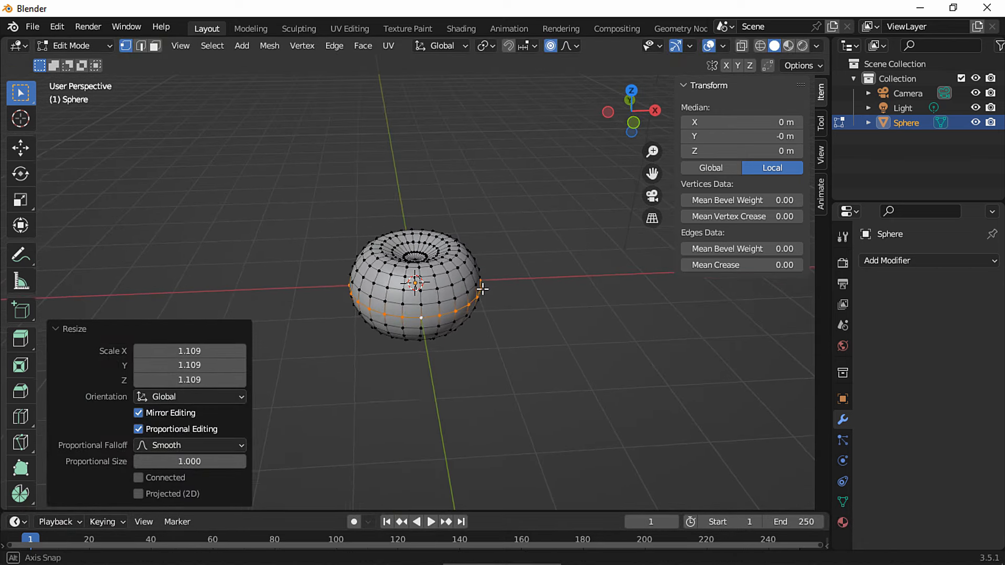
Step: Select evenly spaced vertical edge loops around the sphere and scale them to 0.844 with a proportional size of about 0.75
{"action": "left_click", "coordinate": [385, 279]}
{"action": "left_click", "coordinate": [381, 277], "text": "alt"}
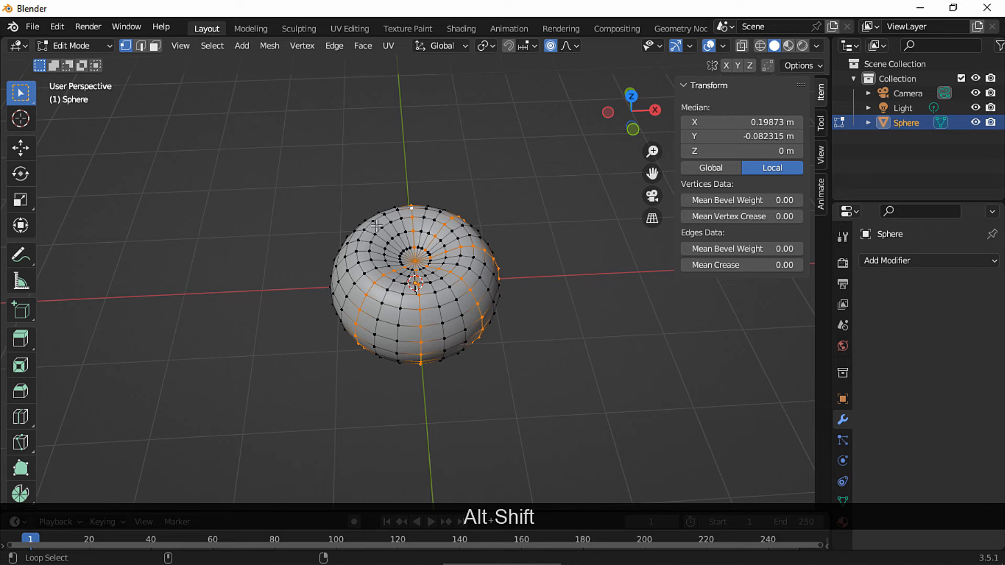
{"action": "middle_click_drag", "start_coordinate": [400, 263], "coordinate": [392, 230], "text": "ctrl"}
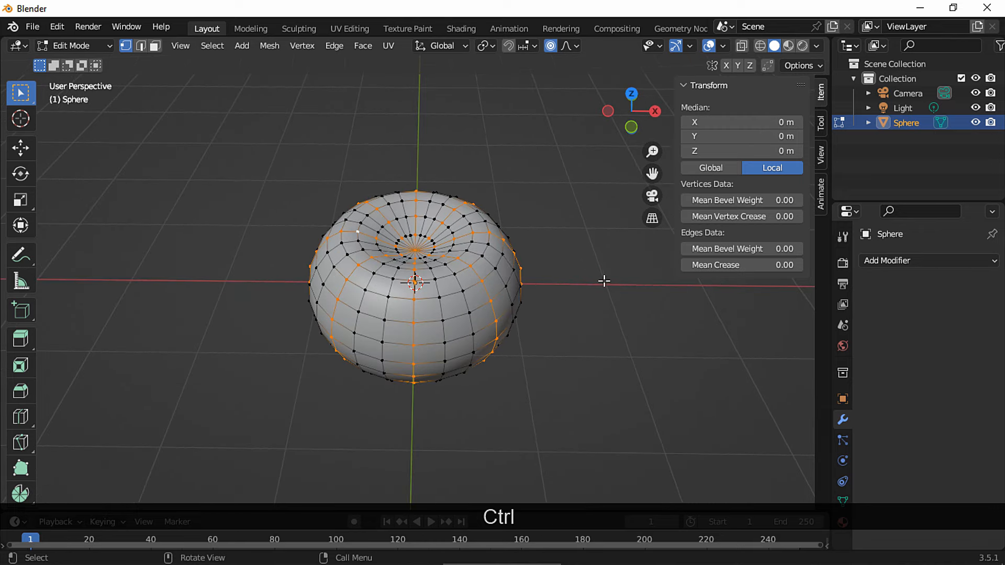
{"action": "key", "text": "s"}
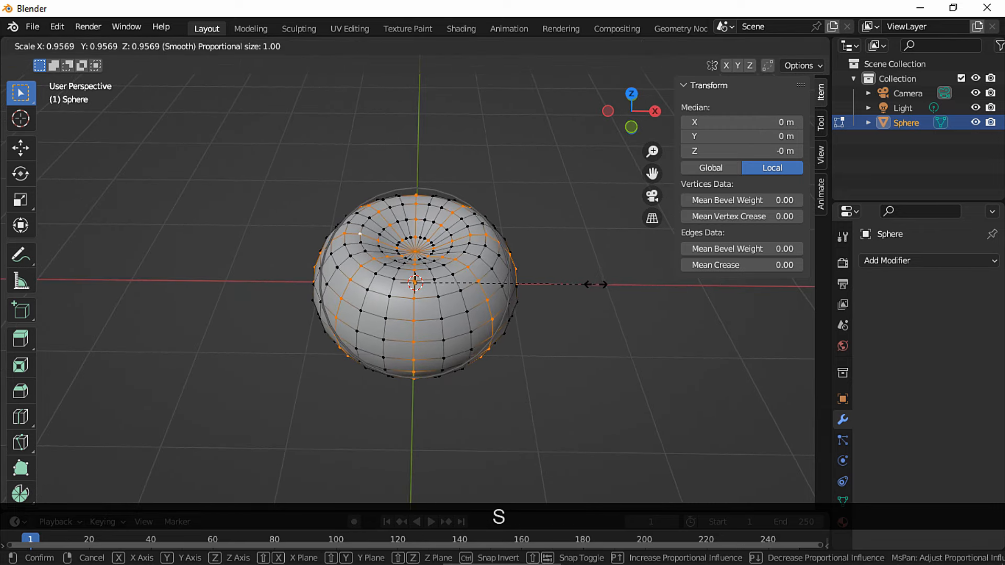
{"action": "key", "text": "Page_Down"}
{"action": "key", "text": "Page_Down"}
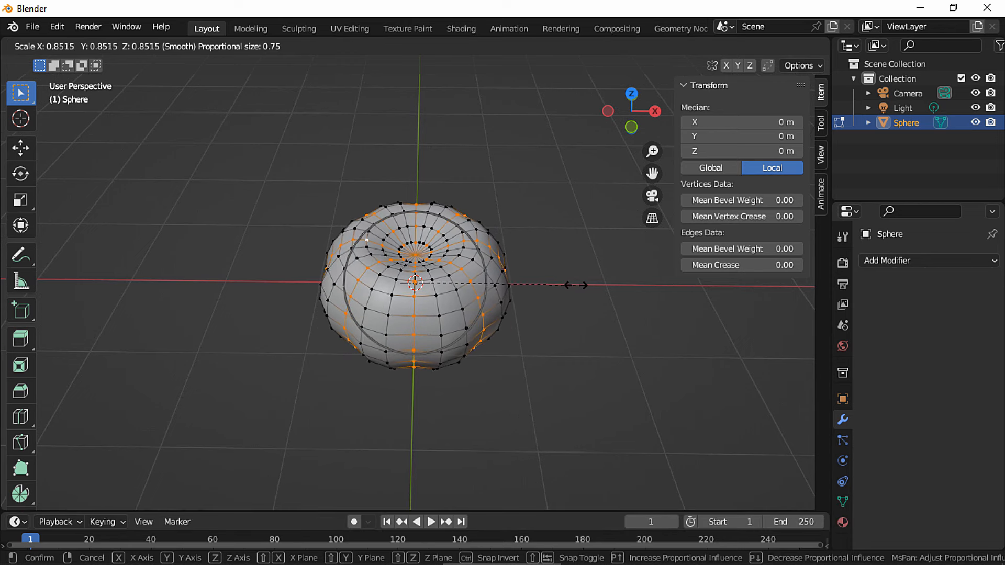
{"action": "left_click", "coordinate": [574, 286]}
Step: Bevel the selected vertical loops by about 0.016 m and scale them to 0.934 with a proportional size of about 0.56
{"action": "key", "text": "ctrl+b"}
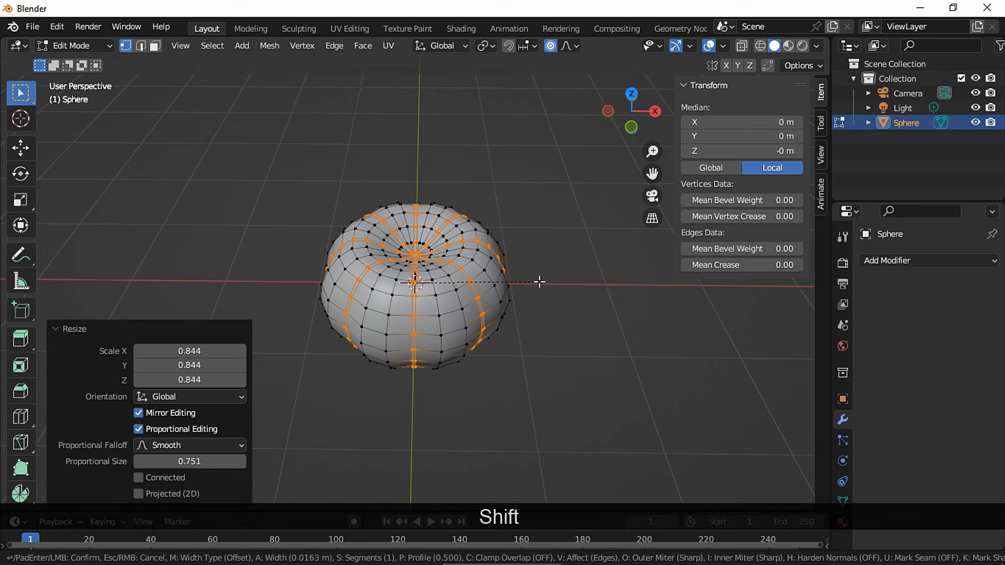
{"action": "left_click", "coordinate": [539, 281]}
{"action": "key", "text": "s"}
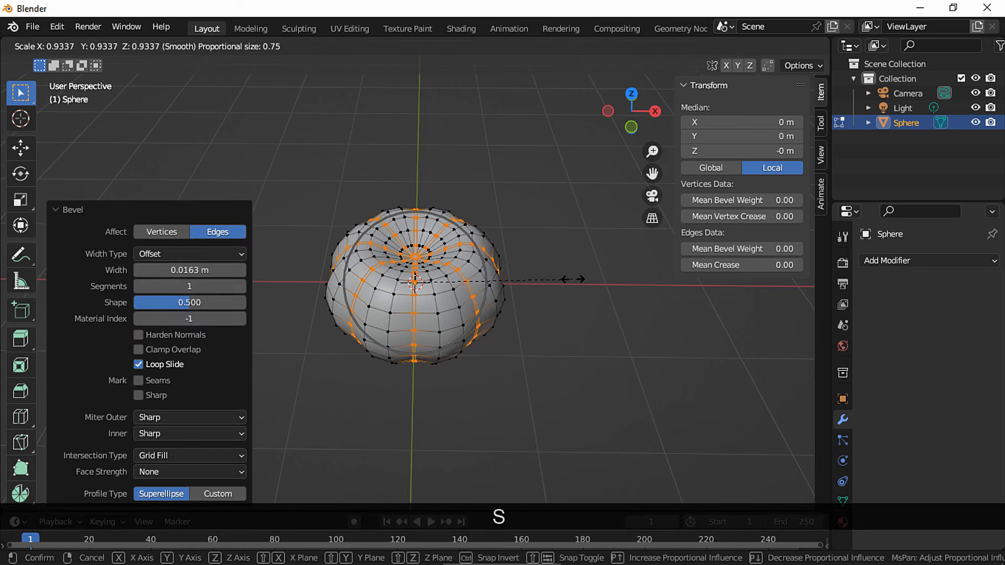
{"action": "key", "text": "Page_Down"}
{"action": "key", "text": "Page_Down"}
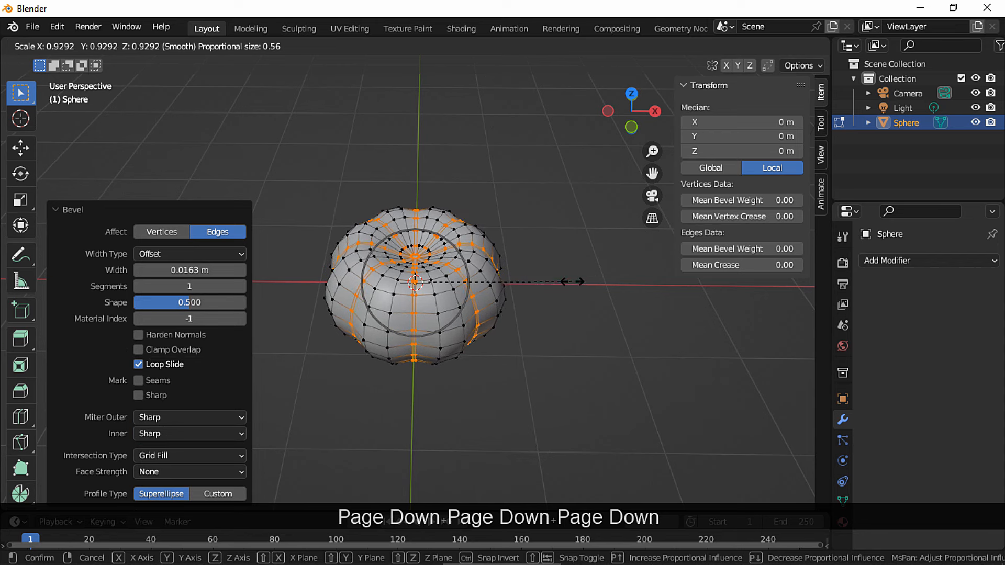
{"action": "left_click", "coordinate": [566, 269]}
Step: Scale the beveled loops to 0.963 with proportional editing off and inspect the ribbed shape without overlays
{"action": "key", "text": "s"}
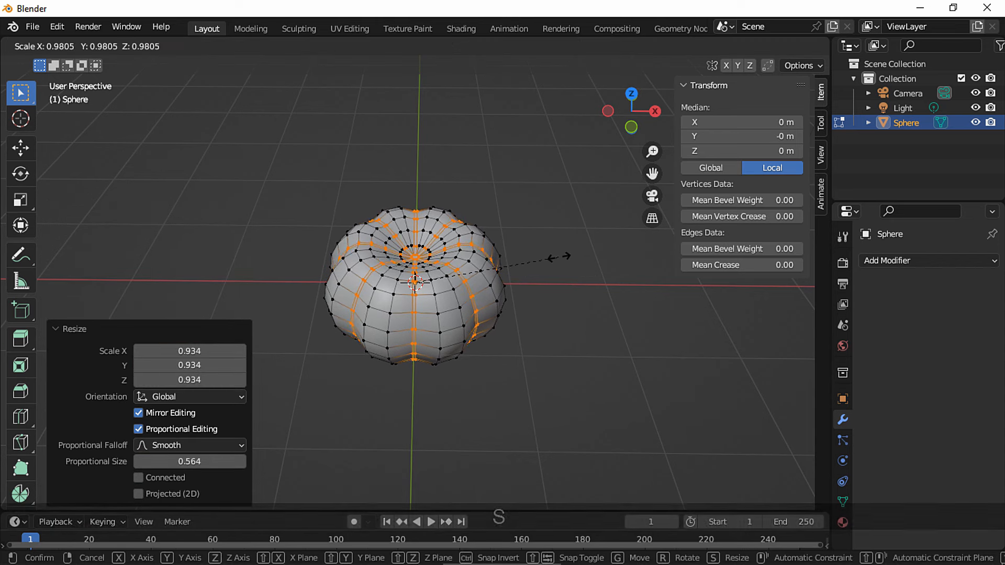
{"action": "left_click", "coordinate": [566, 258]}
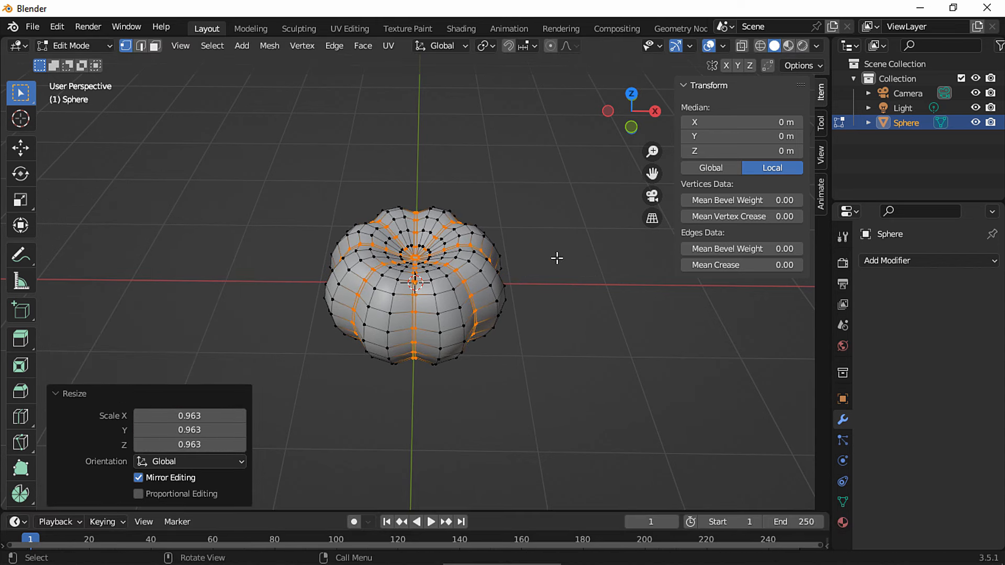
{"action": "left_click", "coordinate": [709, 46]}
{"action": "middle_click_drag", "start_coordinate": [540, 190], "coordinate": [545, 145]}
{"action": "left_click", "coordinate": [709, 46]}
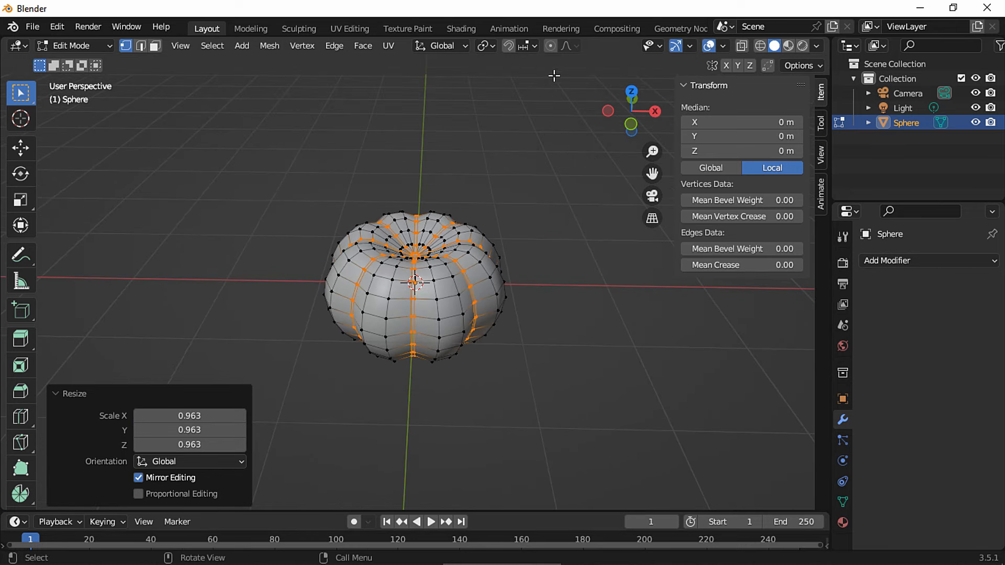
Step: Enlarge the ribbed body by scaling the beveled loops to about 1.23 with smooth proportional editing at a size of about 0.62
{"action": "key", "text": "s"}
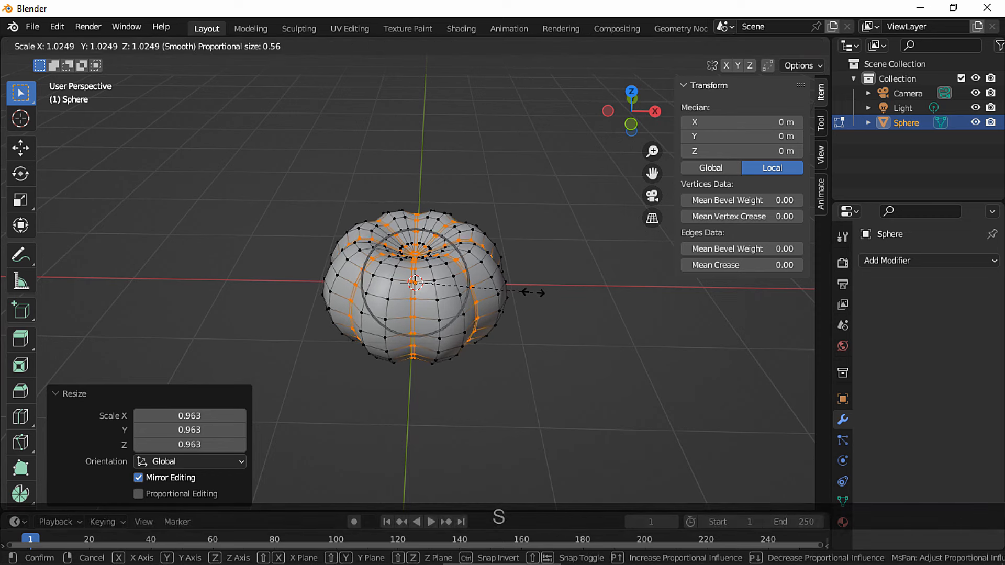
{"action": "key", "text": "Page_Up"}
{"action": "key", "text": "Page_Up"}
{"action": "key", "text": "Page_Up"}
{"action": "key", "text": "Page_Up"}
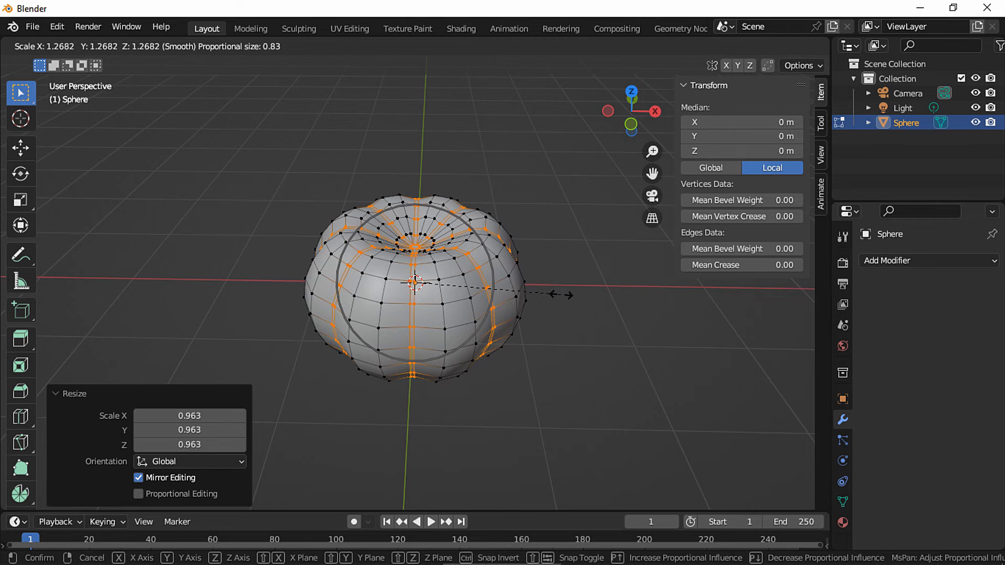
{"action": "key", "text": "Page_Down"}
{"action": "key", "text": "Page_Down"}
{"action": "key", "text": "Page_Down"}
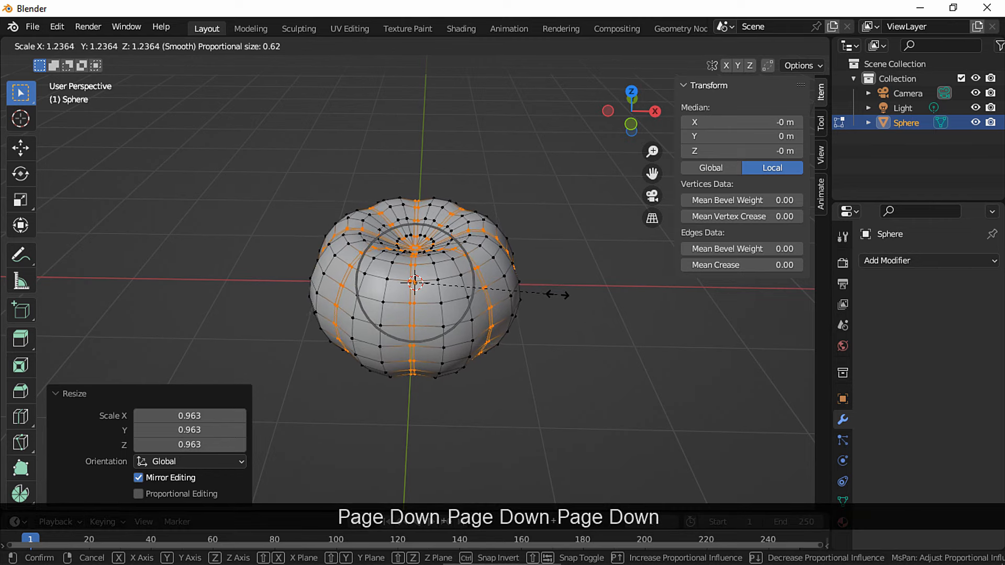
{"action": "left_click", "coordinate": [553, 295]}
Step: Return to Object Mode, add a level 2 Subdivision Surface modifier to the sphere and deselect it
{"action": "key", "text": "Tab"}
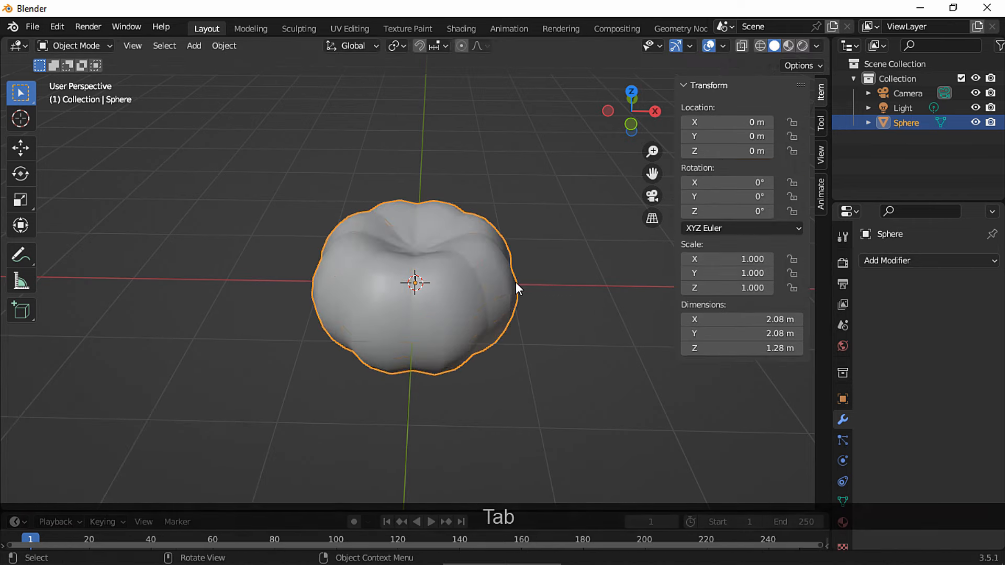
{"action": "middle_click_drag", "start_coordinate": [516, 282], "coordinate": [451, 293]}
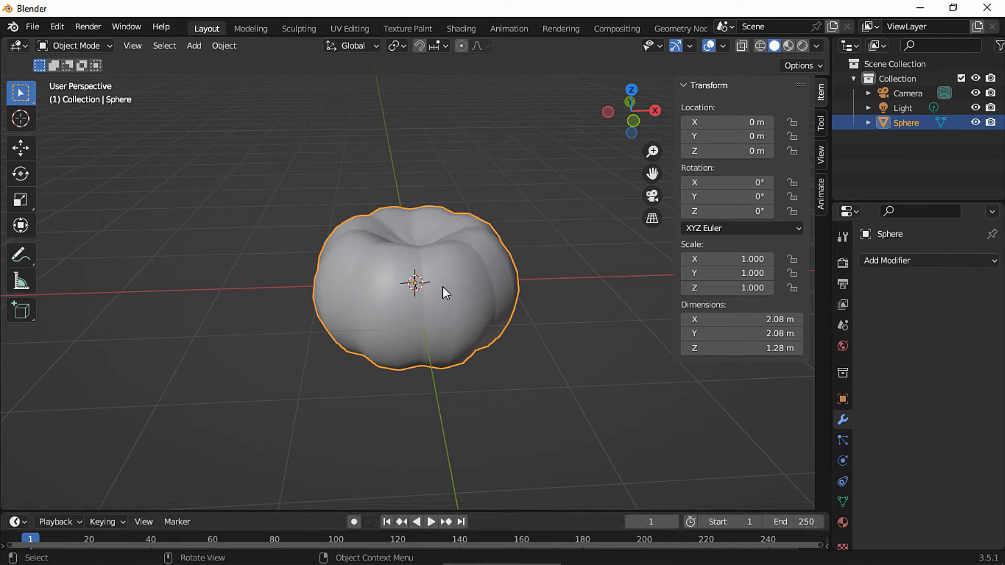
{"action": "key", "text": "ctrl+2"}
{"action": "left_click", "coordinate": [544, 291]}
{"action": "middle_click_drag", "start_coordinate": [544, 291], "coordinate": [418, 282]}
Step: Add a cylinder for the stem with level 2 subdivision and smooth shading
{"action": "key", "text": "shift+a"}
{"action": "mouse_move", "coordinate": [427, 268]}
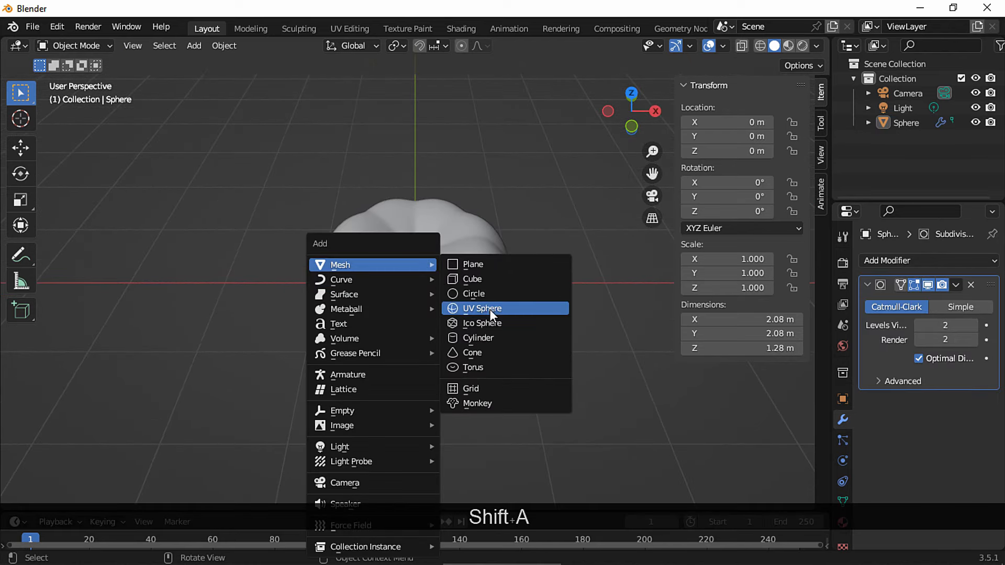
{"action": "left_click", "coordinate": [486, 338]}
{"action": "key", "text": "ctrl+2"}
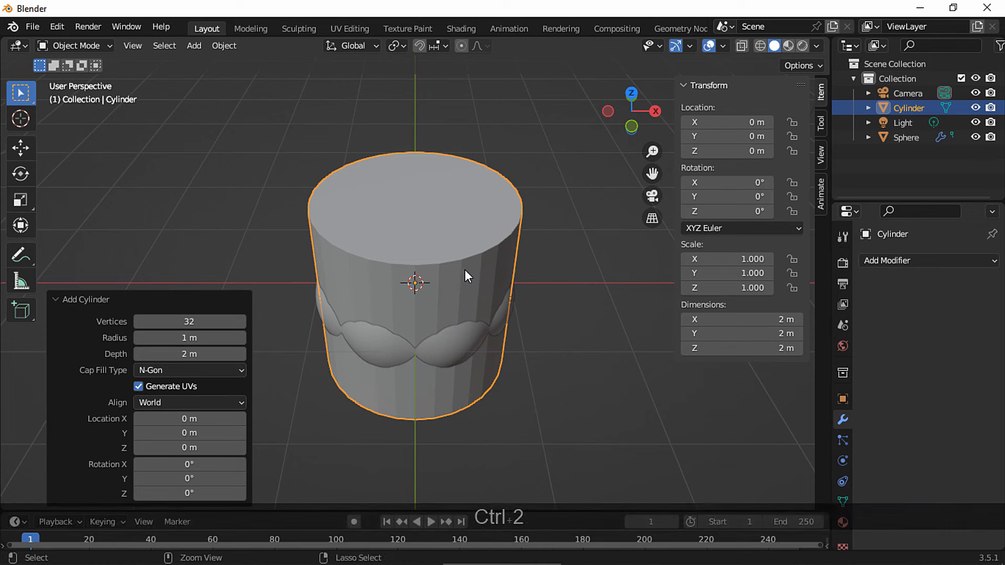
{"action": "right_click", "coordinate": [454, 237]}
{"action": "left_click", "coordinate": [450, 234]}
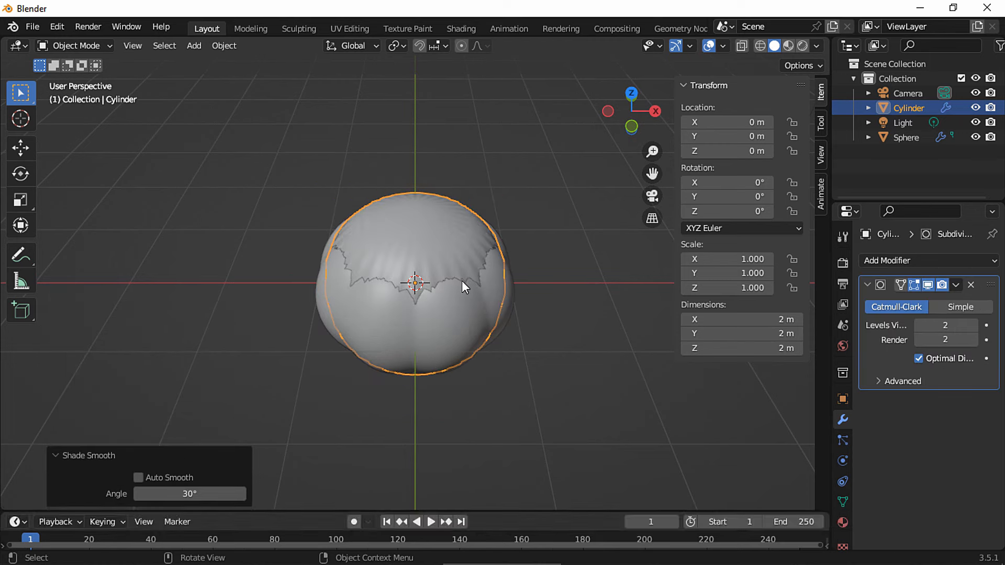
Step: Raise the cylinder along Z above the pumpkin body and add one centred horizontal loop cut to it
{"action": "key", "text": "g"}
{"action": "key", "text": "z"}
{"action": "left_click", "coordinate": [459, 192]}
{"action": "key", "text": "Tab"}
{"action": "key", "text": "ctrl+r"}
{"action": "left_click", "coordinate": [428, 214]}
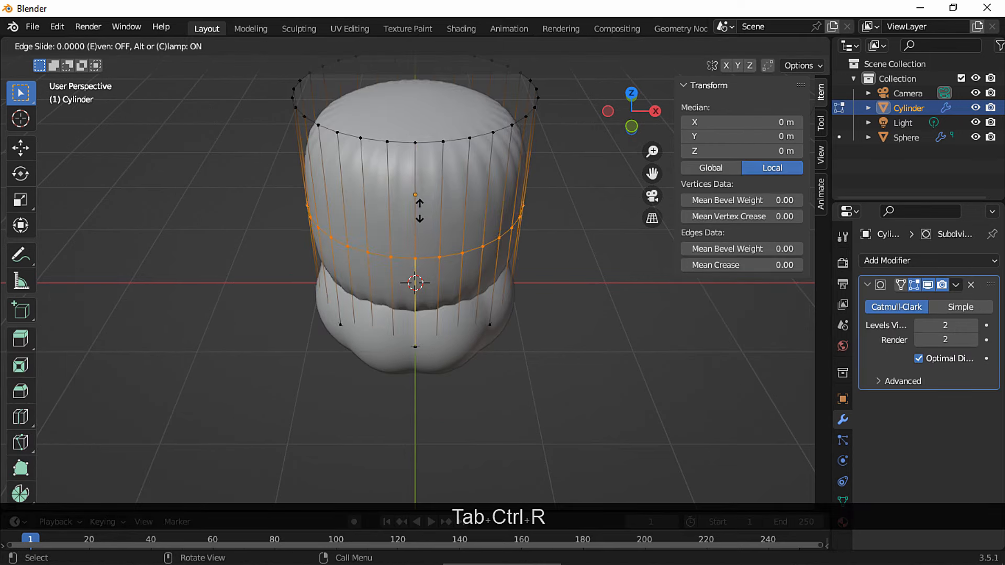
{"action": "key", "text": "Escape"}
Step: Select the cylinder's top and bottom cap faces, using X-ray and hiding the sphere to reach them
{"action": "key", "text": "3"}
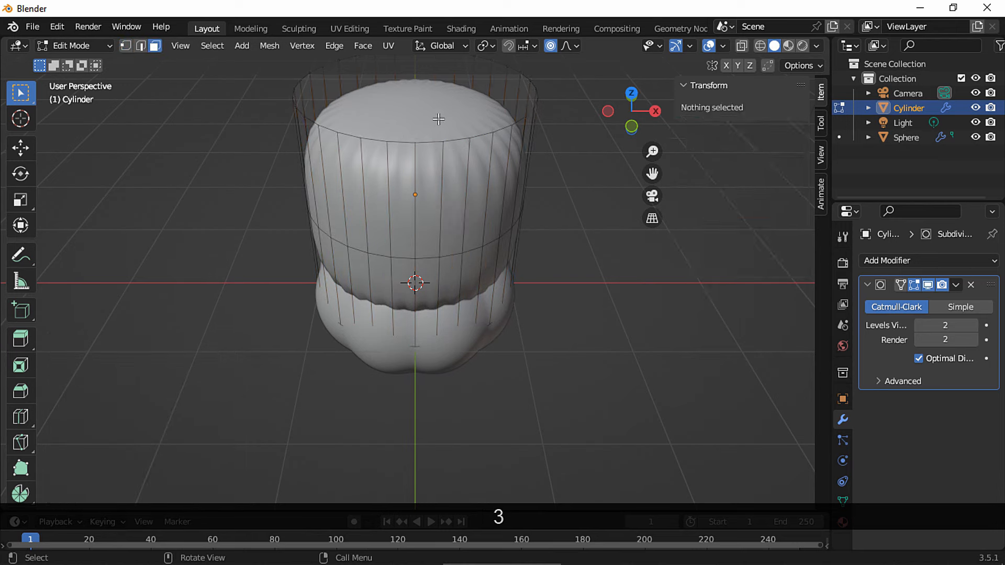
{"action": "left_click", "coordinate": [433, 117]}
{"action": "middle_click_drag", "start_coordinate": [434, 117], "coordinate": [451, 202]}
{"action": "left_click", "coordinate": [743, 47]}
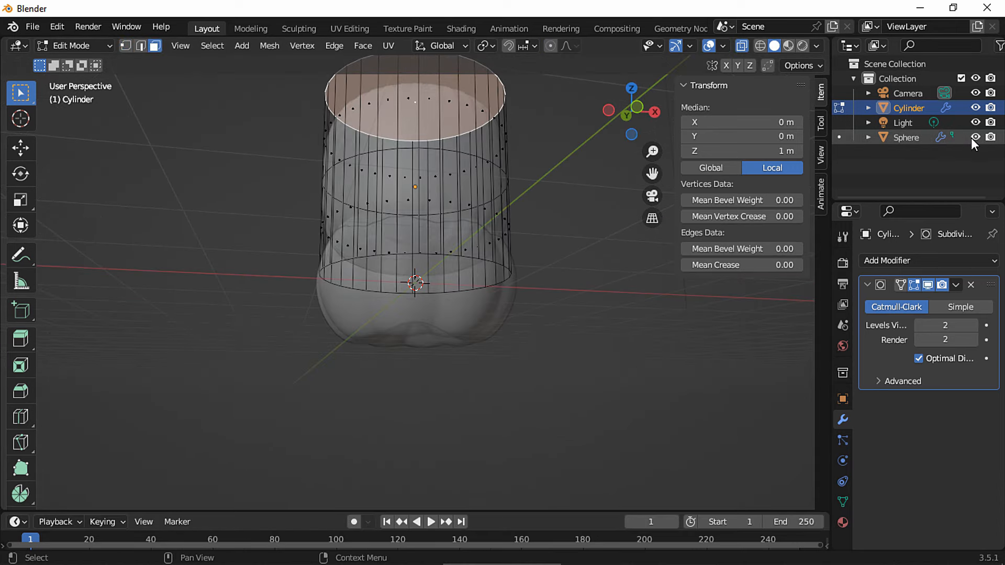
{"action": "left_click", "coordinate": [975, 137]}
{"action": "middle_click_drag", "start_coordinate": [480, 311], "coordinate": [458, 311]}
{"action": "left_click", "coordinate": [449, 282], "text": "shift"}
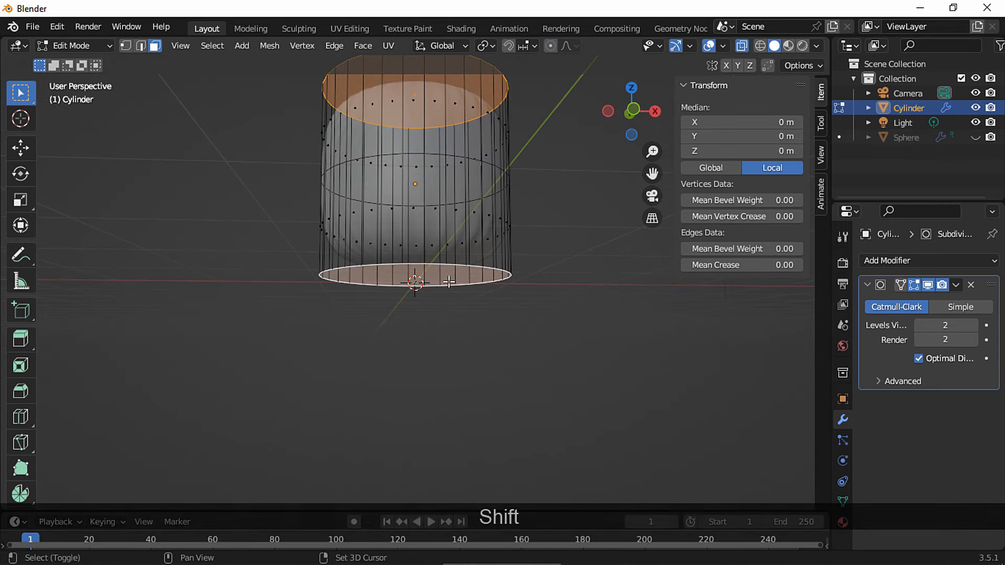
Step: Turn off proportional editing and X-ray, and inset both cap faces twice, by about 0.313 m and 0.2775 m
{"action": "key", "text": "o"}
{"action": "left_click", "coordinate": [556, 50]}
{"action": "middle_click_drag", "start_coordinate": [585, 78], "coordinate": [575, 148]}
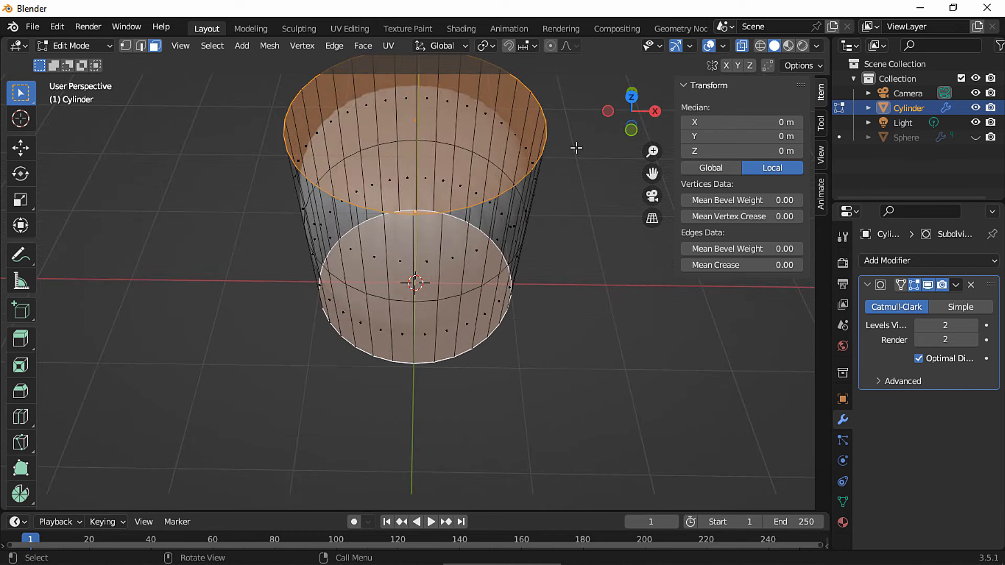
{"action": "left_click", "coordinate": [743, 48]}
{"action": "scroll", "coordinate": [547, 184], "scroll_direction": "down", "scroll_amount": 2}
{"action": "key", "text": "i"}
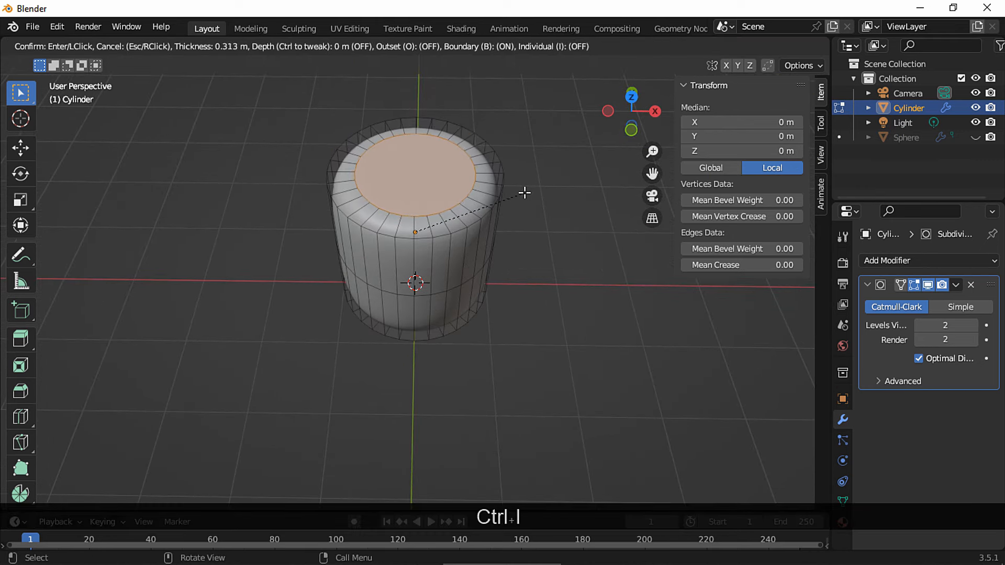
{"action": "left_click", "coordinate": [523, 192]}
{"action": "key", "text": "i"}
{"action": "left_click", "coordinate": [501, 191]}
Step: Unhide the sphere and shrink the whole cylinder mesh twice, scaling it to 0.373 and to about 0.44
{"action": "middle_click_drag", "start_coordinate": [543, 240], "coordinate": [550, 175]}
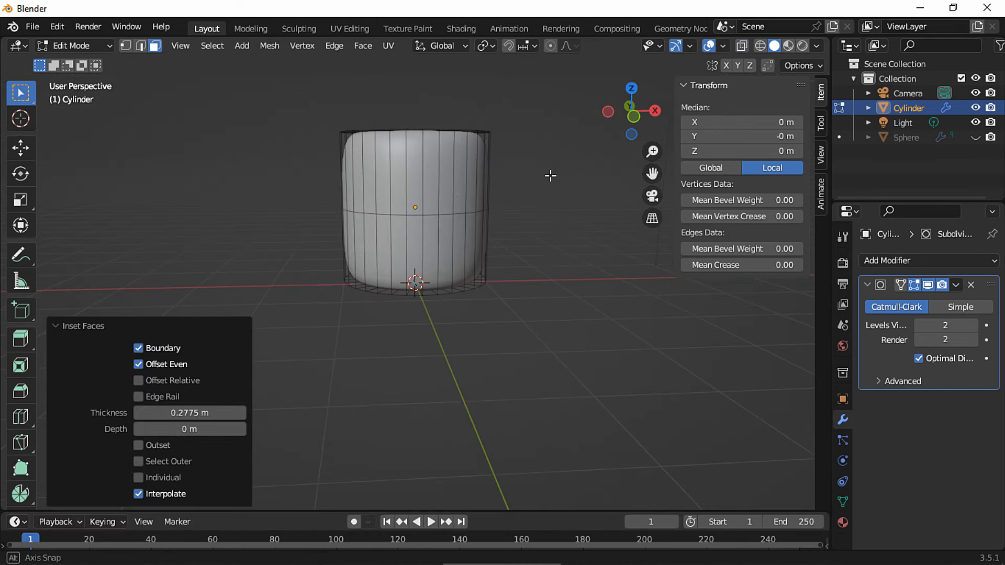
{"action": "left_click", "coordinate": [975, 137]}
{"action": "key", "text": "a"}
{"action": "key", "text": "s"}
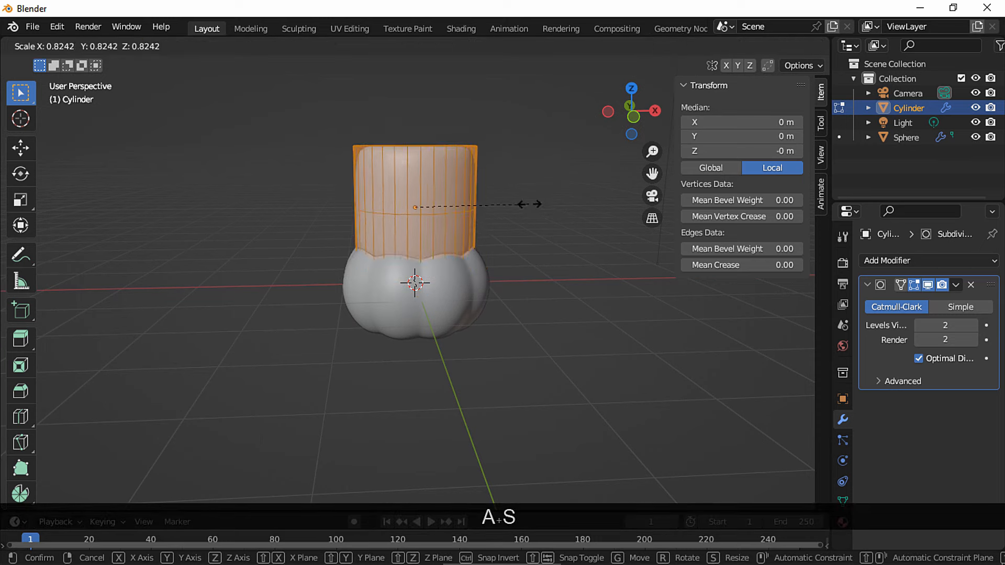
{"action": "left_click", "coordinate": [467, 217]}
{"action": "middle_click_drag", "start_coordinate": [476, 213], "coordinate": [492, 252], "text": "ctrl"}
{"action": "middle_click_drag", "start_coordinate": [492, 252], "coordinate": [494, 235], "text": "ctrl"}
{"action": "key", "text": "s"}
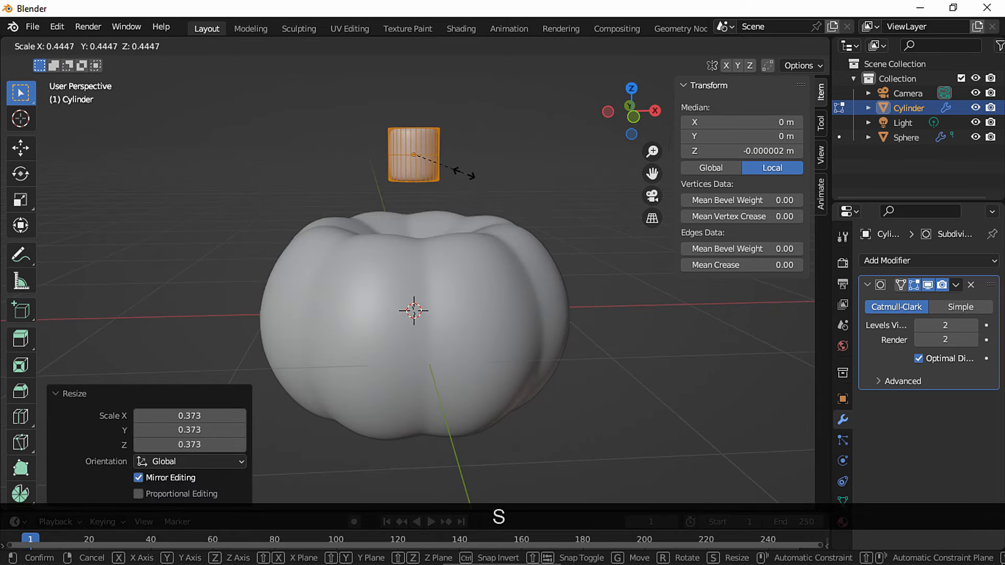
{"action": "left_click", "coordinate": [465, 173]}
Step: Lower the small cylinder along Z into the pumpkin's top hollow, by about 0.46 m and another 0.099 m
{"action": "key", "text": "g"}
{"action": "key", "text": "z"}
{"action": "left_click", "coordinate": [465, 225]}
{"action": "middle_click_drag", "start_coordinate": [465, 226], "coordinate": [453, 274]}
{"action": "key", "text": "g"}
{"action": "key", "text": "z"}
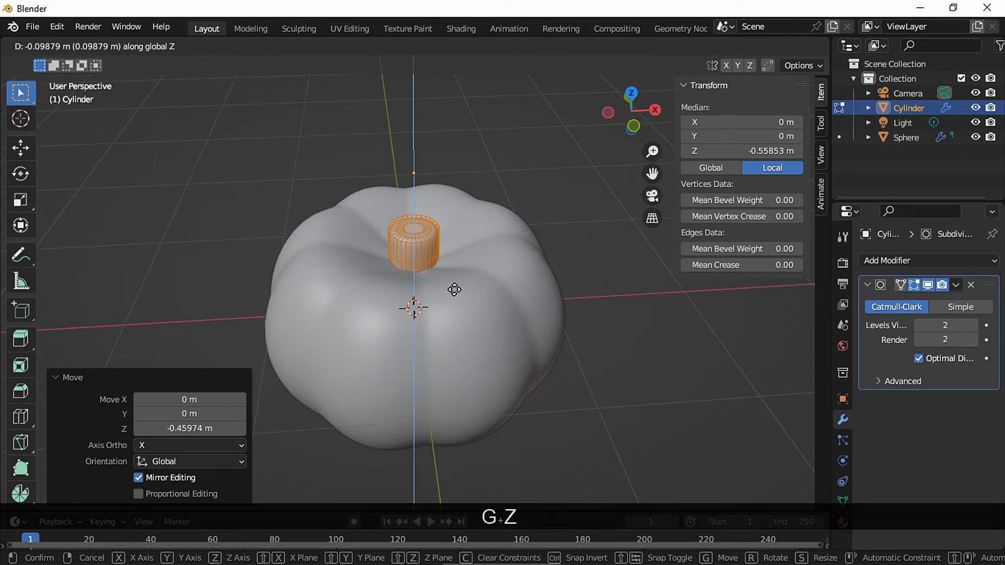
{"action": "left_click", "coordinate": [454, 289]}
Step: Scale the stem cylinder to 0.814 and lower it slightly along Z, by about 0.012 m
{"action": "key", "text": "s"}
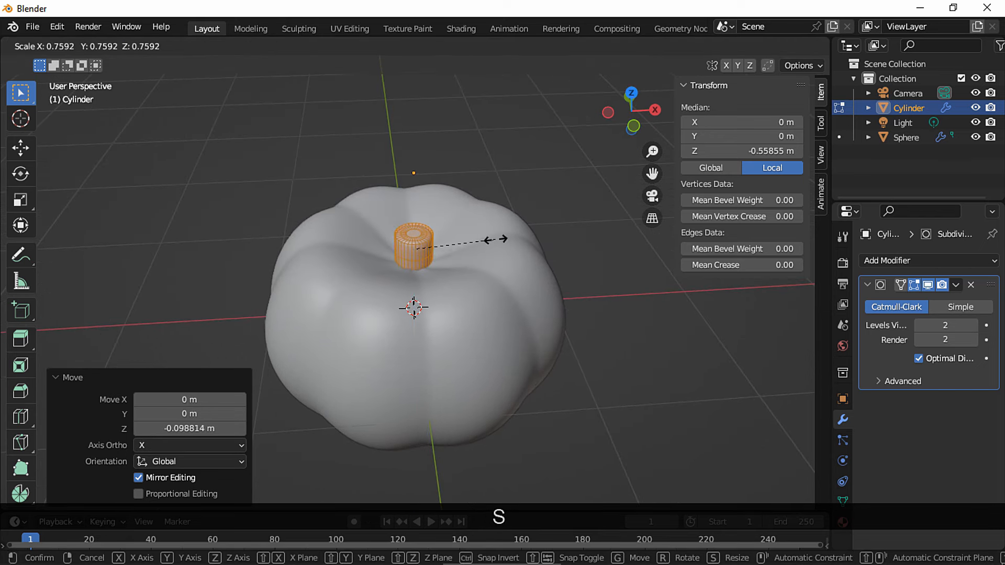
{"action": "left_click", "coordinate": [500, 242]}
{"action": "key", "text": "g"}
{"action": "key", "text": "z"}
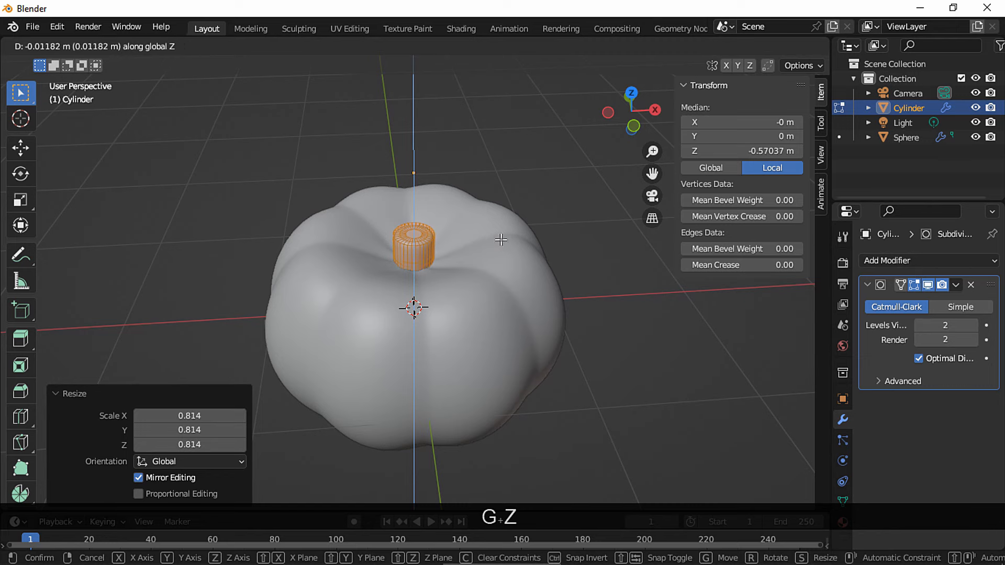
{"action": "left_click", "coordinate": [501, 238]}
Step: Taper the stem by scaling its top centre face to 0.697 with proportional editing on at a size of about 0.42
{"action": "middle_click_drag", "start_coordinate": [501, 236], "coordinate": [458, 262]}
{"action": "scroll", "coordinate": [457, 262], "scroll_direction": "up", "scroll_amount": 1}
{"action": "key", "text": "3"}
{"action": "left_click", "coordinate": [420, 232]}
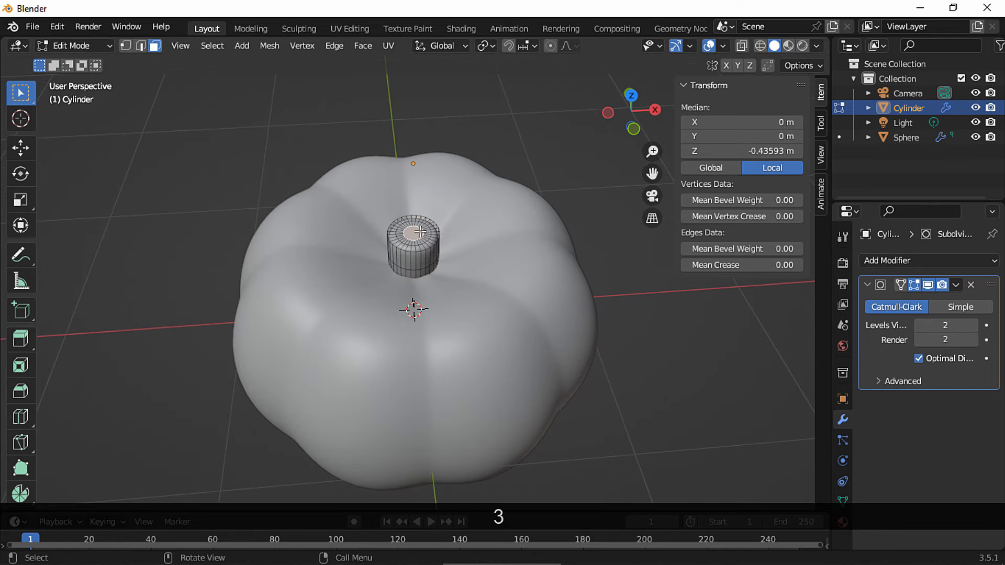
{"action": "middle_click_drag", "start_coordinate": [431, 240], "coordinate": [476, 219]}
{"action": "left_click", "coordinate": [555, 47]}
{"action": "middle_click_drag", "start_coordinate": [512, 175], "coordinate": [500, 191]}
{"action": "key", "text": "s"}
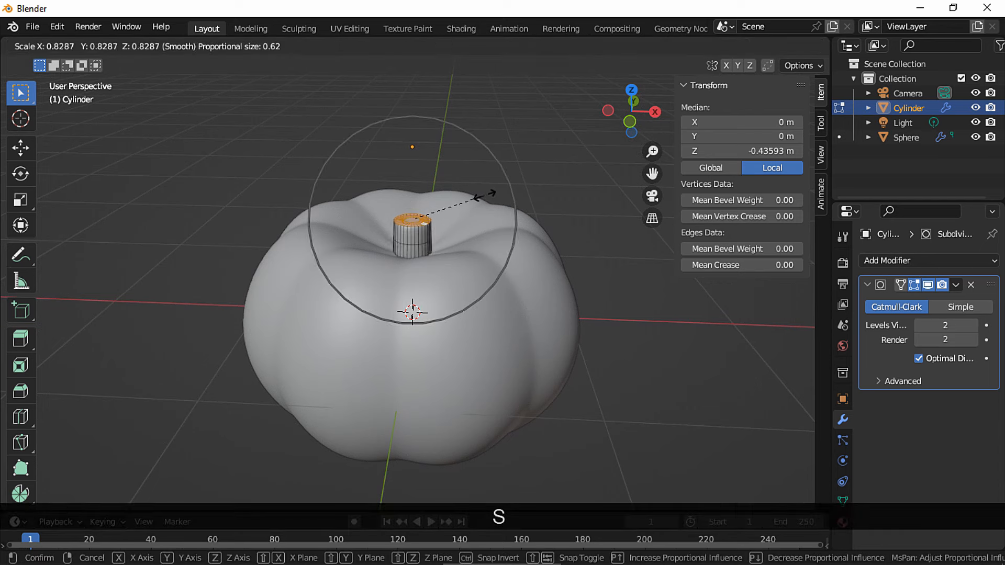
{"action": "key", "text": "Page_Down"}
{"action": "key", "text": "Page_Down"}
{"action": "key", "text": "Page_Down"}
{"action": "key", "text": "Page_Down"}
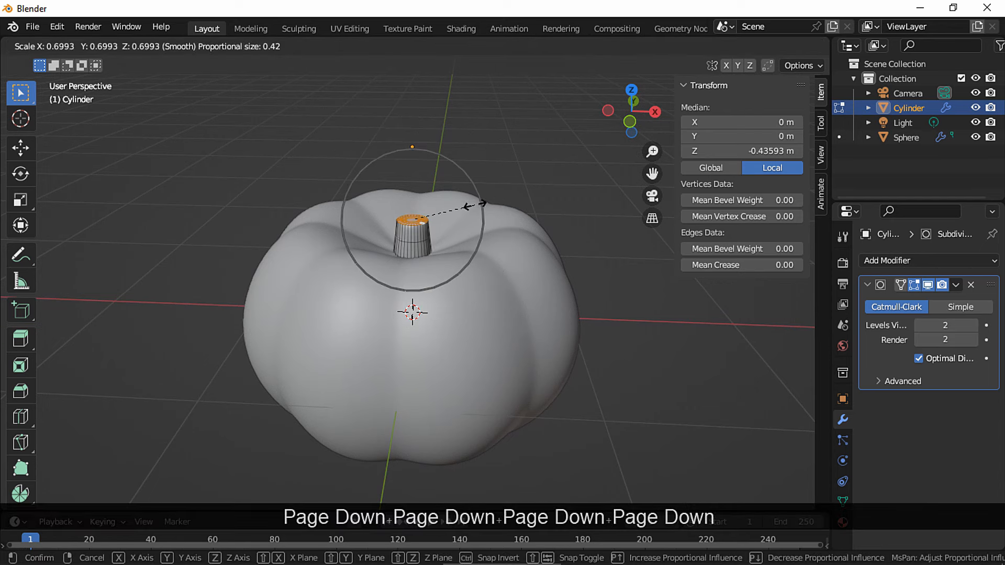
{"action": "left_click", "coordinate": [474, 204]}
Step: Raise the stem's top face about 0.08 m along Z and rotate it 21.8° to bend the stem
{"action": "key", "text": "g"}
{"action": "key", "text": "z"}
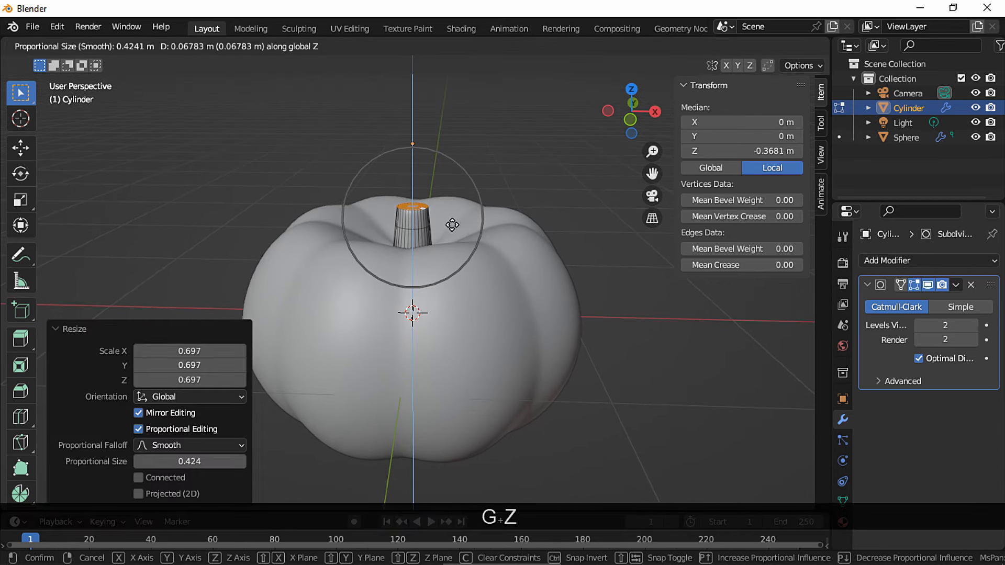
{"action": "left_click", "coordinate": [453, 224]}
{"action": "key", "text": "r"}
{"action": "left_click", "coordinate": [479, 224]}
Step: Extrude the stem's top face a short way upward and scale the new end face to 0.830
{"action": "key", "text": "e"}
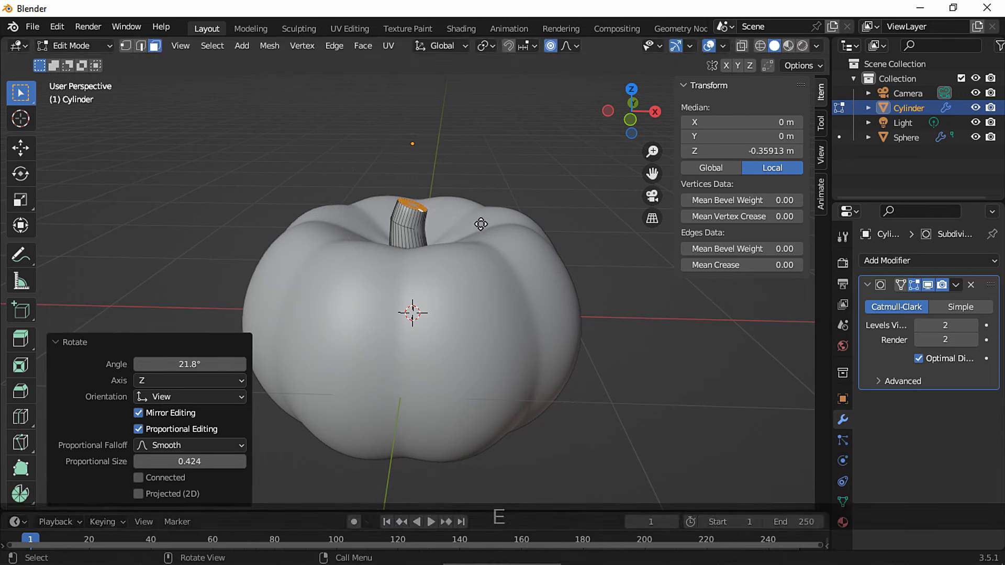
{"action": "left_click", "coordinate": [485, 219]}
{"action": "key", "text": "s"}
{"action": "left_click", "coordinate": [482, 212]}
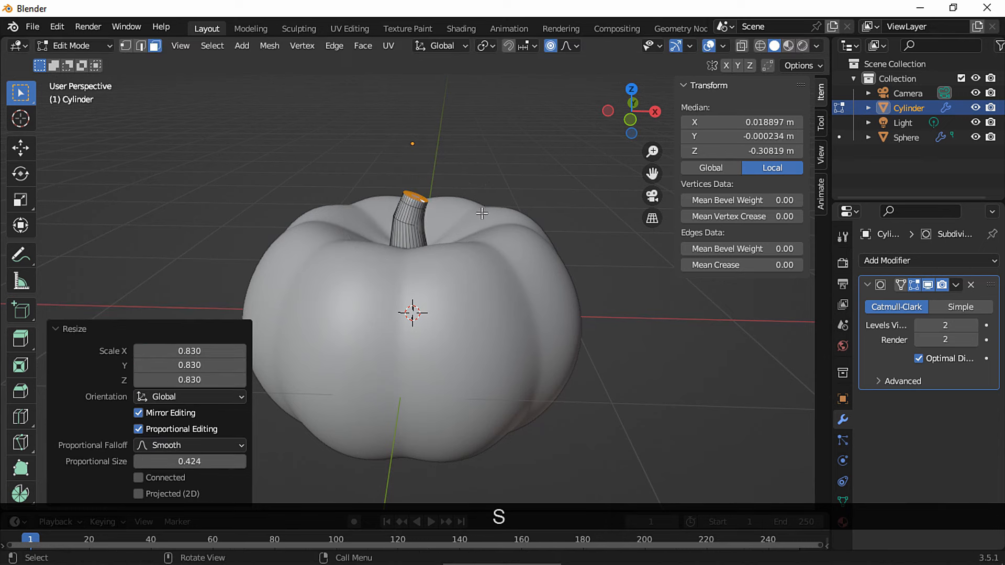
Step: Return to Object Mode and set the stem's origin to its geometry
{"action": "key", "text": "Tab"}
{"action": "left_click", "coordinate": [536, 172]}
{"action": "scroll", "coordinate": [519, 220], "scroll_direction": "down", "scroll_amount": 2}
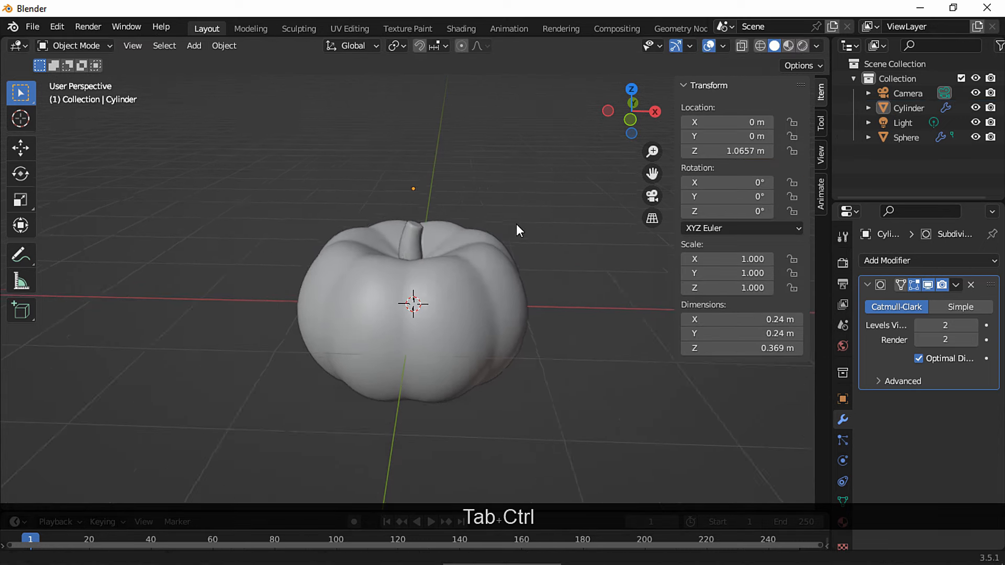
{"action": "key", "text": "ctrl+z"}
{"action": "scroll", "coordinate": [502, 220], "scroll_direction": "down", "scroll_amount": 2}
{"action": "middle_click_drag", "start_coordinate": [322, 164], "coordinate": [334, 168]}
{"action": "left_click", "coordinate": [225, 47]}
{"action": "mouse_move", "coordinate": [279, 83]}
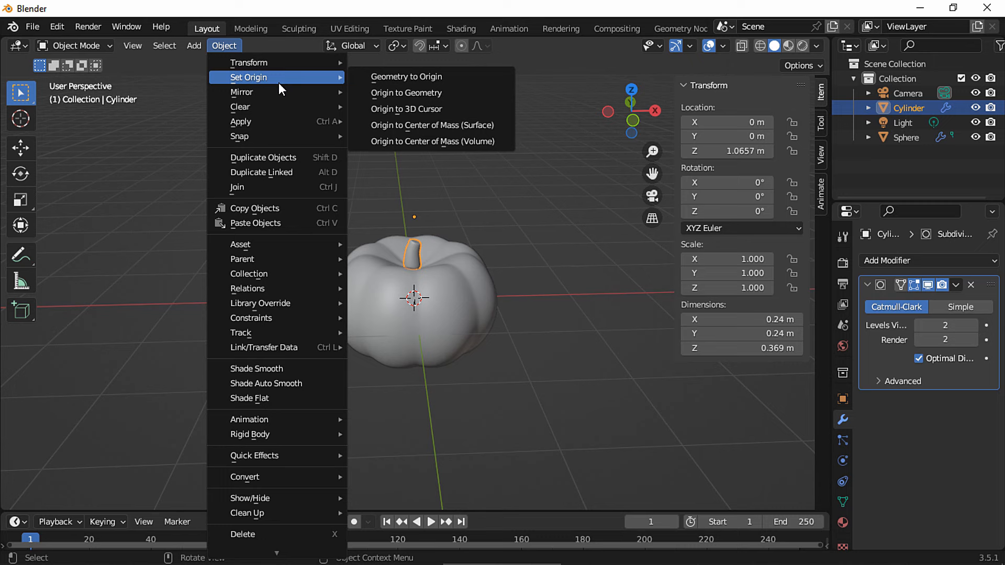
{"action": "left_click", "coordinate": [369, 92]}
Step: Add a mesh cylinder with 32 vertices, a level 2 subdivision and smooth shading
{"action": "left_click", "coordinate": [426, 317]}
{"action": "key", "text": "shift+a"}
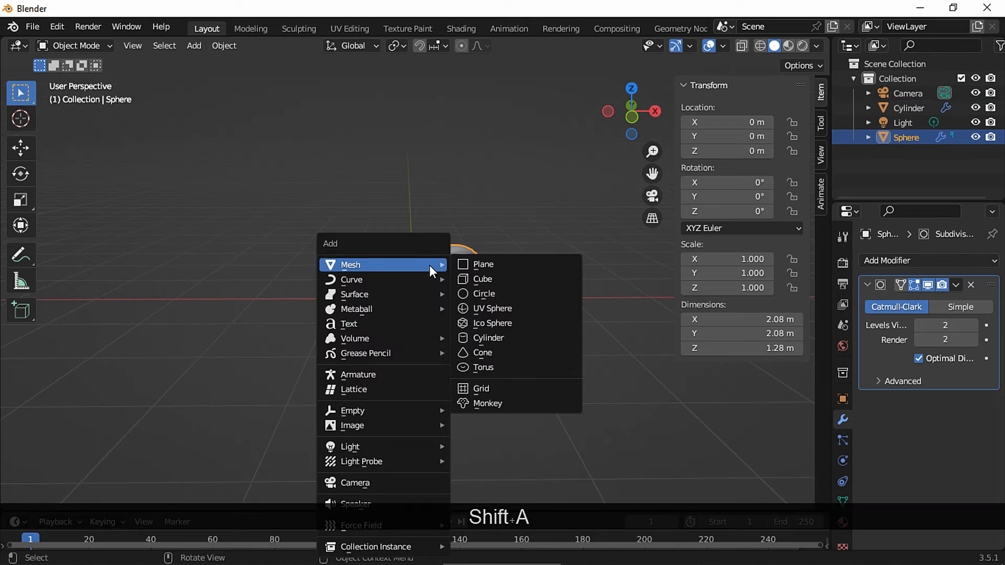
{"action": "left_click", "coordinate": [502, 337]}
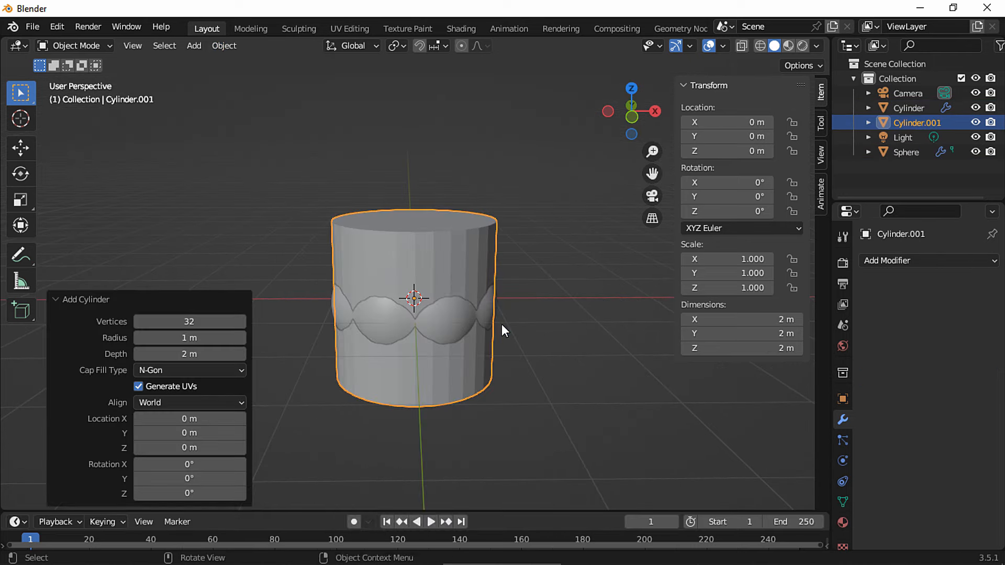
{"action": "key", "text": "ctrl+2"}
{"action": "right_click", "coordinate": [448, 259]}
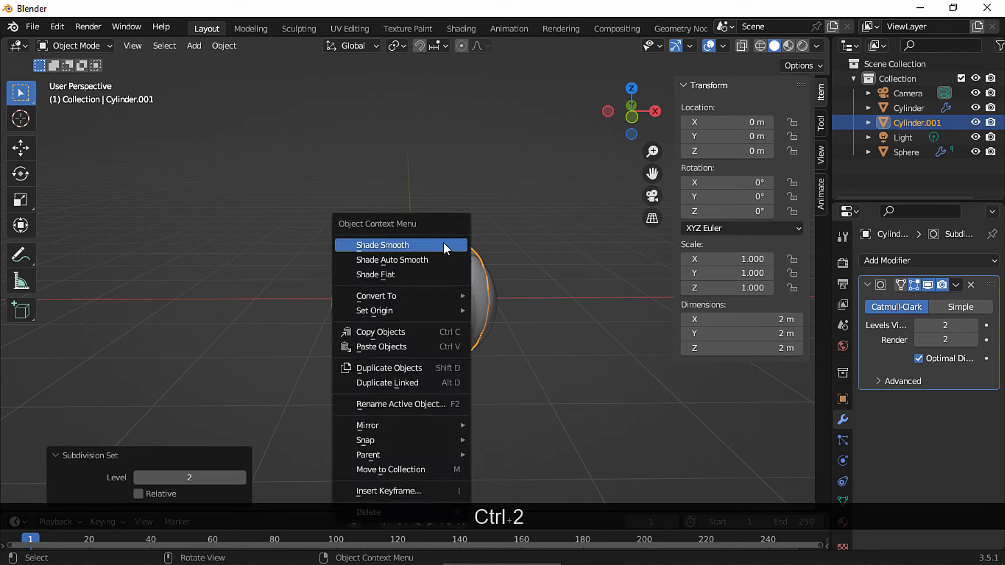
{"action": "left_click", "coordinate": [444, 243]}
Step: Lower the new cylinder about 1.69 m along Z, below the pumpkin
{"action": "key", "text": "g"}
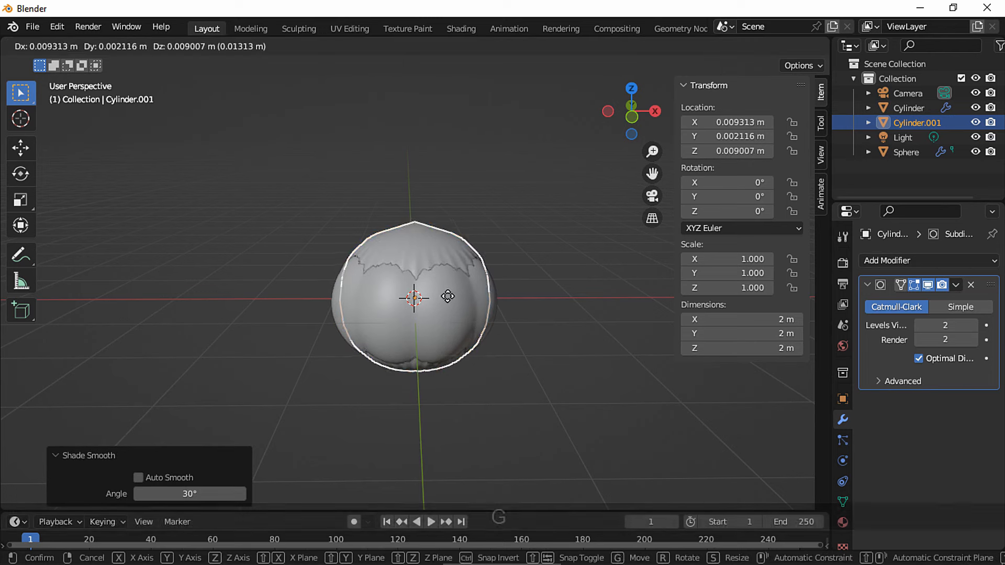
{"action": "key", "text": "z"}
{"action": "left_click", "coordinate": [451, 416]}
Step: Cut three evenly spaced horizontal edge loops around the lower cylinder
{"action": "key", "text": "Tab"}
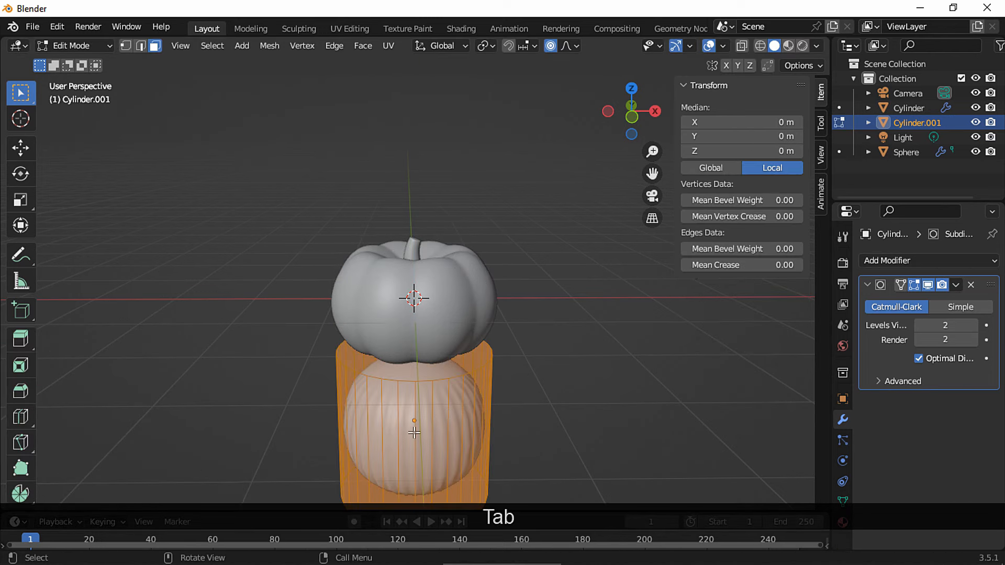
{"action": "key", "text": "ctrl+r"}
{"action": "left_click", "coordinate": [386, 417]}
{"action": "key", "text": "Escape"}
{"action": "middle_click_drag", "start_coordinate": [557, 386], "coordinate": [482, 324], "text": "shift"}
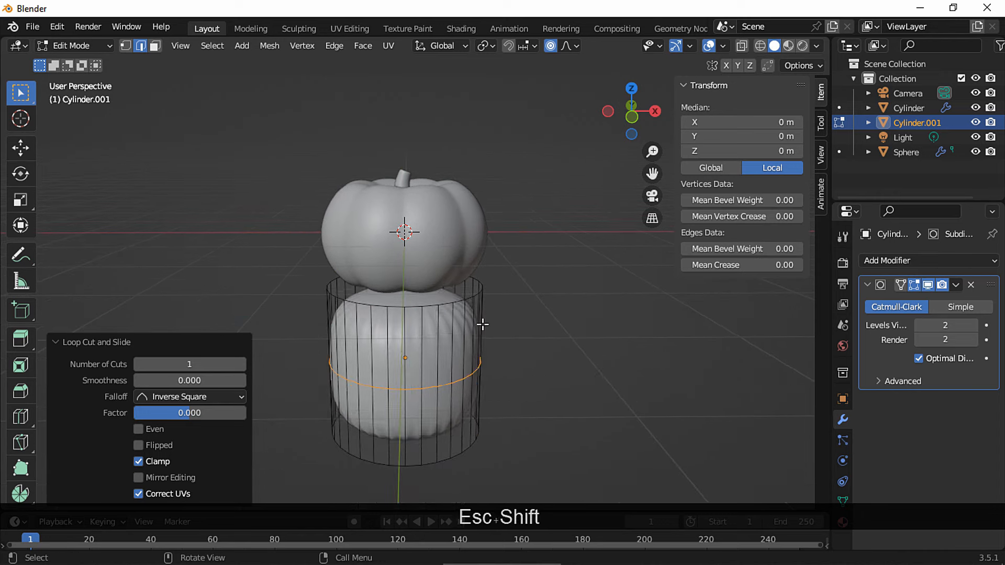
{"action": "left_click", "coordinate": [240, 364]}
{"action": "left_click", "coordinate": [241, 365]}
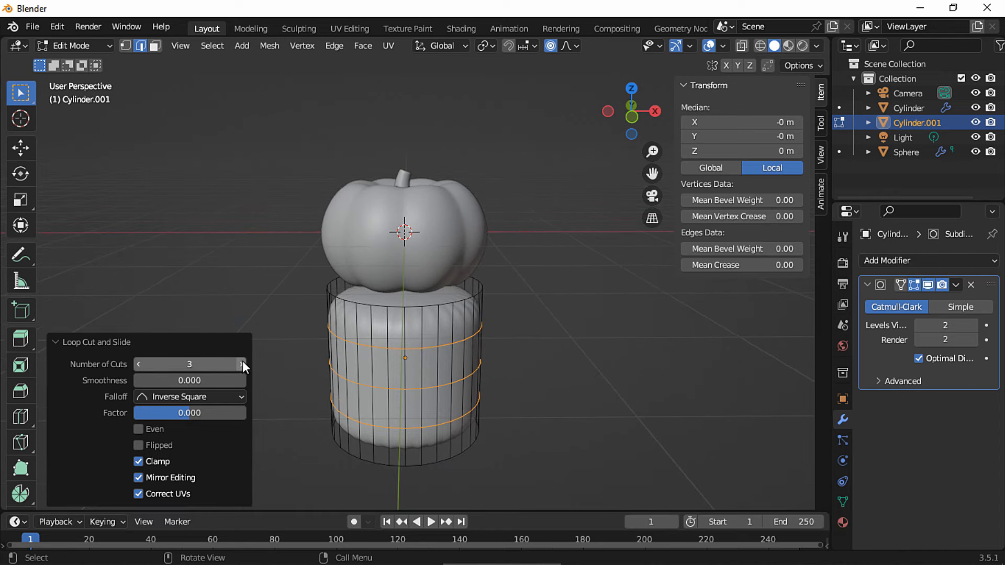
Step: Inset the top and bottom cap faces of the lower cylinder together
{"action": "key", "text": "3"}
{"action": "left_click", "coordinate": [369, 297]}
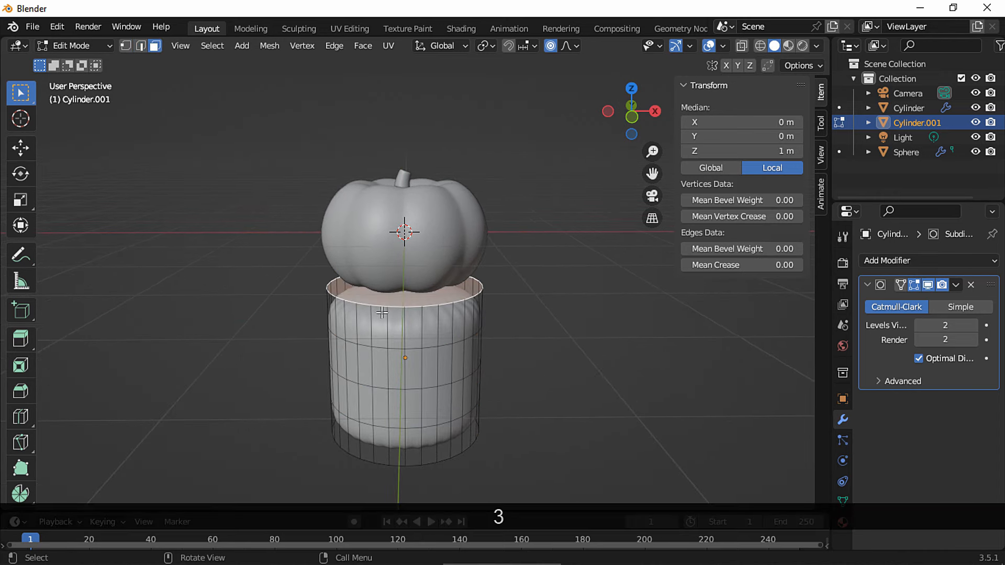
{"action": "middle_click_drag", "start_coordinate": [369, 298], "coordinate": [393, 386]}
{"action": "left_click", "coordinate": [392, 386], "text": "shift"}
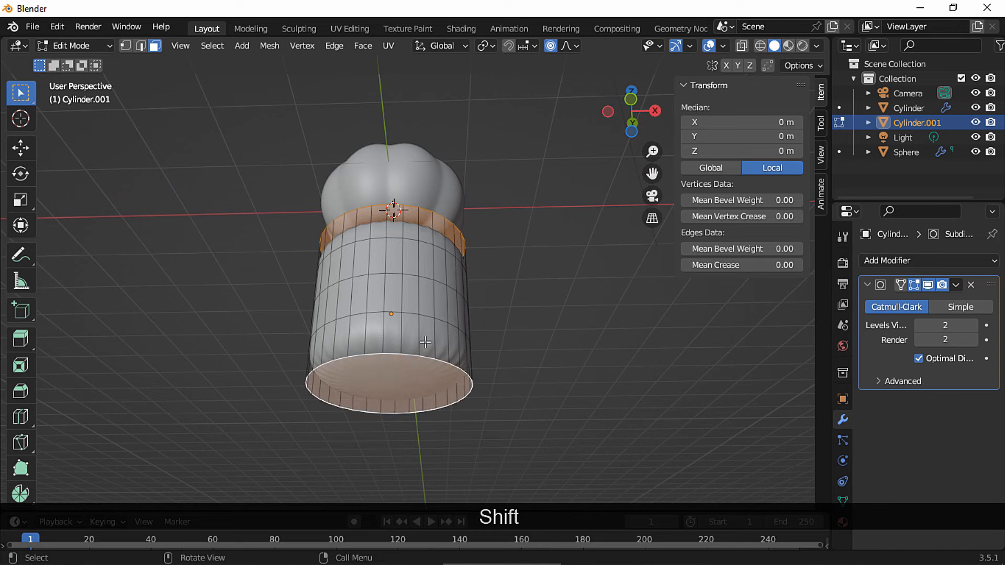
{"action": "key", "text": "i"}
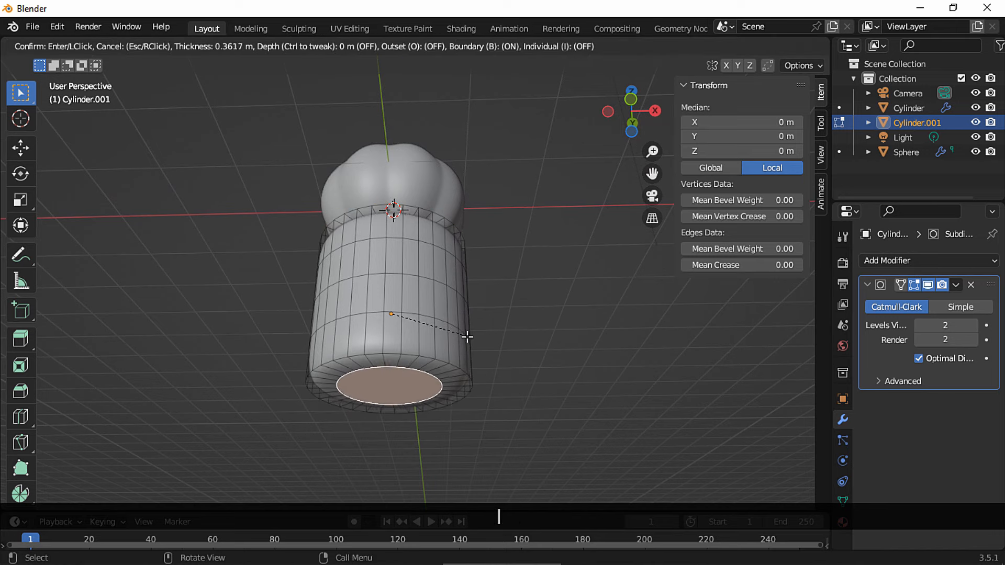
{"action": "left_click", "coordinate": [463, 308]}
{"action": "middle_click_drag", "start_coordinate": [463, 309], "coordinate": [462, 337]}
Step: With proportional editing off, scale the whole lower cylinder mesh to 0.254 and raise it about 0.97 m along Z to the pumpkin's underside
{"action": "key", "text": "a"}
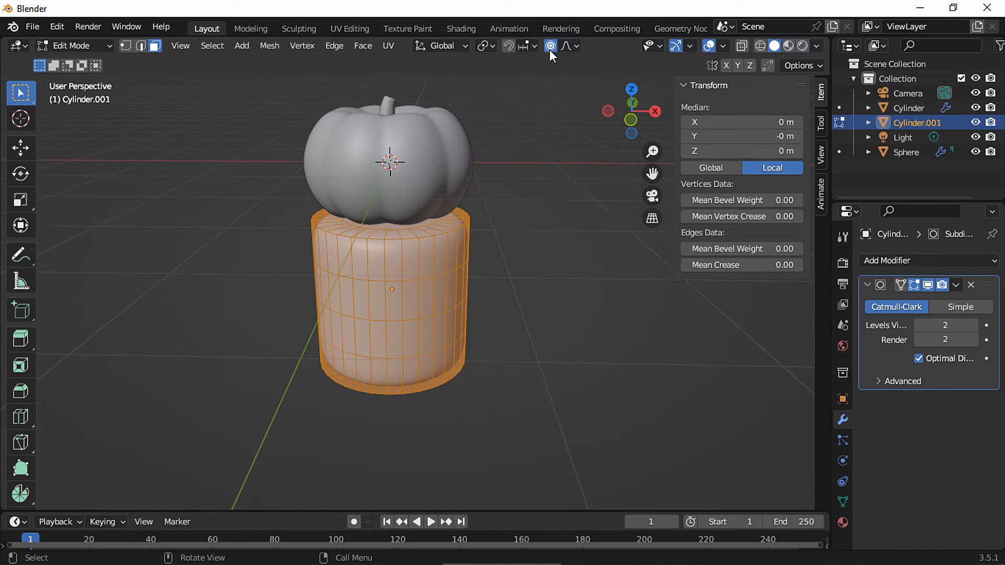
{"action": "key", "text": "s"}
{"action": "left_click", "coordinate": [417, 299]}
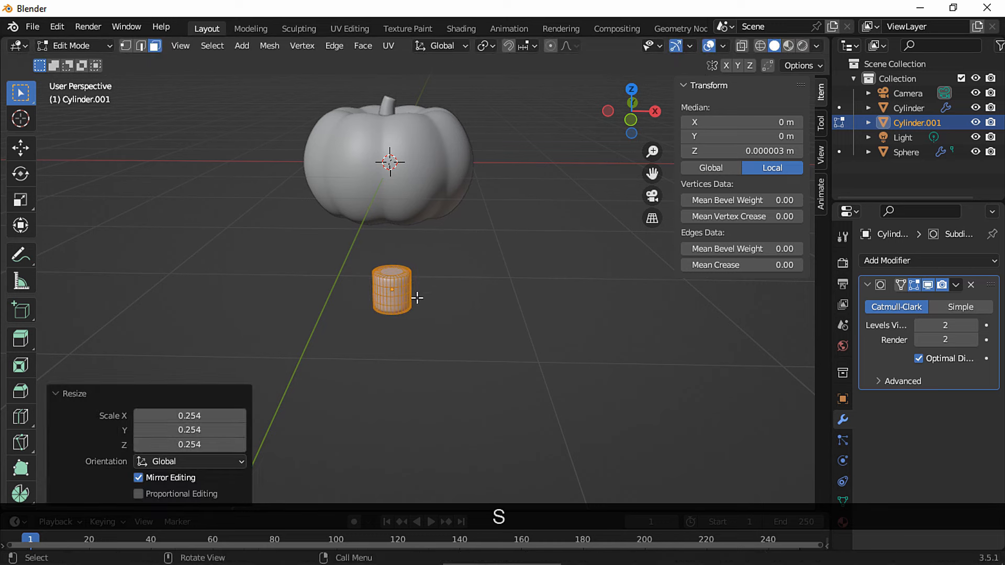
{"action": "key", "text": "g"}
{"action": "key", "text": "z"}
{"action": "left_click", "coordinate": [421, 241]}
{"action": "middle_click_drag", "start_coordinate": [422, 241], "coordinate": [440, 263], "text": "shift"}
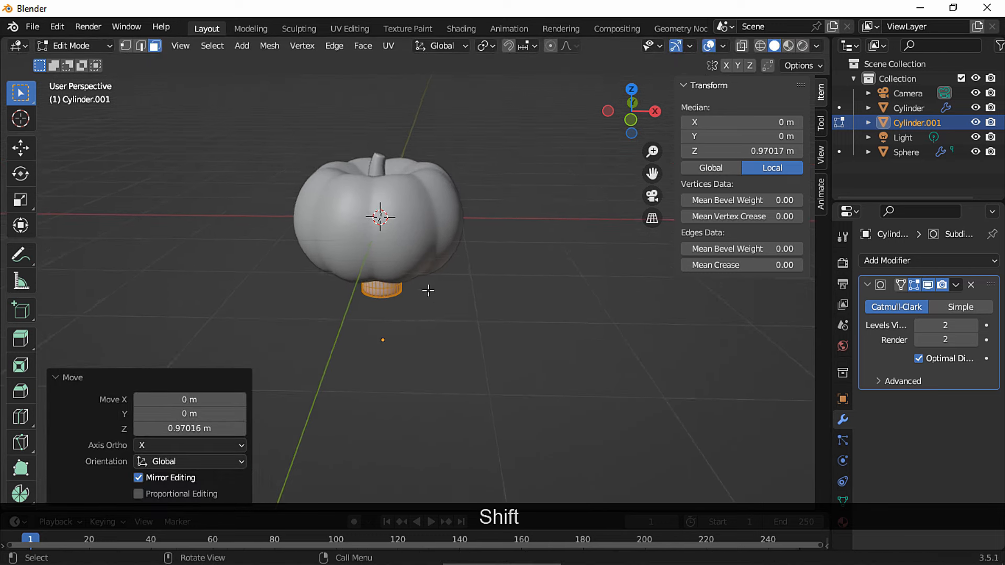
Step: Scale the leg cylinder down slightly and move it -0.458 m along Y
{"action": "scroll", "coordinate": [440, 263], "scroll_direction": "up", "scroll_amount": 1}
{"action": "key", "text": "s"}
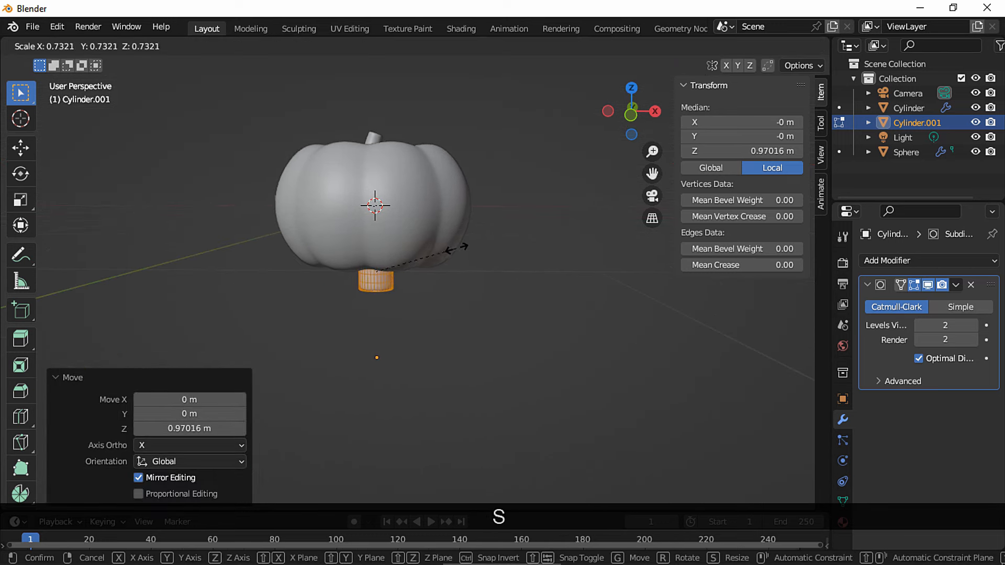
{"action": "left_click", "coordinate": [450, 250]}
{"action": "middle_click_drag", "start_coordinate": [449, 250], "coordinate": [494, 283]}
{"action": "key", "text": "g"}
{"action": "key", "text": "y"}
{"action": "left_click", "coordinate": [420, 282]}
{"action": "left_click", "coordinate": [633, 118]}
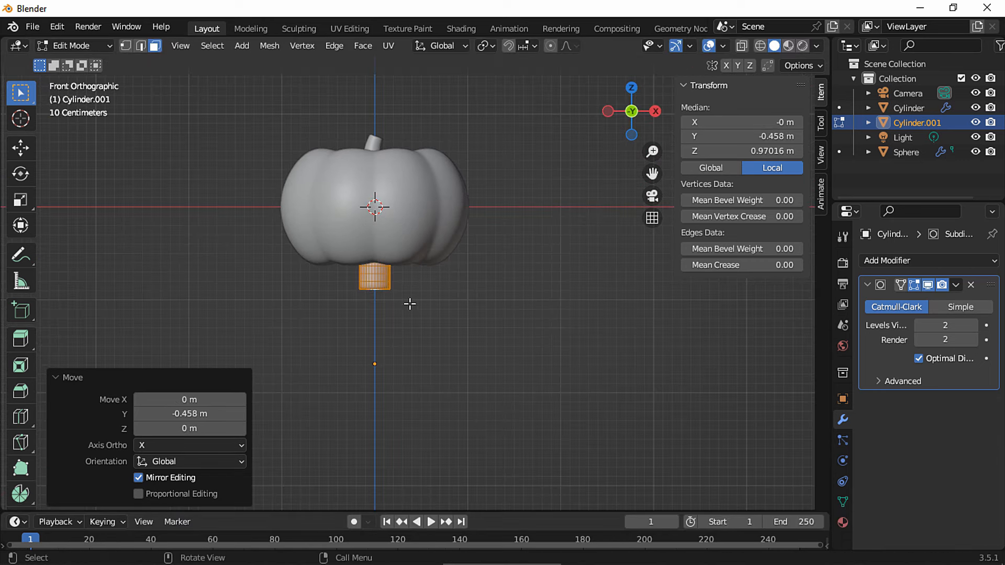
Step: Move the leg cylinder about 0.309 m along X and scale it to 0.680
{"action": "key", "text": "g"}
{"action": "key", "text": "x"}
{"action": "left_click", "coordinate": [463, 276]}
{"action": "key", "text": "s"}
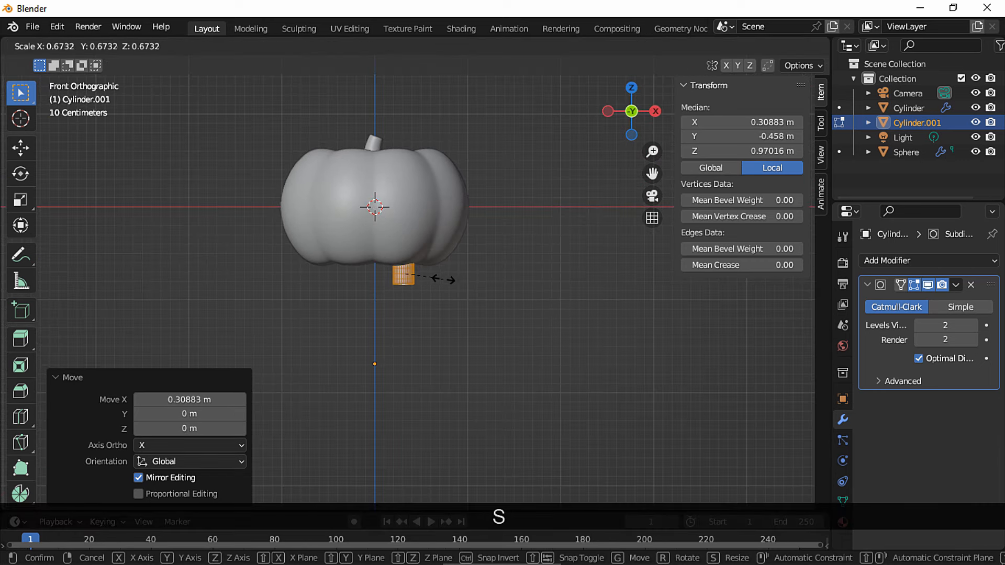
{"action": "left_click", "coordinate": [440, 281]}
Step: Enlarge the leg cylinder by a factor of 1.490 and shift it about -0.022 m along X
{"action": "middle_click_drag", "start_coordinate": [442, 281], "coordinate": [467, 269]}
{"action": "key", "text": "s"}
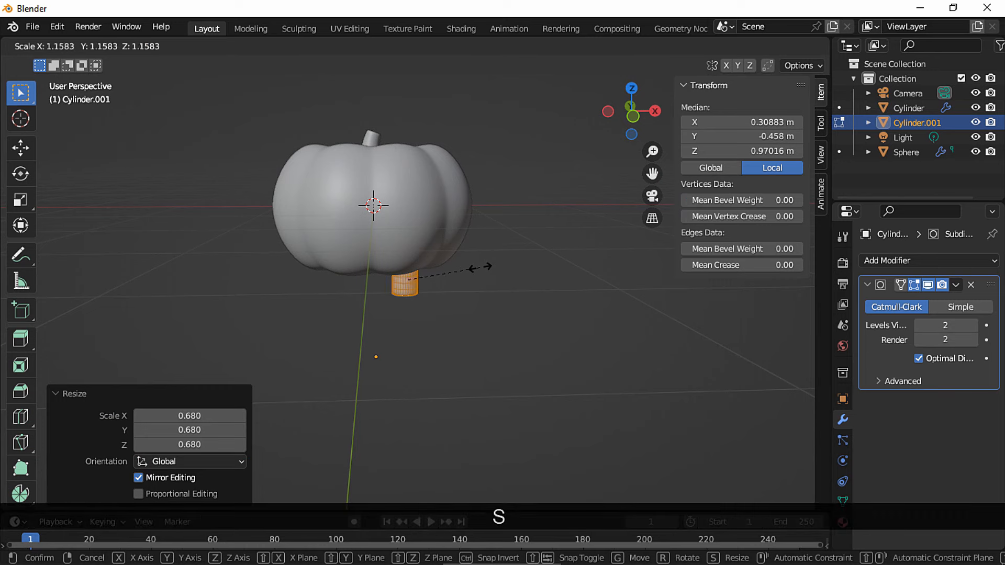
{"action": "left_click", "coordinate": [496, 266]}
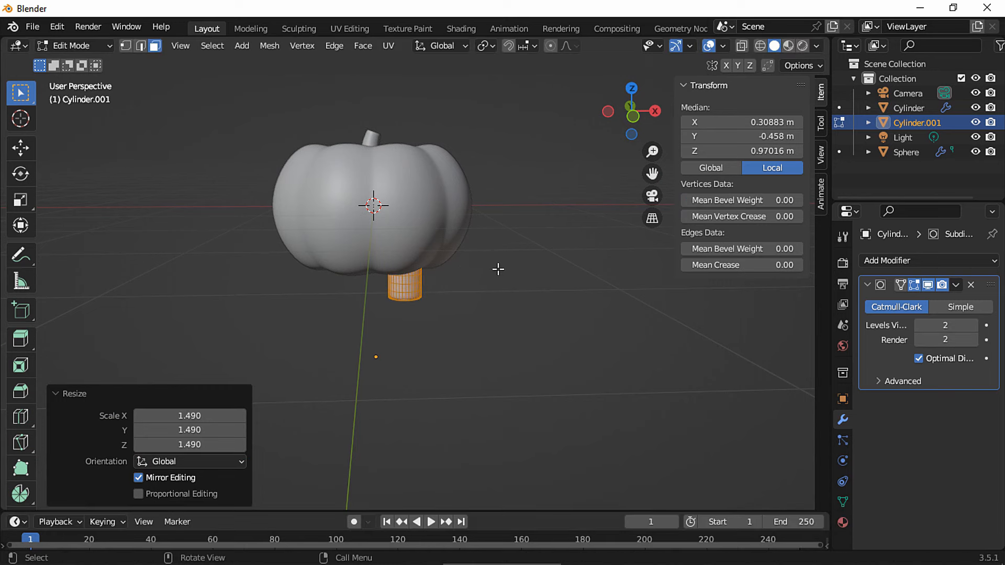
{"action": "key", "text": "g"}
{"action": "key", "text": "x"}
{"action": "left_click", "coordinate": [496, 269]}
Step: Add a Mirror modifier on X for the second leg and move the leg mesh about 0.479 m along Y
{"action": "left_click", "coordinate": [875, 260]}
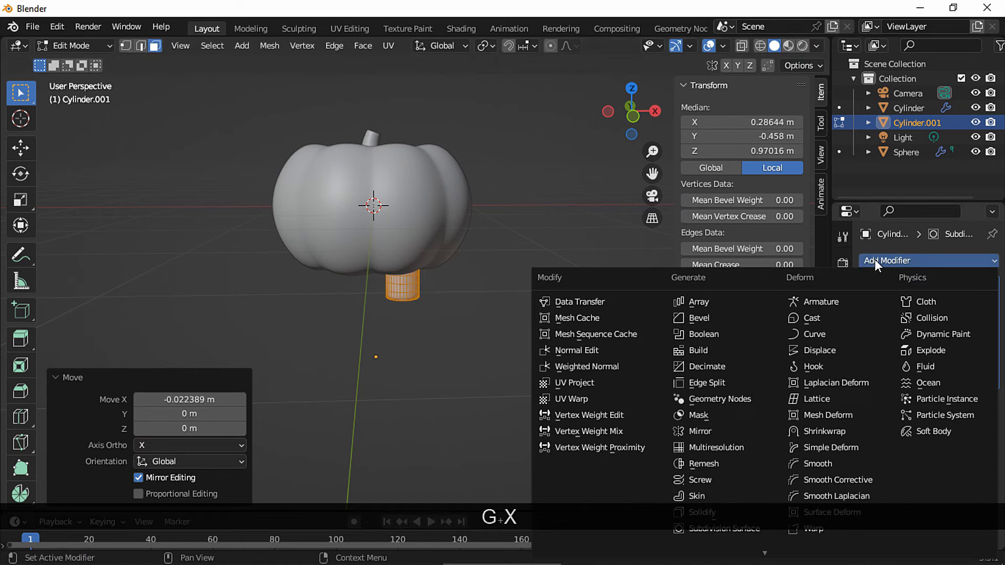
{"action": "left_click", "coordinate": [724, 429]}
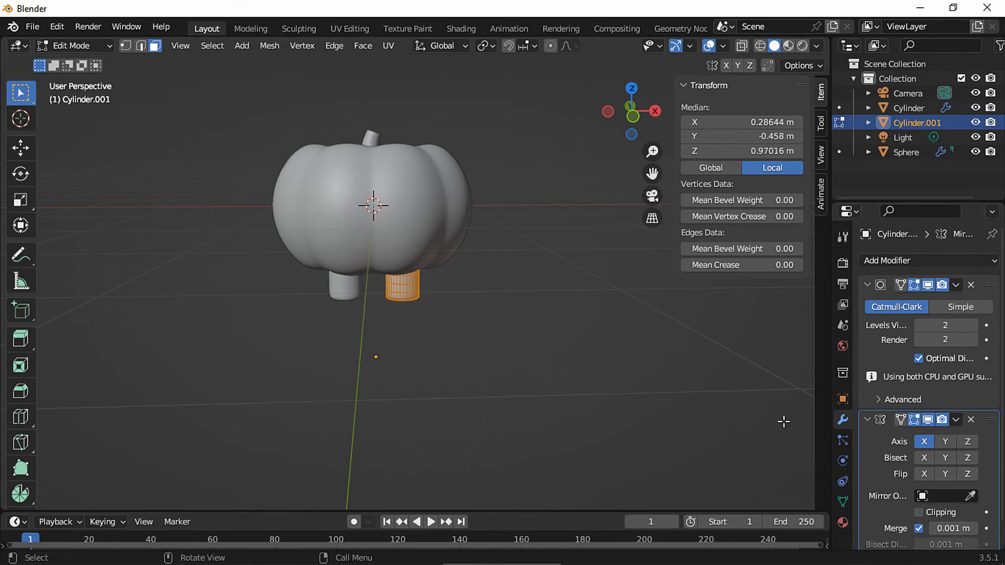
{"action": "middle_click_drag", "start_coordinate": [785, 419], "coordinate": [451, 295]}
{"action": "key", "text": "g"}
{"action": "key", "text": "y"}
{"action": "left_click", "coordinate": [445, 288]}
Step: Stretch the leg mesh by 1.605 along Z and move it slightly outward along X
{"action": "key", "text": "s"}
{"action": "key", "text": "z"}
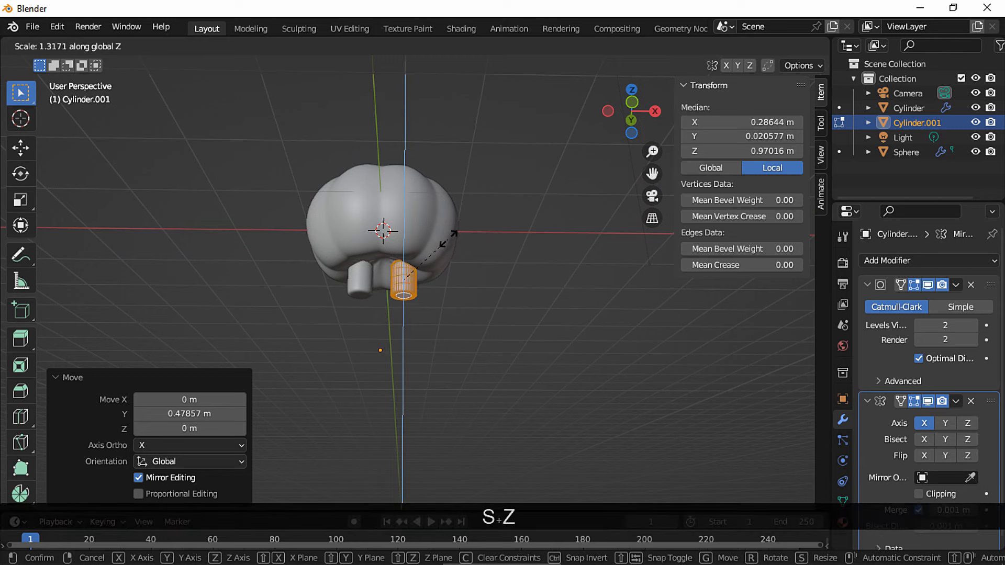
{"action": "left_click", "coordinate": [447, 275]}
{"action": "key", "text": "g"}
{"action": "key", "text": "x"}
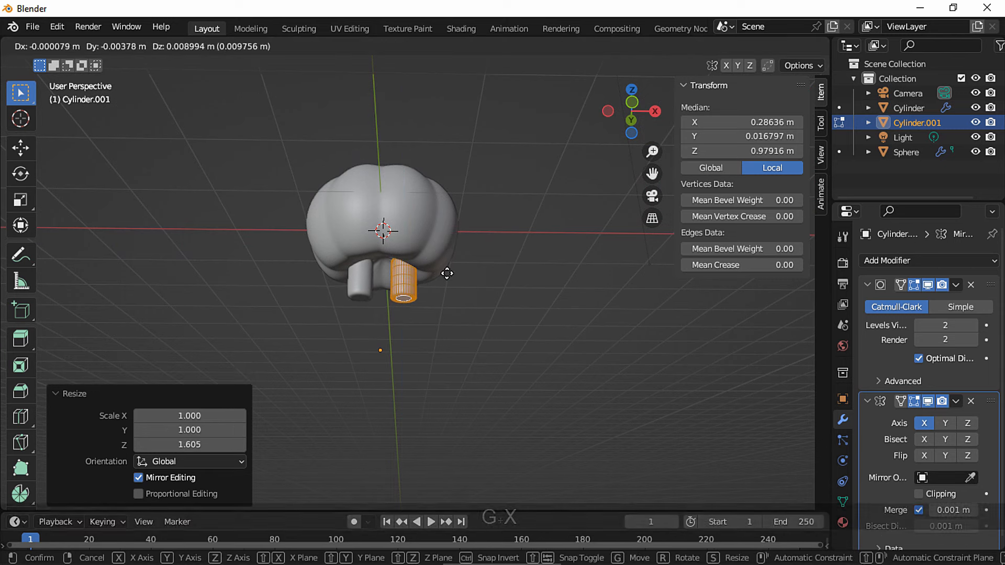
{"action": "left_click", "coordinate": [451, 277]}
{"action": "middle_click_drag", "start_coordinate": [449, 281], "coordinate": [414, 298]}
{"action": "left_click", "coordinate": [448, 317]}
{"action": "key", "text": "Tab"}
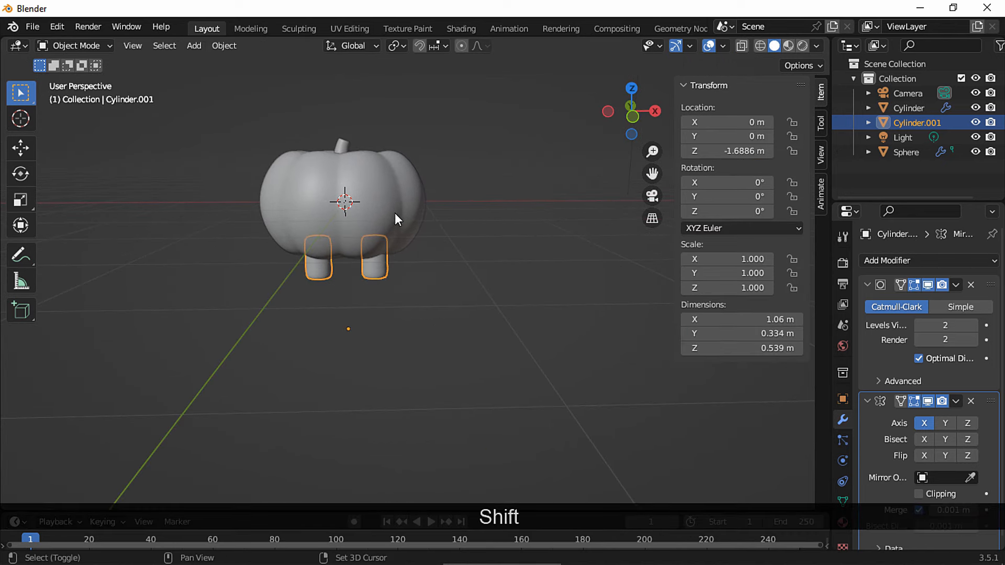
Step: Add a mesh cube and scale its geometry to 0.305 in Edit Mode
{"action": "key", "text": "shift+a"}
{"action": "left_click", "coordinate": [453, 230]}
{"action": "key", "text": "Tab"}
{"action": "key", "text": "s"}
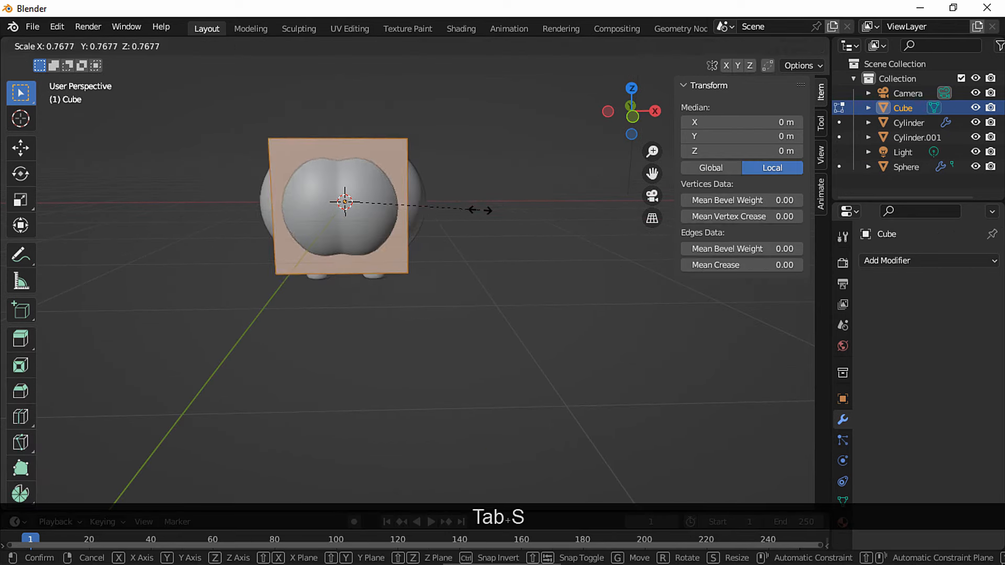
{"action": "left_click", "coordinate": [400, 209]}
Step: Lower the cube mesh about 1.126 m along Z to the level of the legs
{"action": "key", "text": "g"}
{"action": "key", "text": "z"}
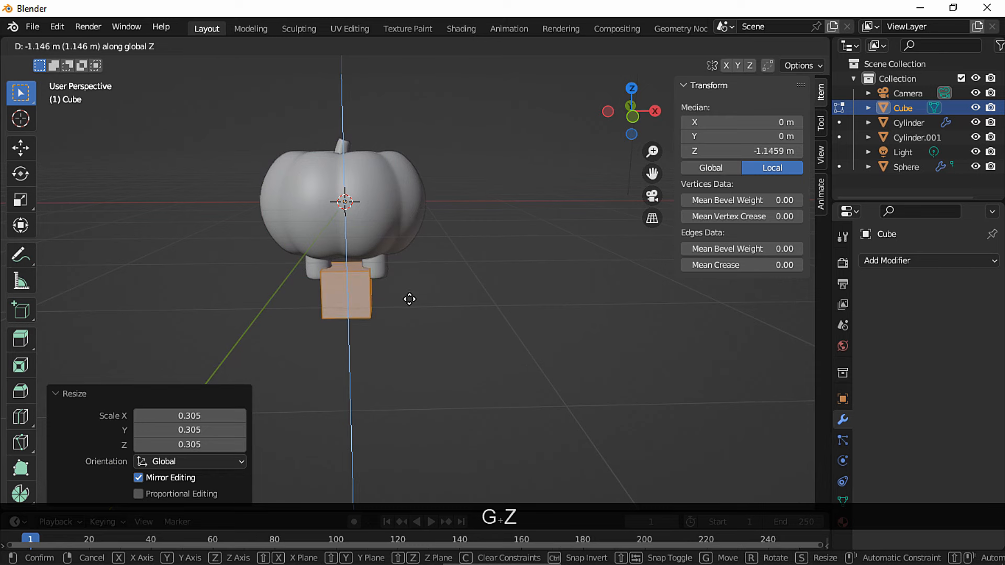
{"action": "left_click", "coordinate": [409, 297]}
Step: Scale the cube mesh to 0.701 and move it about 0.38 m along X under one leg
{"action": "middle_click_drag", "start_coordinate": [413, 294], "coordinate": [447, 256], "text": "ctrl"}
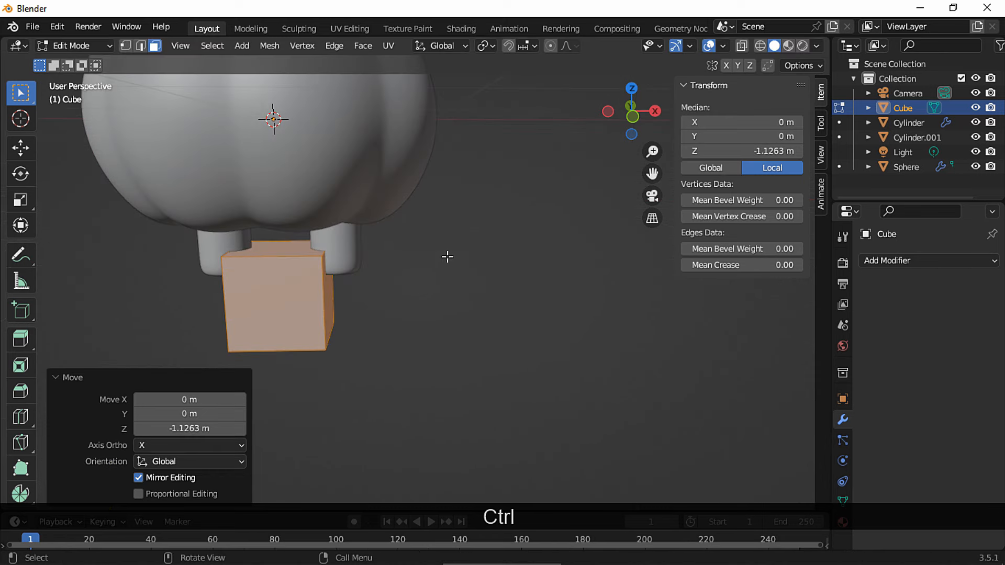
{"action": "key", "text": "s"}
{"action": "left_click", "coordinate": [393, 276]}
{"action": "key", "text": "g"}
{"action": "key", "text": "x"}
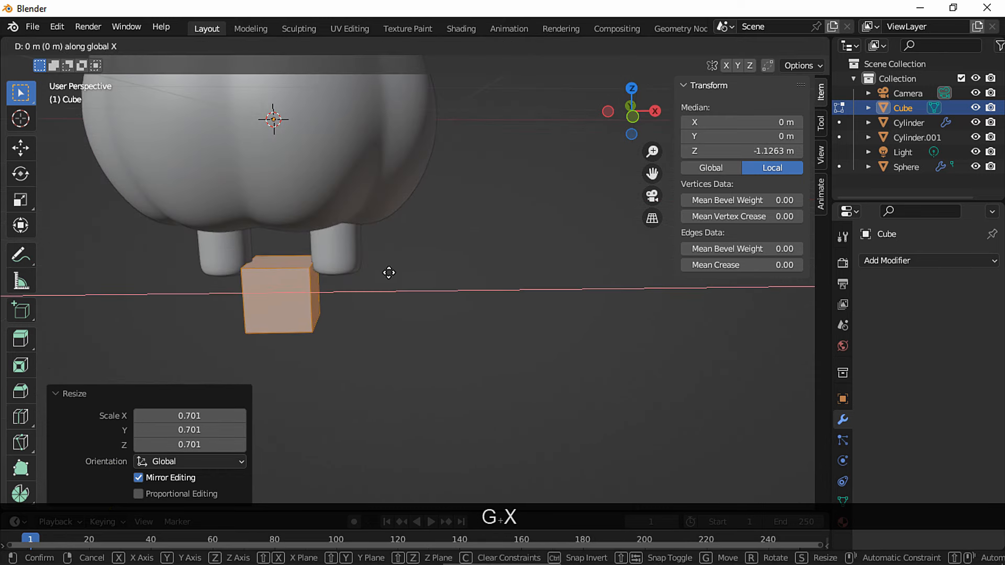
{"action": "left_click", "coordinate": [439, 274]}
Step: Raise the cube's bottom face along Z to flatten it into a lower block
{"action": "middle_click_drag", "start_coordinate": [441, 273], "coordinate": [553, 272]}
{"action": "middle_click_drag", "start_coordinate": [553, 272], "coordinate": [545, 252], "text": "shift"}
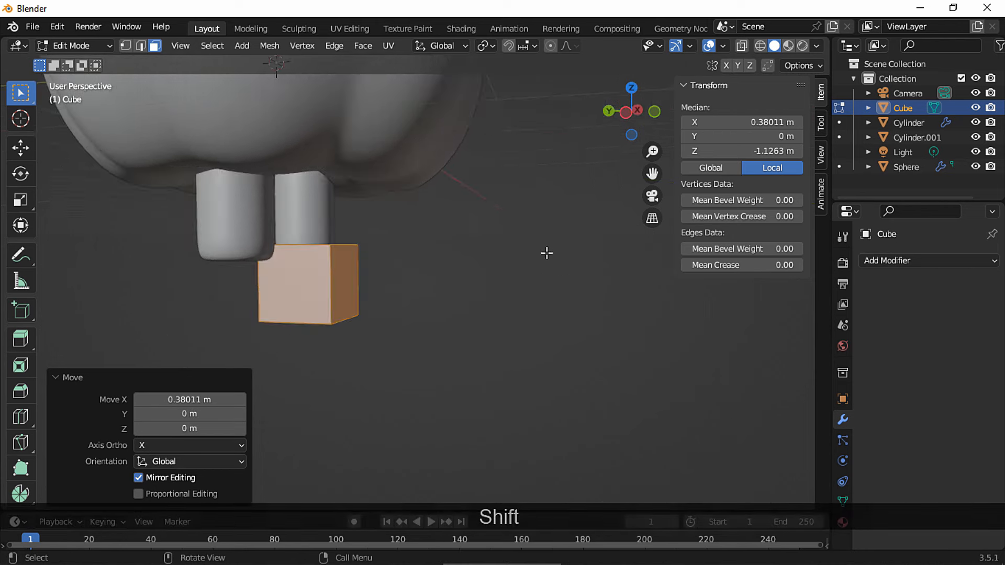
{"action": "middle_click_drag", "start_coordinate": [424, 304], "coordinate": [337, 292]}
{"action": "key", "text": "g"}
{"action": "key", "text": "z"}
{"action": "left_click", "coordinate": [347, 304]}
Step: Move the whole block about -0.21 m along Z and about -0.797 m along Y, in front of the leg
{"action": "key", "text": "a"}
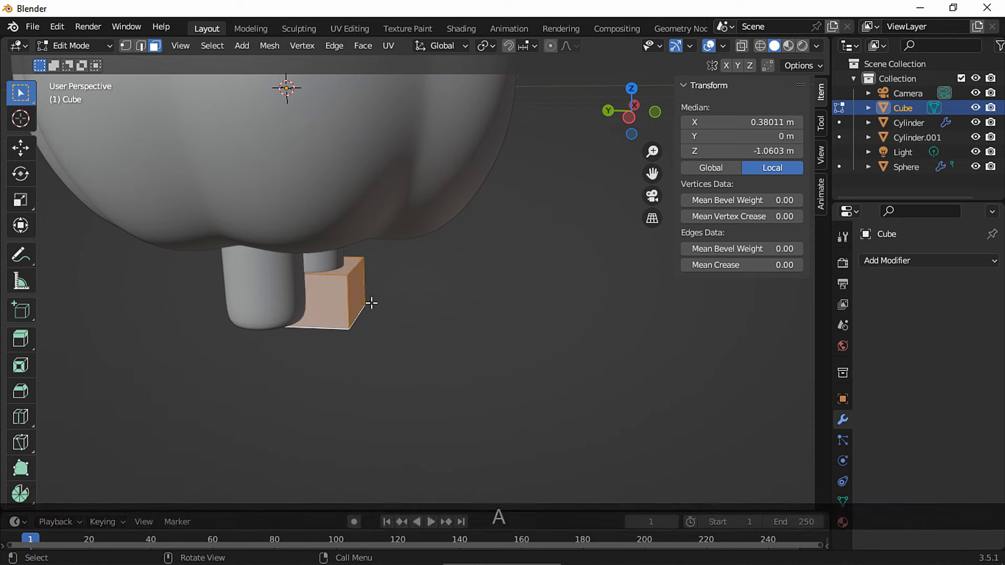
{"action": "key", "text": "g"}
{"action": "key", "text": "z"}
{"action": "left_click", "coordinate": [379, 340]}
{"action": "key", "text": "g"}
{"action": "key", "text": "y"}
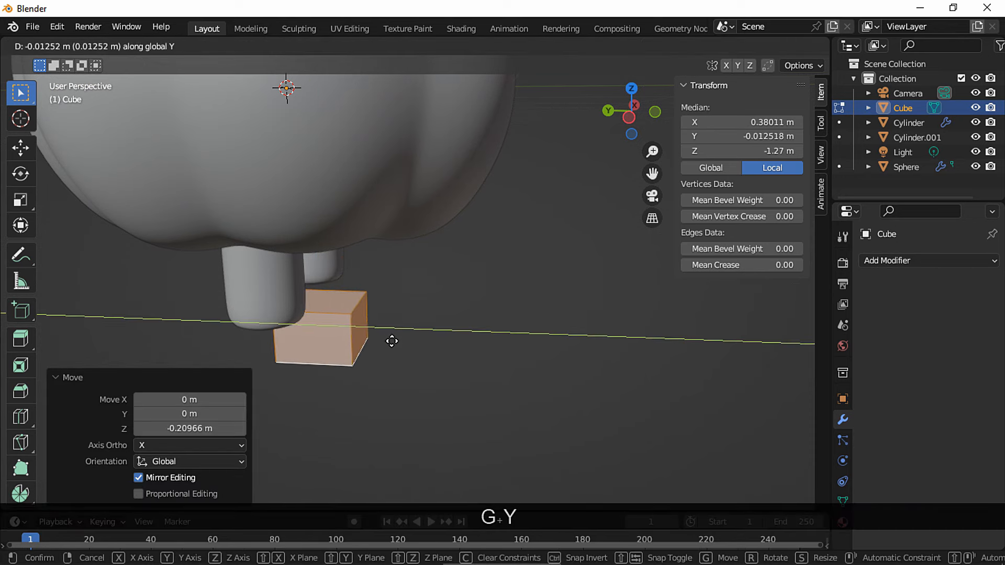
{"action": "left_click", "coordinate": [503, 363]}
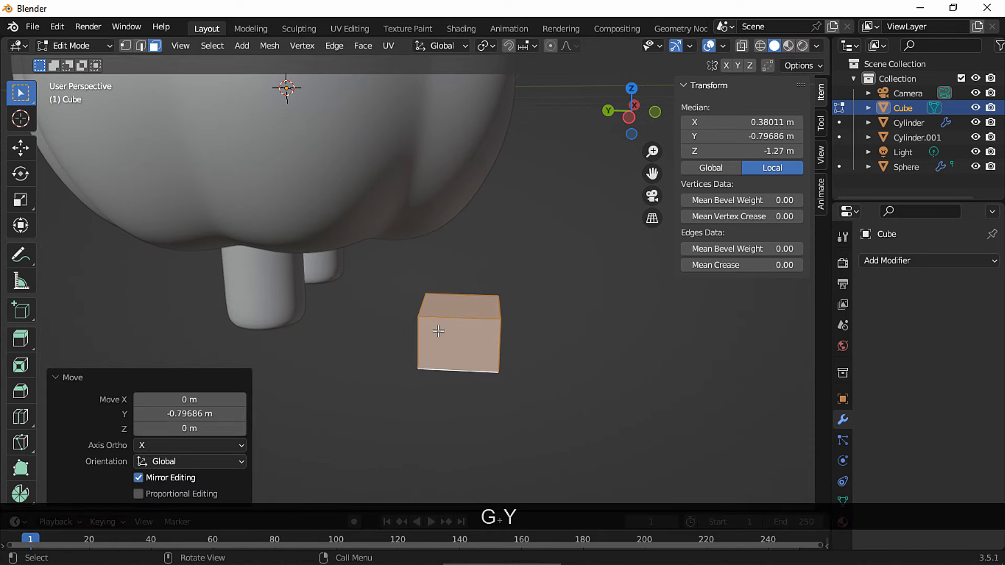
Step: Extrude the block's rear face along Y toward the leg and adjust the new face's position along Y
{"action": "middle_click_drag", "start_coordinate": [439, 331], "coordinate": [402, 299]}
{"action": "left_click", "coordinate": [463, 331]}
{"action": "key", "text": "e"}
{"action": "left_click", "coordinate": [415, 342]}
{"action": "key", "text": "g"}
{"action": "key", "text": "y"}
{"action": "left_click", "coordinate": [410, 335]}
Step: Extrude the rear section's top face about 0.241 m upward to form the ankle
{"action": "key", "text": "e"}
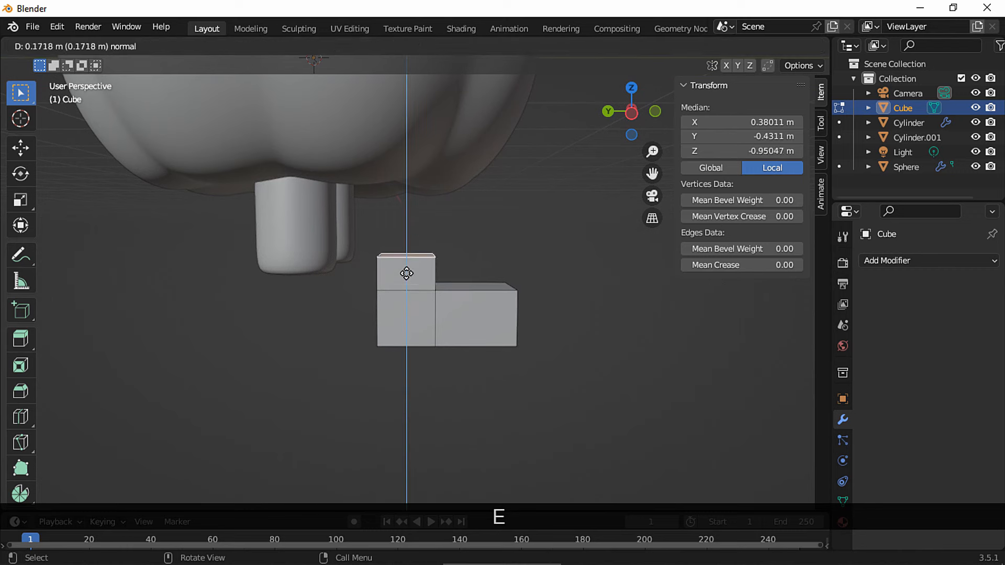
{"action": "left_click", "coordinate": [414, 264]}
{"action": "middle_click_drag", "start_coordinate": [413, 264], "coordinate": [382, 304]}
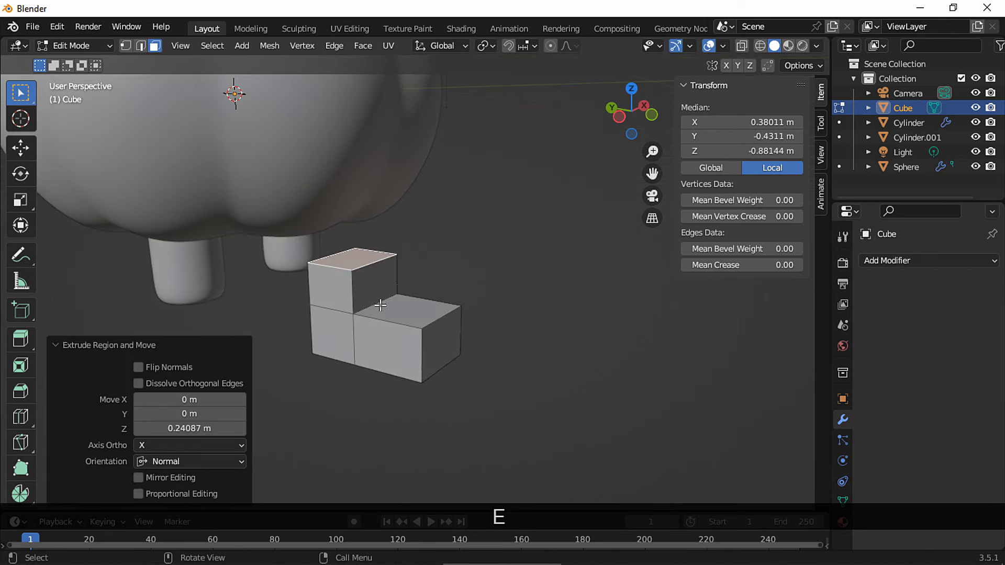
Step: Move the toe's front face back along Y to about -0.896 m, shortening the foot
{"action": "left_click", "coordinate": [449, 335]}
{"action": "middle_click_drag", "start_coordinate": [450, 334], "coordinate": [520, 327]}
{"action": "key", "text": "g"}
{"action": "key", "text": "y"}
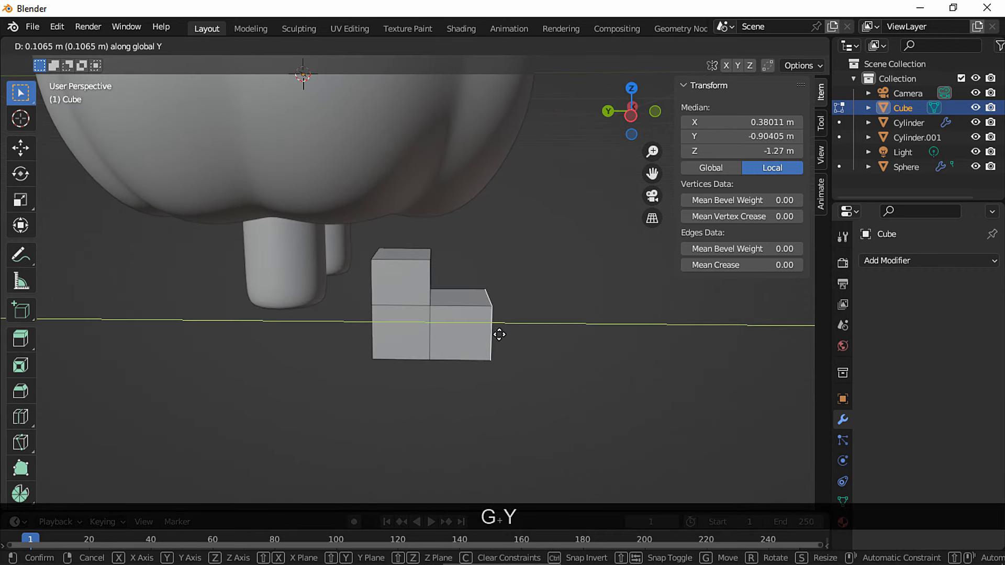
{"action": "left_click", "coordinate": [493, 335]}
Step: Give the foot a level 2 subdivision and shade it smooth
{"action": "key", "text": "Tab"}
{"action": "key", "text": "ctrl+2"}
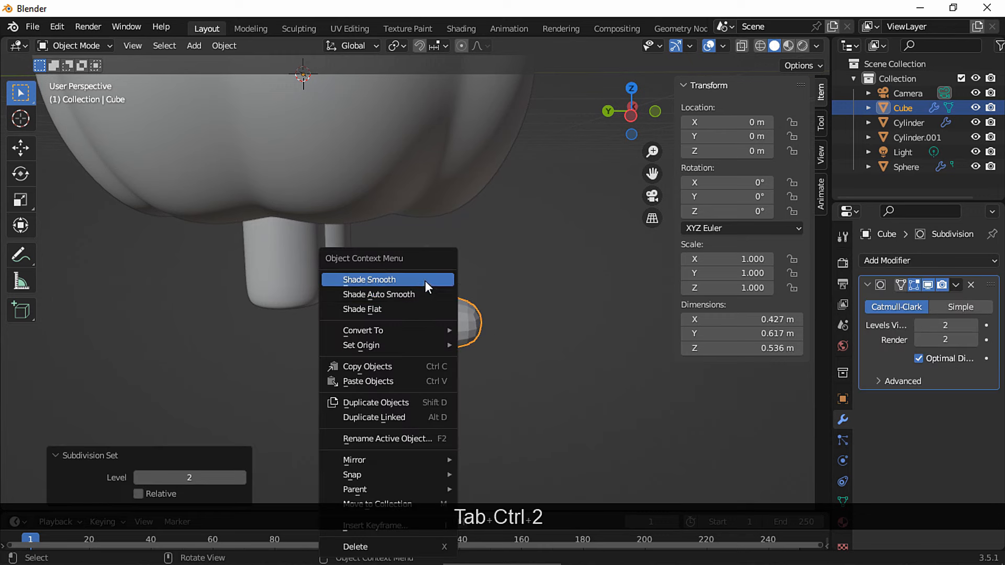
{"action": "left_click", "coordinate": [429, 281]}
Step: Add one loop cut around the ankle with a slide factor of about -0.044
{"action": "key", "text": "Tab"}
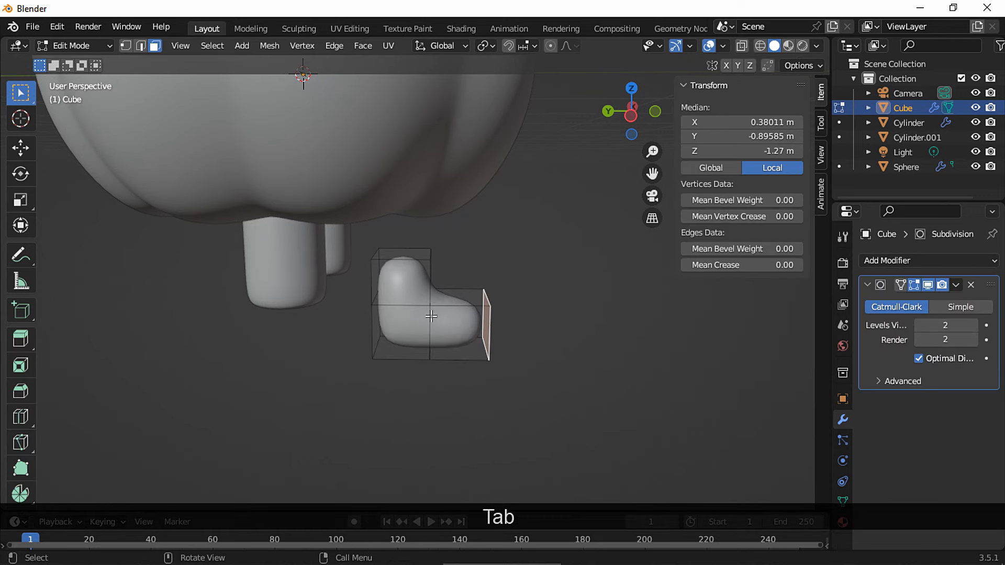
{"action": "key", "text": "ctrl+r"}
{"action": "left_click", "coordinate": [377, 288]}
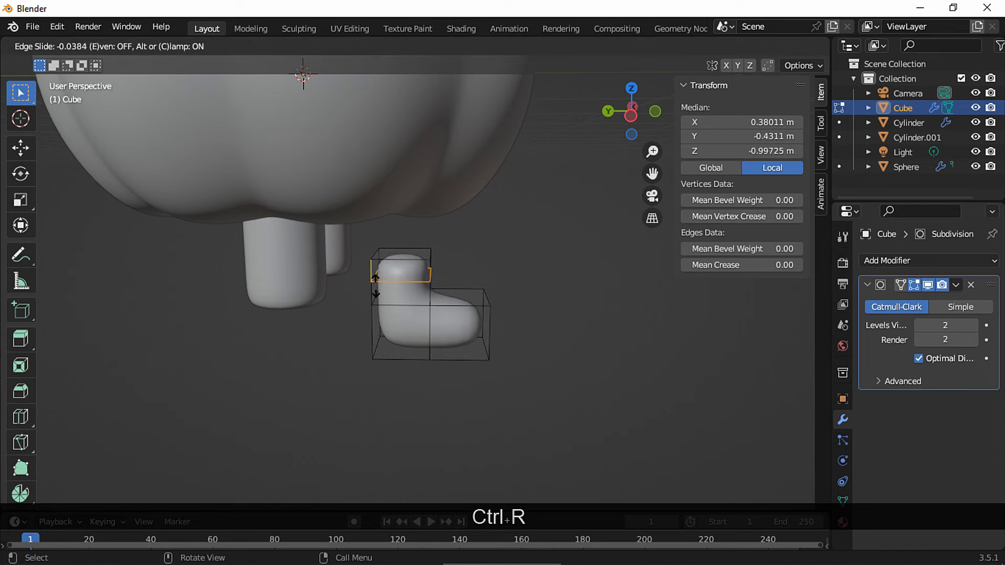
{"action": "left_click", "coordinate": [410, 260]}
{"action": "scroll", "coordinate": [410, 260], "scroll_direction": "up", "scroll_amount": 2}
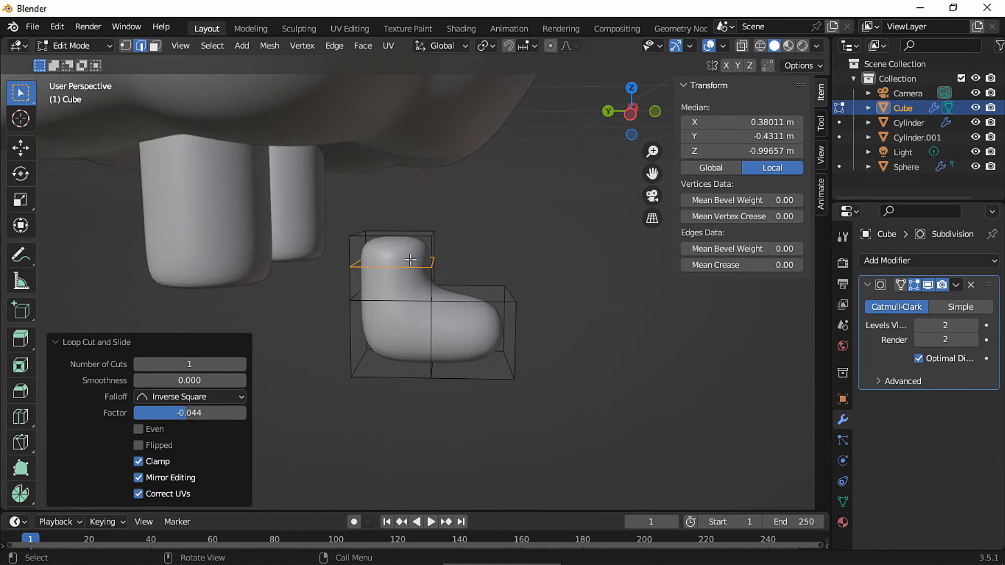
Step: Select the ring of faces around the ankle's upper end and fatten it outward along its normals into a cuff
{"action": "key", "text": "3"}
{"action": "left_click", "coordinate": [427, 257]}
{"action": "left_click", "coordinate": [431, 254], "text": "alt"}
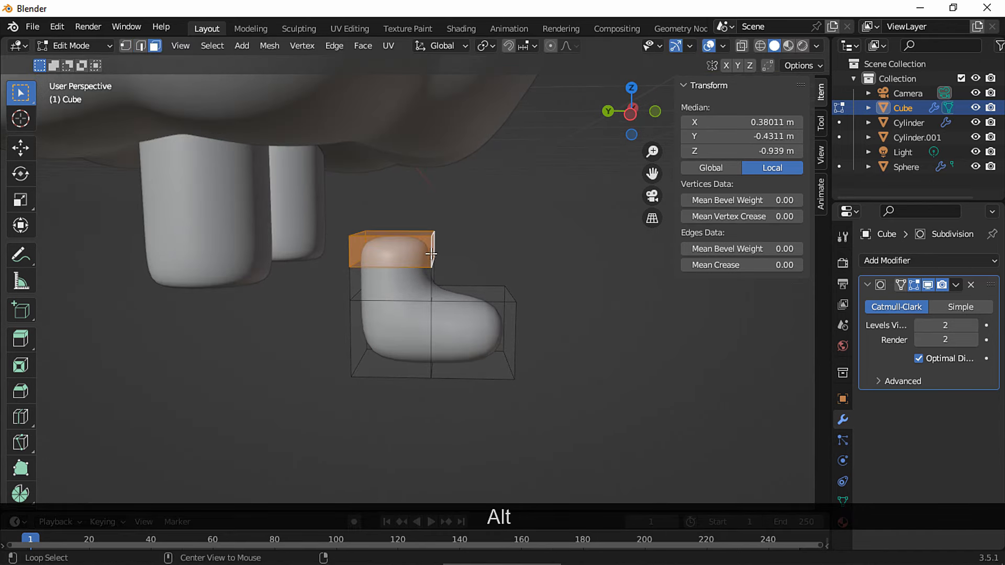
{"action": "middle_click_drag", "start_coordinate": [431, 257], "coordinate": [417, 274]}
{"action": "right_click", "coordinate": [416, 274]}
{"action": "left_click", "coordinate": [419, 308]}
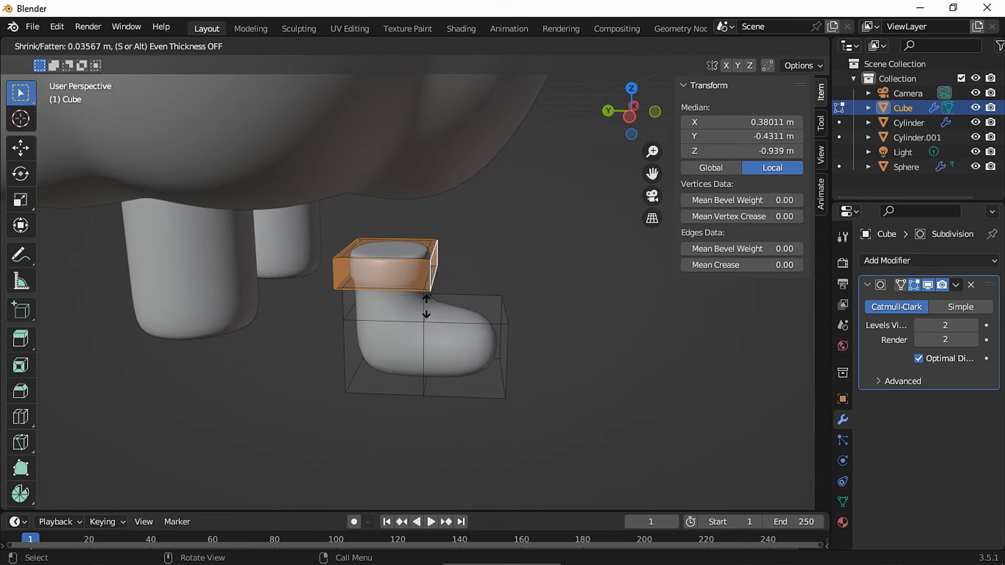
{"action": "left_click", "coordinate": [462, 294]}
{"action": "middle_click_drag", "start_coordinate": [461, 295], "coordinate": [604, 199]}
Step: Select the foot's lower section with see-through selection and move it about 0.058 m along Z and slightly along Y
{"action": "left_click", "coordinate": [742, 46]}
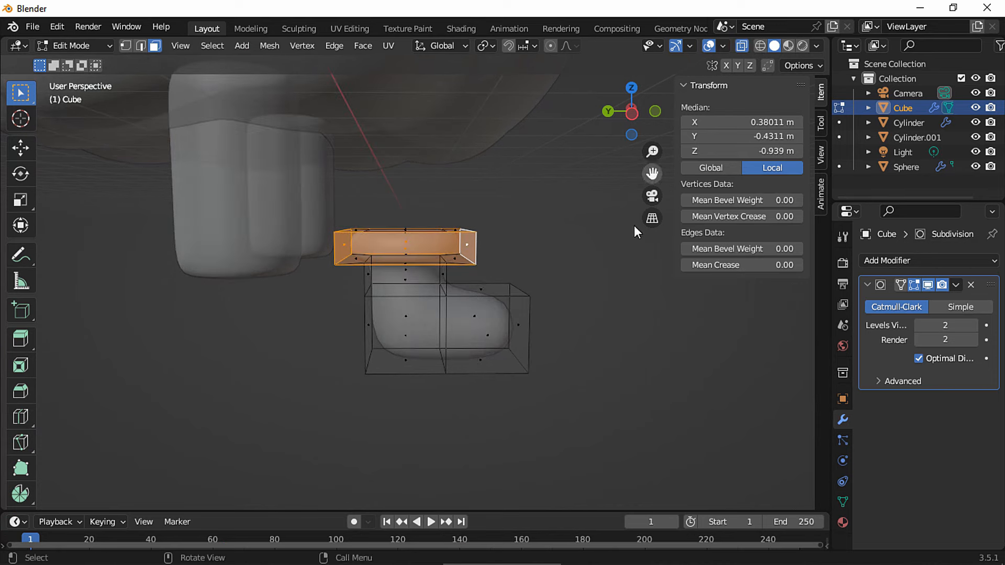
{"action": "left_click_drag", "start_coordinate": [592, 394], "coordinate": [306, 288]}
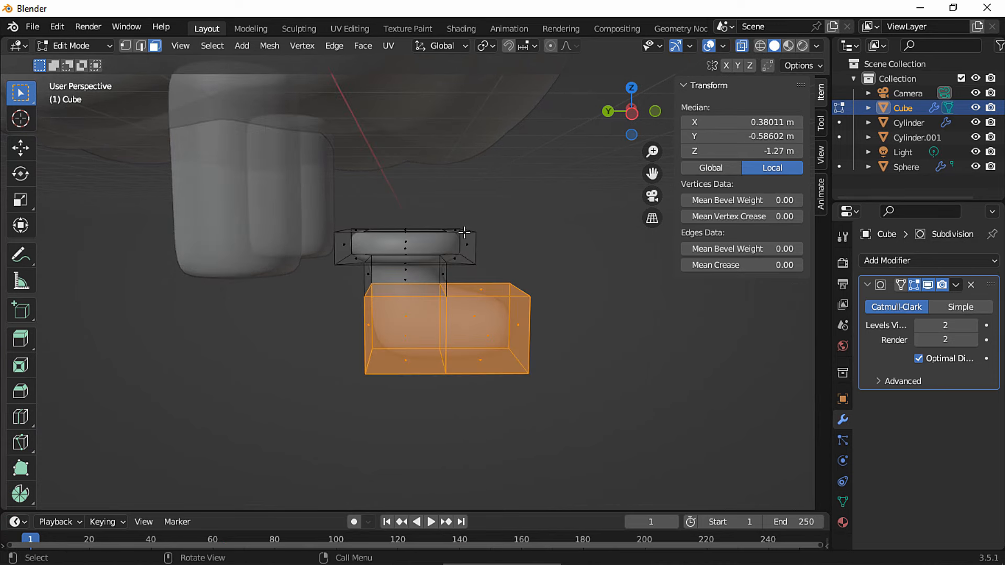
{"action": "left_click", "coordinate": [741, 46]}
{"action": "key", "text": "g"}
{"action": "key", "text": "z"}
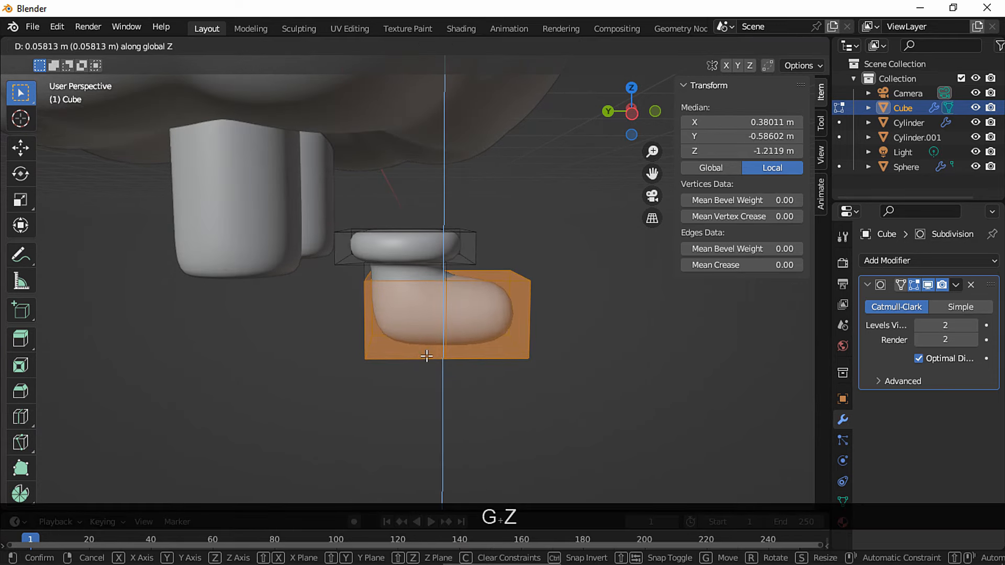
{"action": "left_click", "coordinate": [427, 356]}
{"action": "middle_click_drag", "start_coordinate": [427, 356], "coordinate": [444, 337]}
{"action": "key", "text": "g"}
{"action": "key", "text": "y"}
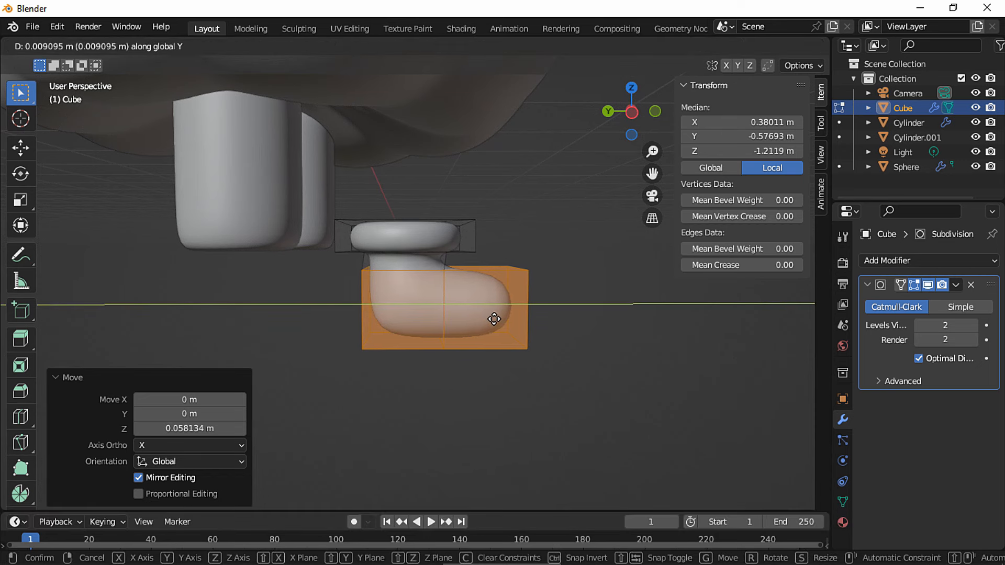
{"action": "left_click", "coordinate": [495, 319]}
{"action": "middle_click_drag", "start_coordinate": [495, 319], "coordinate": [348, 348]}
Step: Add a horizontal loop cut around the foot and slide it down close to the sole
{"action": "key", "text": "alt+a"}
{"action": "key", "text": "ctrl+r"}
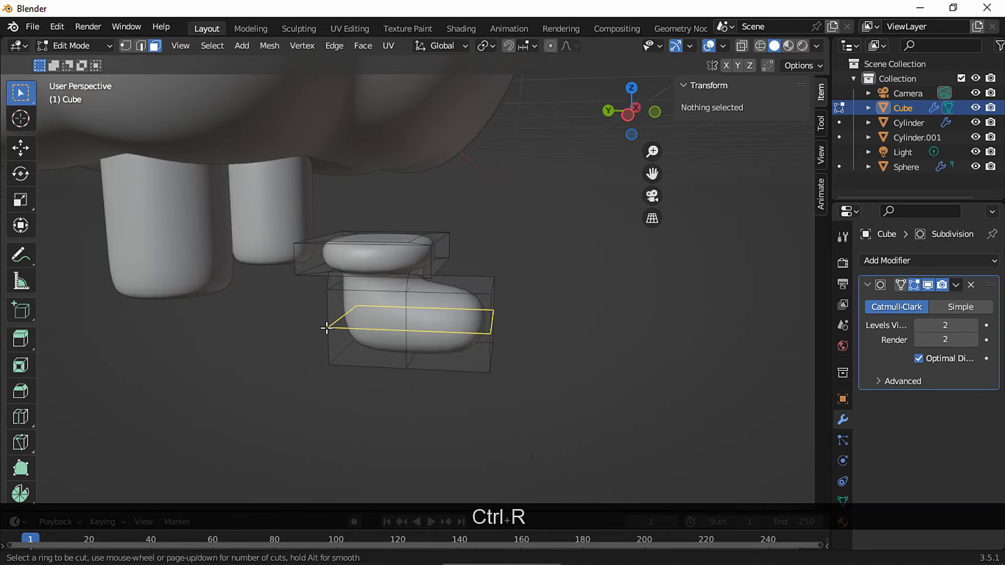
{"action": "left_click", "coordinate": [330, 321]}
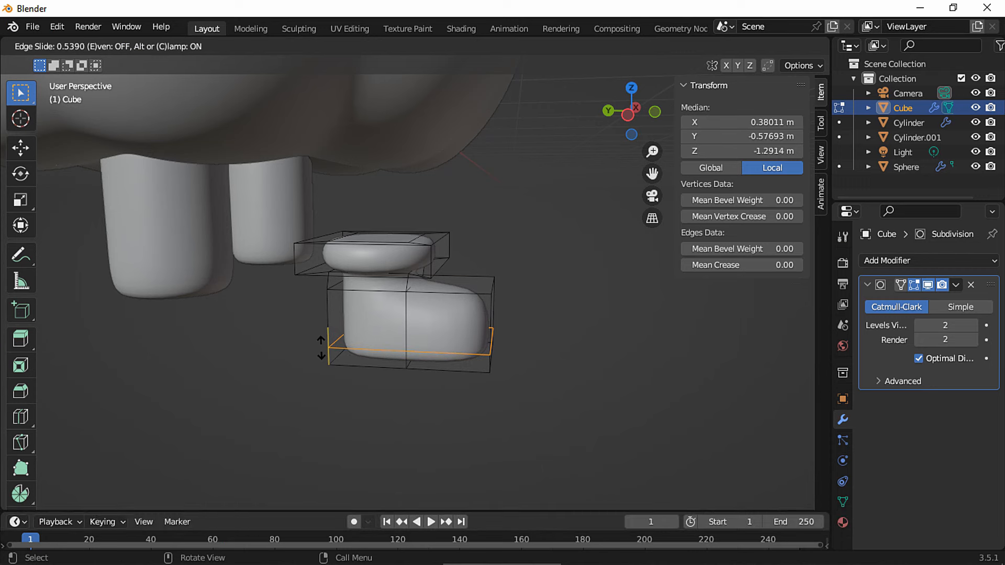
{"action": "left_click", "coordinate": [320, 349]}
{"action": "middle_click_drag", "start_coordinate": [319, 349], "coordinate": [473, 290]}
Step: Add a vertical loop cut across the toe section and slide it back against the ankle edge
{"action": "key", "text": "ctrl+r"}
{"action": "left_click", "coordinate": [477, 289]}
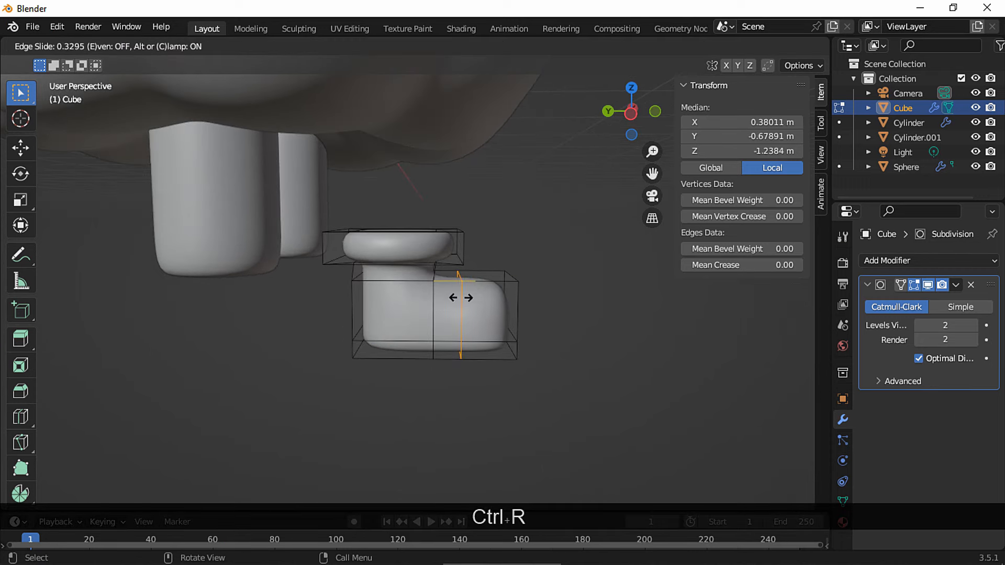
{"action": "left_click", "coordinate": [438, 314]}
Step: Raise the top face of the toe section along Z
{"action": "key", "text": "3"}
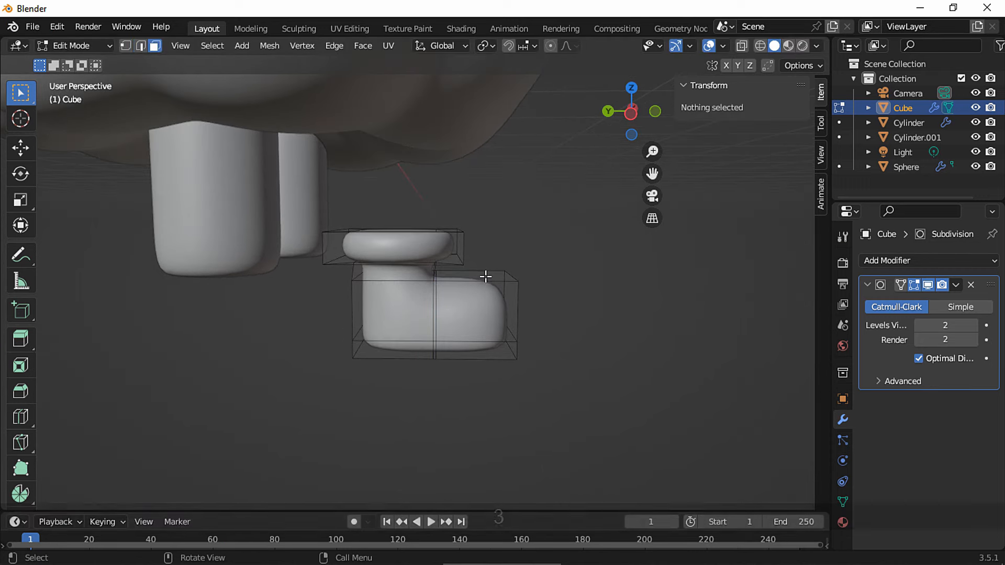
{"action": "left_click", "coordinate": [486, 282]}
{"action": "key", "text": "g"}
{"action": "key", "text": "z"}
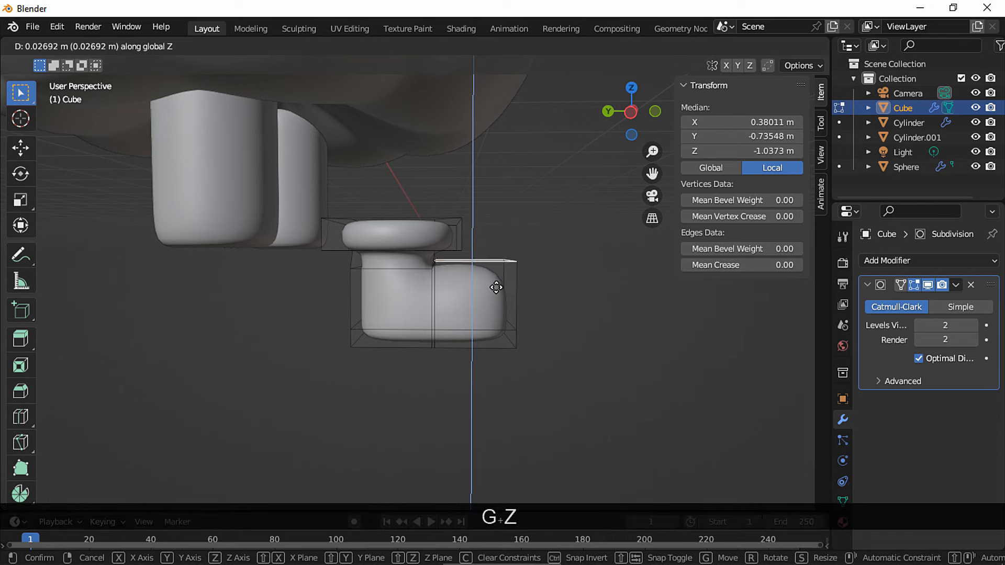
{"action": "left_click", "coordinate": [500, 281]}
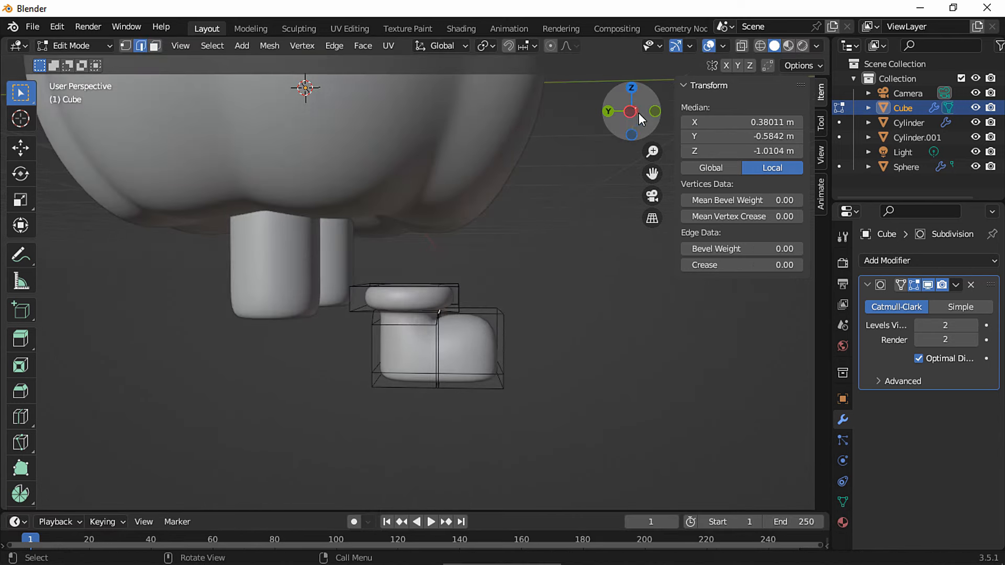
Step: In the side view, move the whole foot mesh about 0.404 m along Y under the leg
{"action": "left_click", "coordinate": [629, 114]}
{"action": "key", "text": "a"}
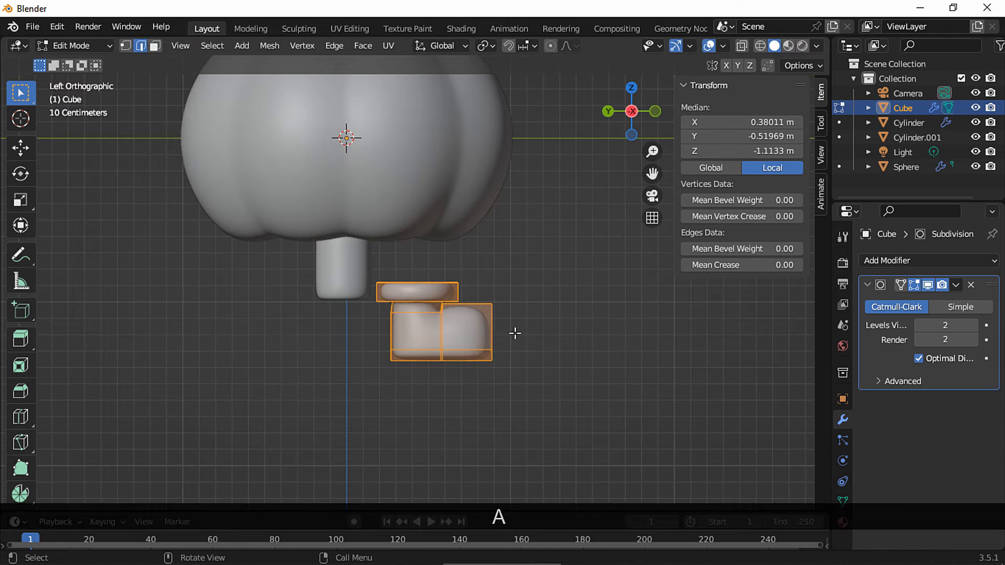
{"action": "key", "text": "g"}
{"action": "key", "text": "y"}
{"action": "left_click", "coordinate": [437, 348]}
{"action": "middle_click_drag", "start_coordinate": [437, 348], "coordinate": [452, 315]}
Step: Raise the whole foot about 0.096 m along Z and center it under the leg at X about 0.37 m
{"action": "key", "text": "g"}
{"action": "key", "text": "z"}
{"action": "left_click", "coordinate": [427, 350]}
{"action": "key", "text": "g"}
{"action": "key", "text": "x"}
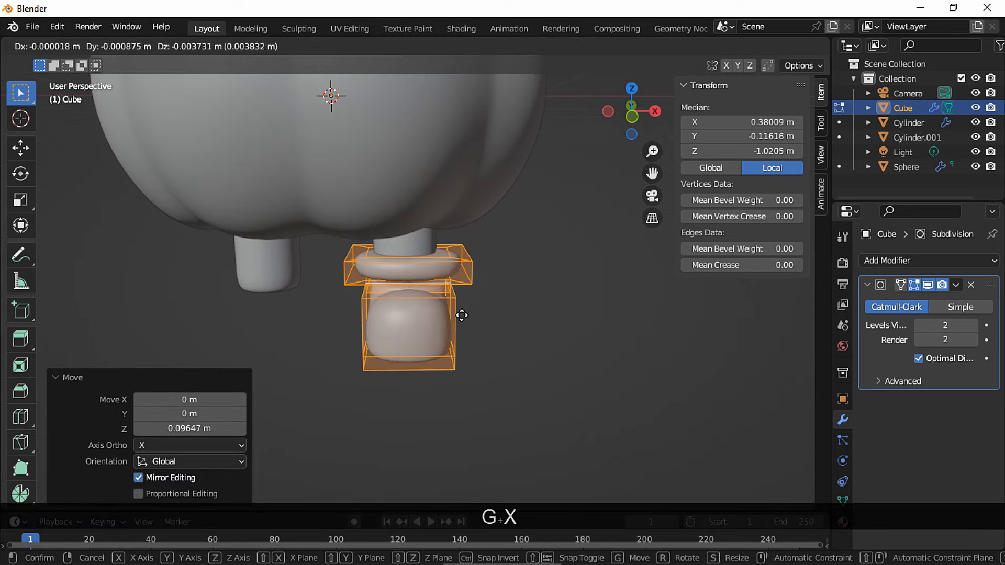
{"action": "left_click", "coordinate": [460, 315]}
Step: Add a Mirror modifier to the foot to create the matching foot on the X axis
{"action": "middle_click_drag", "start_coordinate": [511, 298], "coordinate": [411, 337], "text": "ctrl"}
{"action": "key", "text": "Tab"}
{"action": "left_click", "coordinate": [878, 260]}
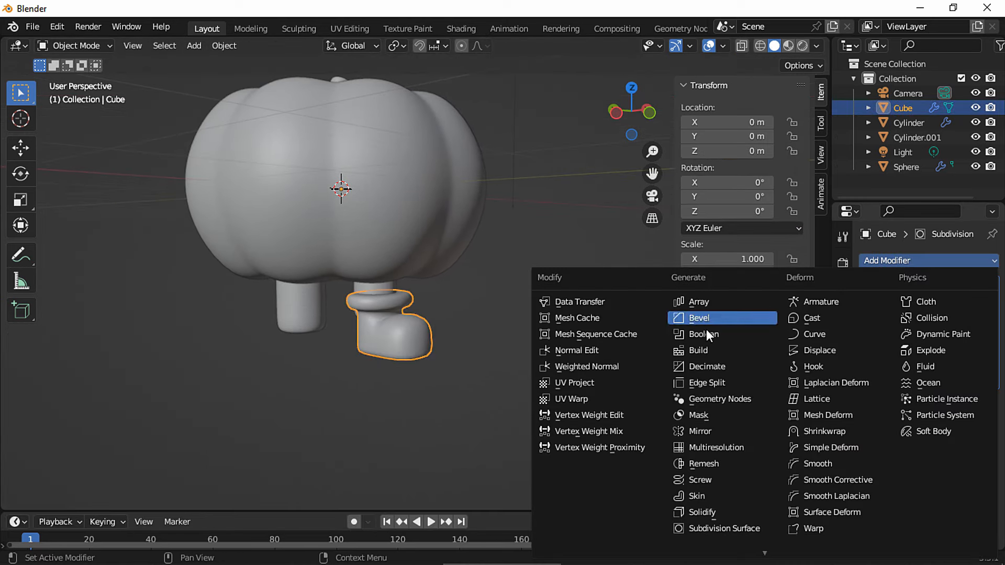
{"action": "left_click", "coordinate": [711, 431]}
{"action": "middle_click_drag", "start_coordinate": [563, 341], "coordinate": [482, 319]}
Step: Select the rear faces of the foot and cuff with see-through selection and move them about 0.11 m back along Y
{"action": "key", "text": "Tab"}
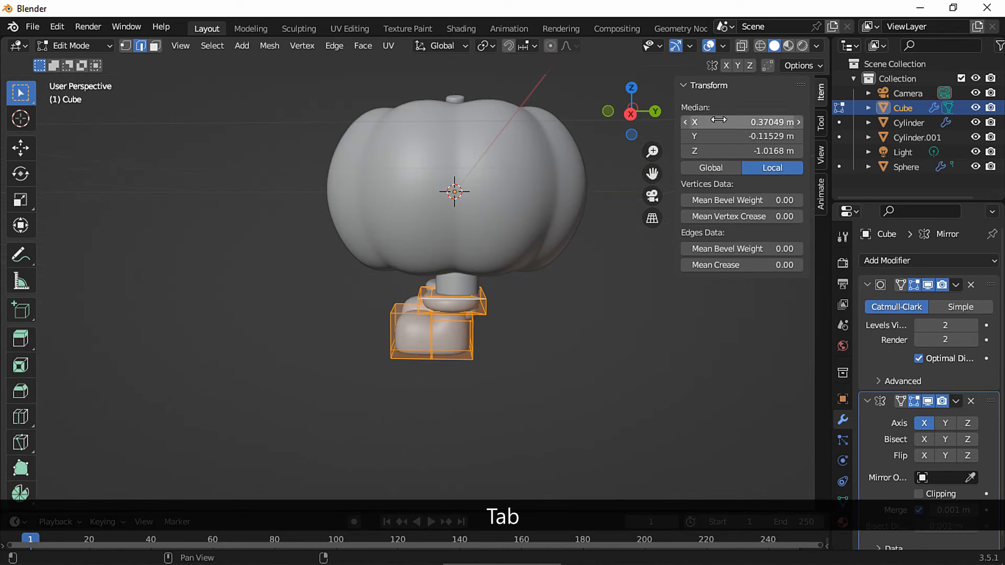
{"action": "left_click", "coordinate": [741, 47]}
{"action": "middle_click_drag", "start_coordinate": [713, 80], "coordinate": [608, 191]}
{"action": "left_click", "coordinate": [572, 300]}
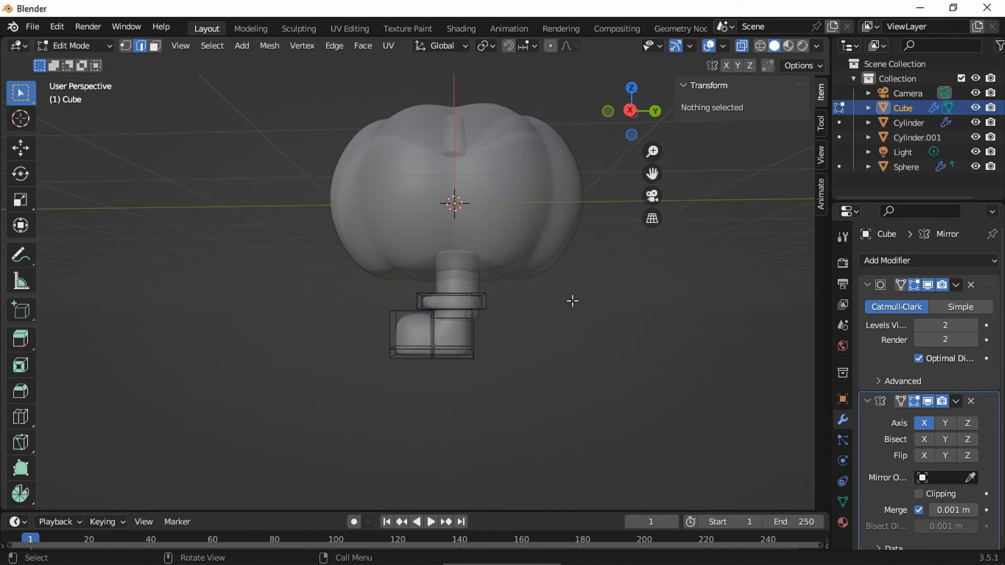
{"action": "key", "text": "3"}
{"action": "left_click_drag", "start_coordinate": [542, 401], "coordinate": [470, 268]}
{"action": "left_click", "coordinate": [741, 46]}
{"action": "middle_click_drag", "start_coordinate": [602, 236], "coordinate": [534, 328]}
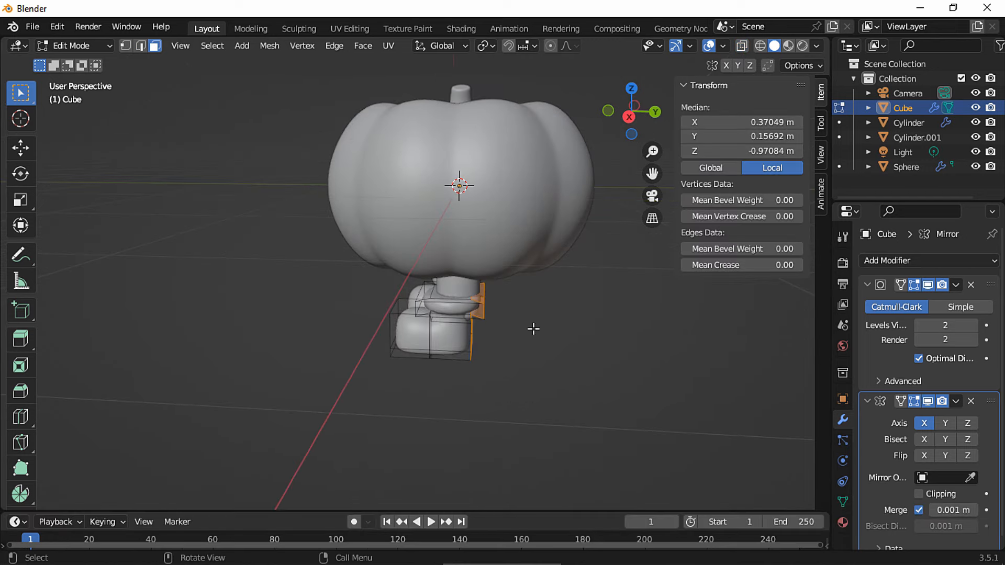
{"action": "key", "text": "g"}
{"action": "key", "text": "y"}
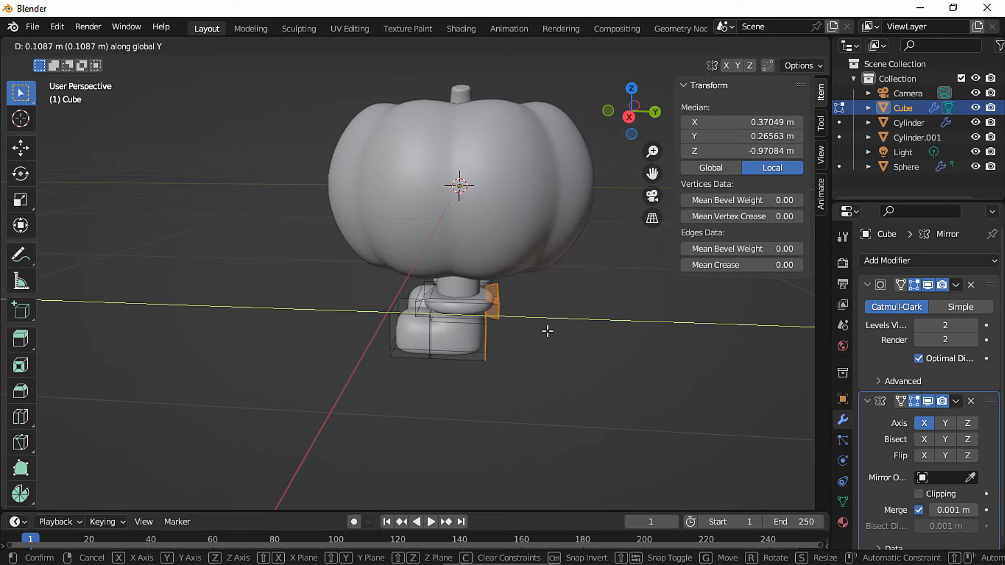
{"action": "left_click", "coordinate": [545, 331]}
{"action": "left_click", "coordinate": [555, 333]}
Step: Select the cuff's face loop and scale it down slightly around the leg
{"action": "middle_click_drag", "start_coordinate": [555, 333], "coordinate": [559, 332]}
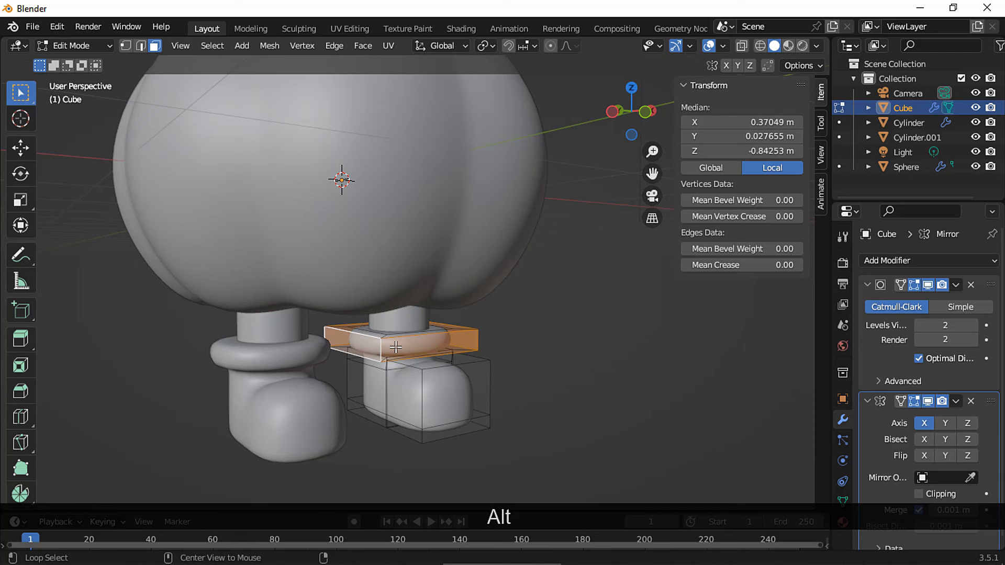
{"action": "middle_click_drag", "start_coordinate": [445, 352], "coordinate": [410, 356]}
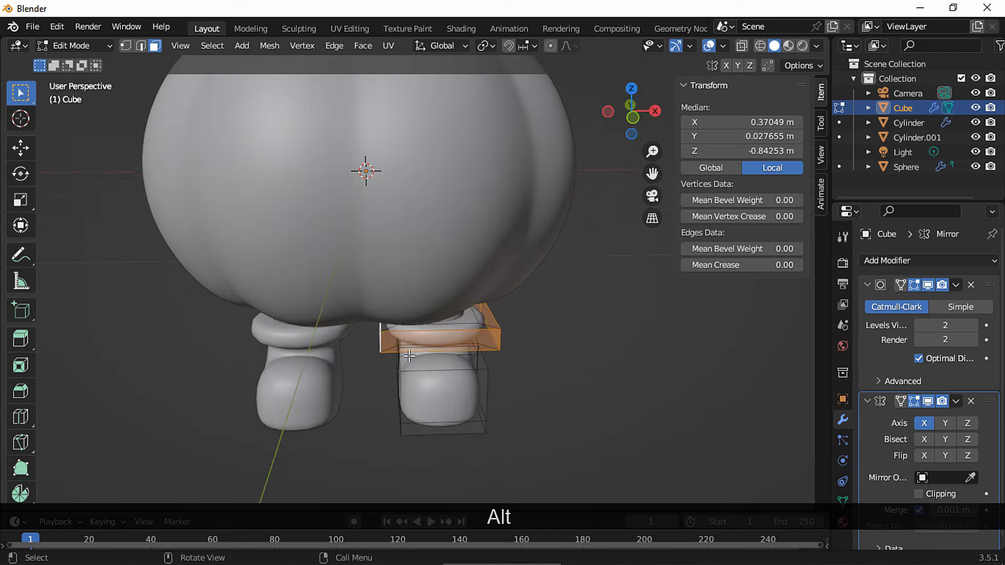
{"action": "middle_click_drag", "start_coordinate": [534, 316], "coordinate": [581, 316]}
{"action": "key", "text": "a"}
{"action": "left_click", "coordinate": [505, 321]}
{"action": "left_click", "coordinate": [380, 354]}
{"action": "left_click", "coordinate": [380, 354], "text": "alt"}
{"action": "key", "text": "s"}
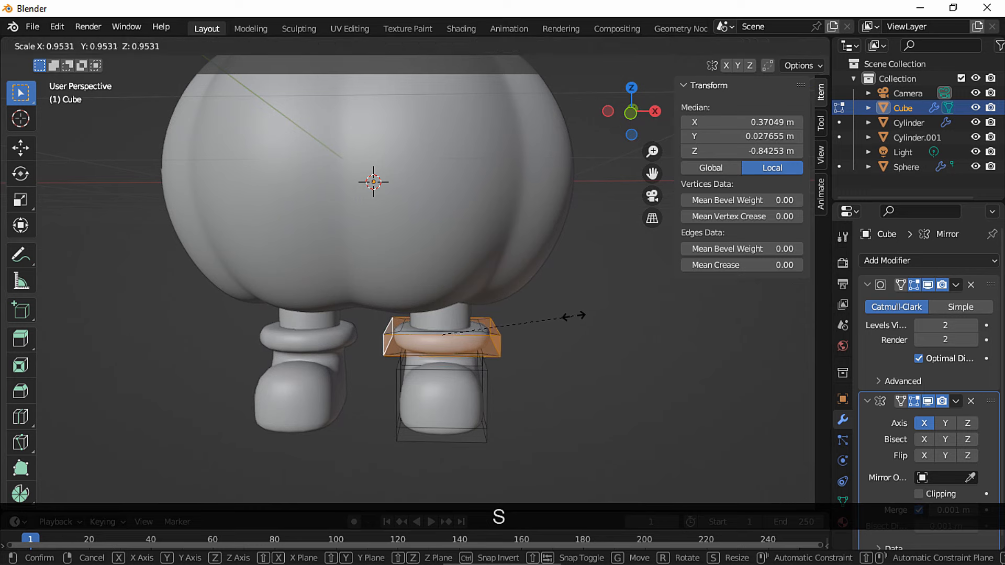
{"action": "left_click", "coordinate": [555, 321]}
{"action": "key", "text": "Tab"}
{"action": "left_click", "coordinate": [547, 322]}
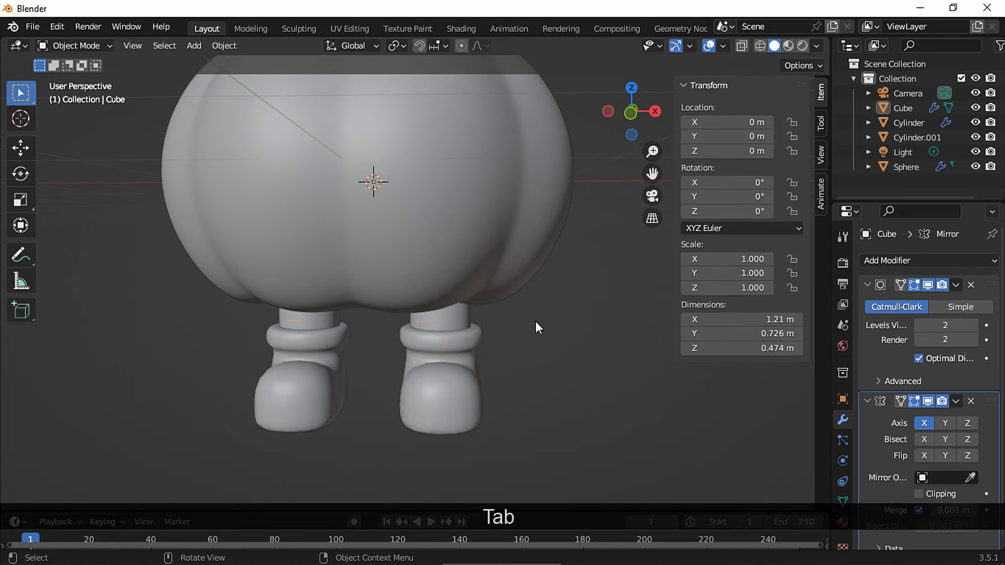
Step: Add a UV sphere at the pumpkin's center and rotate it 90° about X
{"action": "middle_click_drag", "start_coordinate": [535, 321], "coordinate": [510, 336], "text": "ctrl"}
{"action": "middle_click_drag", "start_coordinate": [511, 335], "coordinate": [508, 361]}
{"action": "middle_click_drag", "start_coordinate": [508, 362], "coordinate": [514, 271]}
{"action": "middle_click_drag", "start_coordinate": [512, 274], "coordinate": [503, 311], "text": "ctrl"}
{"action": "scroll", "coordinate": [453, 264], "scroll_direction": "up", "scroll_amount": 2}
{"action": "left_click", "coordinate": [453, 265]}
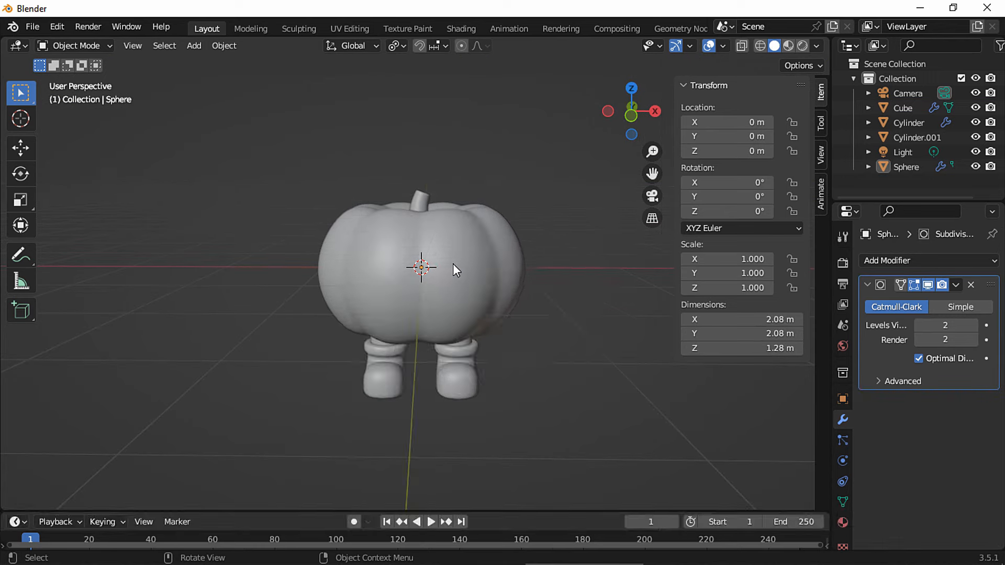
{"action": "key", "text": "shift+a"}
{"action": "mouse_move", "coordinate": [458, 261]}
{"action": "left_click", "coordinate": [521, 300]}
{"action": "key", "text": "r"}
{"action": "key", "text": "x"}
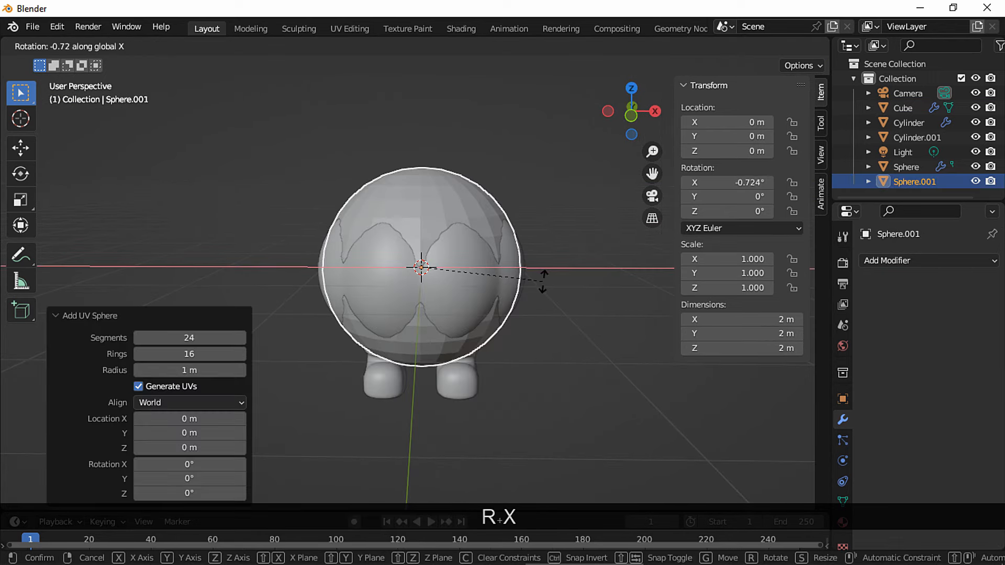
{"action": "key", "text": "9"}
{"action": "key", "text": "0"}
{"action": "key", "text": "Return"}
Step: Scale the new sphere to 0.36 and move it about -1.1 m along Y to the front of the pumpkin
{"action": "middle_click_drag", "start_coordinate": [541, 289], "coordinate": [487, 328]}
{"action": "key", "text": "s"}
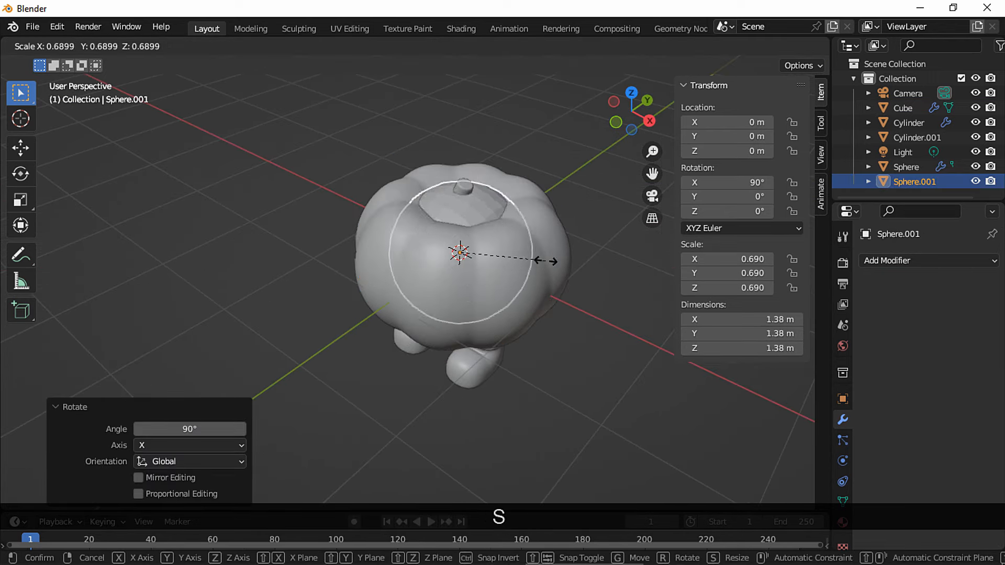
{"action": "left_click", "coordinate": [503, 260]}
{"action": "key", "text": "g"}
{"action": "key", "text": "y"}
{"action": "left_click", "coordinate": [433, 332]}
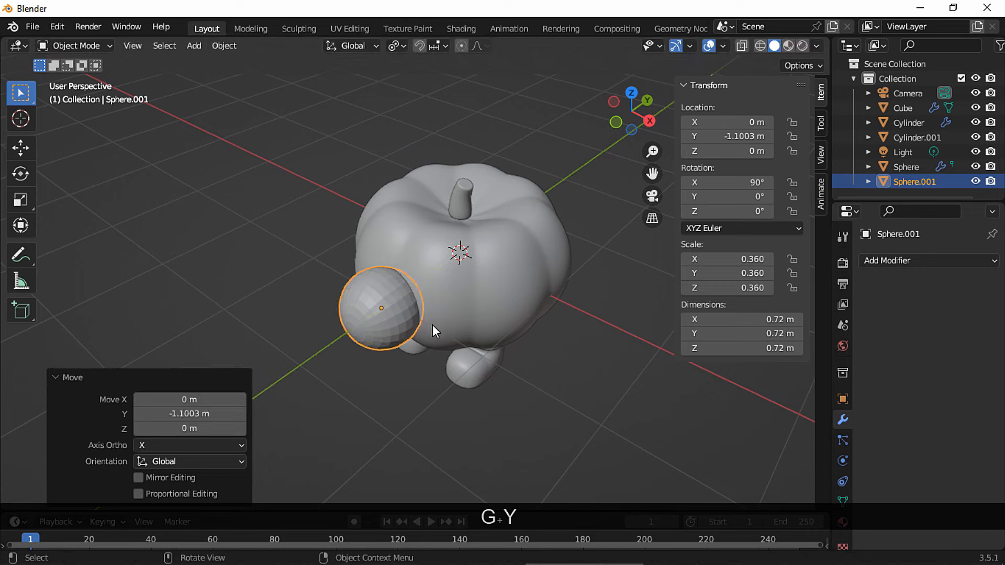
Step: Delete the rear half of the front sphere using see-through selection from above, and shade the remaining half smooth
{"action": "key", "text": "Tab"}
{"action": "middle_click_drag", "start_coordinate": [433, 332], "coordinate": [624, 349]}
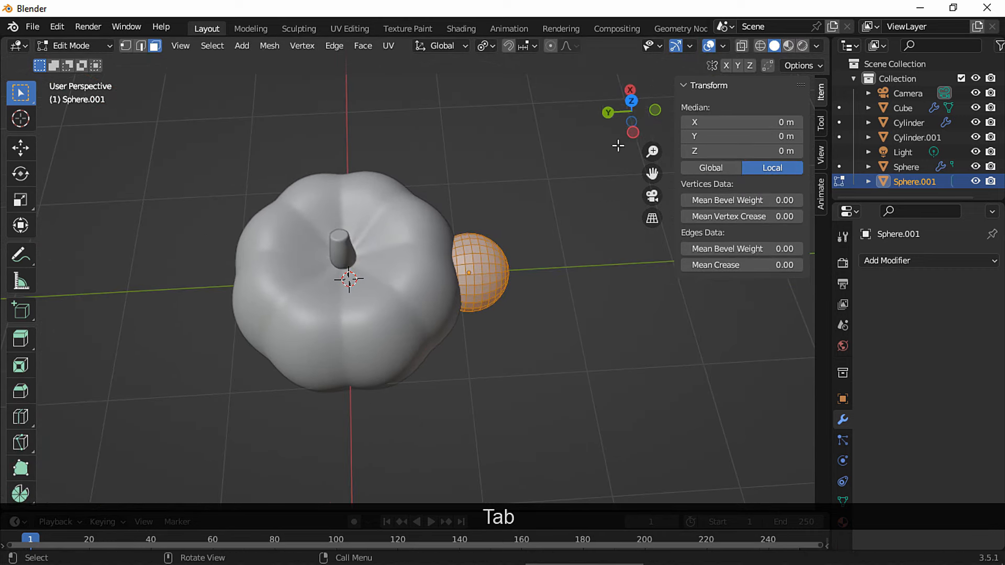
{"action": "left_click", "coordinate": [634, 105]}
{"action": "left_click", "coordinate": [744, 48]}
{"action": "left_click_drag", "start_coordinate": [277, 217], "coordinate": [532, 338]}
{"action": "key", "text": "Delete"}
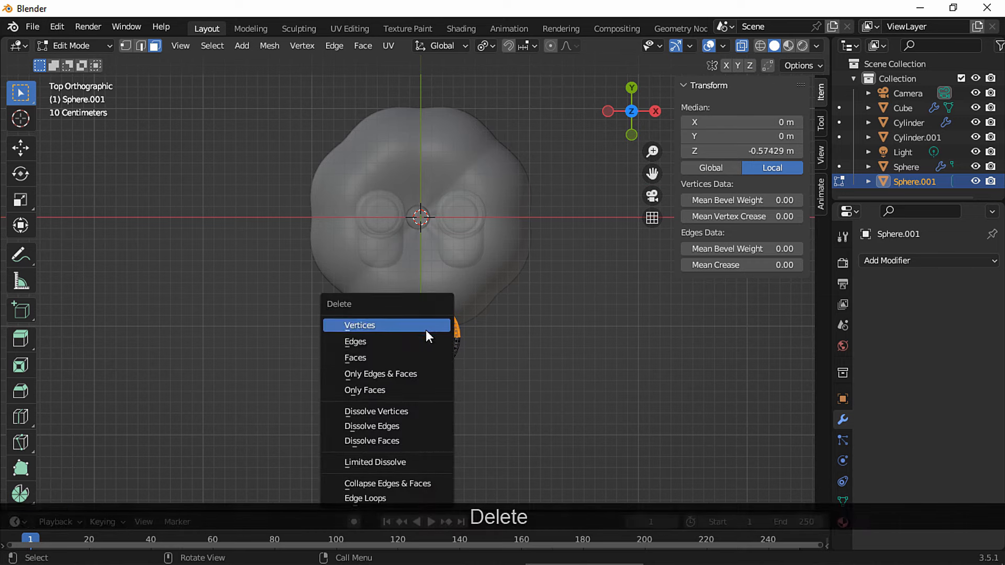
{"action": "left_click", "coordinate": [425, 330]}
{"action": "key", "text": "Tab"}
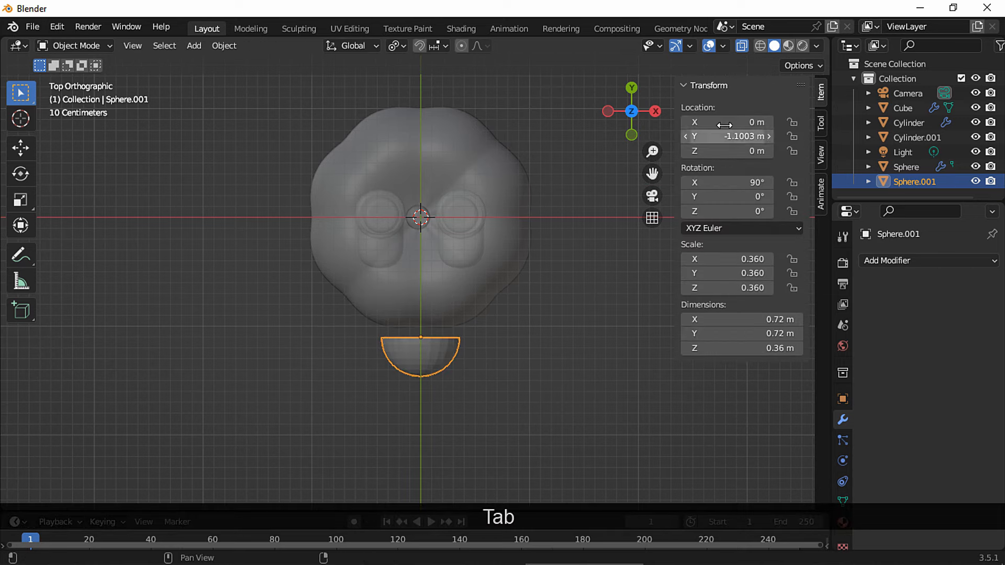
{"action": "middle_click_drag", "start_coordinate": [518, 331], "coordinate": [557, 179]}
{"action": "right_click", "coordinate": [420, 278]}
{"action": "left_click", "coordinate": [420, 277]}
{"action": "middle_click_drag", "start_coordinate": [420, 278], "coordinate": [469, 282]}
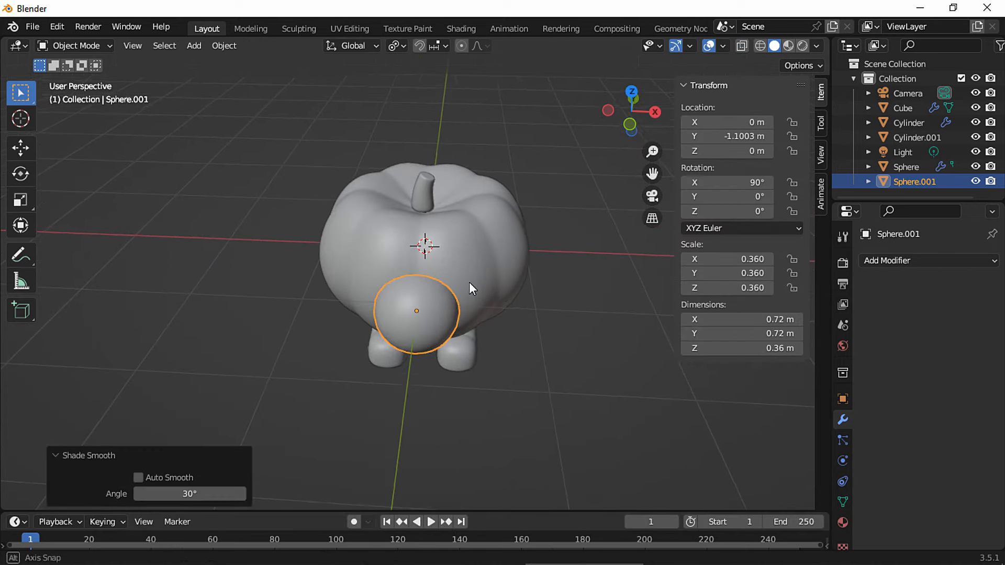
Step: Scale the half-sphere to about 0.23 and flatten it by a factor of about 0.72 along Y
{"action": "key", "text": "s"}
{"action": "left_click", "coordinate": [489, 316]}
{"action": "middle_click_drag", "start_coordinate": [489, 316], "coordinate": [560, 314]}
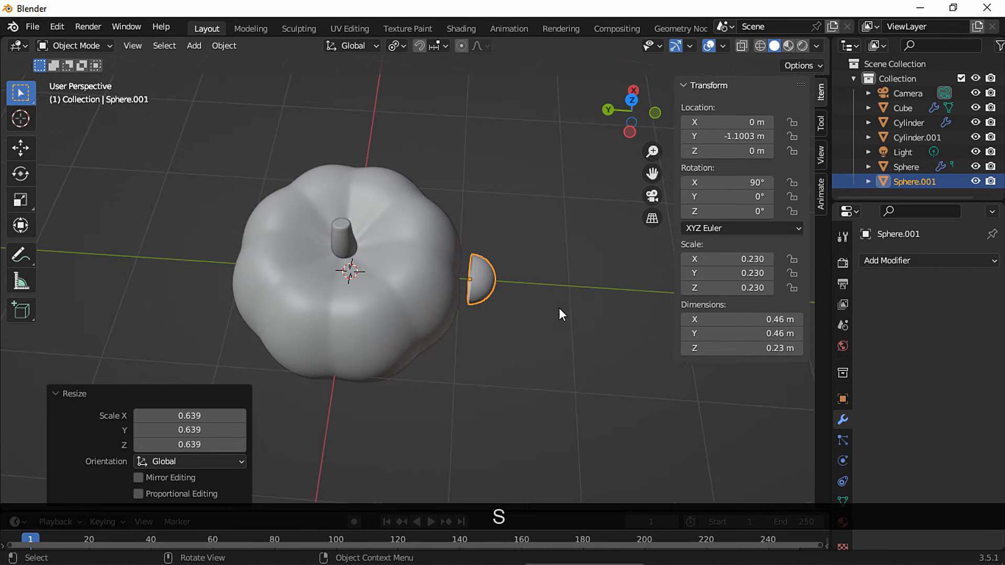
{"action": "key", "text": "s"}
{"action": "key", "text": "y"}
{"action": "left_click", "coordinate": [545, 281]}
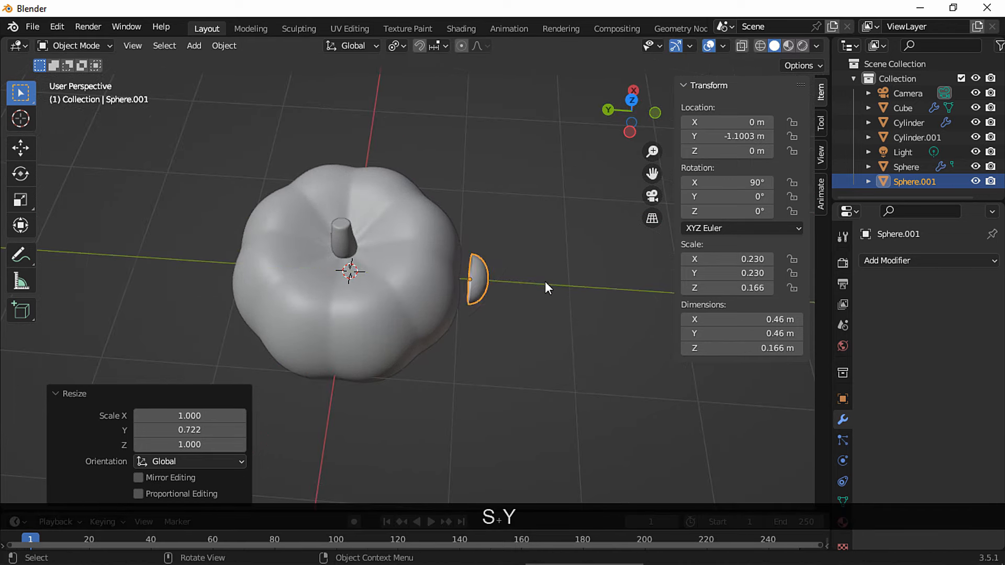
Step: Move the half-sphere about 0.15 m along Y toward the pumpkin's surface
{"action": "middle_click_drag", "start_coordinate": [545, 281], "coordinate": [356, 354]}
{"action": "key", "text": "g"}
{"action": "key", "text": "y"}
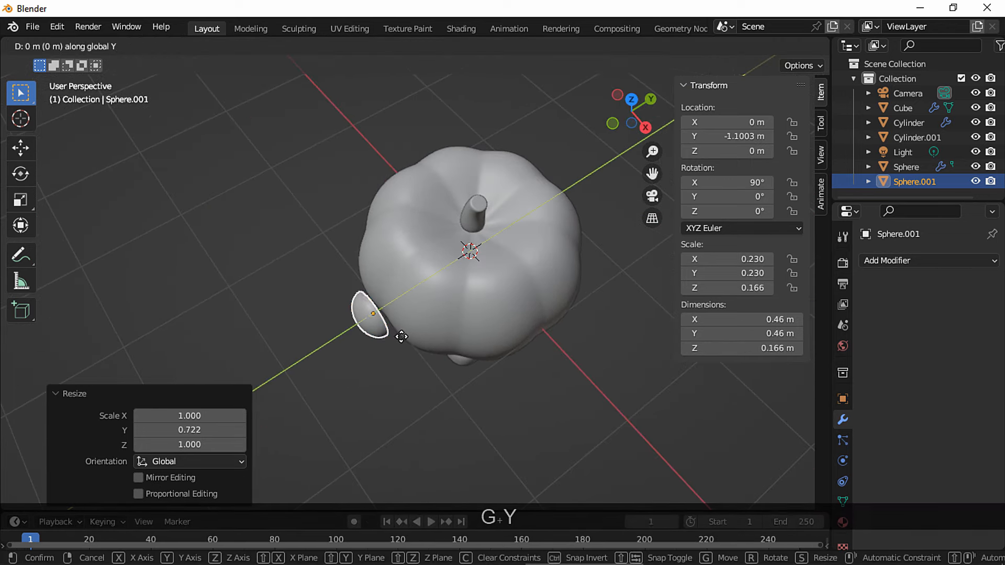
{"action": "left_click", "coordinate": [419, 335]}
Step: Place the half-sphere as an eye by moving it about 0.32 m along X and 0.19 m up along Z
{"action": "middle_click_drag", "start_coordinate": [419, 335], "coordinate": [448, 262]}
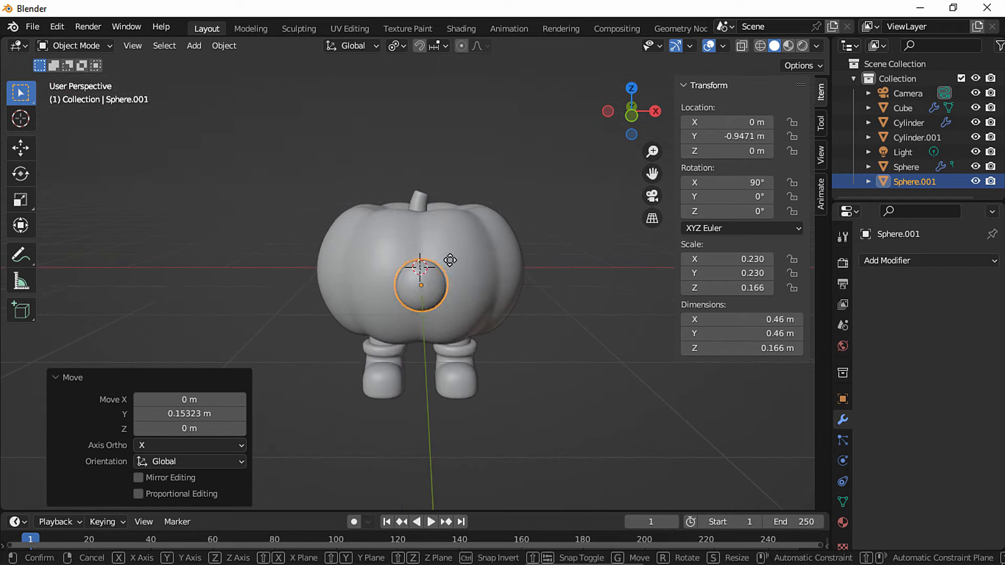
{"action": "key", "text": "g"}
{"action": "key", "text": "x"}
{"action": "left_click", "coordinate": [488, 256]}
{"action": "key", "text": "g"}
{"action": "key", "text": "z"}
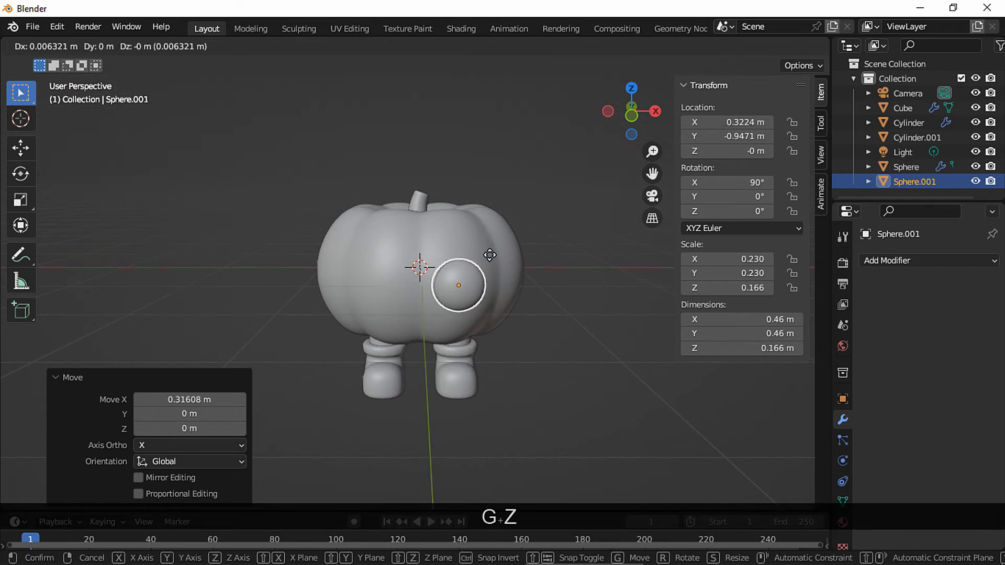
{"action": "left_click", "coordinate": [493, 240]}
Step: Scale the eye down uniformly to about 0.177 in X and Y and 0.128 in Z
{"action": "middle_click_drag", "start_coordinate": [493, 240], "coordinate": [467, 316]}
{"action": "key", "text": "s"}
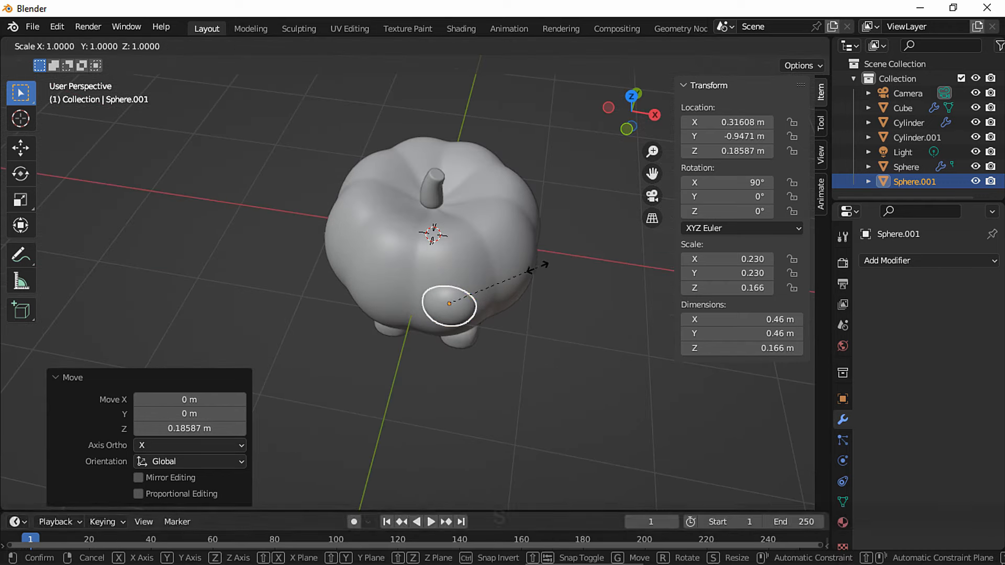
{"action": "left_click", "coordinate": [514, 269]}
Step: Rotate the eye to about 75.8°, 1.75°, 14.5° and nudge it against the pumpkin's curved surface
{"action": "scroll", "coordinate": [372, 307], "scroll_direction": "up", "scroll_amount": 4}
{"action": "middle_click_drag", "start_coordinate": [372, 307], "coordinate": [291, 262]}
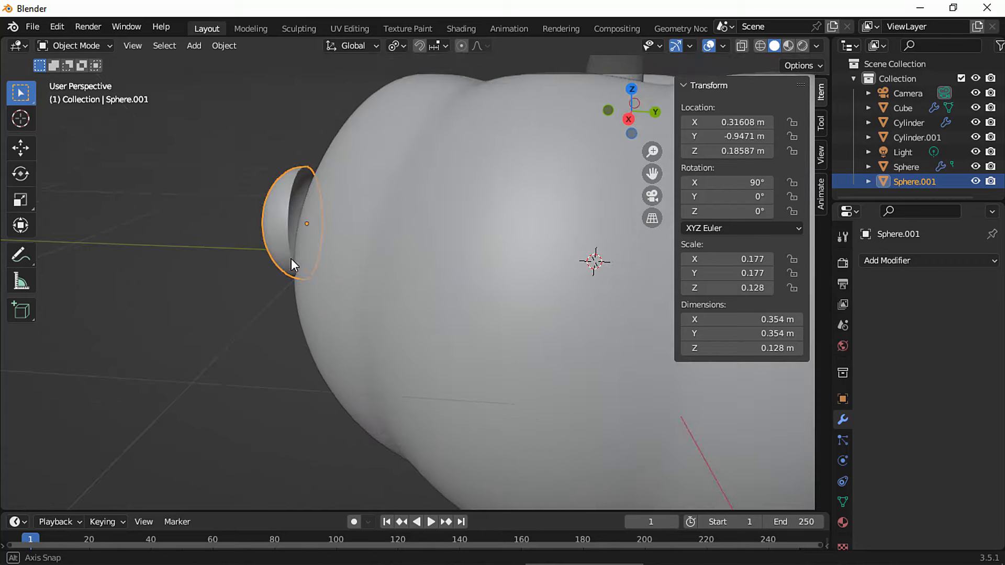
{"action": "key", "text": "r"}
{"action": "left_click", "coordinate": [428, 183]}
{"action": "middle_click_drag", "start_coordinate": [429, 183], "coordinate": [297, 373]}
{"action": "key", "text": "r"}
{"action": "left_click", "coordinate": [545, 312]}
{"action": "key", "text": "g"}
{"action": "left_click", "coordinate": [394, 334]}
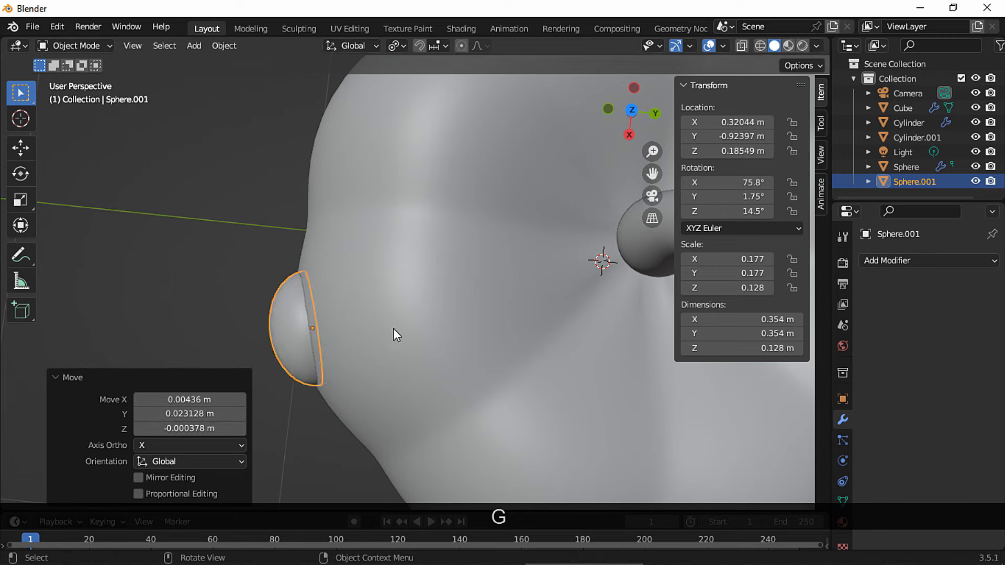
Step: Add a Mirror modifier to the eye on the X axis with the pumpkin body as the mirror object
{"action": "middle_click_drag", "start_coordinate": [395, 335], "coordinate": [651, 151]}
{"action": "left_click", "coordinate": [630, 124]}
{"action": "middle_click_drag", "start_coordinate": [586, 152], "coordinate": [529, 285], "text": "ctrl"}
{"action": "middle_click_drag", "start_coordinate": [500, 252], "coordinate": [749, 288], "text": "shift"}
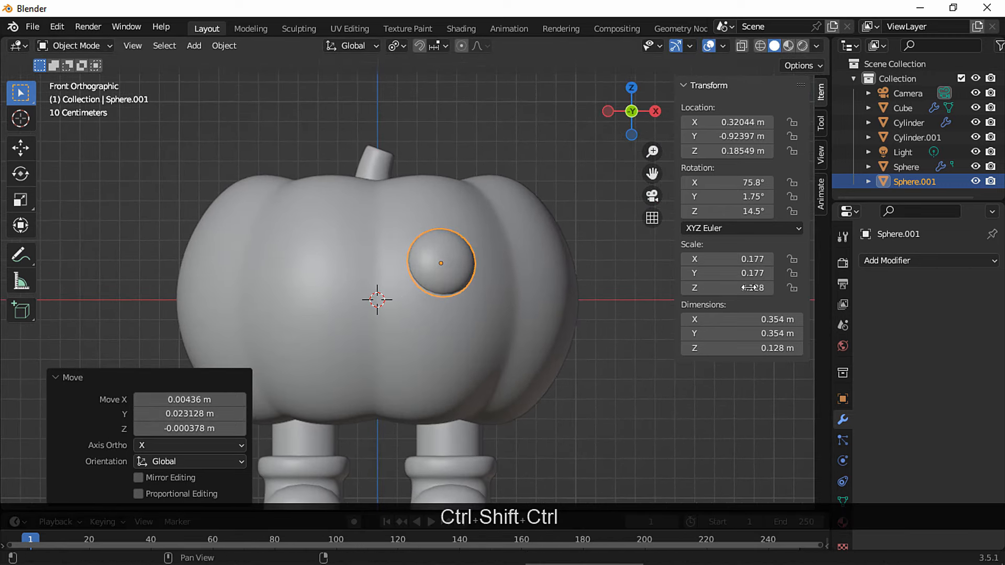
{"action": "left_click", "coordinate": [894, 263]}
{"action": "left_click", "coordinate": [700, 431]}
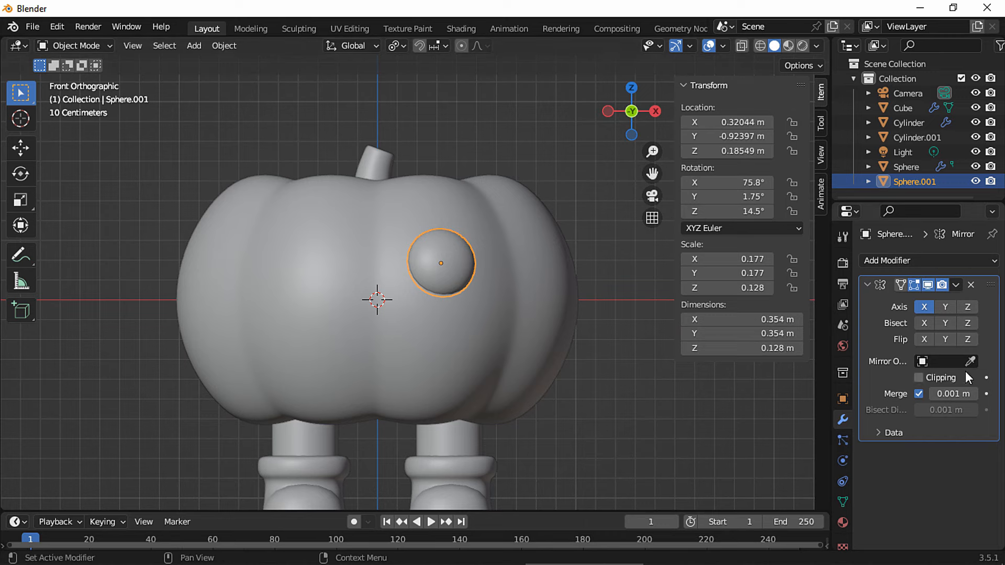
{"action": "left_click", "coordinate": [466, 326]}
Step: Lower both eyes about 0.057 m along Z
{"action": "middle_click_drag", "start_coordinate": [452, 340], "coordinate": [416, 290]}
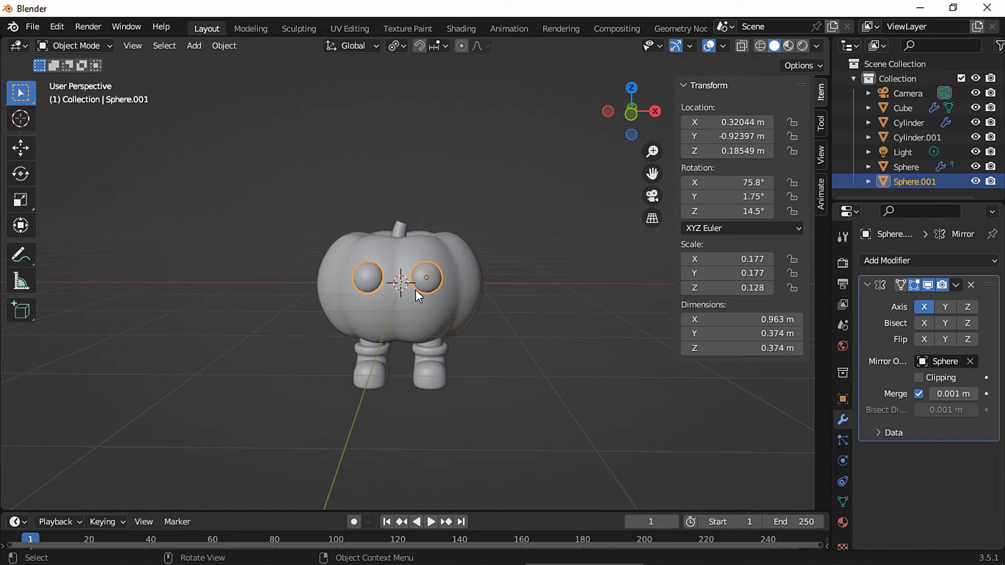
{"action": "key", "text": "g"}
{"action": "key", "text": "z"}
{"action": "left_click", "coordinate": [420, 293]}
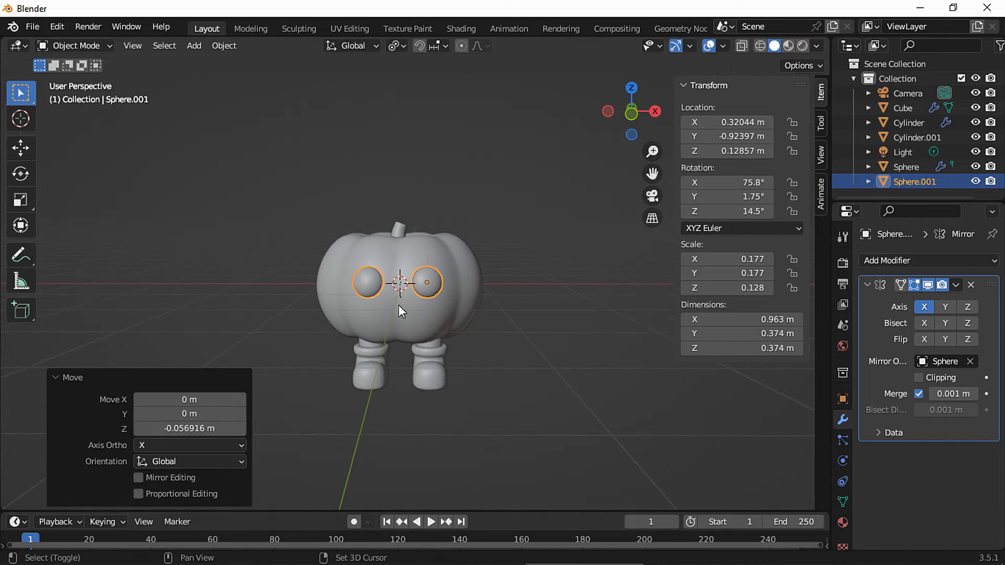
Step: Add a torus at the pumpkin's center and rotate it 90° about X
{"action": "key", "text": "shift+a"}
{"action": "mouse_move", "coordinate": [408, 271]}
{"action": "left_click", "coordinate": [446, 369]}
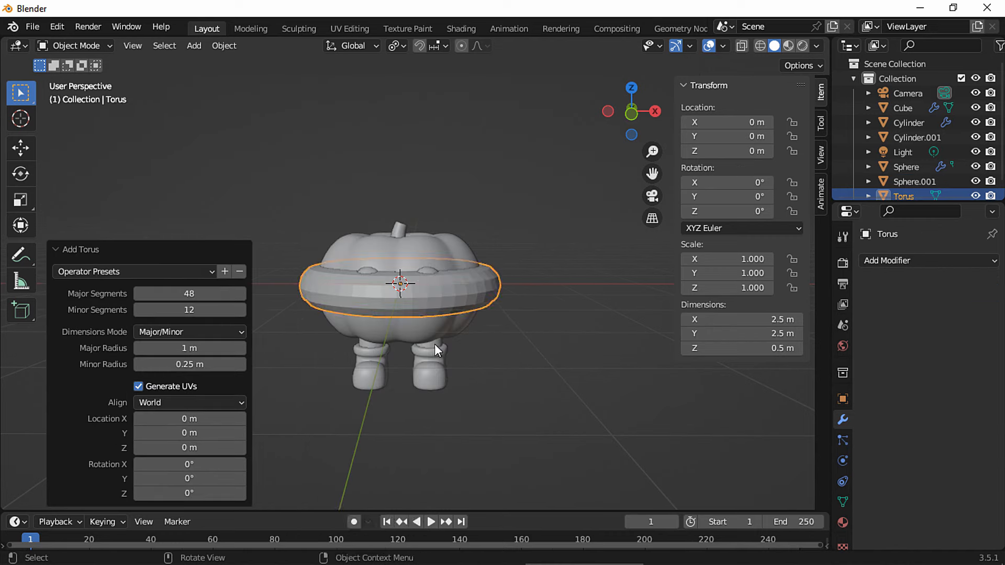
{"action": "type", "text": "rx"}
{"action": "type", "text": "90"}
{"action": "left_click", "coordinate": [443, 273]}
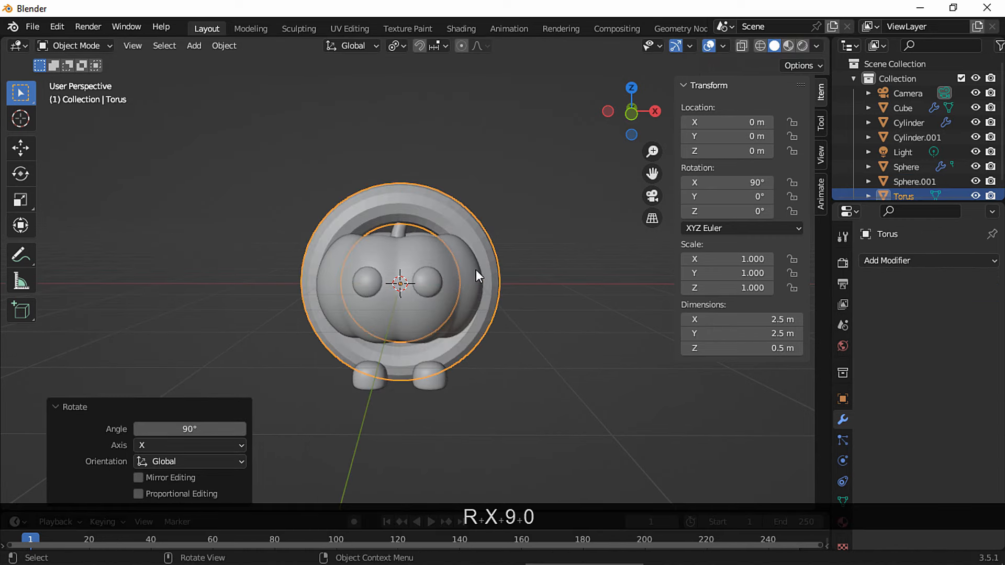
Step: Scale the torus to about 0.359 and move it about -1.39 m along Y in front of the pumpkin
{"action": "key", "text": "s"}
{"action": "left_click", "coordinate": [443, 286]}
{"action": "key", "text": "g"}
{"action": "key", "text": "y"}
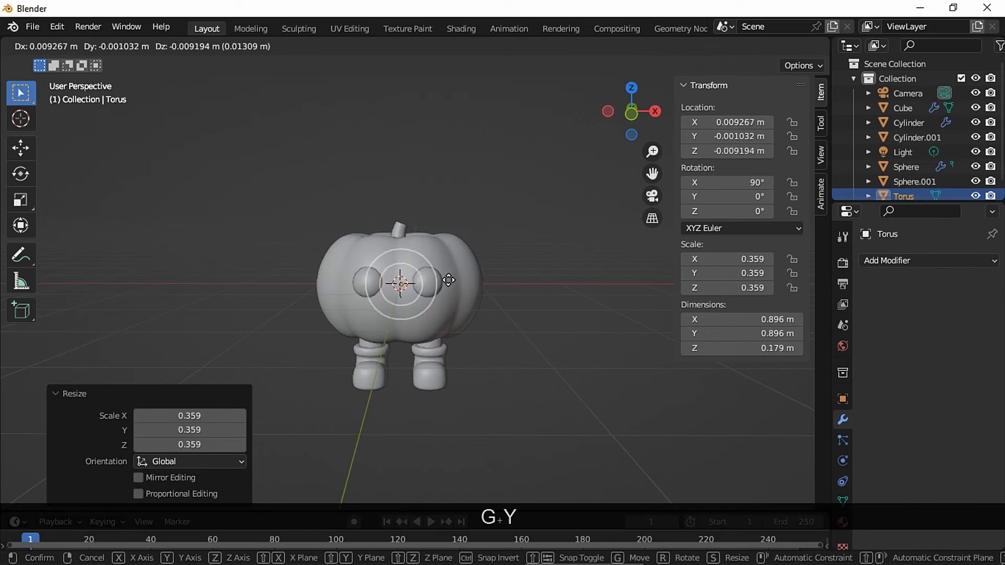
{"action": "left_click", "coordinate": [445, 309]}
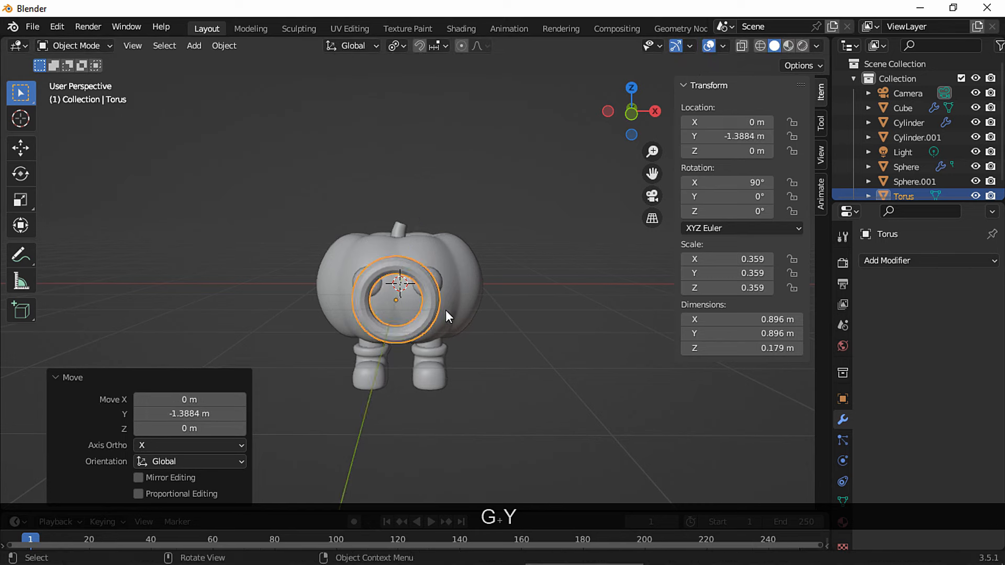
Step: Shade the torus smooth and delete its upper half using see-through selection from the front
{"action": "middle_click_drag", "start_coordinate": [445, 310], "coordinate": [442, 301], "text": "ctrl"}
{"action": "right_click", "coordinate": [442, 300]}
{"action": "left_click", "coordinate": [428, 282]}
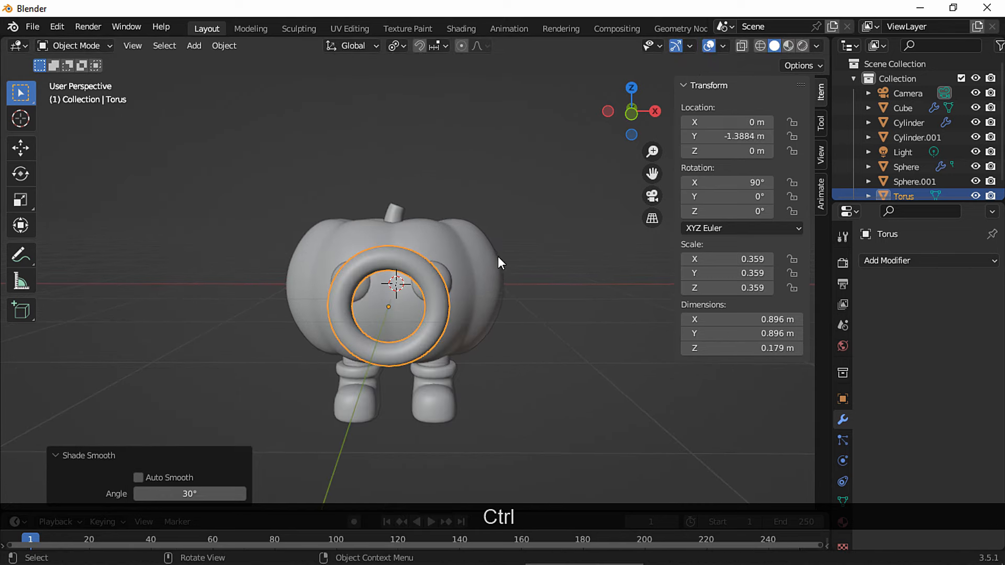
{"action": "key", "text": "Tab"}
{"action": "left_click", "coordinate": [631, 112]}
{"action": "left_click_drag", "start_coordinate": [120, 141], "coordinate": [526, 307]}
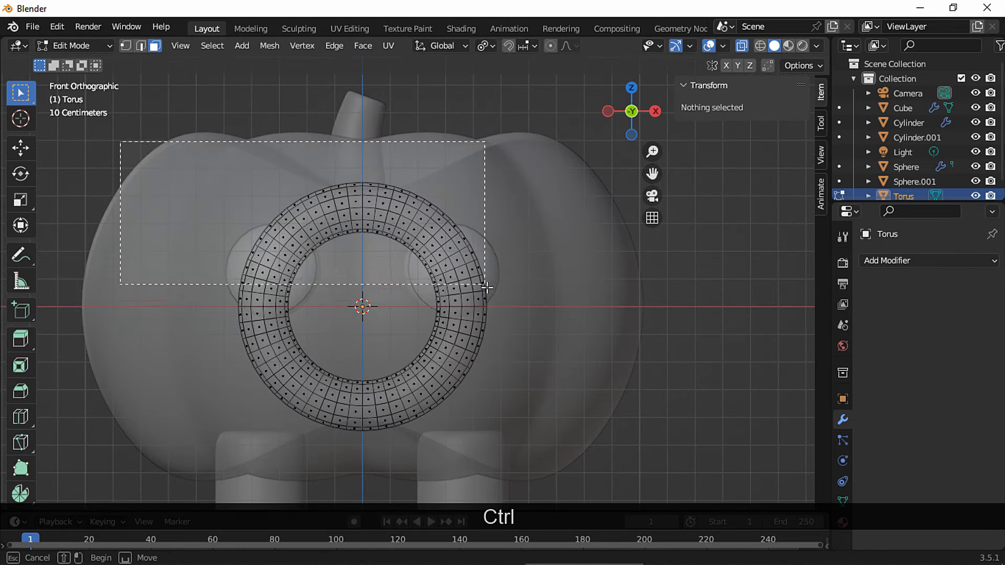
{"action": "key", "text": "Delete"}
{"action": "left_click", "coordinate": [467, 271]}
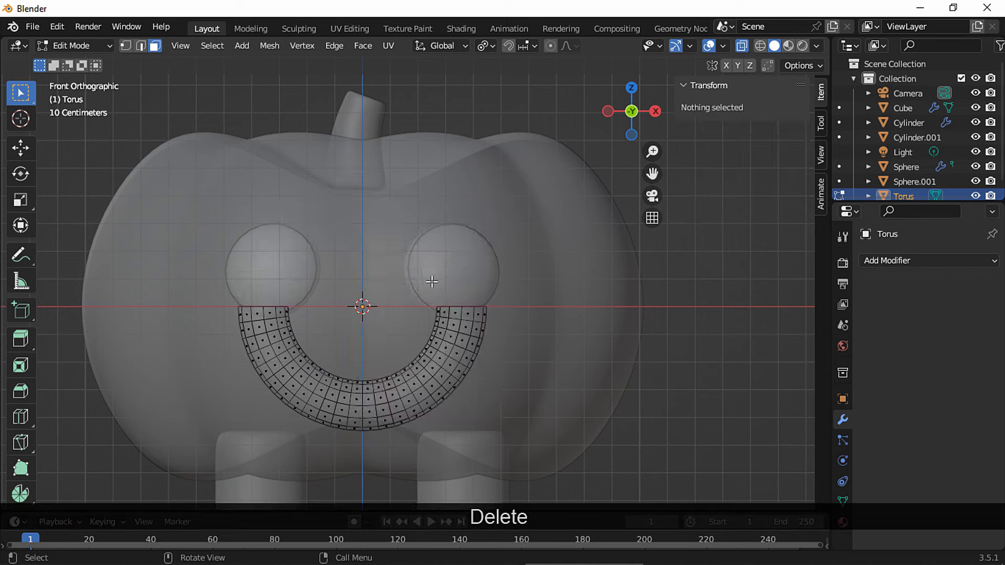
Step: Fill the open edge loops at both ends of the half torus with faces and turn off the see-through display
{"action": "middle_click_drag", "start_coordinate": [427, 281], "coordinate": [377, 351]}
{"action": "key", "text": "2"}
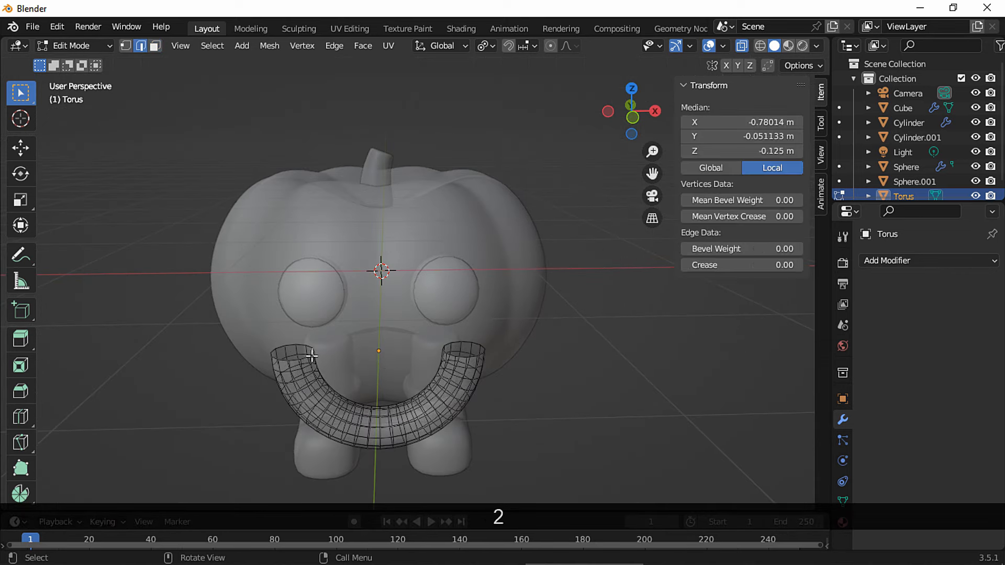
{"action": "left_click", "coordinate": [465, 341], "text": "alt"}
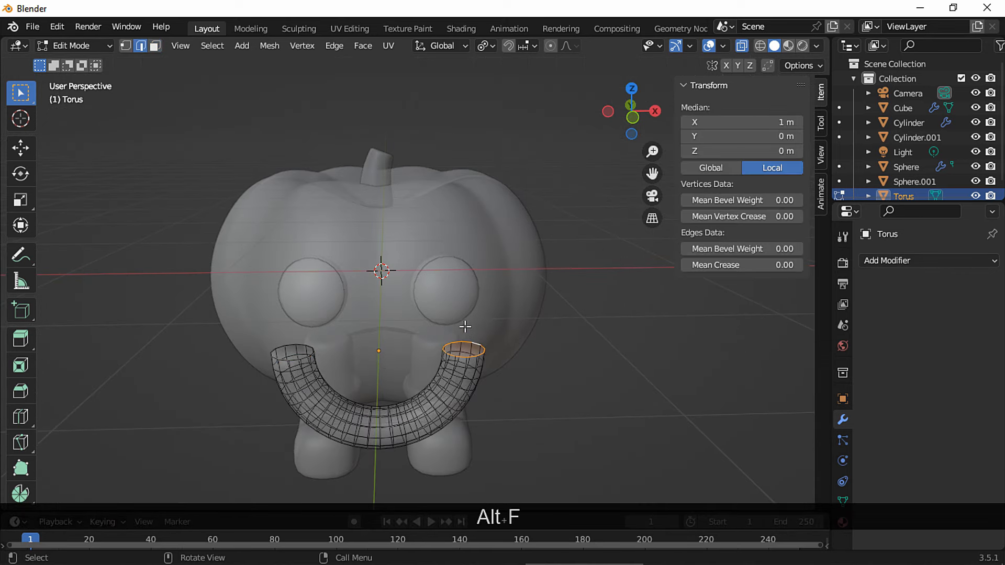
{"action": "left_click", "coordinate": [741, 45]}
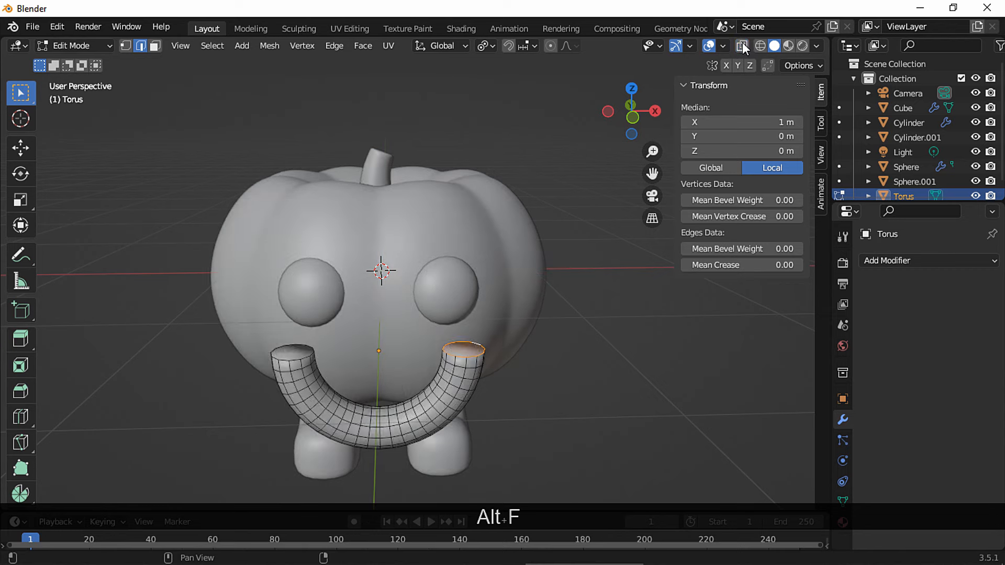
Step: Select the cap faces at both ends of the mouth and inset them about 0.068 m
{"action": "key", "text": "3"}
{"action": "left_click", "coordinate": [325, 344], "text": "shift"}
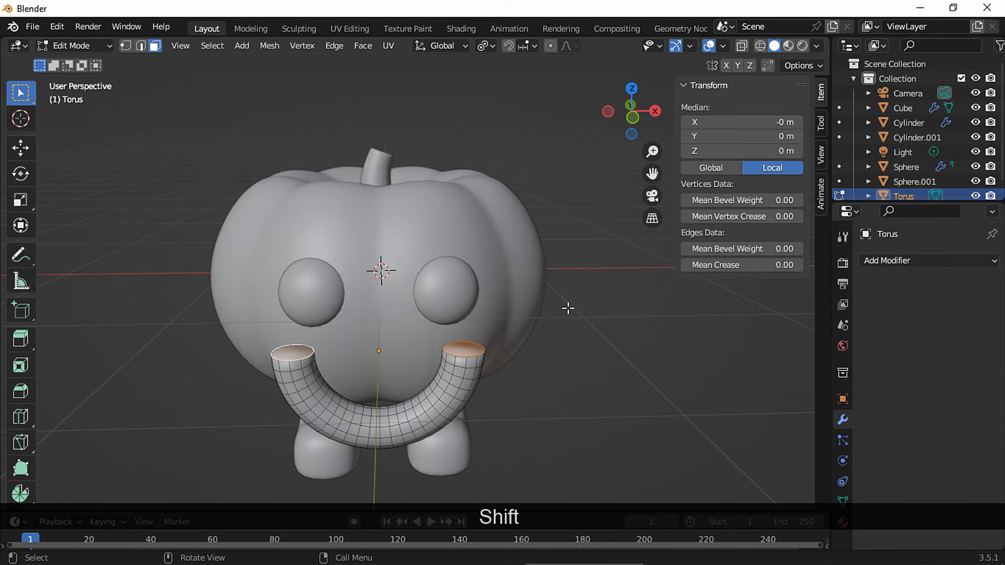
{"action": "key", "text": "i"}
{"action": "left_click", "coordinate": [553, 319]}
Step: Raise the inset end faces about 0.037 m along Z and scale them by about 0.877
{"action": "middle_click_drag", "start_coordinate": [524, 353], "coordinate": [541, 323], "text": "shift"}
{"action": "scroll", "coordinate": [541, 323], "scroll_direction": "up", "scroll_amount": 1}
{"action": "key", "text": "g"}
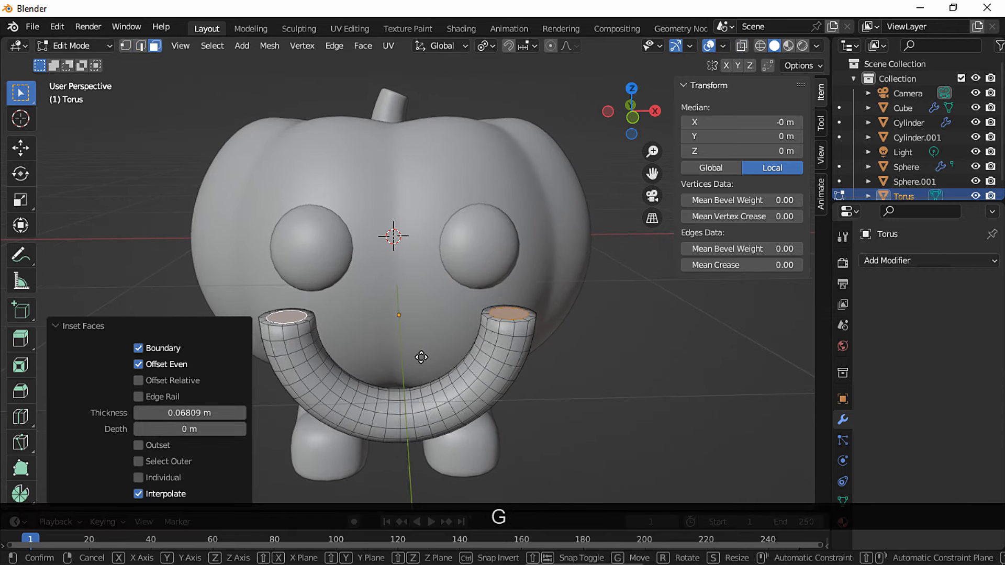
{"action": "key", "text": "z"}
{"action": "left_click", "coordinate": [426, 347]}
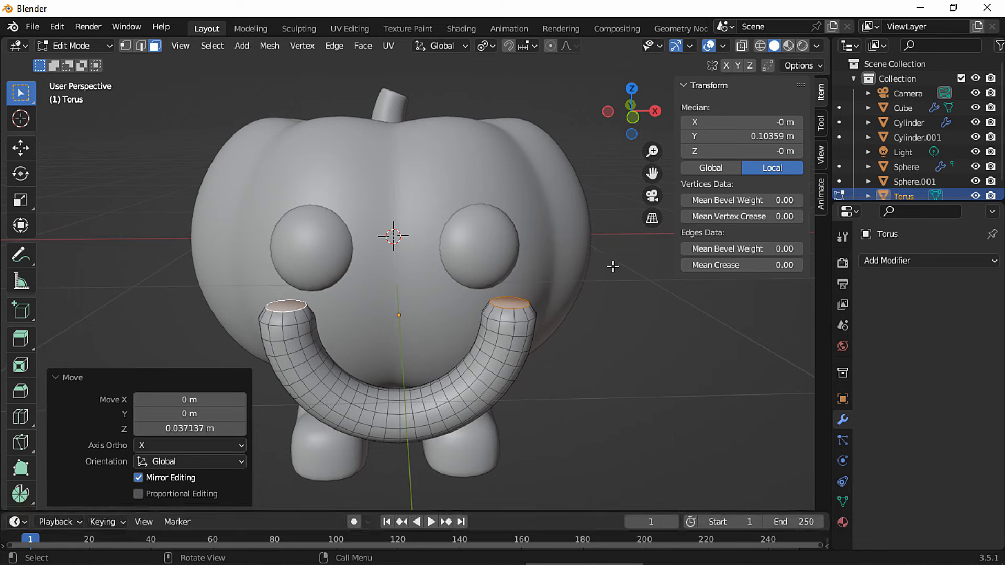
{"action": "key", "text": "s"}
{"action": "left_click", "coordinate": [579, 273]}
Step: Taper both mouth tips further with an inset of about 0.044 m, raised about 0.022 m along Z and scaled down
{"action": "key", "text": "i"}
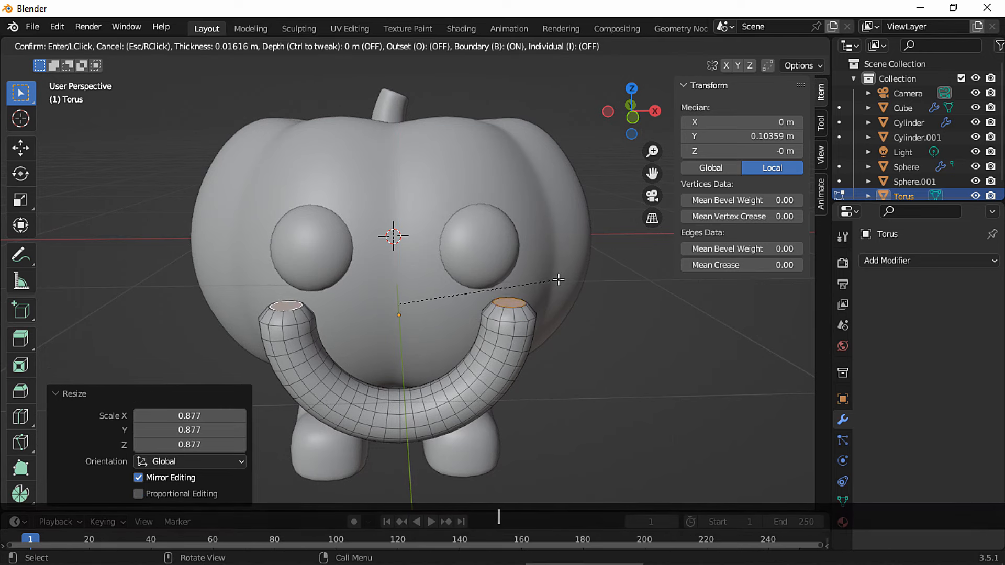
{"action": "left_click", "coordinate": [551, 280]}
{"action": "key", "text": "g"}
{"action": "key", "text": "z"}
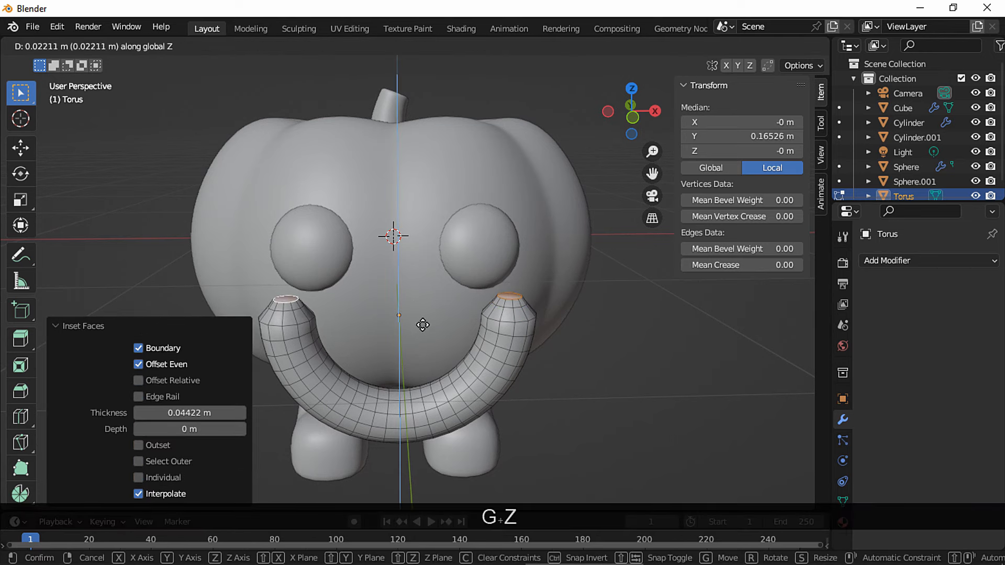
{"action": "left_click", "coordinate": [423, 325]}
{"action": "key", "text": "s"}
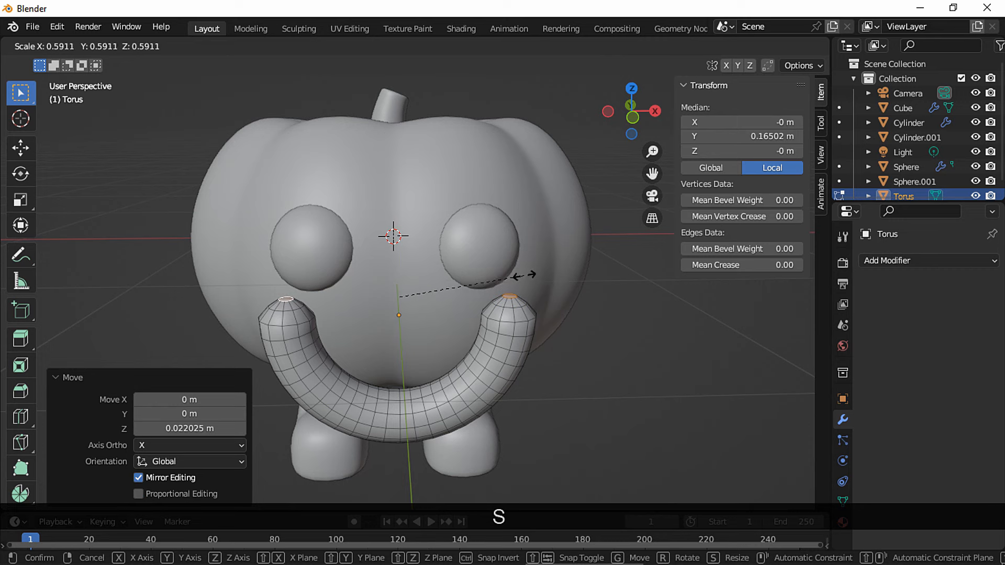
{"action": "left_click", "coordinate": [522, 285]}
Step: Add a level 2 Subdivision Surface modifier to the mouth
{"action": "key", "text": "Tab"}
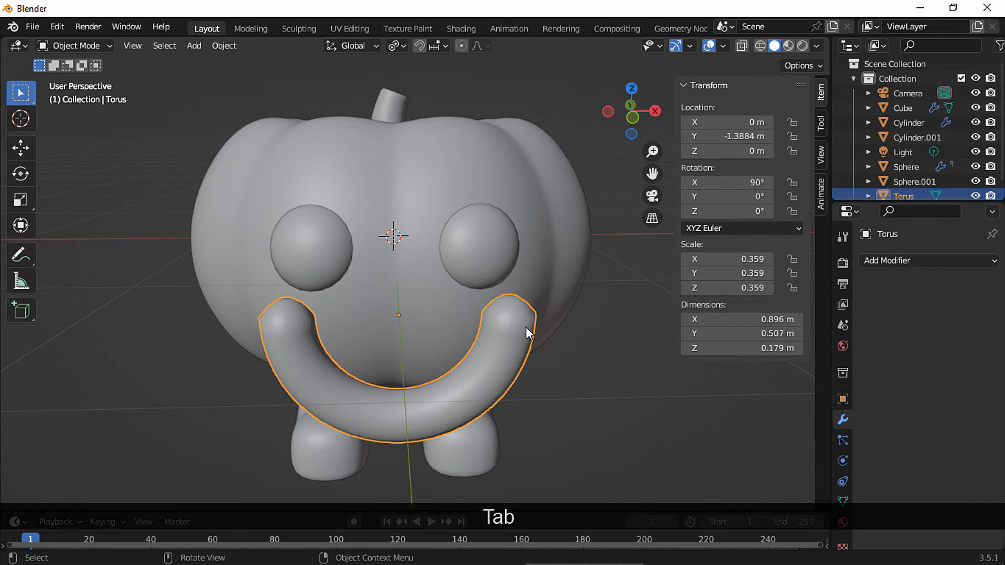
{"action": "key", "text": "ctrl+2"}
Step: Select the edge loops at the base of both mouth tips and scale them by about 0.886
{"action": "key", "text": "Tab"}
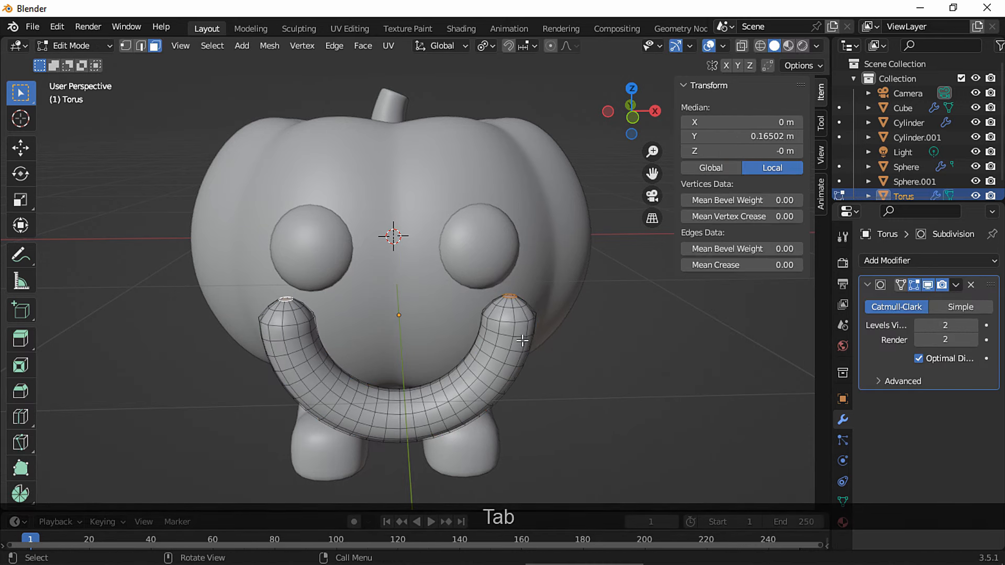
{"action": "key", "text": "2"}
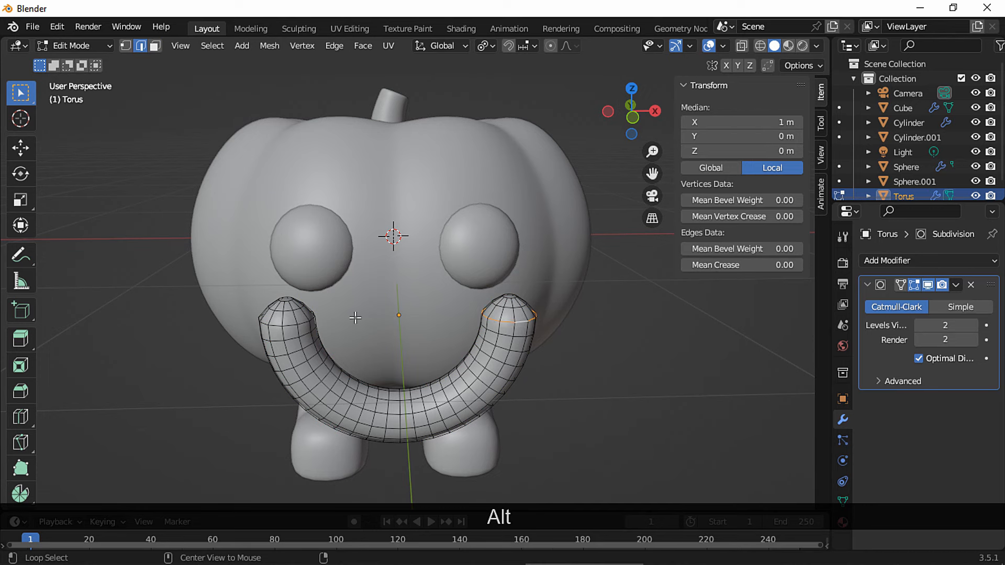
{"action": "key", "text": "shift+alt+s"}
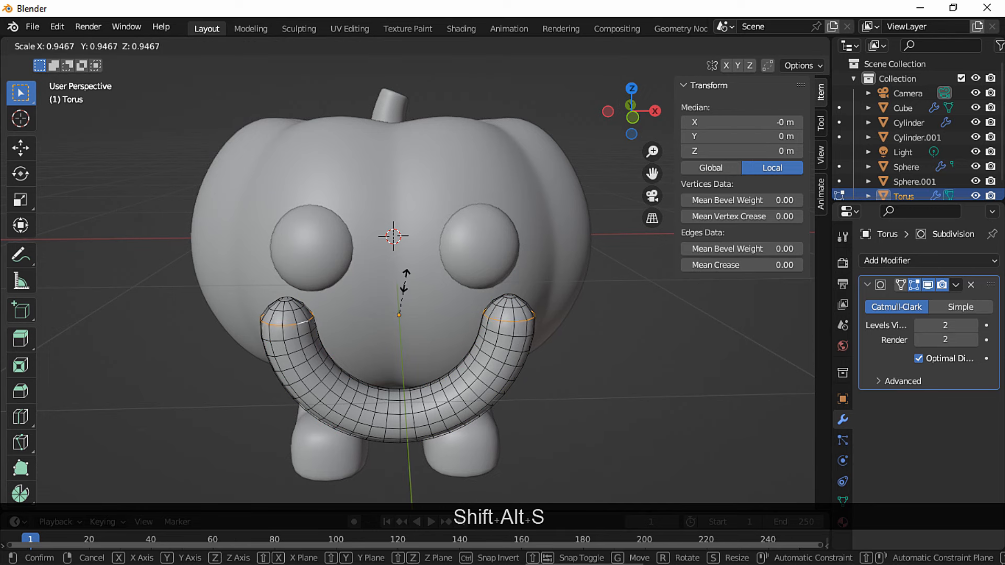
{"action": "left_click", "coordinate": [408, 283]}
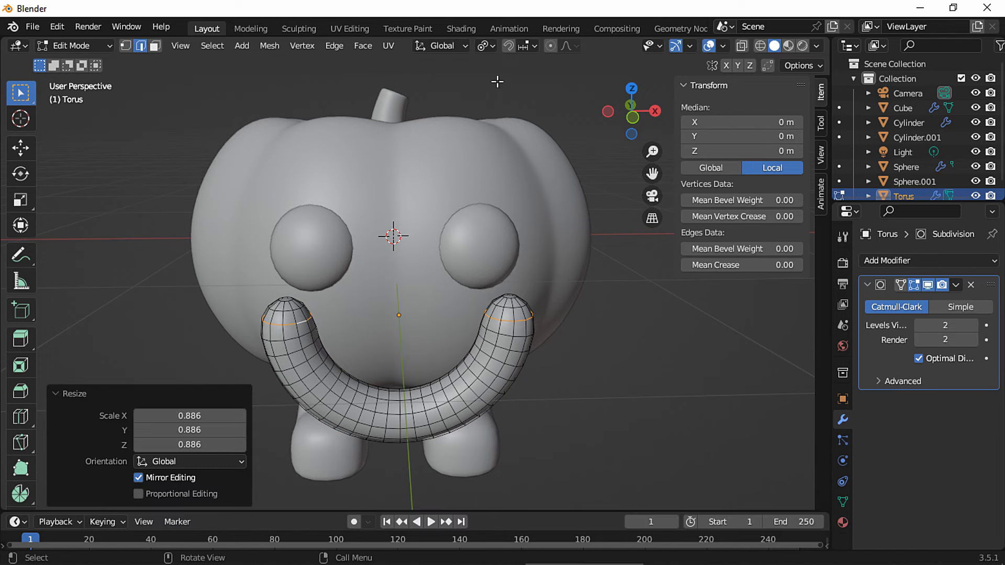
{"action": "left_click", "coordinate": [487, 45]}
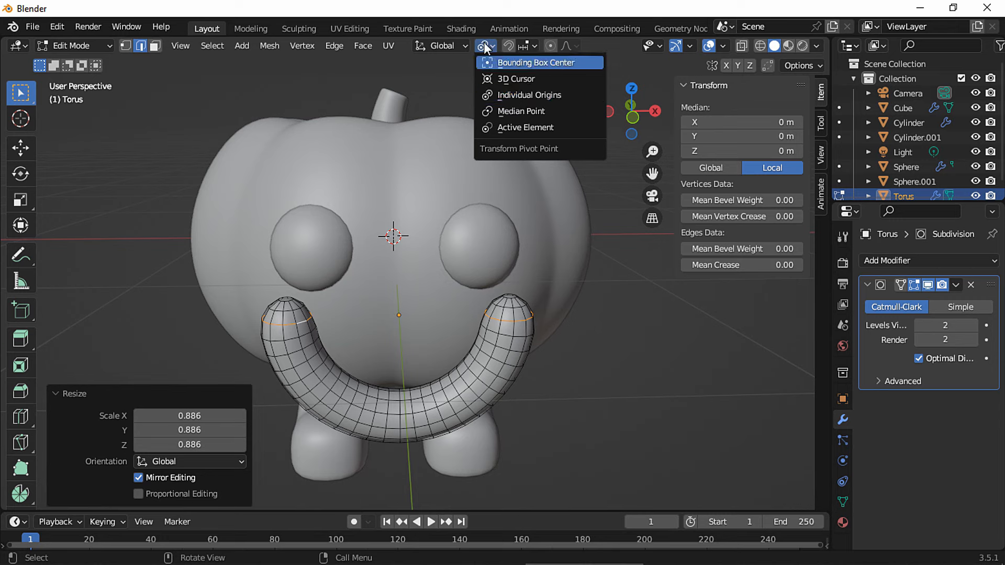
{"action": "key", "text": "Tab"}
Step: Shrink the whole mouth by a factor of about 0.278 and squash it along Z by about 0.738
{"action": "key", "text": "s"}
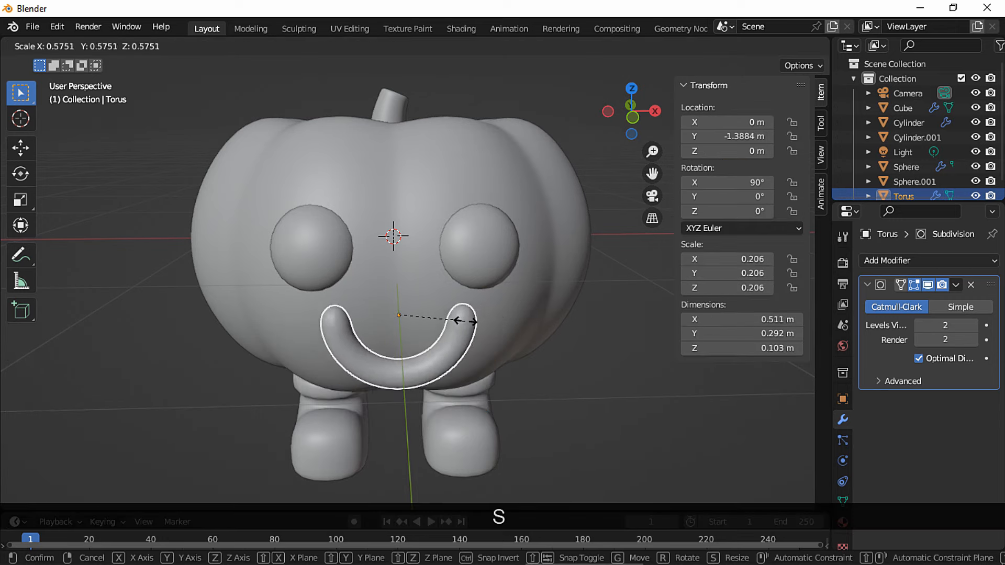
{"action": "left_click", "coordinate": [434, 320]}
{"action": "key", "text": "s"}
{"action": "key", "text": "z"}
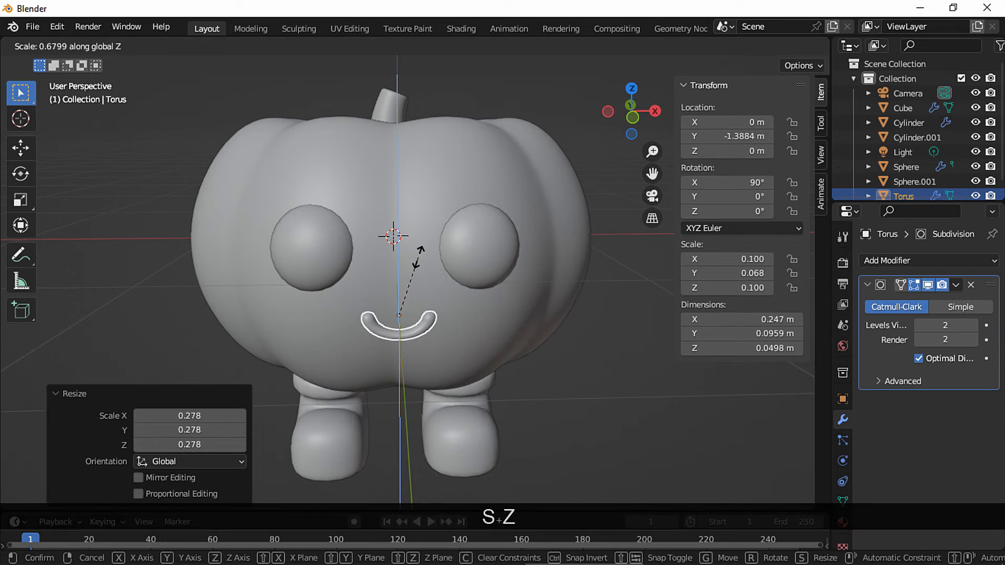
{"action": "left_click", "coordinate": [422, 255]}
Step: Move the mouth along Y onto the pumpkin's face, to about -1.007 m
{"action": "middle_click_drag", "start_coordinate": [487, 236], "coordinate": [614, 253]}
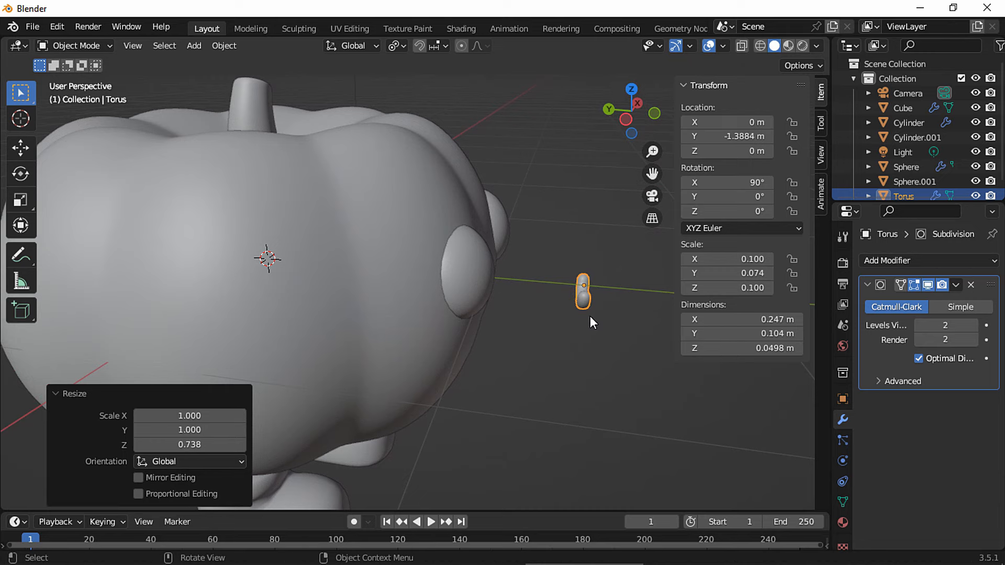
{"action": "key", "text": "g"}
{"action": "key", "text": "y"}
{"action": "left_click", "coordinate": [493, 326]}
{"action": "middle_click_drag", "start_coordinate": [493, 326], "coordinate": [317, 343]}
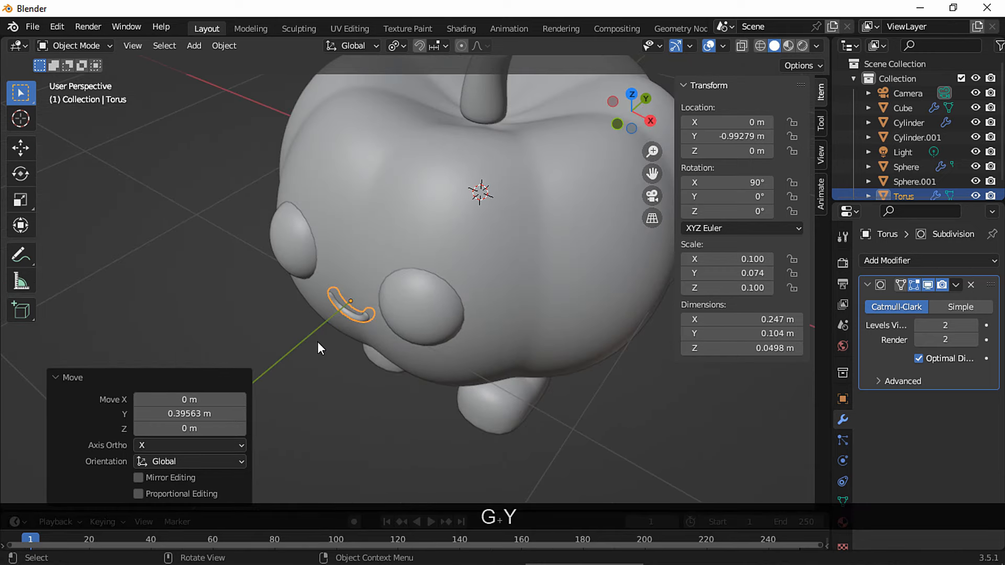
{"action": "key", "text": "g"}
{"action": "key", "text": "y"}
{"action": "left_click", "coordinate": [419, 277]}
{"action": "middle_click_drag", "start_coordinate": [490, 260], "coordinate": [461, 315]}
Step: Add a Solidify modifier of 0.13 m thickness to the mouth and place it above the Subdivision modifier
{"action": "left_click", "coordinate": [881, 262]}
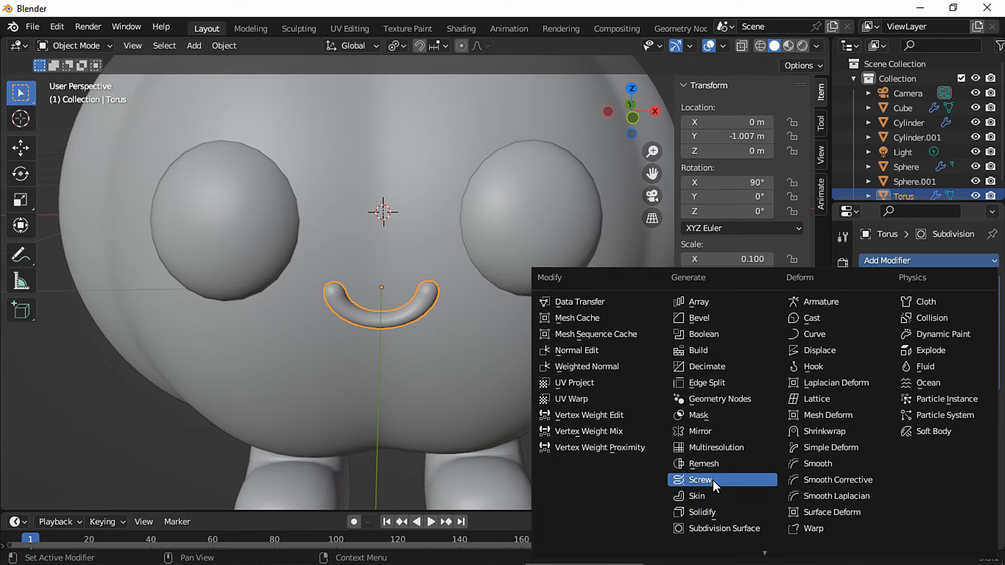
{"action": "left_click", "coordinate": [711, 512]}
{"action": "left_click_drag", "start_coordinate": [937, 461], "coordinate": [949, 444]}
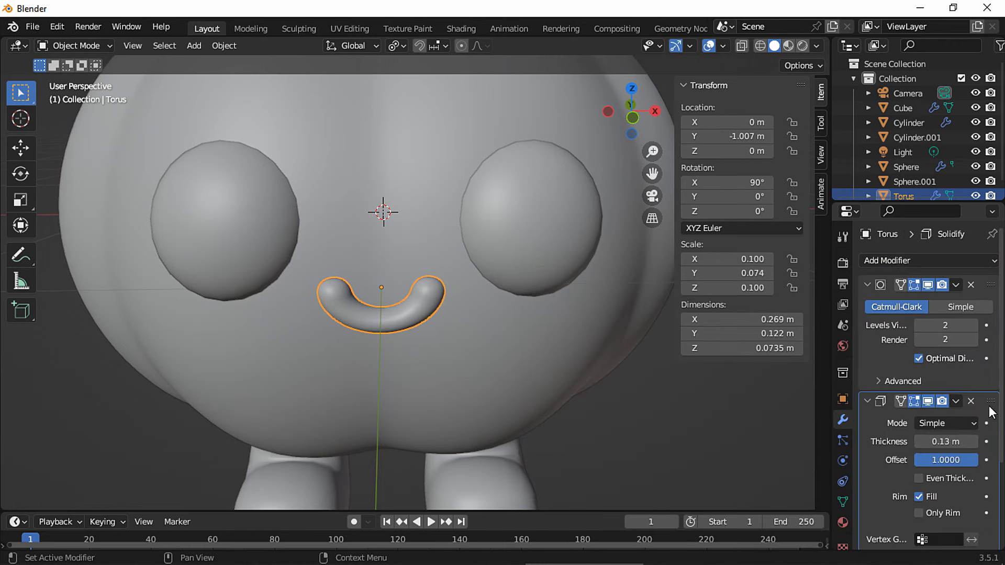
{"action": "left_click_drag", "start_coordinate": [989, 403], "coordinate": [983, 271]}
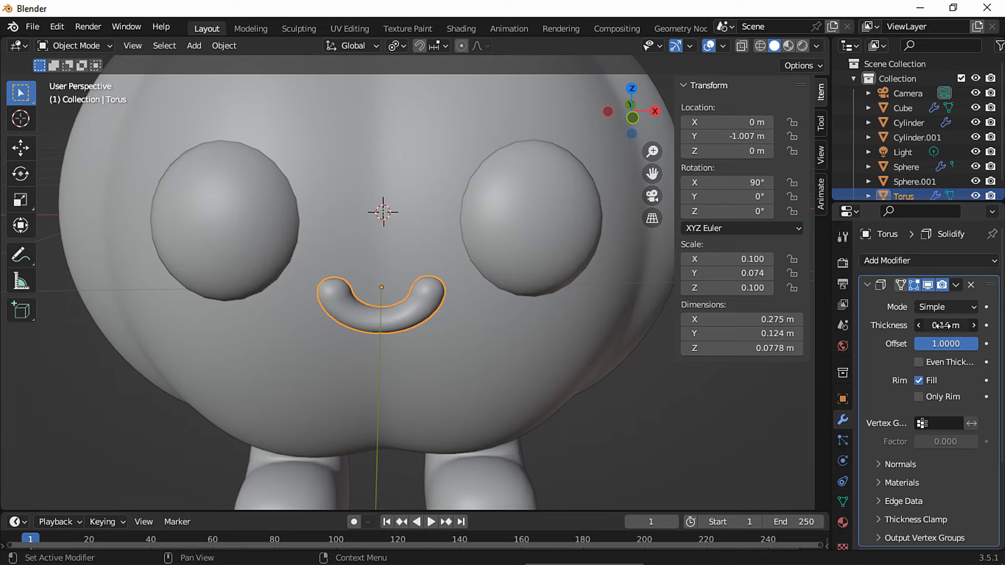
{"action": "left_click_drag", "start_coordinate": [943, 325], "coordinate": [939, 325]}
{"action": "key", "text": "alt+a"}
{"action": "left_click_drag", "start_coordinate": [652, 148], "coordinate": [571, 330]}
{"action": "mouse_move", "coordinate": [424, 366]}
{"action": "middle_mouse_down"}
{"action": "mouse_move", "coordinate": [455, 372]}
{"action": "mouse_move", "coordinate": [424, 361]}
{"action": "middle_mouse_up"}
Step: Duplicate the mirrored eye in place and scale the copy by about 0.757 to form the pupils
{"action": "left_click", "coordinate": [451, 270]}
{"action": "middle_click_drag", "start_coordinate": [451, 271], "coordinate": [464, 330]}
{"action": "key", "text": "shift+d"}
{"action": "key", "text": "Escape"}
{"action": "scroll", "coordinate": [530, 255], "scroll_direction": "up", "scroll_amount": 3}
{"action": "key", "text": "s"}
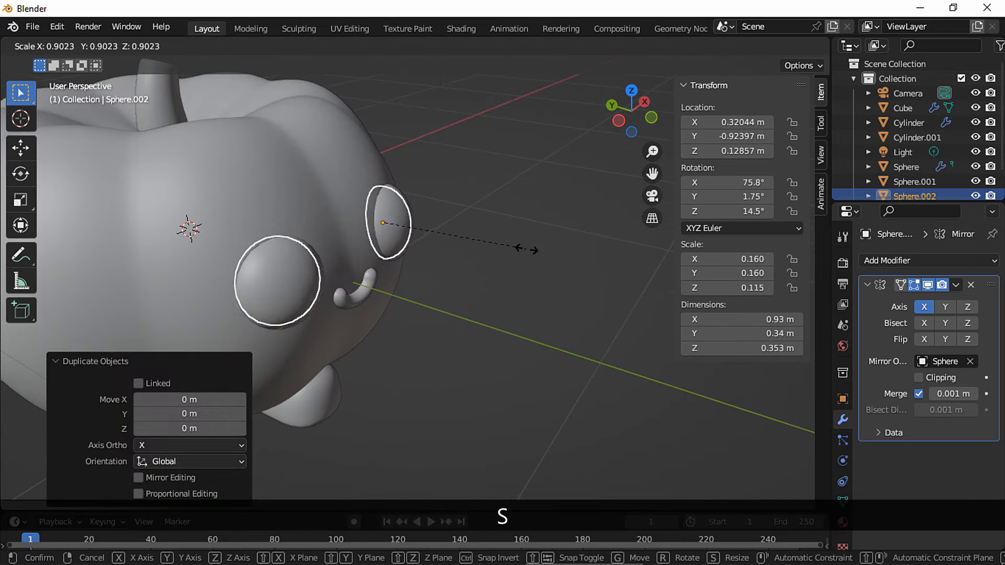
{"action": "left_click", "coordinate": [505, 243]}
Step: Move the pupils forward along Y so they protrude from the eyes
{"action": "middle_click_drag", "start_coordinate": [532, 240], "coordinate": [566, 243]}
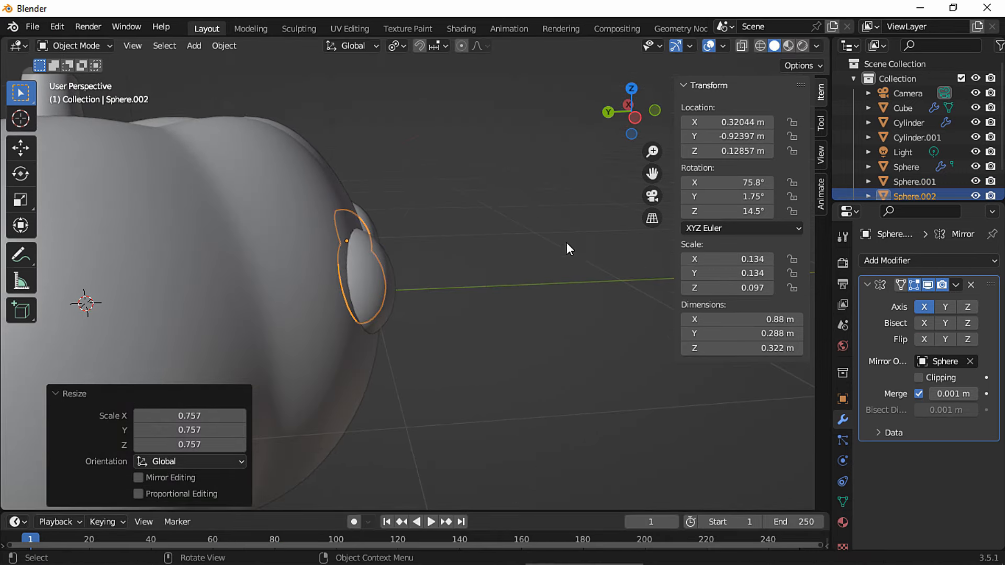
{"action": "key", "text": "g"}
{"action": "key", "text": "y"}
{"action": "left_click", "coordinate": [471, 293]}
{"action": "middle_click_drag", "start_coordinate": [471, 293], "coordinate": [197, 414]}
{"action": "left_click_drag", "start_coordinate": [196, 415], "coordinate": [224, 414], "text": "shift"}
{"action": "middle_click_drag", "start_coordinate": [336, 340], "coordinate": [454, 268]}
Step: Select the whole pupil mesh and nudge it slightly along X and about 0.007 m up along Z
{"action": "key", "text": "ctrl+Tab"}
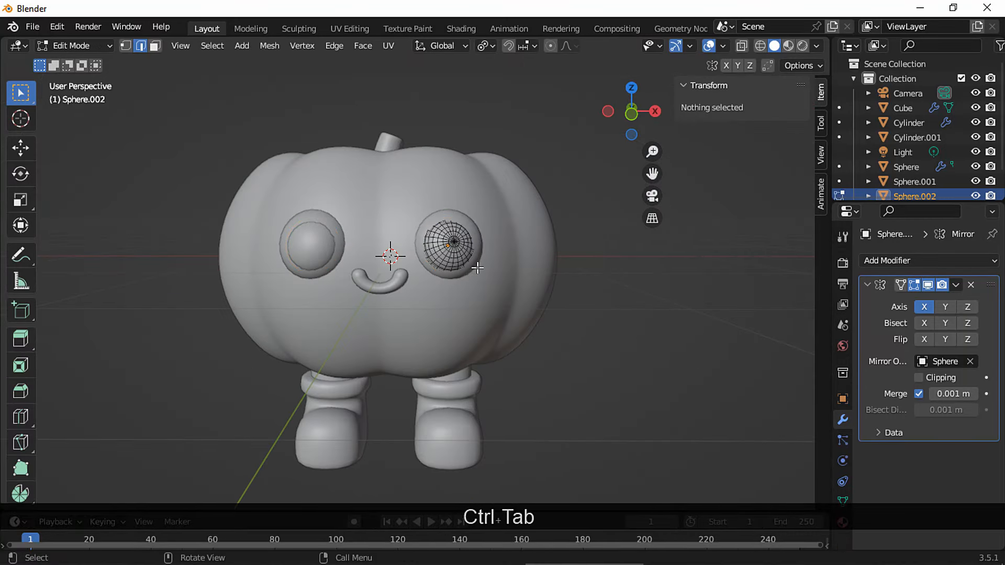
{"action": "key", "text": "a"}
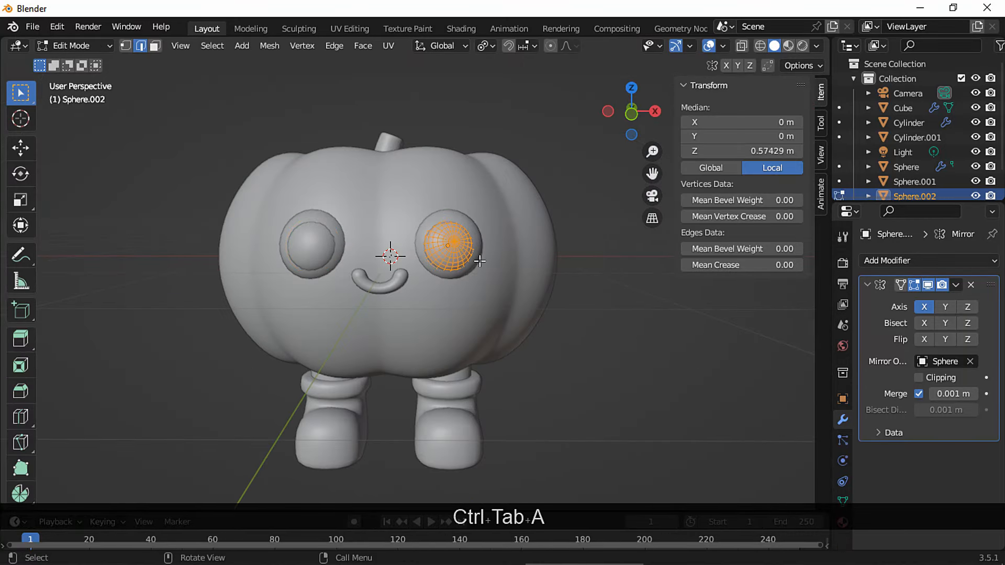
{"action": "key", "text": "g"}
{"action": "key", "text": "x"}
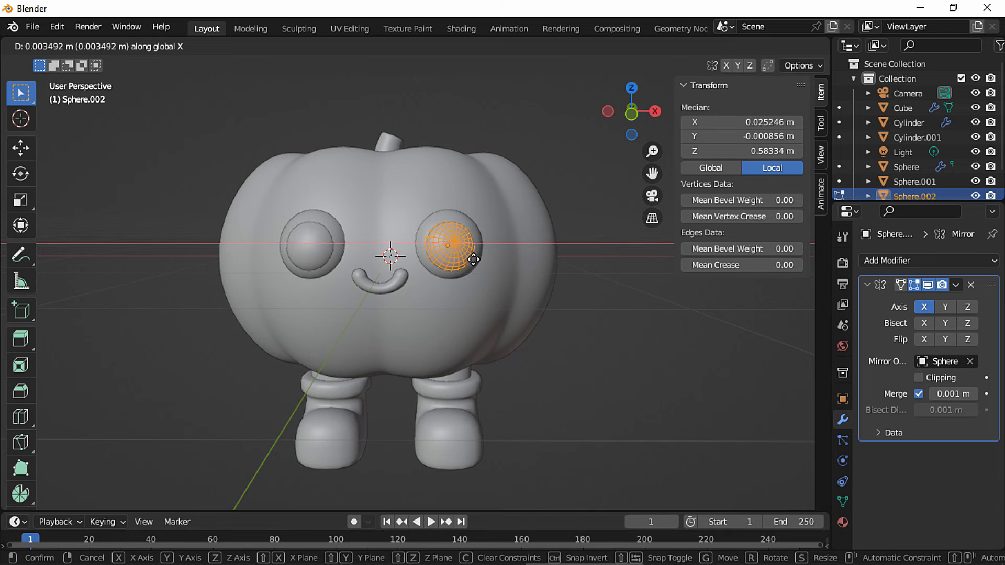
{"action": "left_click", "coordinate": [473, 260]}
{"action": "key", "text": "g"}
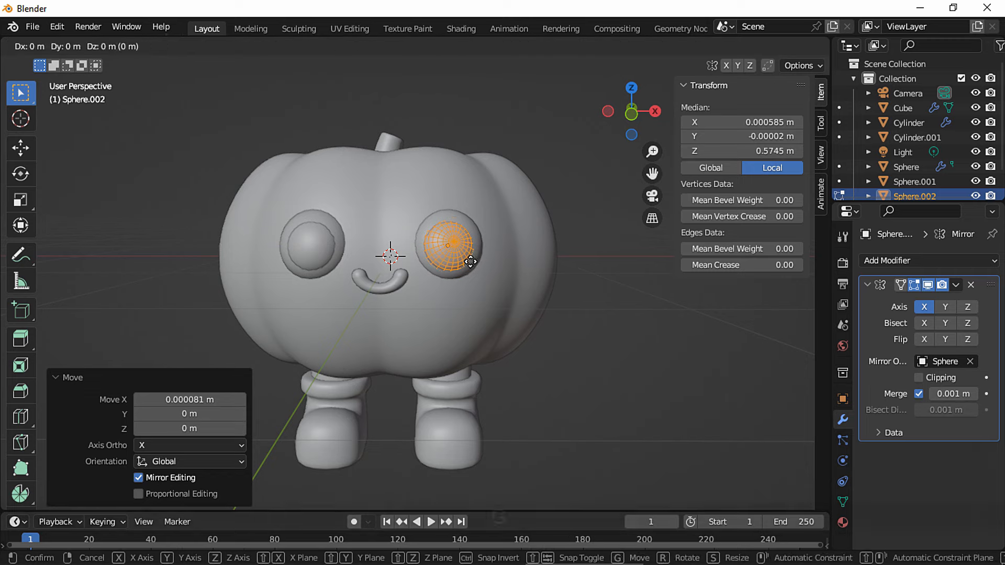
{"action": "key", "text": "z"}
{"action": "left_click", "coordinate": [470, 259]}
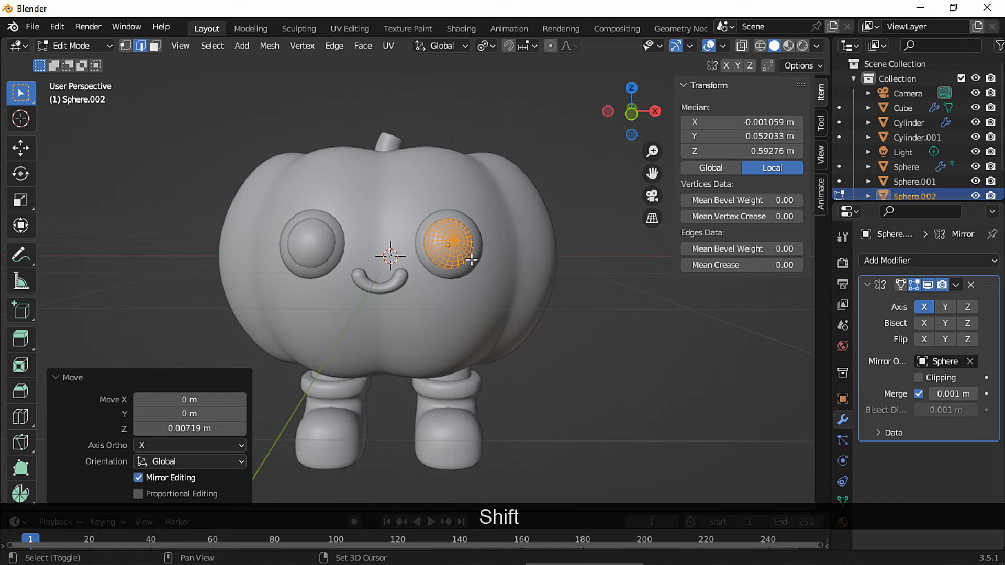
{"action": "left_click", "coordinate": [579, 280]}
{"action": "key", "text": "Tab"}
{"action": "left_click", "coordinate": [592, 306]}
Step: Snap the 3D cursor to the stem and add a plane mesh there
{"action": "middle_click_drag", "start_coordinate": [528, 283], "coordinate": [463, 359]}
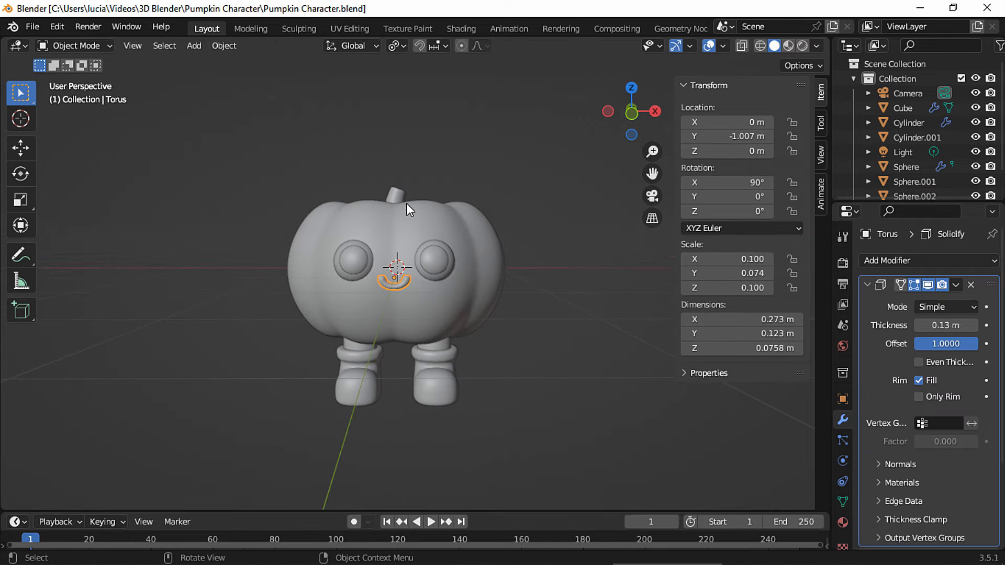
{"action": "left_click", "coordinate": [397, 194]}
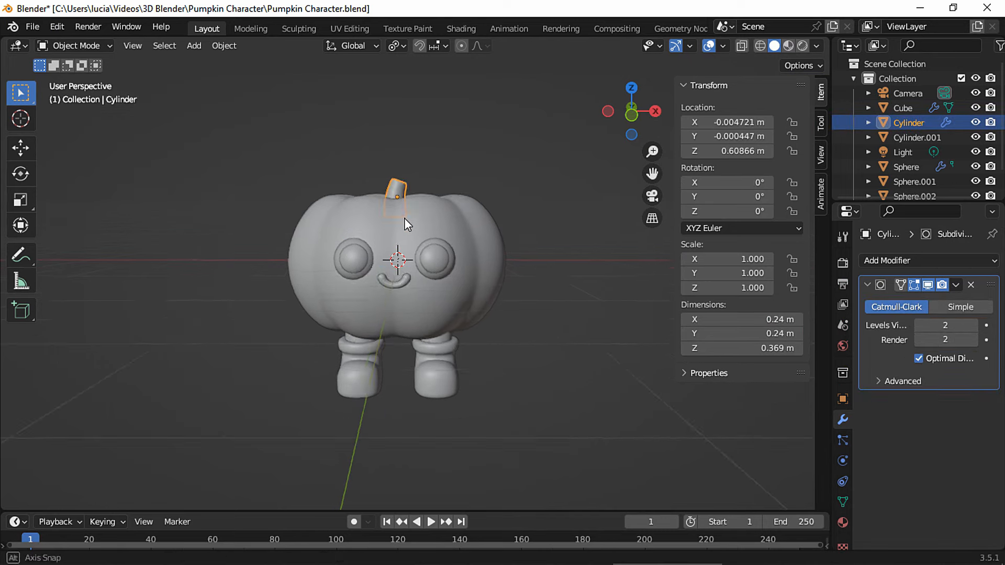
{"action": "middle_click_drag", "start_coordinate": [404, 218], "coordinate": [423, 239]}
{"action": "key", "text": "shift+s"}
{"action": "left_click", "coordinate": [400, 235]}
{"action": "key", "text": "shift+a"}
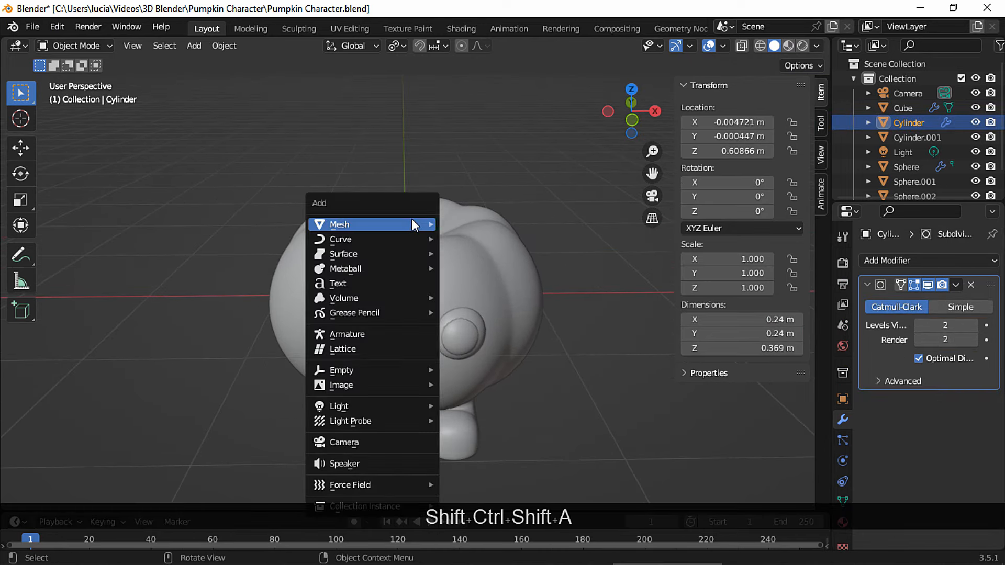
{"action": "mouse_move", "coordinate": [413, 224]}
{"action": "left_click", "coordinate": [489, 222]}
Step: Merge all of the plane's vertices at center and select the remaining vertex with X-ray turned on
{"action": "key", "text": "Tab"}
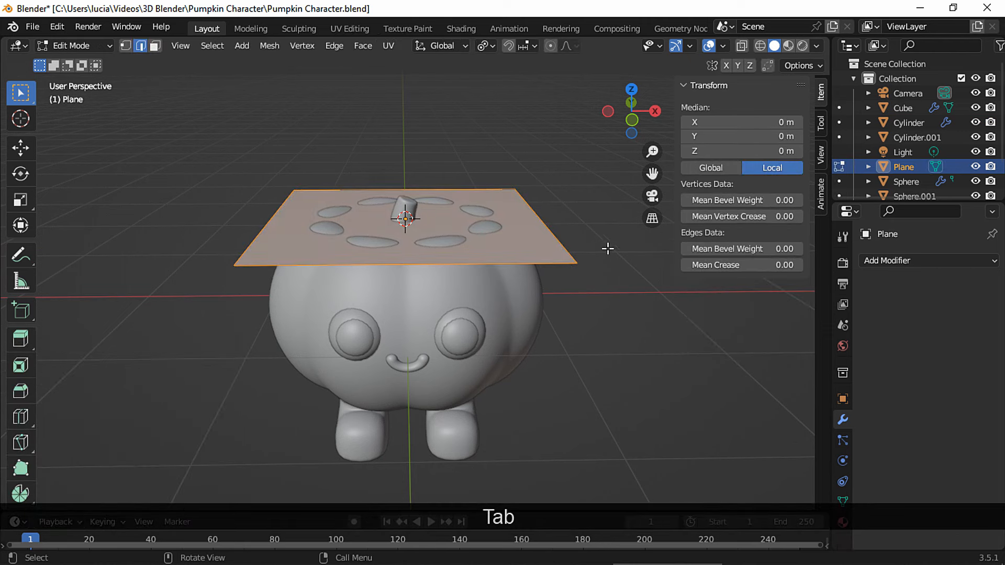
{"action": "key", "text": "a"}
{"action": "key", "text": "F3"}
{"action": "type", "text": "merg"}
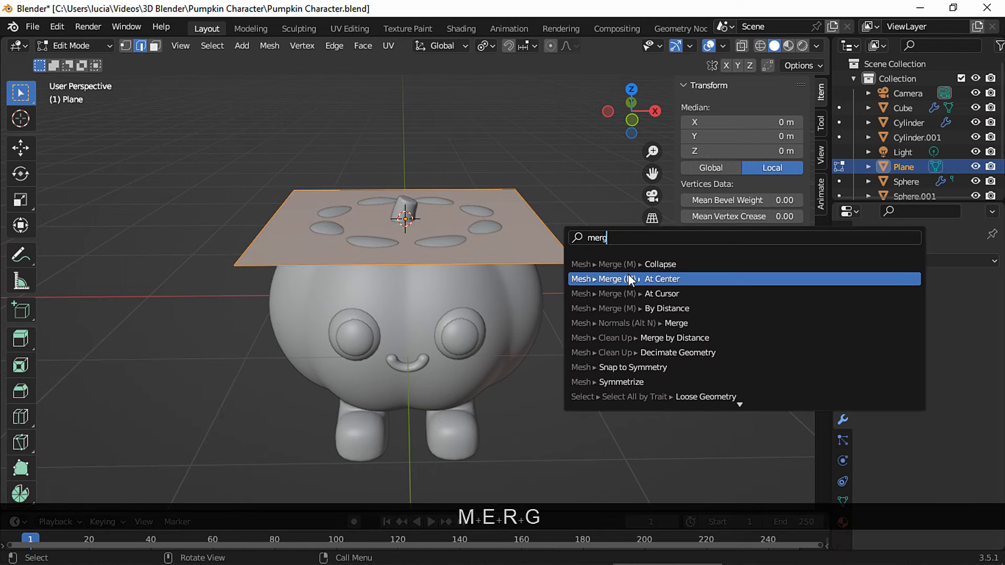
{"action": "left_click", "coordinate": [631, 279]}
{"action": "left_click", "coordinate": [742, 45]}
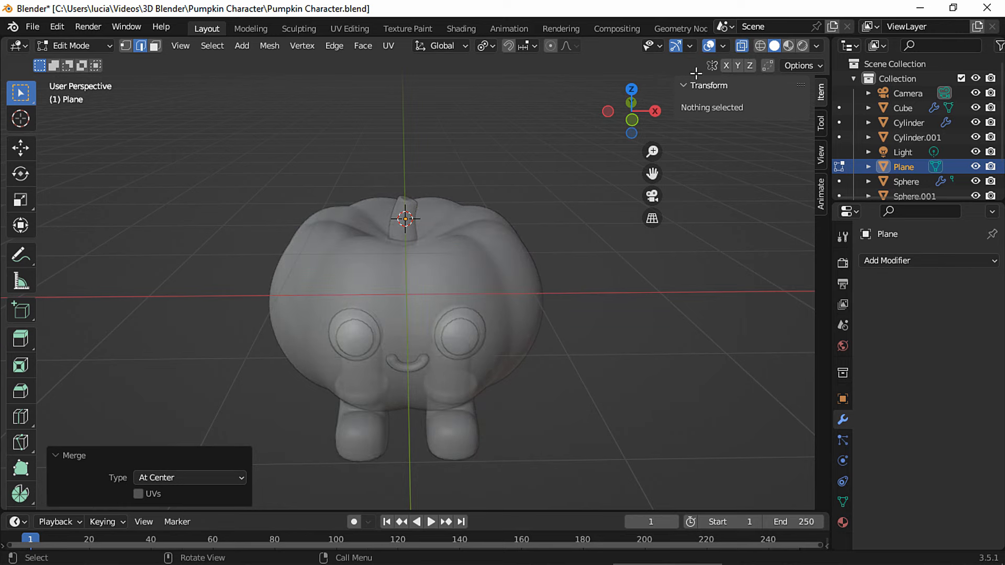
{"action": "key", "text": "1"}
{"action": "key", "text": "a"}
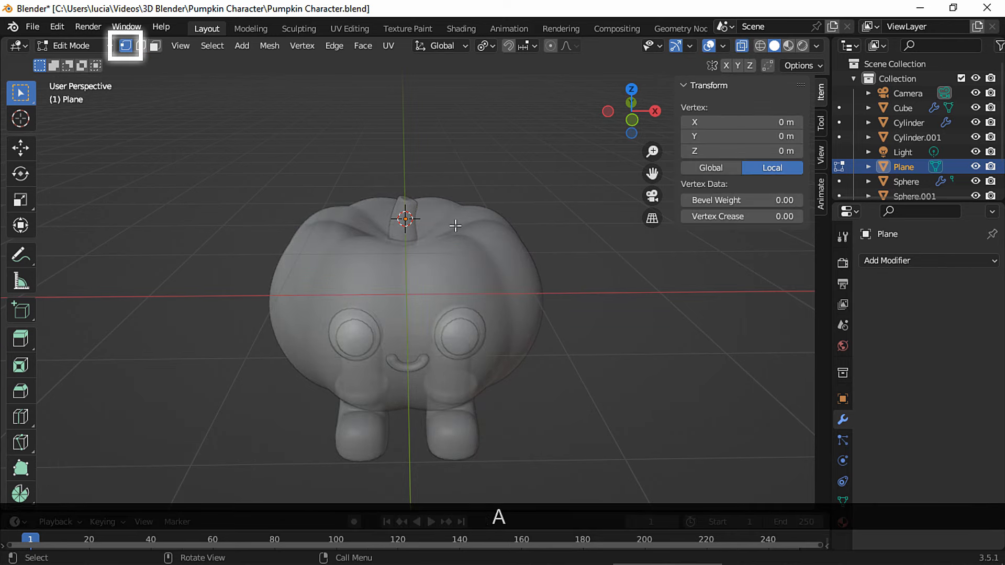
Step: In front view, move the vertex about -0.094 m in X and -0.012 m in Z to the stem's side
{"action": "middle_click_drag", "start_coordinate": [455, 226], "coordinate": [481, 272], "text": "shift"}
{"action": "left_click", "coordinate": [628, 122]}
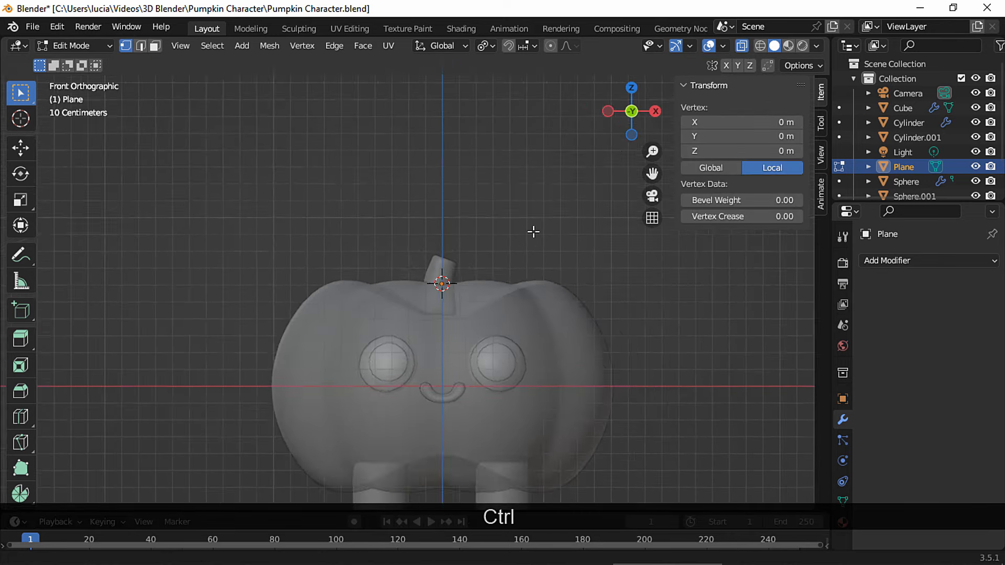
{"action": "middle_click_drag", "start_coordinate": [532, 232], "coordinate": [530, 255], "text": "ctrl"}
{"action": "key", "text": "g"}
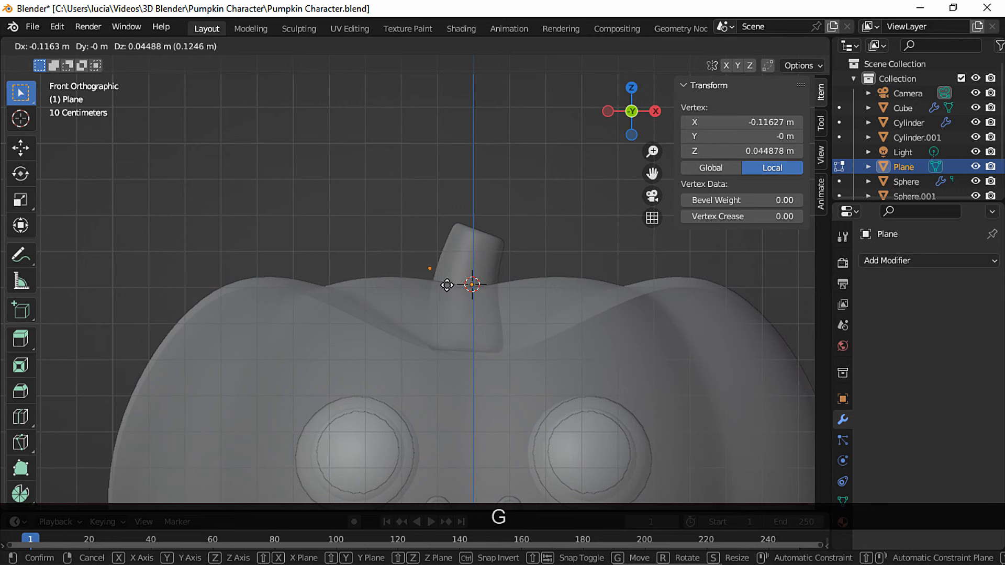
{"action": "left_click", "coordinate": [452, 306]}
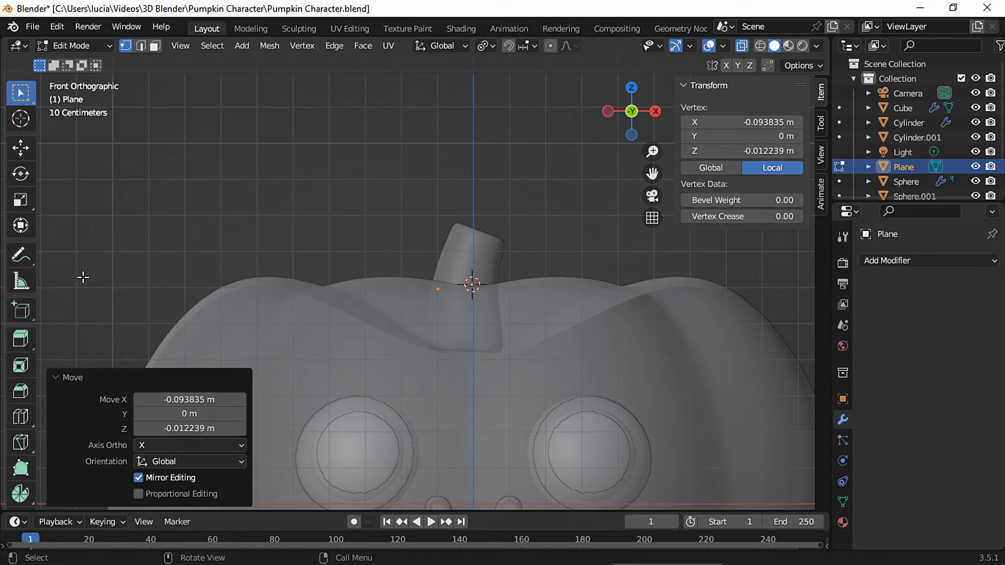
Step: Annotate a curly vine guide line with two loops, starting from the vertex beside the stem
{"action": "left_click", "coordinate": [21, 256]}
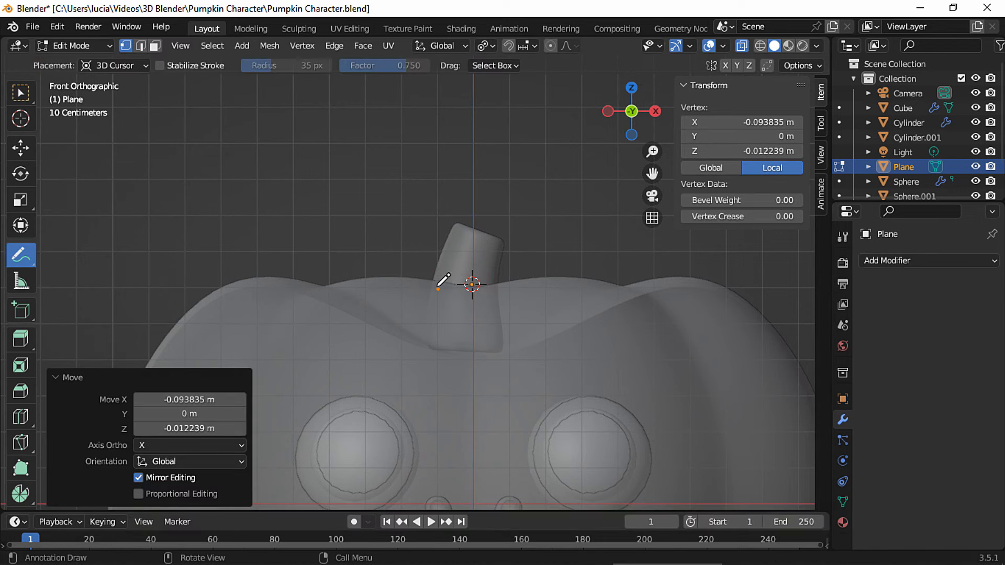
{"action": "left_click_drag", "start_coordinate": [438, 288], "coordinate": [403, 244]}
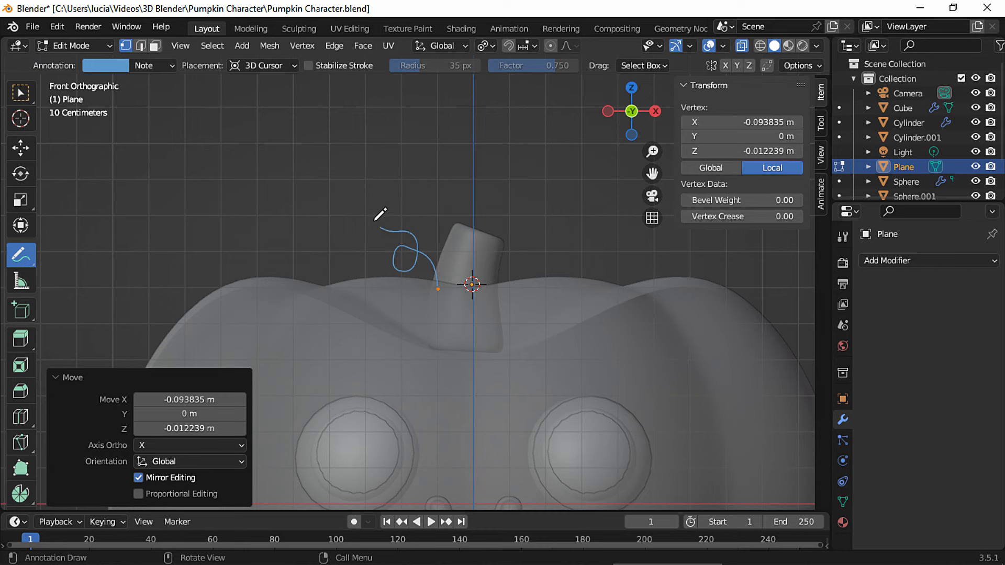
{"action": "left_click_drag", "start_coordinate": [351, 218], "coordinate": [326, 197]}
{"action": "left_click", "coordinate": [21, 98]}
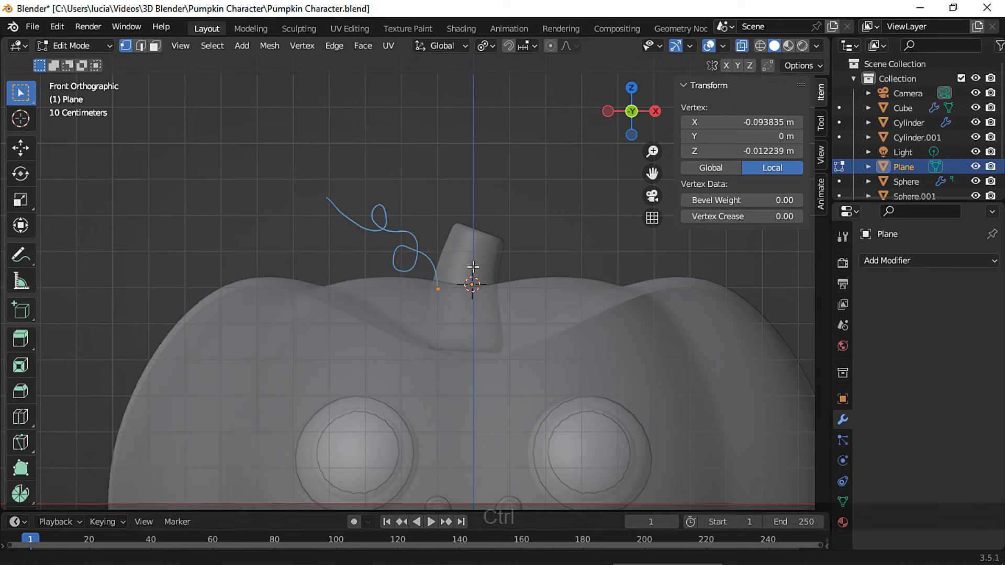
Step: Nudge the vine's start vertex to the guide line's lower end and extrude it in short segments up to the lower loop's top
{"action": "mouse_move", "coordinate": [516, 423]}
{"action": "middle_mouse_down", "text": "ctrl"}
{"action": "mouse_move", "coordinate": [518, 288]}
{"action": "mouse_move", "coordinate": [509, 303]}
{"action": "middle_mouse_up", "text": "ctrl"}
{"action": "key", "text": "g"}
{"action": "left_click", "coordinate": [497, 338]}
{"action": "key", "text": "e"}
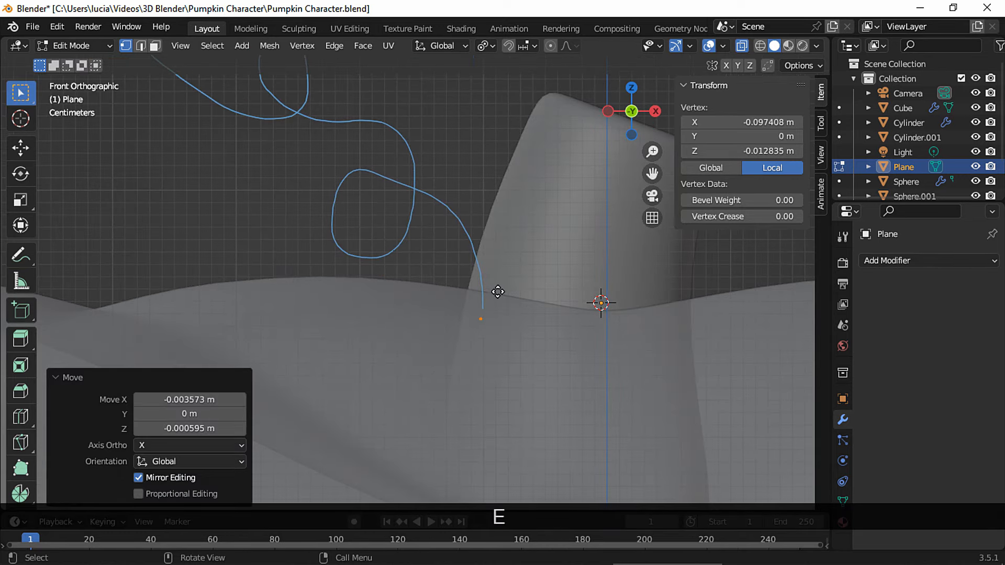
{"action": "left_click", "coordinate": [498, 257]}
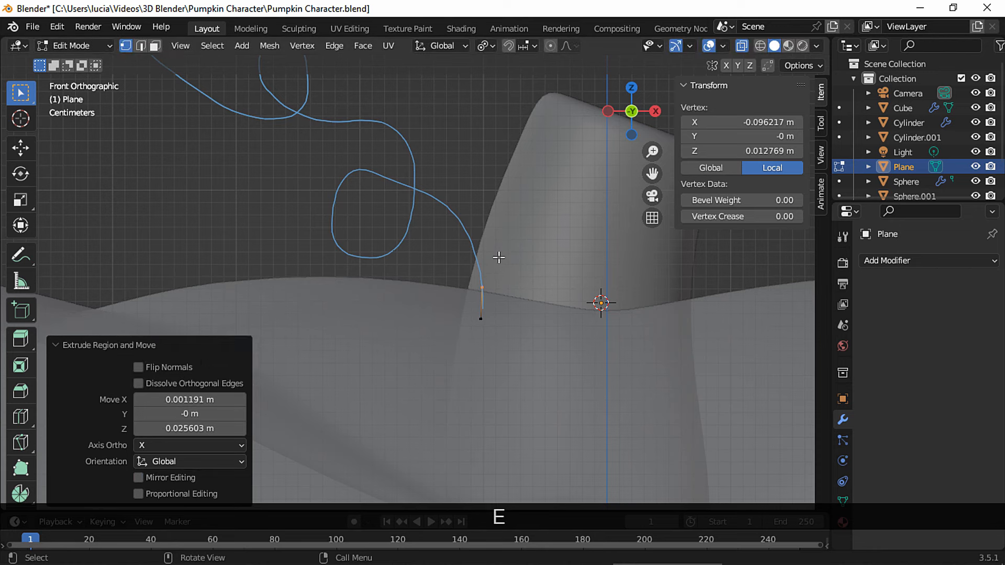
{"action": "key", "text": "e"}
{"action": "left_click", "coordinate": [486, 244]}
{"action": "key", "text": "e"}
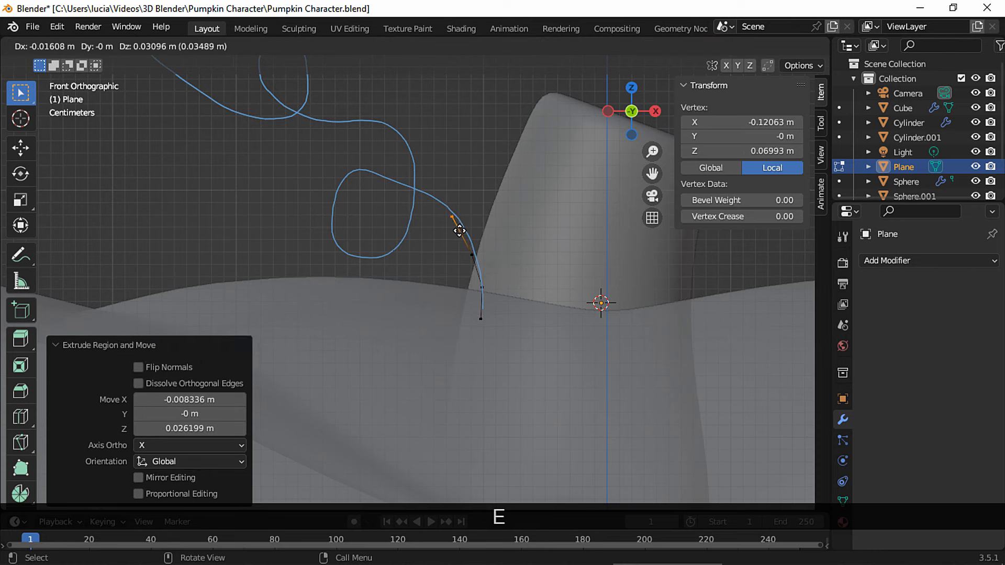
{"action": "left_click", "coordinate": [460, 231]}
{"action": "key", "text": "e"}
{"action": "left_click", "coordinate": [356, 174]}
Step: Extrude further vertices around the lower loop of the guide line and up past its crossing
{"action": "key", "text": "e"}
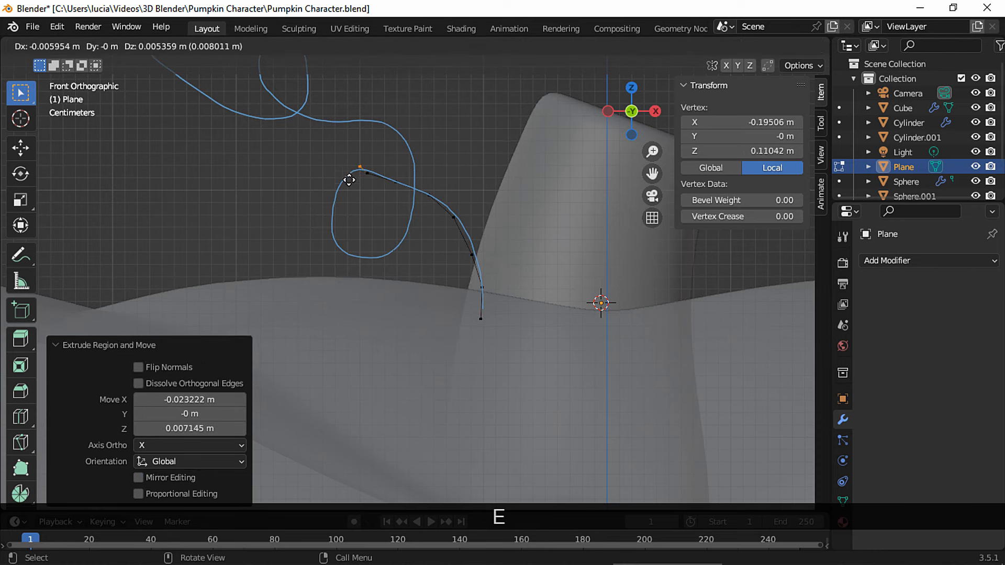
{"action": "left_click", "coordinate": [326, 253]}
{"action": "key", "text": "e"}
{"action": "left_click", "coordinate": [344, 285]}
{"action": "key", "text": "e"}
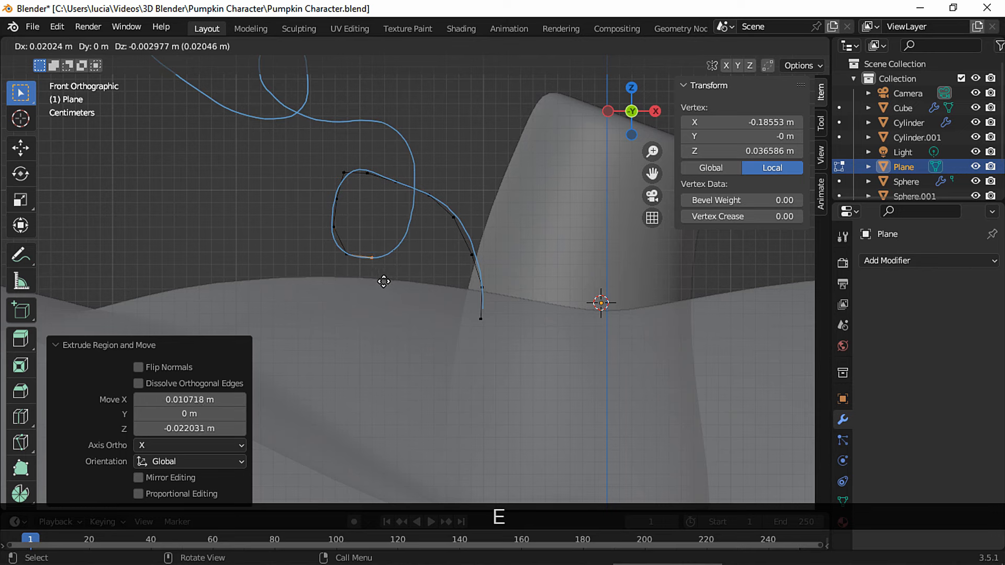
{"action": "left_click", "coordinate": [389, 282]}
{"action": "key", "text": "e"}
{"action": "left_click", "coordinate": [432, 249]}
{"action": "left_click", "coordinate": [432, 242]}
{"action": "key", "text": "e"}
{"action": "left_click", "coordinate": [411, 157]}
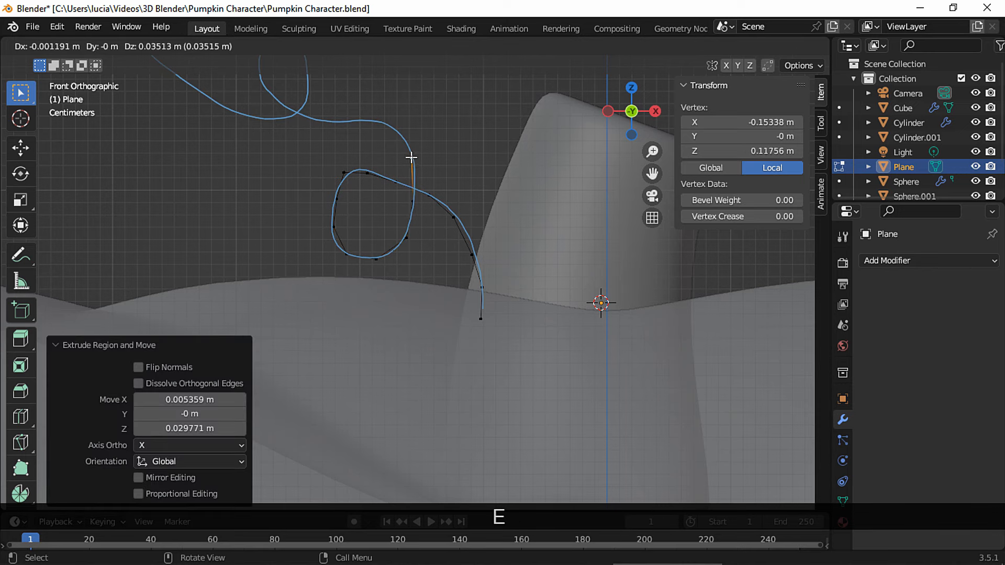
Step: Extrude vertices along the guide line's bend between the lower and upper loops
{"action": "middle_click_drag", "start_coordinate": [411, 157], "coordinate": [455, 275], "text": "shift"}
{"action": "key", "text": "e"}
{"action": "left_click", "coordinate": [447, 234]}
{"action": "key", "text": "e"}
{"action": "left_click", "coordinate": [408, 225]}
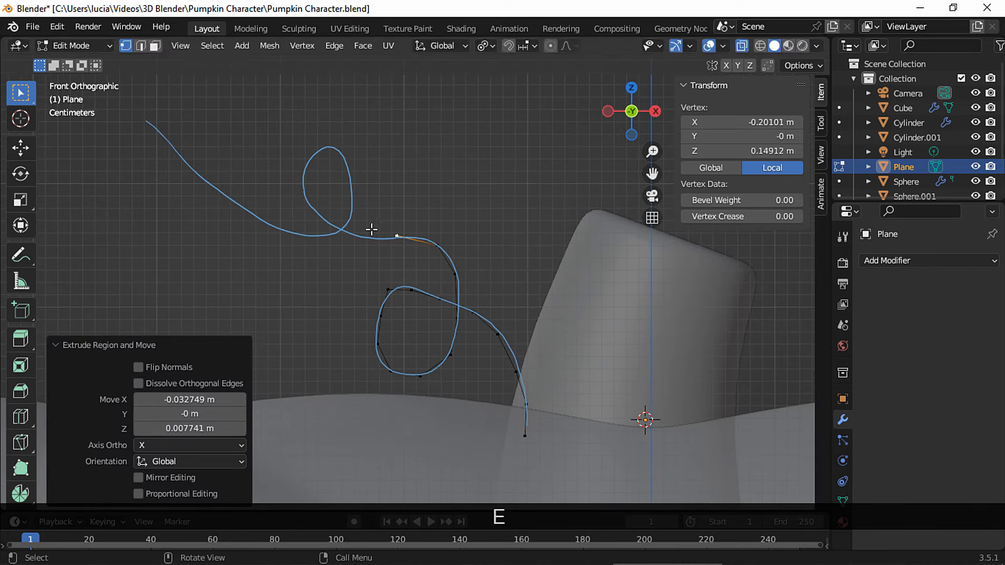
Step: Extrude vertices into and around the upper loop of the guide line
{"action": "key", "text": "e"}
{"action": "left_click", "coordinate": [338, 225]}
{"action": "key", "text": "e"}
{"action": "left_click", "coordinate": [256, 176]}
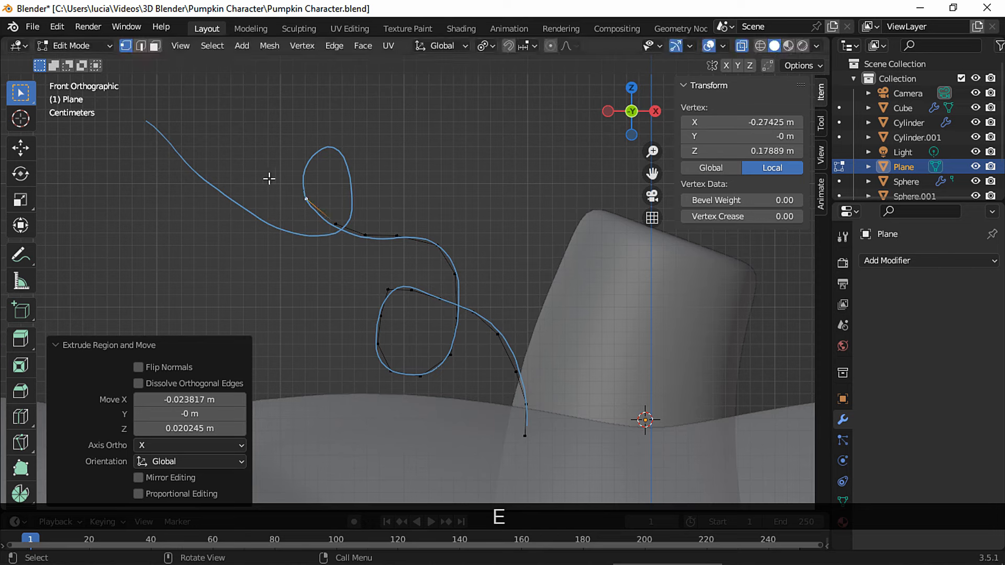
{"action": "key", "text": "e"}
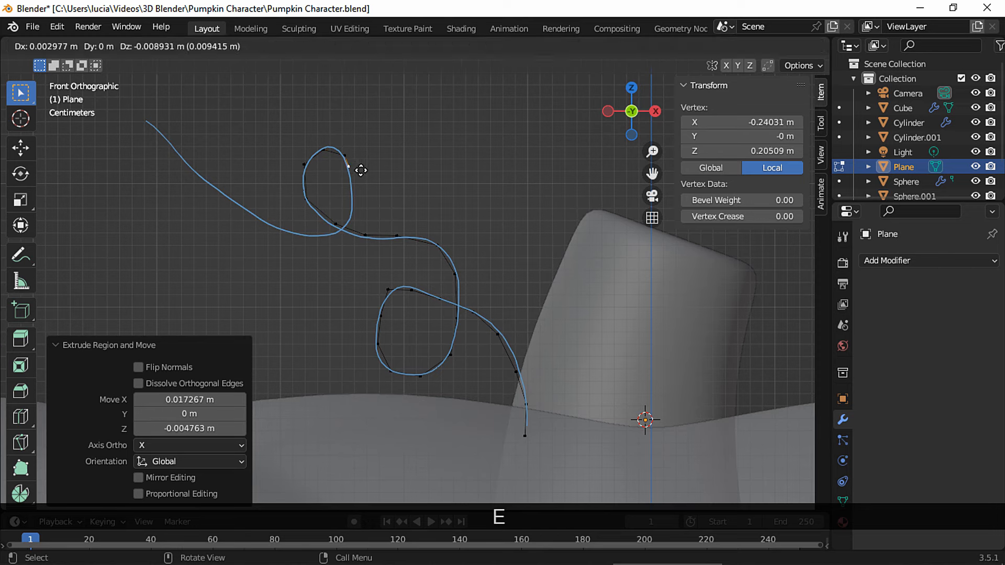
{"action": "left_click", "coordinate": [363, 220]}
Step: Extrude the remaining vertices from the upper loop to the guide line's free end, at about X -0.411 m, Z 0.245 m
{"action": "key", "text": "e"}
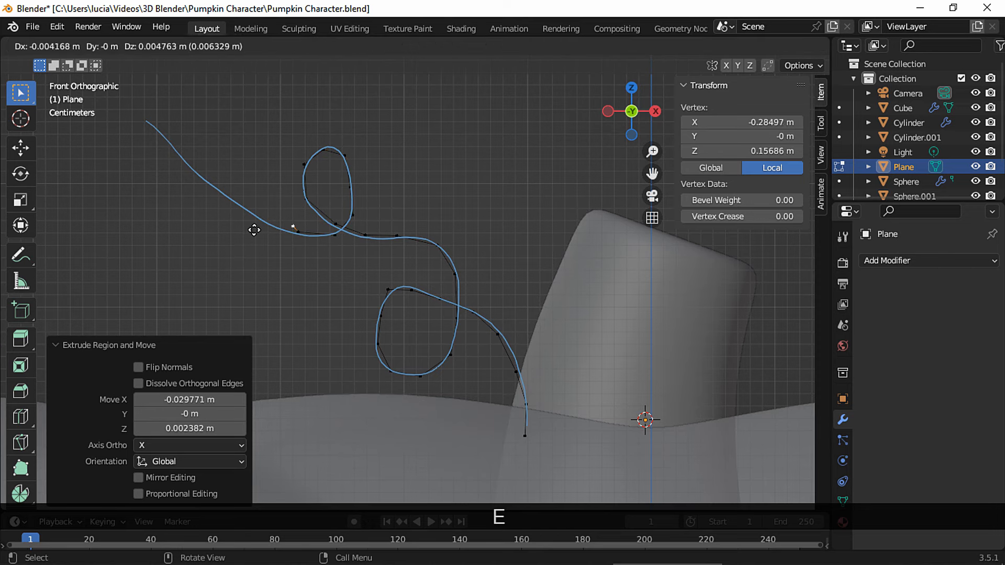
{"action": "left_click", "coordinate": [209, 216]}
{"action": "key", "text": "e"}
{"action": "left_click", "coordinate": [167, 178]}
{"action": "key", "text": "e"}
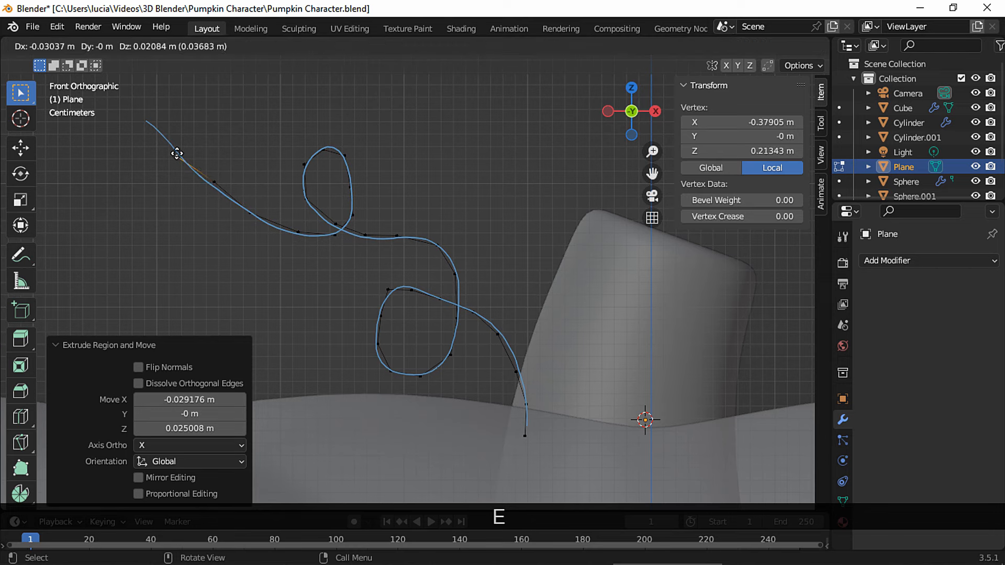
{"action": "left_click", "coordinate": [137, 115]}
{"action": "scroll", "coordinate": [421, 258], "scroll_direction": "down", "scroll_amount": 3}
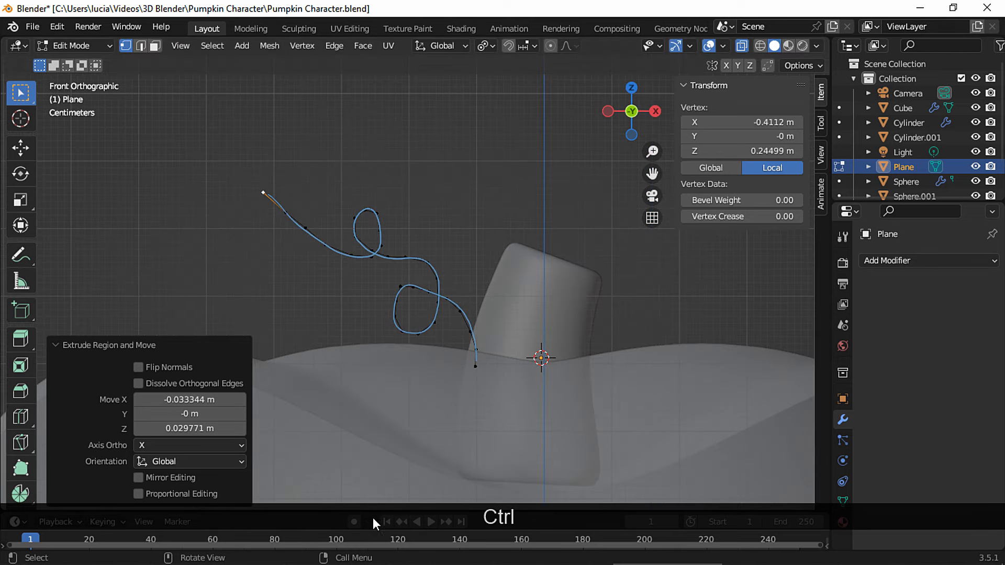
Step: Enlarge the timeline area, reveal its channel list and delete the annotated guide line there
{"action": "left_click_drag", "start_coordinate": [373, 506], "coordinate": [372, 470]}
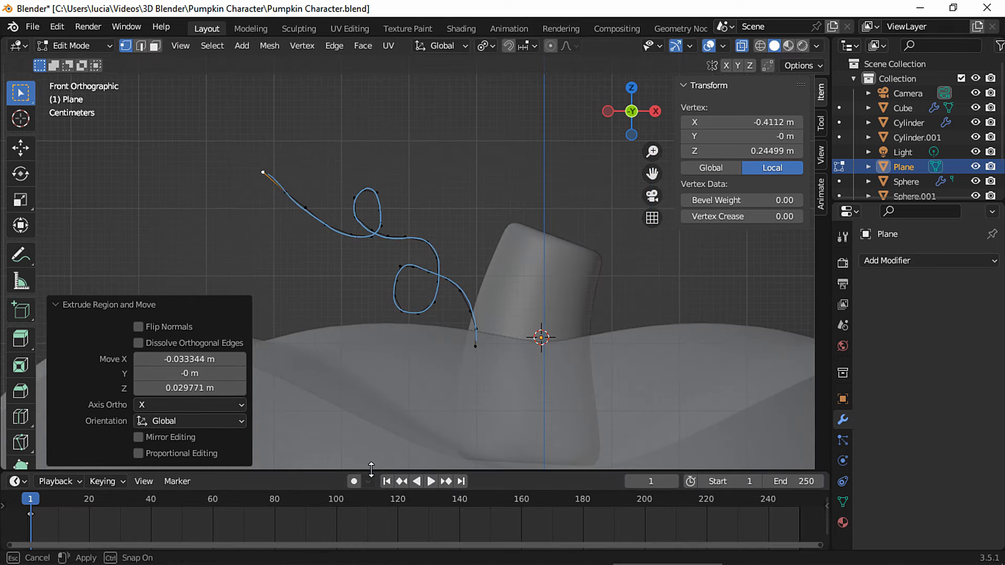
{"action": "left_click", "coordinate": [4, 504]}
{"action": "left_click", "coordinate": [7, 515]}
{"action": "right_click", "coordinate": [68, 541]}
{"action": "left_click", "coordinate": [67, 544]}
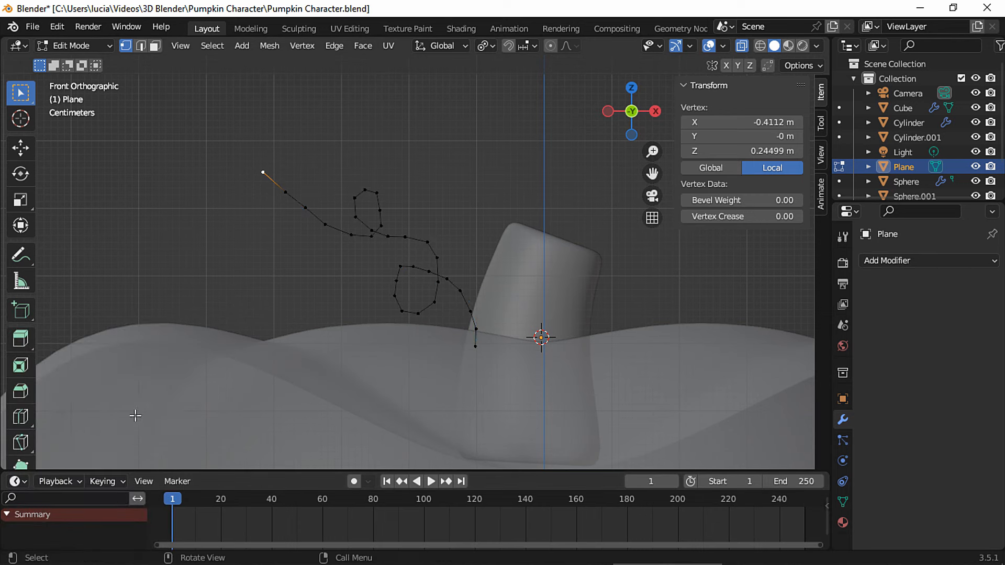
Step: Return to Object Mode and convert the vine mesh to a curve
{"action": "left_click", "coordinate": [90, 46]}
{"action": "left_click", "coordinate": [86, 62]}
{"action": "left_click", "coordinate": [223, 47]}
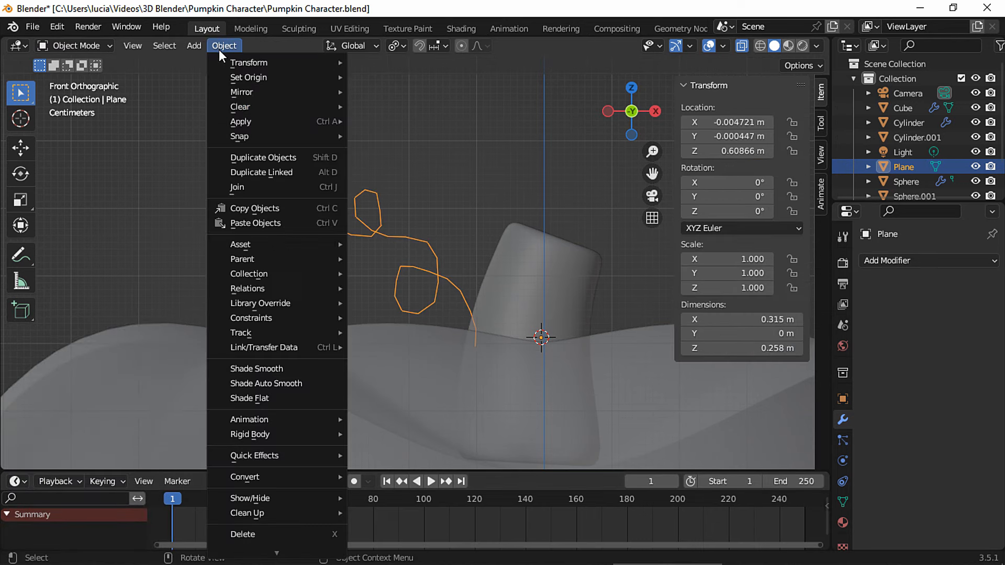
{"action": "mouse_move", "coordinate": [314, 477]}
{"action": "left_click", "coordinate": [390, 413]}
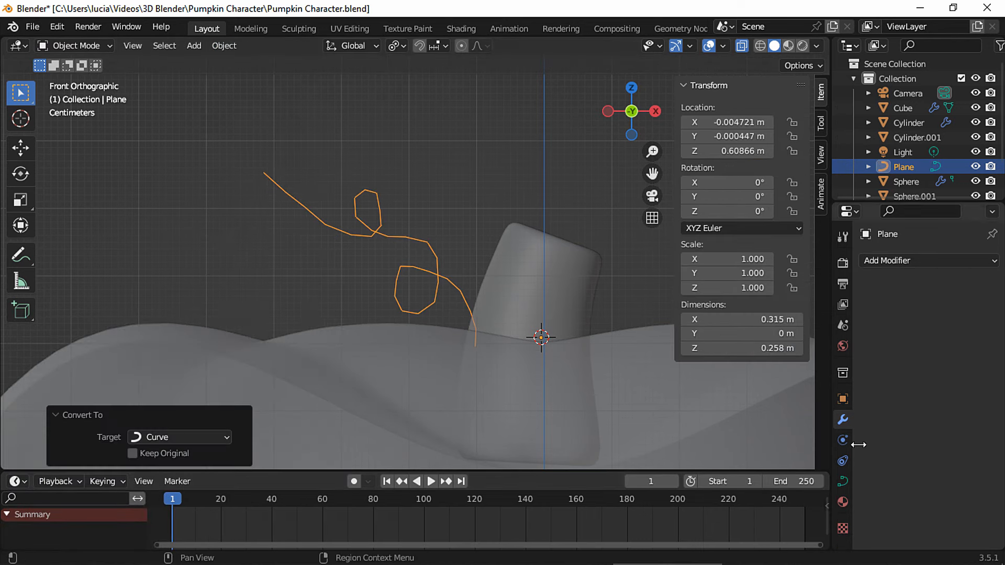
Step: Thicken the vine curve with a round bevel 0.009 m deep
{"action": "left_click", "coordinate": [843, 481]}
{"action": "scroll", "coordinate": [930, 388], "scroll_direction": "down", "scroll_amount": 4}
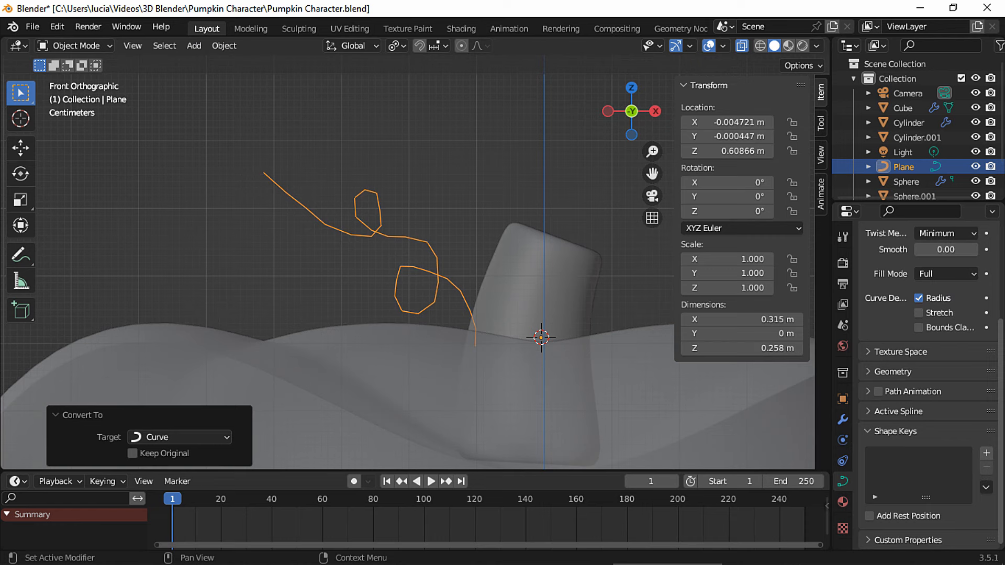
{"action": "left_click", "coordinate": [893, 372]}
{"action": "left_click_drag", "start_coordinate": [935, 522], "coordinate": [944, 522], "text": "shift"}
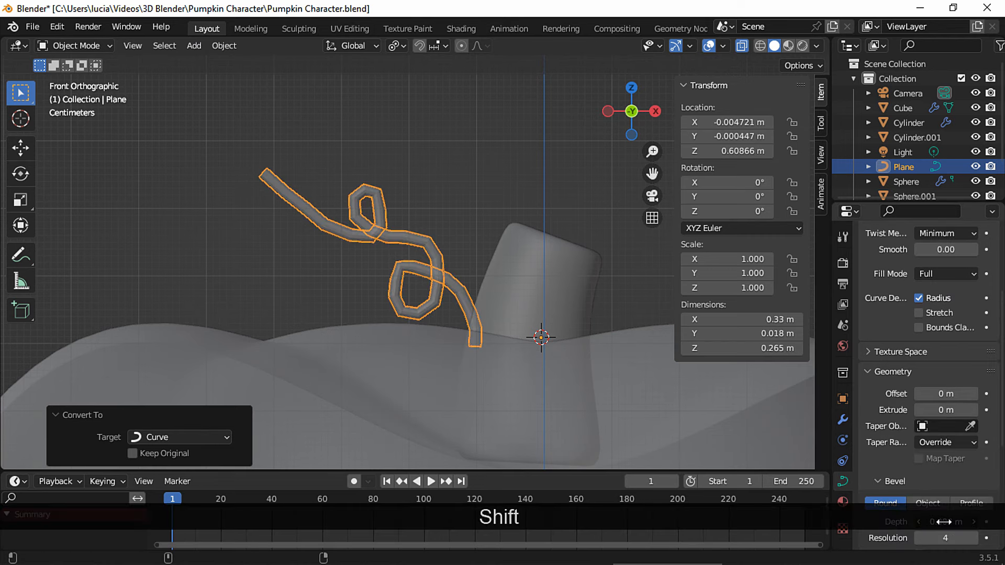
Step: Shade the vine smooth and add a Subdivision Surface modifier to it
{"action": "right_click", "coordinate": [425, 241]}
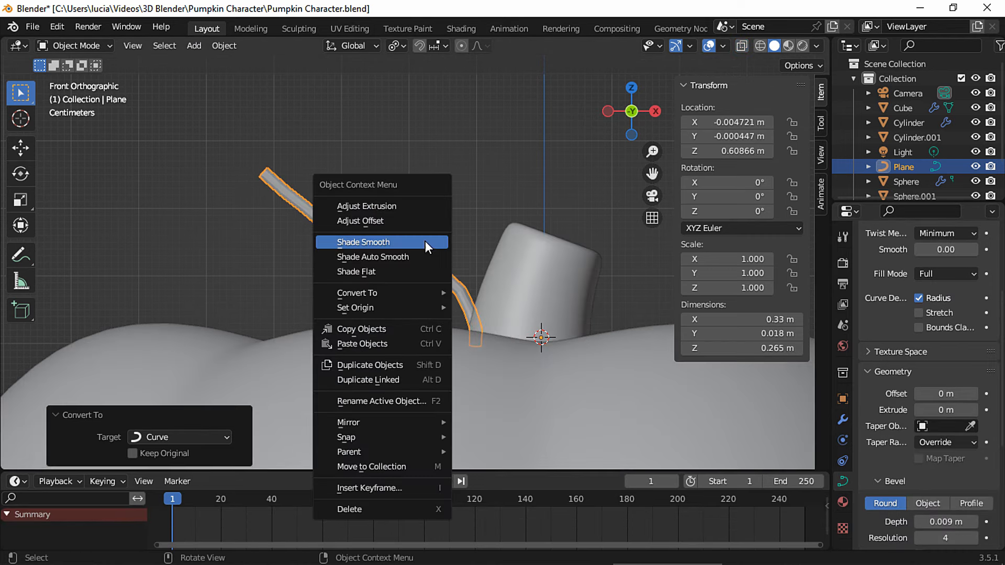
{"action": "left_click", "coordinate": [428, 240]}
{"action": "left_click", "coordinate": [843, 420]}
{"action": "left_click", "coordinate": [876, 260]}
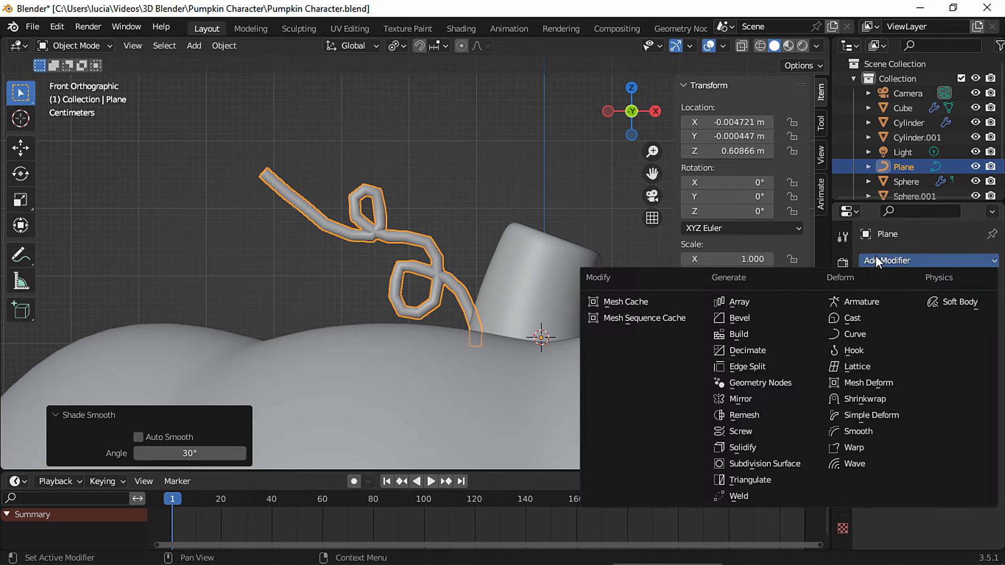
{"action": "left_click", "coordinate": [755, 458]}
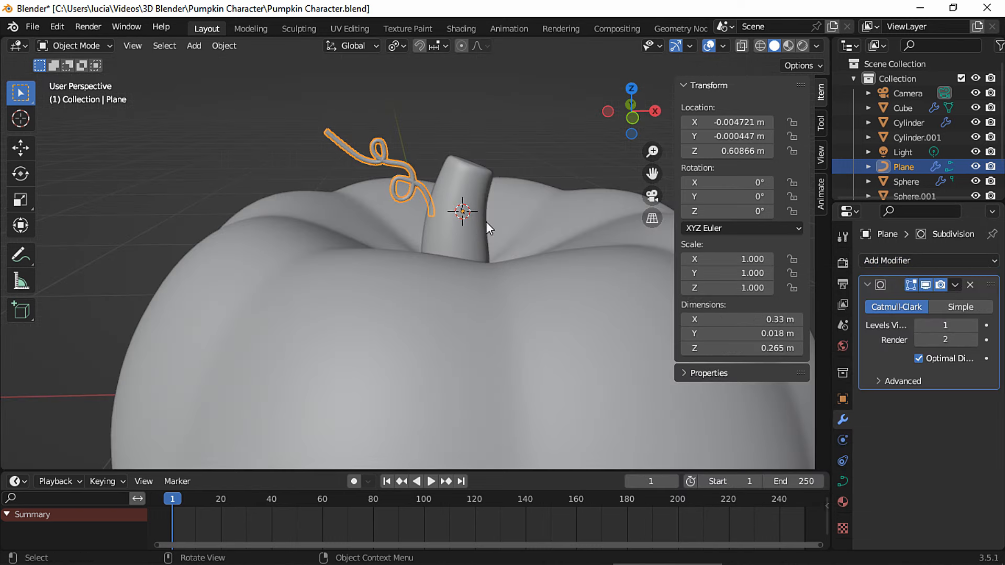
Step: In Edit Mode, taper the vine's free tip by shrinking its control point radius to about 0.397
{"action": "key", "text": "Tab"}
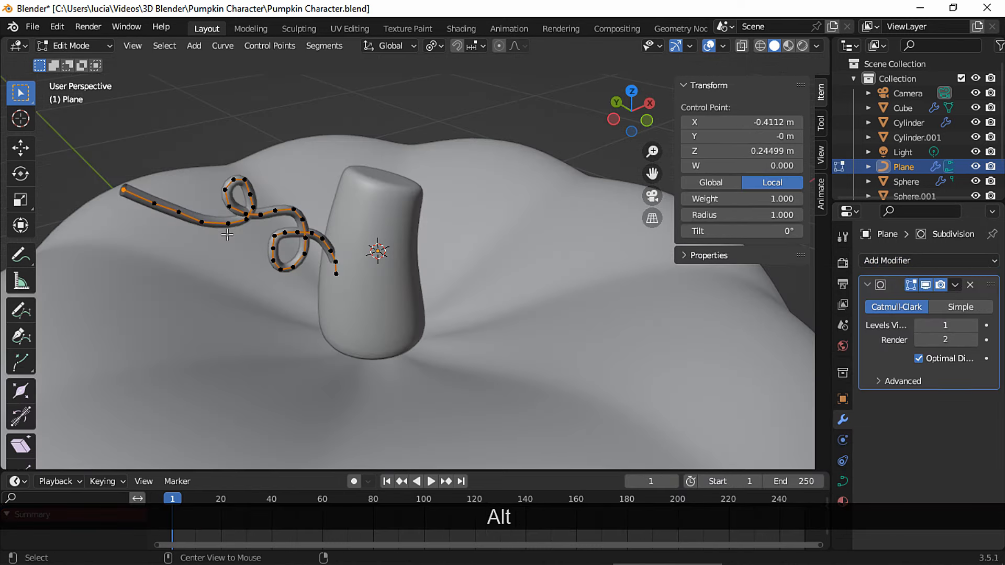
{"action": "key", "text": "alt+s"}
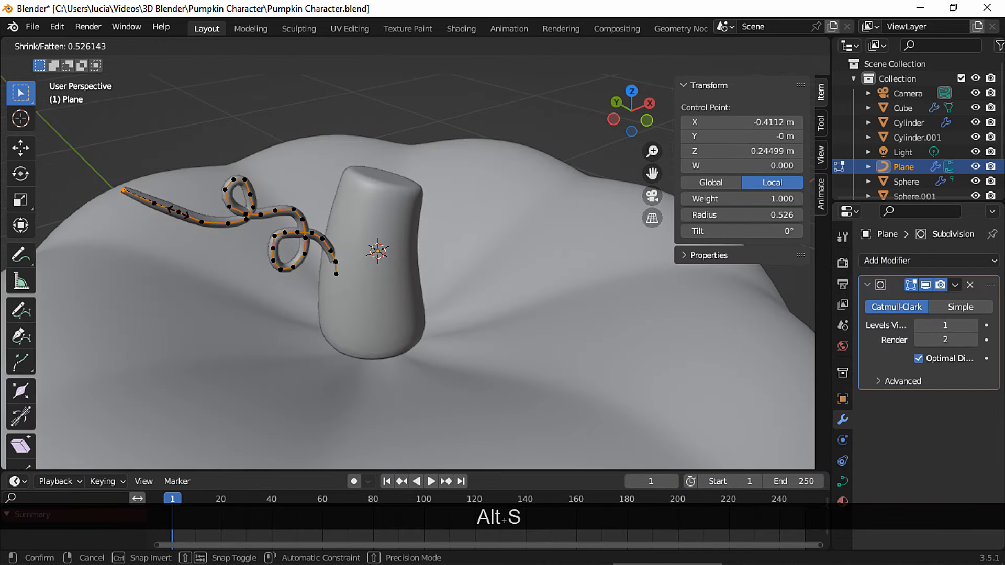
{"action": "left_click", "coordinate": [167, 202]}
{"action": "middle_click_drag", "start_coordinate": [195, 235], "coordinate": [155, 211]}
{"action": "scroll", "coordinate": [162, 222], "scroll_direction": "down", "scroll_amount": 2}
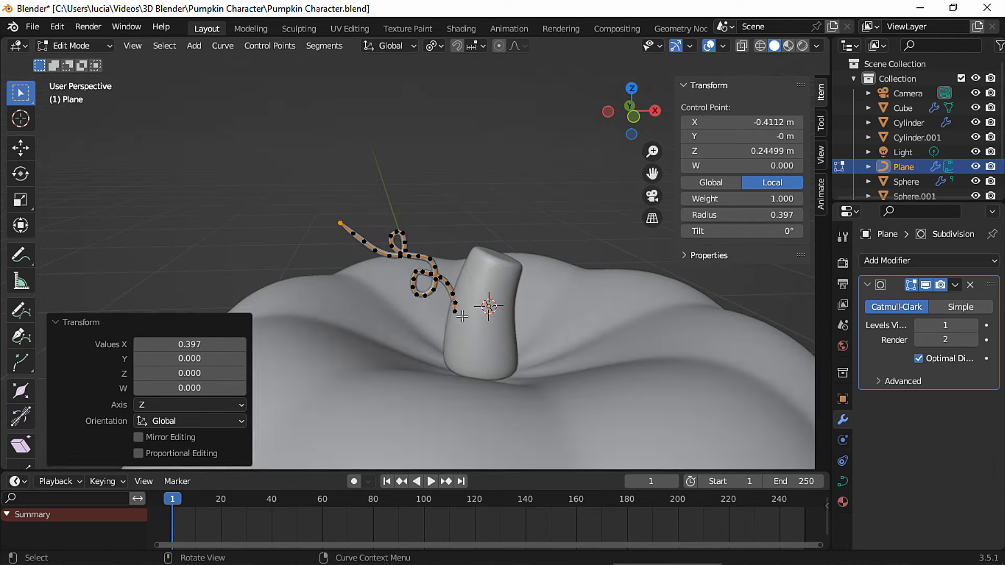
Step: Select the vine's end control point beside the stem with X-ray on and shrink its radius to about 0.7
{"action": "left_click", "coordinate": [457, 314]}
{"action": "scroll", "coordinate": [589, 243], "scroll_direction": "up", "scroll_amount": 2}
{"action": "left_click", "coordinate": [743, 48]}
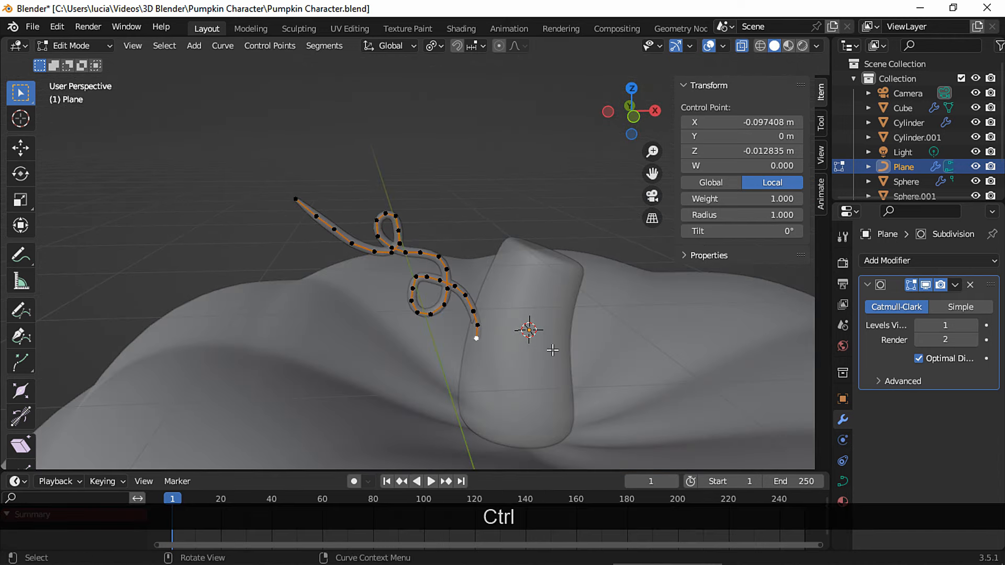
{"action": "scroll", "coordinate": [564, 348], "scroll_direction": "up", "scroll_amount": 1}
{"action": "key", "text": "alt+s"}
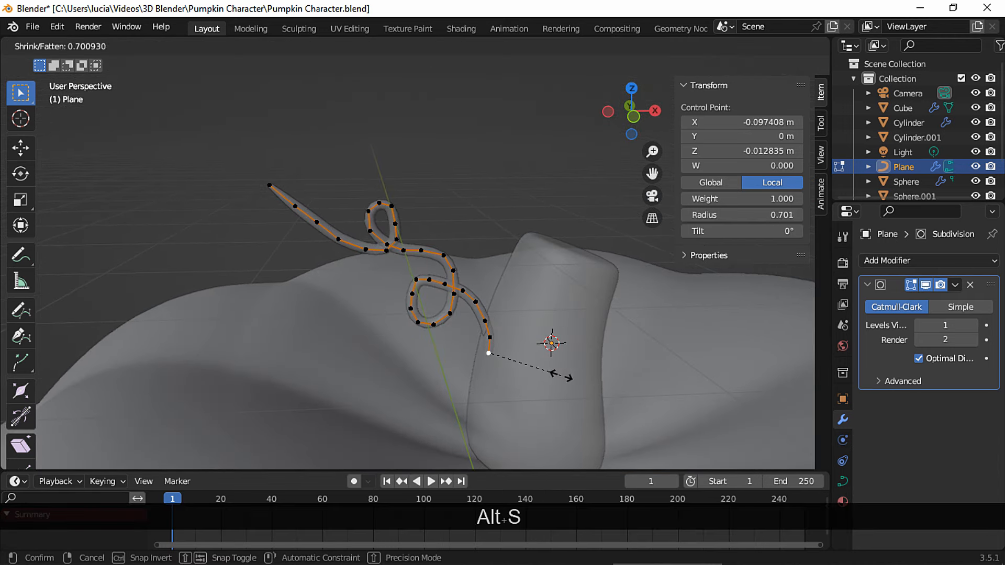
{"action": "left_click", "coordinate": [556, 374]}
Step: Move the control point at the lower loop's crossing about -0.016 m along Y and turn X-ray off
{"action": "left_click", "coordinate": [415, 285]}
{"action": "key", "text": "g"}
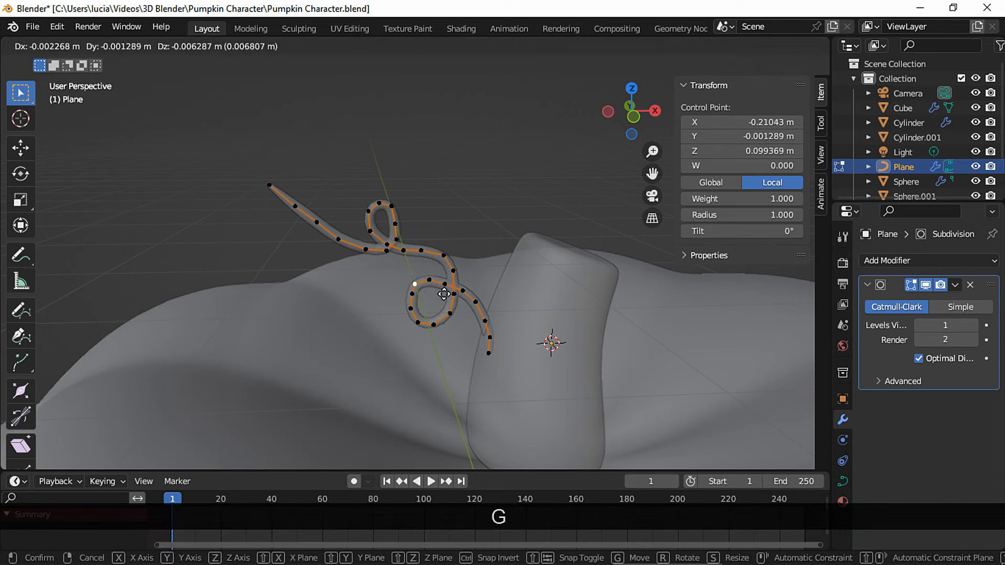
{"action": "left_click", "coordinate": [444, 296]}
{"action": "middle_click_drag", "start_coordinate": [457, 290], "coordinate": [515, 309]}
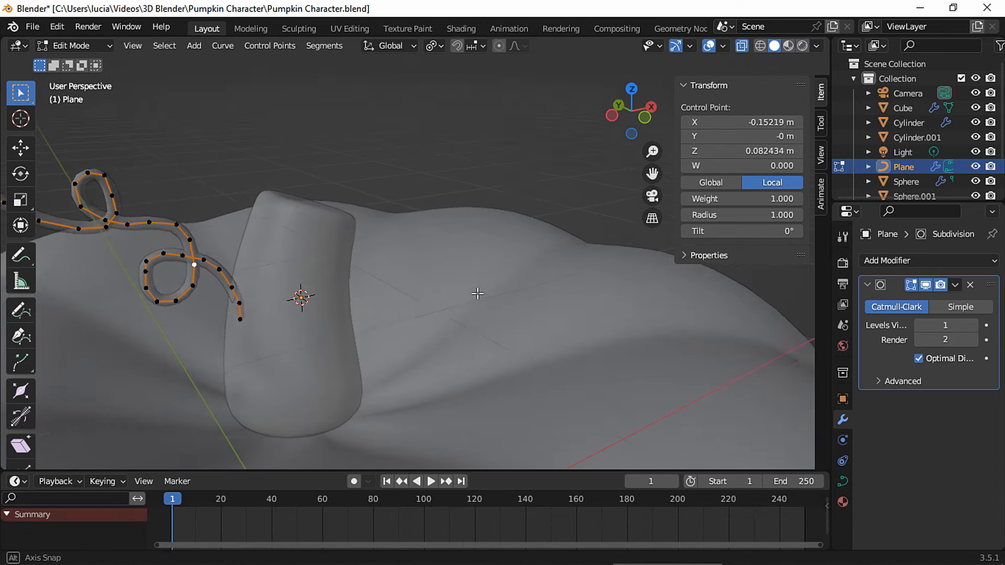
{"action": "middle_click_drag", "start_coordinate": [392, 335], "coordinate": [362, 424], "text": "ctrl"}
{"action": "middle_click_drag", "start_coordinate": [332, 332], "coordinate": [401, 230]}
{"action": "middle_click_drag", "start_coordinate": [401, 230], "coordinate": [412, 298], "text": "shift"}
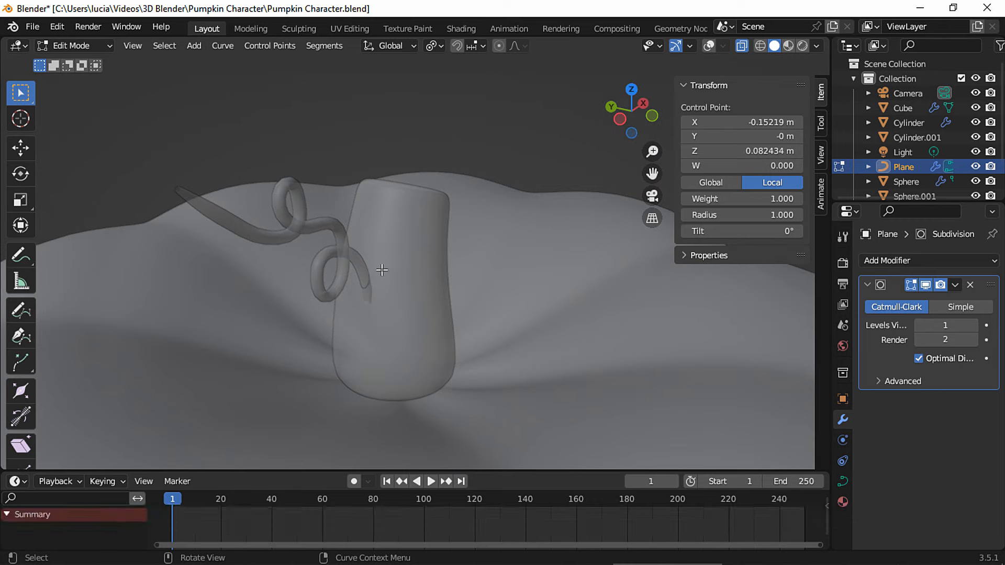
{"action": "key", "text": "g"}
{"action": "key", "text": "y"}
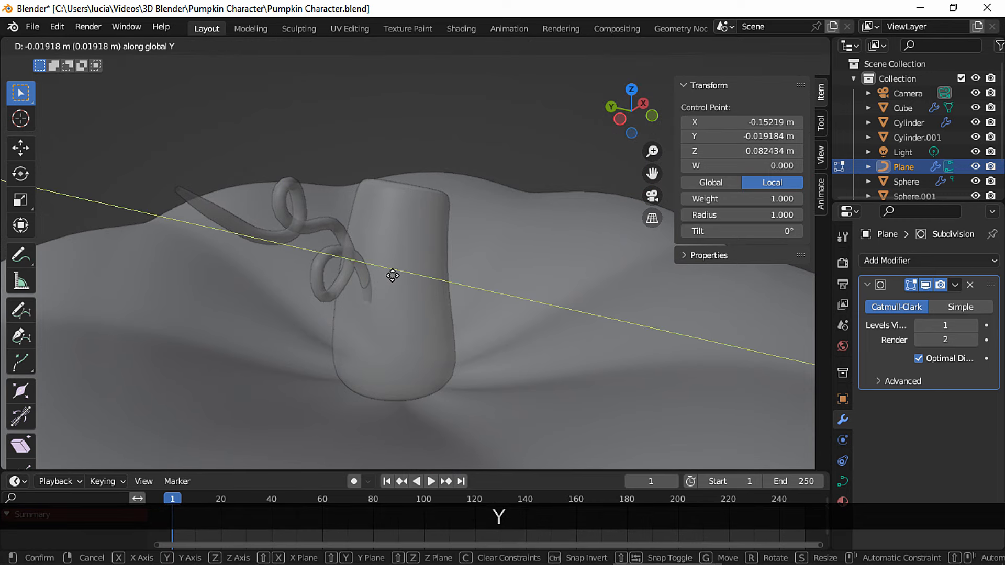
{"action": "left_click", "coordinate": [390, 275]}
{"action": "left_click", "coordinate": [709, 46]}
{"action": "left_click", "coordinate": [742, 46]}
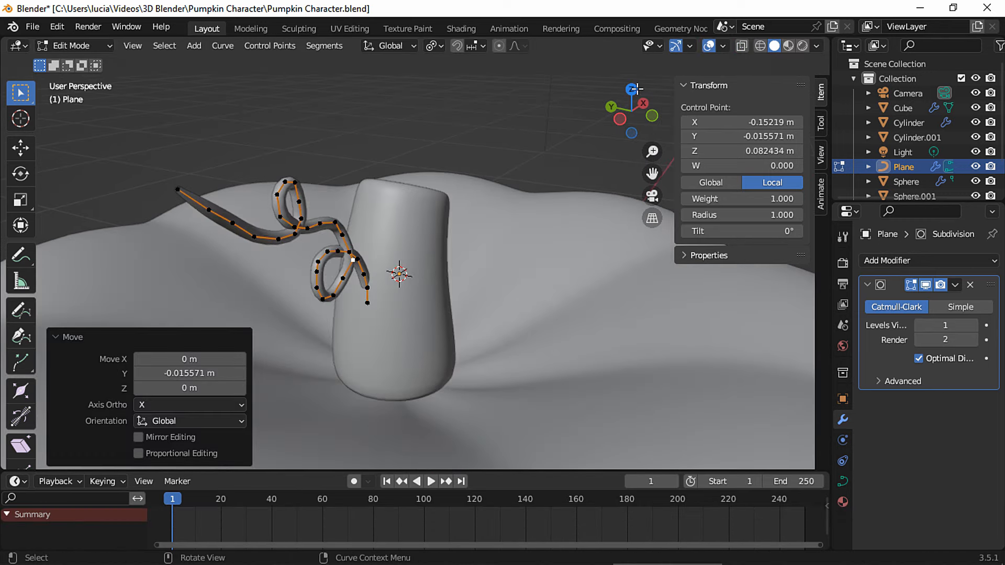
Step: Move the control point just above the lower loop's crossing about -0.014 m along Y
{"action": "middle_click_drag", "start_coordinate": [419, 212], "coordinate": [494, 231], "text": "ctrl"}
{"action": "middle_click_drag", "start_coordinate": [494, 230], "coordinate": [540, 129], "text": "ctrl"}
{"action": "left_click", "coordinate": [491, 178]}
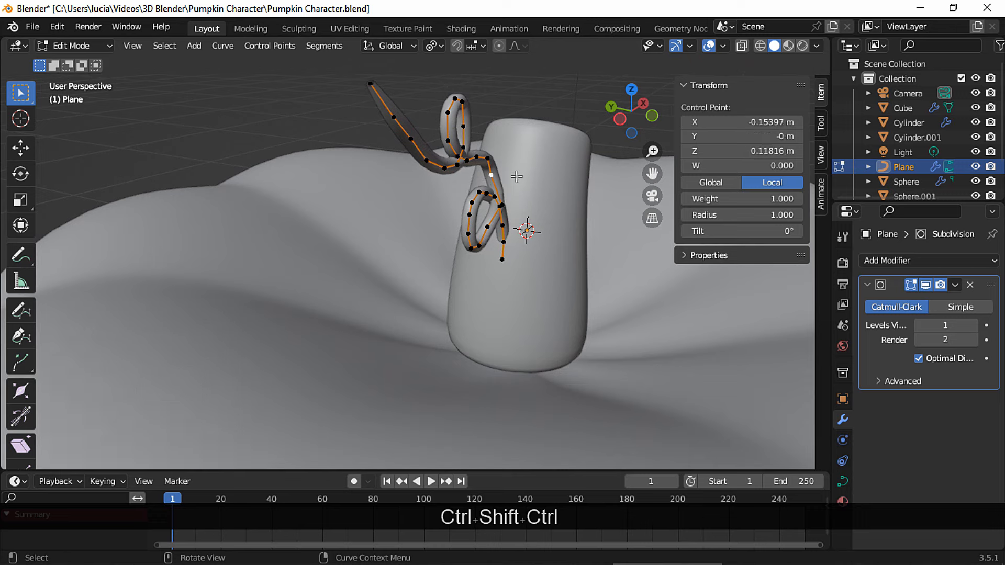
{"action": "key", "text": "g"}
{"action": "key", "text": "y"}
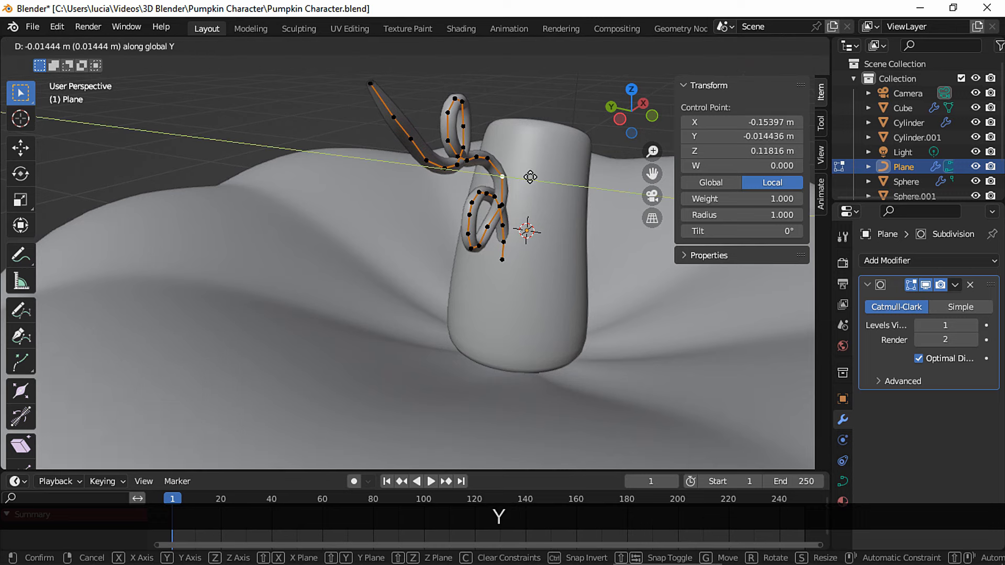
{"action": "left_click", "coordinate": [530, 177]}
Step: Move the control point leading into the upper loop about 0.033 m along Y
{"action": "middle_click_drag", "start_coordinate": [530, 177], "coordinate": [492, 210]}
{"action": "middle_click_drag", "start_coordinate": [492, 209], "coordinate": [471, 163], "text": "ctrl"}
{"action": "middle_click_drag", "start_coordinate": [471, 162], "coordinate": [426, 277], "text": "shift"}
{"action": "left_click", "coordinate": [418, 265]}
{"action": "key", "text": "g"}
{"action": "key", "text": "y"}
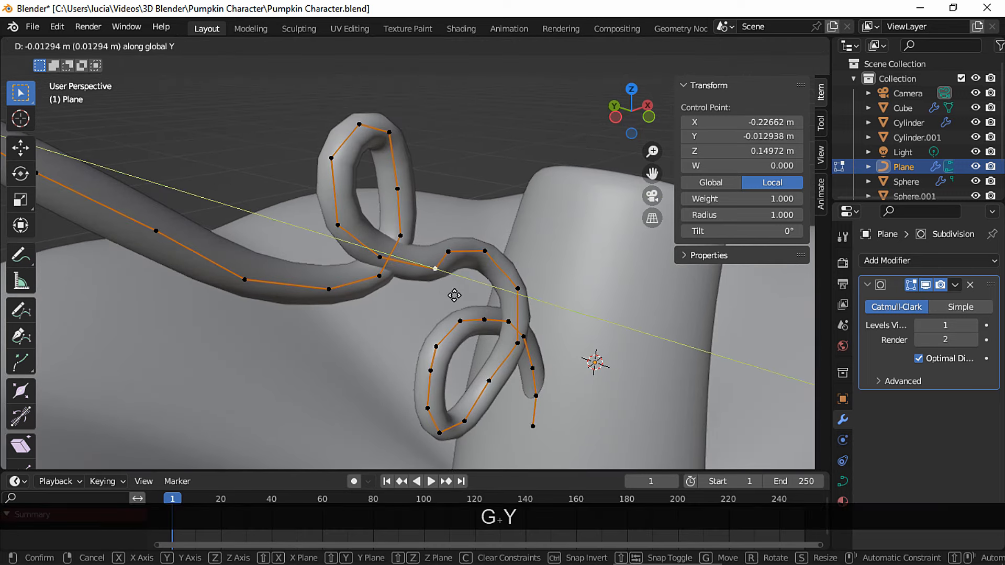
{"action": "left_click", "coordinate": [388, 270]}
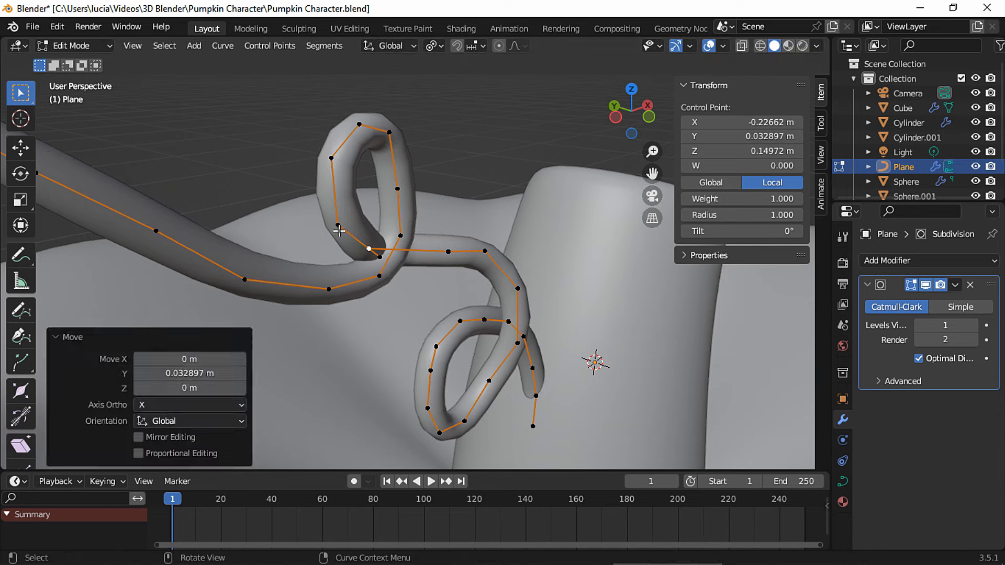
Step: Move the two control points on the outer side of the vine's upper loop along Y to offset the coil
{"action": "left_click", "coordinate": [338, 225]}
{"action": "key", "text": "g"}
{"action": "key", "text": "y"}
{"action": "left_click", "coordinate": [337, 223]}
{"action": "left_click", "coordinate": [330, 166]}
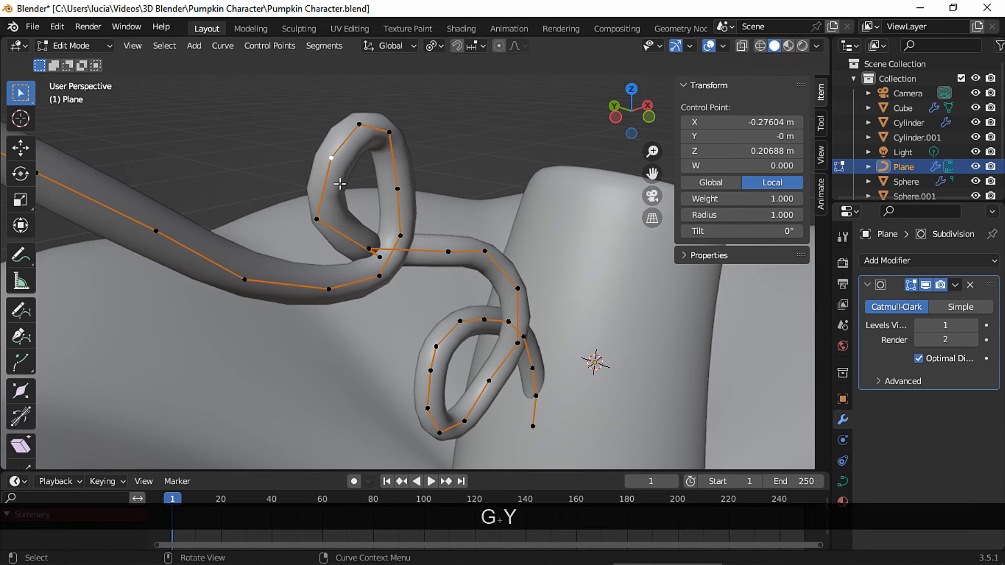
{"action": "key", "text": "g"}
{"action": "key", "text": "y"}
{"action": "left_click", "coordinate": [321, 166]}
Step: Refine the vine's coiling depth by moving two more of its control points along Y
{"action": "middle_click_drag", "start_coordinate": [321, 166], "coordinate": [403, 236]}
{"action": "middle_click_drag", "start_coordinate": [403, 235], "coordinate": [539, 269]}
{"action": "left_click", "coordinate": [466, 269]}
{"action": "middle_click_drag", "start_coordinate": [467, 269], "coordinate": [489, 275]}
{"action": "middle_click_drag", "start_coordinate": [489, 275], "coordinate": [529, 272], "text": "ctrl"}
{"action": "key", "text": "g"}
{"action": "key", "text": "y"}
{"action": "left_click", "coordinate": [471, 265]}
{"action": "left_click", "coordinate": [466, 288]}
{"action": "middle_click_drag", "start_coordinate": [466, 288], "coordinate": [602, 285]}
{"action": "key", "text": "g"}
{"action": "key", "text": "y"}
{"action": "left_click", "coordinate": [496, 273]}
Step: Move two further vine control points along Y, ending with the lower loop's bottom point, and return to Object Mode
{"action": "left_click", "coordinate": [396, 300]}
{"action": "middle_click_drag", "start_coordinate": [397, 300], "coordinate": [465, 362]}
{"action": "key", "text": "g"}
{"action": "key", "text": "y"}
{"action": "left_click", "coordinate": [368, 308]}
{"action": "middle_click_drag", "start_coordinate": [465, 361], "coordinate": [471, 325]}
{"action": "left_click", "coordinate": [454, 299]}
{"action": "key", "text": "g"}
{"action": "key", "text": "y"}
{"action": "left_click", "coordinate": [465, 336]}
{"action": "middle_click_drag", "start_coordinate": [472, 324], "coordinate": [516, 204]}
{"action": "key", "text": "Tab"}
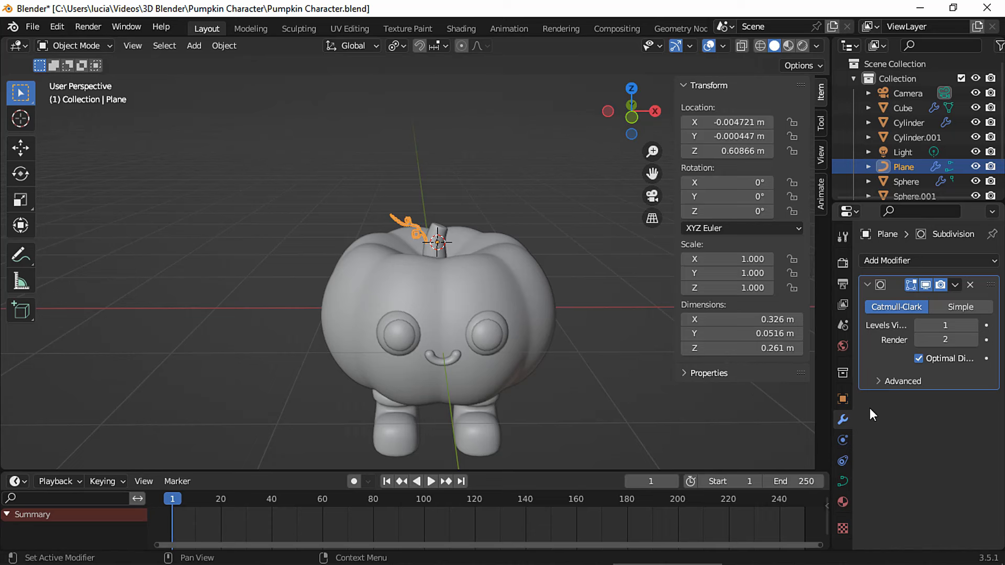
Step: Show the vine's curve data settings and examine the vine with the viewport overlays hidden
{"action": "left_click", "coordinate": [843, 482]}
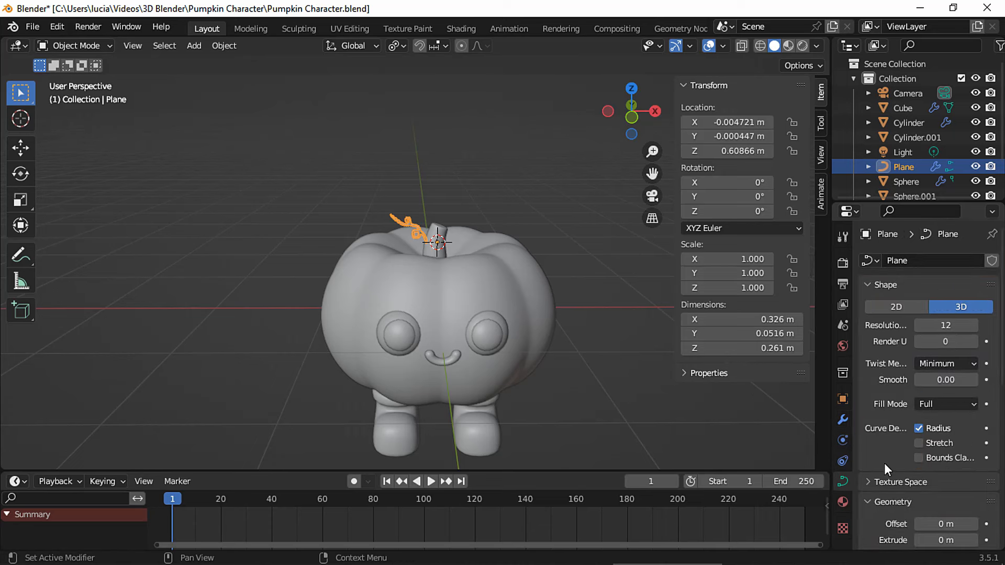
{"action": "scroll", "coordinate": [954, 439], "scroll_direction": "down", "scroll_amount": 8}
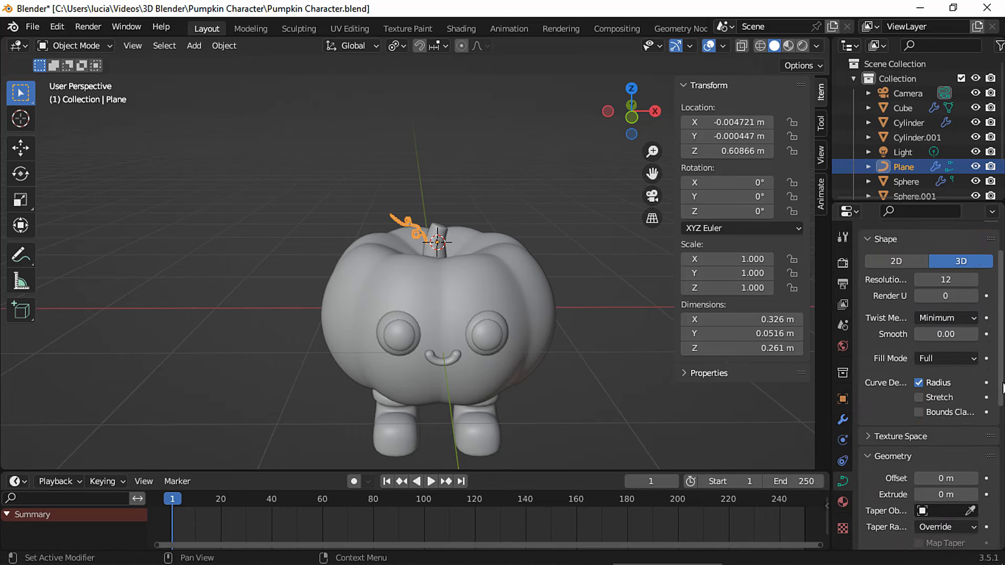
{"action": "left_click", "coordinate": [708, 47]}
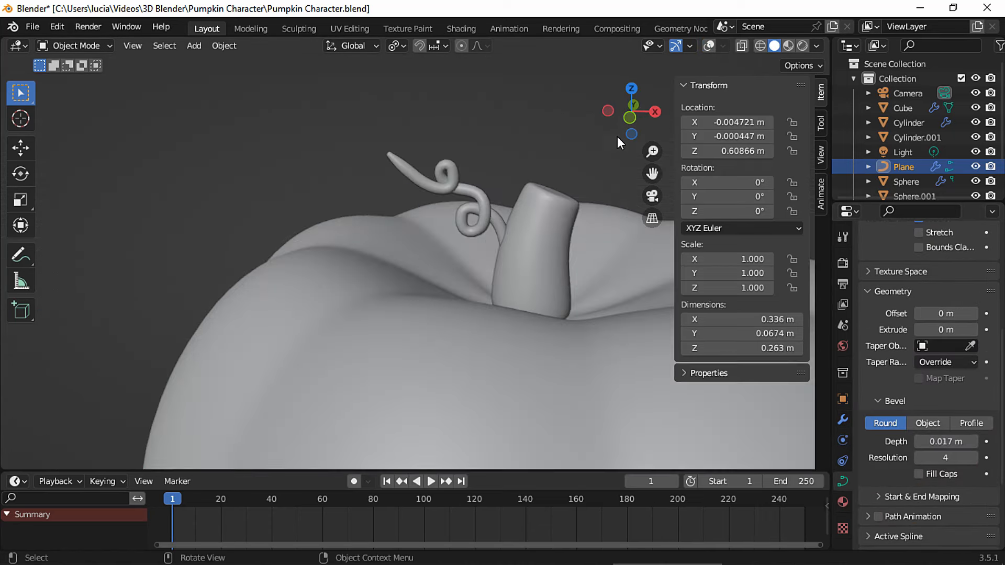
{"action": "left_click", "coordinate": [709, 46]}
Step: In Edit Mode, move the control points on the upper loop's left side and top outward to widen the loop
{"action": "key", "text": "Tab"}
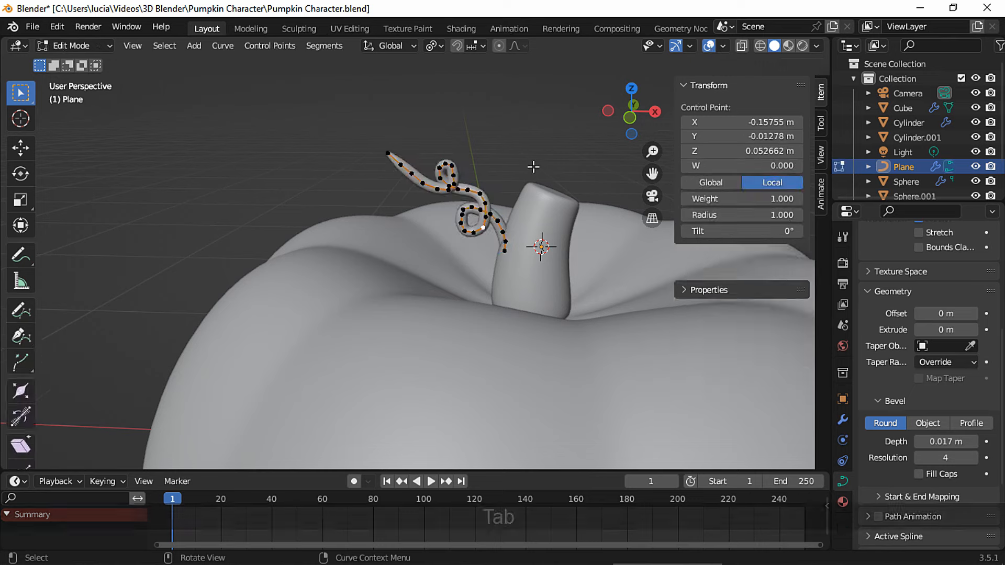
{"action": "middle_click_drag", "start_coordinate": [504, 246], "coordinate": [502, 236], "text": "ctrl"}
{"action": "middle_click_drag", "start_coordinate": [501, 236], "coordinate": [484, 223], "text": "shift"}
{"action": "left_click", "coordinate": [462, 249]}
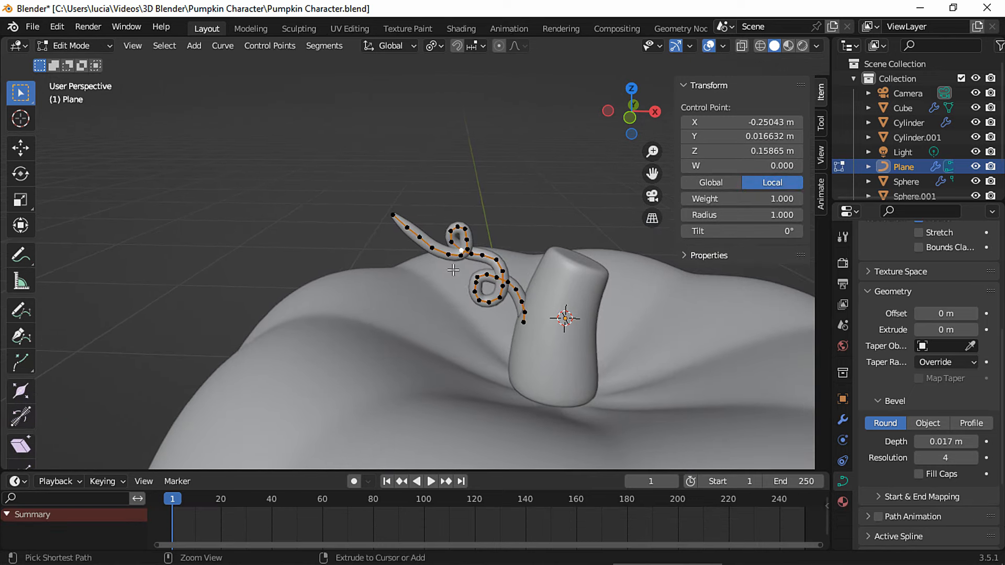
{"action": "middle_click_drag", "start_coordinate": [518, 319], "coordinate": [406, 233], "text": "ctrl"}
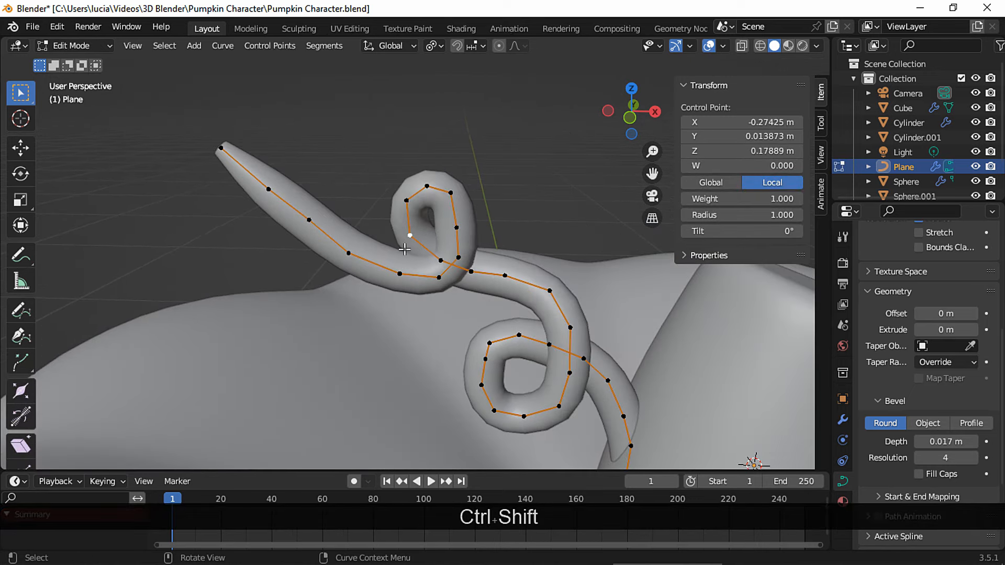
{"action": "key", "text": "g"}
{"action": "left_click", "coordinate": [365, 227]}
{"action": "left_click", "coordinate": [407, 196]}
{"action": "key", "text": "g"}
{"action": "left_click", "coordinate": [411, 163]}
{"action": "left_click", "coordinate": [437, 182]}
{"action": "key", "text": "g"}
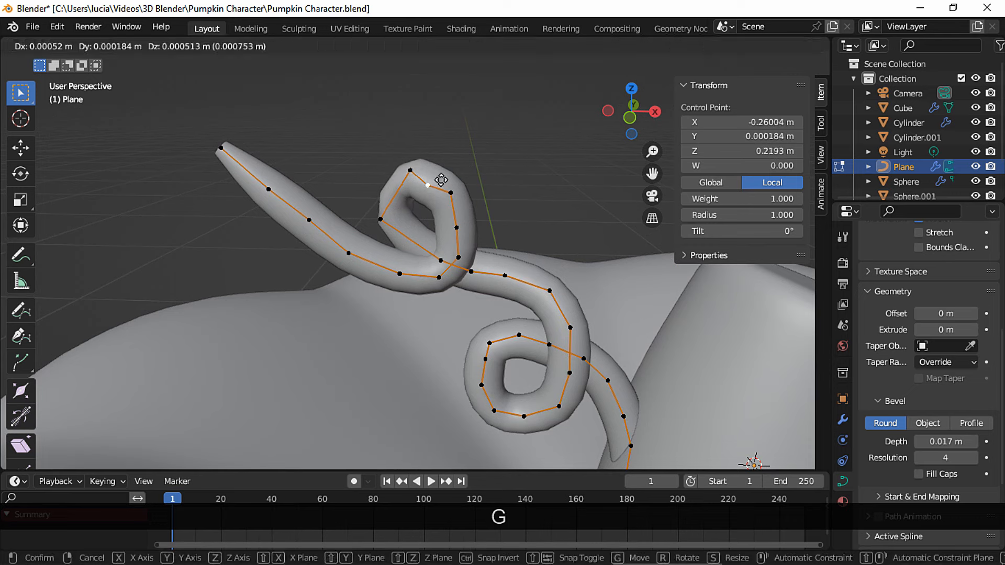
{"action": "left_click", "coordinate": [459, 157]}
Step: Move the upper loop's right-side control points outward and adjust the point at its crossing to round the loop
{"action": "left_click", "coordinate": [454, 192]}
{"action": "key", "text": "g"}
{"action": "left_click", "coordinate": [510, 189]}
{"action": "left_click", "coordinate": [463, 228]}
{"action": "key", "text": "g"}
{"action": "left_click", "coordinate": [534, 242]}
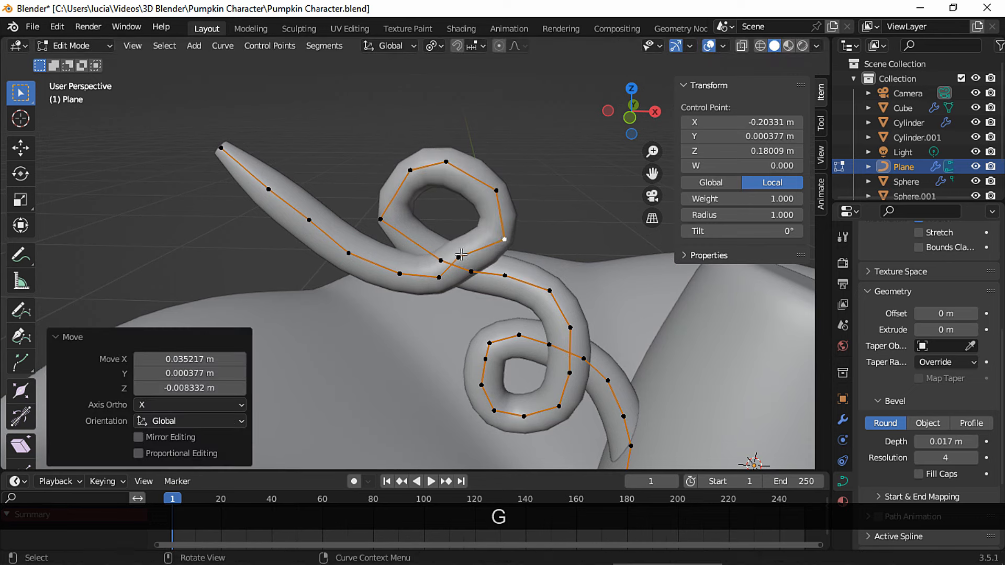
{"action": "left_click", "coordinate": [460, 256]}
{"action": "key", "text": "g"}
{"action": "left_click", "coordinate": [473, 265]}
Step: Fine-tune the upper loop by nudging its upper-right control point and the control point on its left side
{"action": "left_click", "coordinate": [498, 189]}
{"action": "key", "text": "g"}
{"action": "left_click", "coordinate": [480, 173]}
{"action": "scroll", "coordinate": [478, 175], "scroll_direction": "down", "scroll_amount": 3}
{"action": "left_click", "coordinate": [398, 239]}
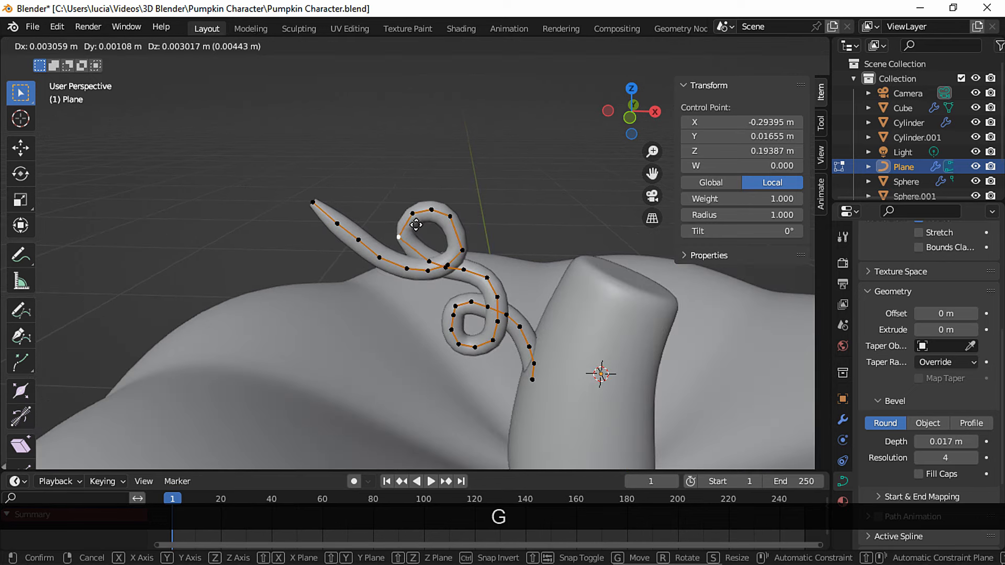
{"action": "left_click", "coordinate": [416, 225]}
Step: Reposition the lower loop's lower-right control point and its two left-side control points to round the loop
{"action": "scroll", "coordinate": [460, 366], "scroll_direction": "up", "scroll_amount": 1}
{"action": "left_click_drag", "start_coordinate": [429, 378], "coordinate": [491, 355], "text": "ctrl"}
{"action": "key", "text": "g"}
{"action": "left_click", "coordinate": [508, 366]}
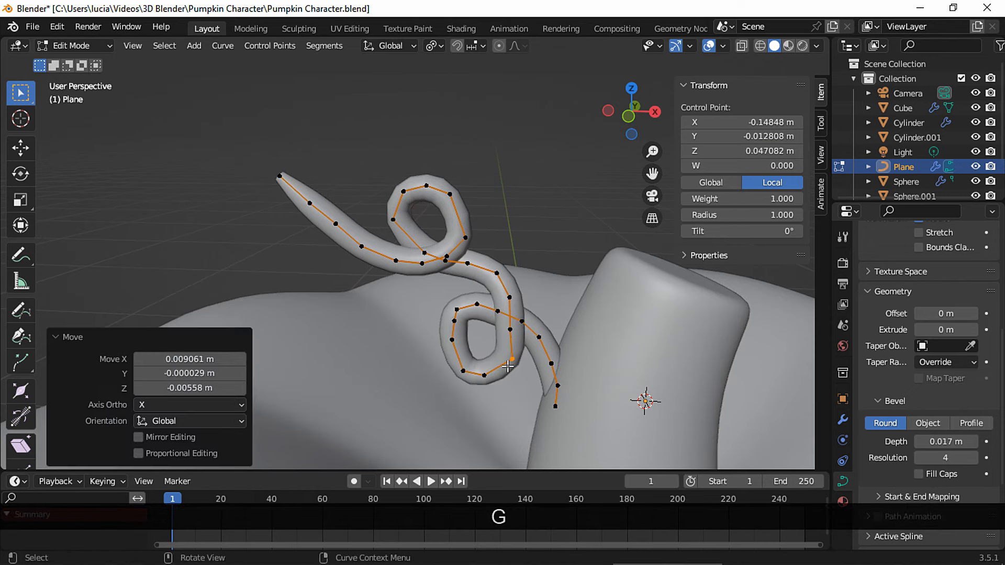
{"action": "left_click", "coordinate": [450, 346]}
{"action": "key", "text": "g"}
{"action": "left_click", "coordinate": [448, 361]}
{"action": "left_click", "coordinate": [453, 323]}
{"action": "left_click", "coordinate": [449, 329]}
{"action": "key", "text": "g"}
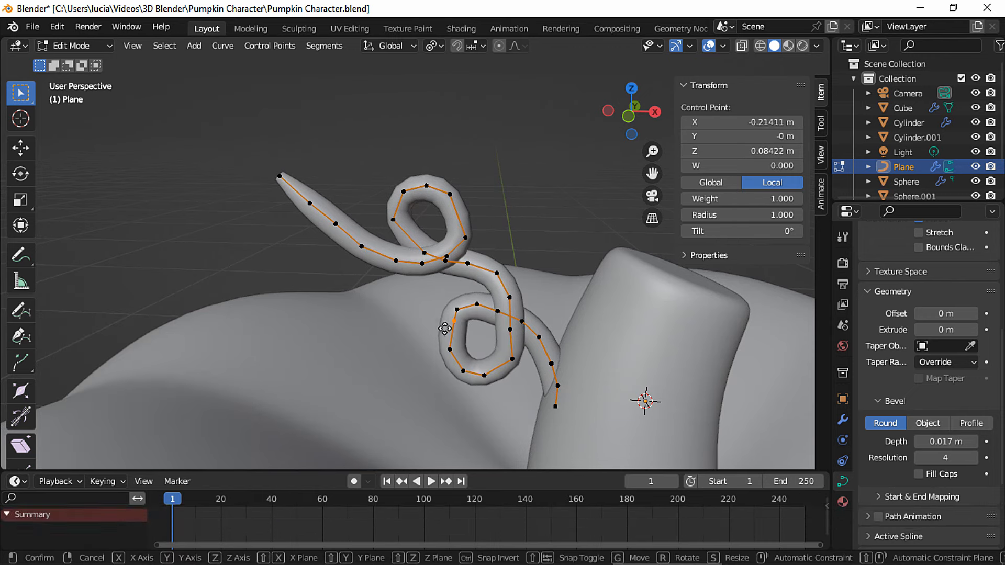
{"action": "left_click", "coordinate": [440, 335]}
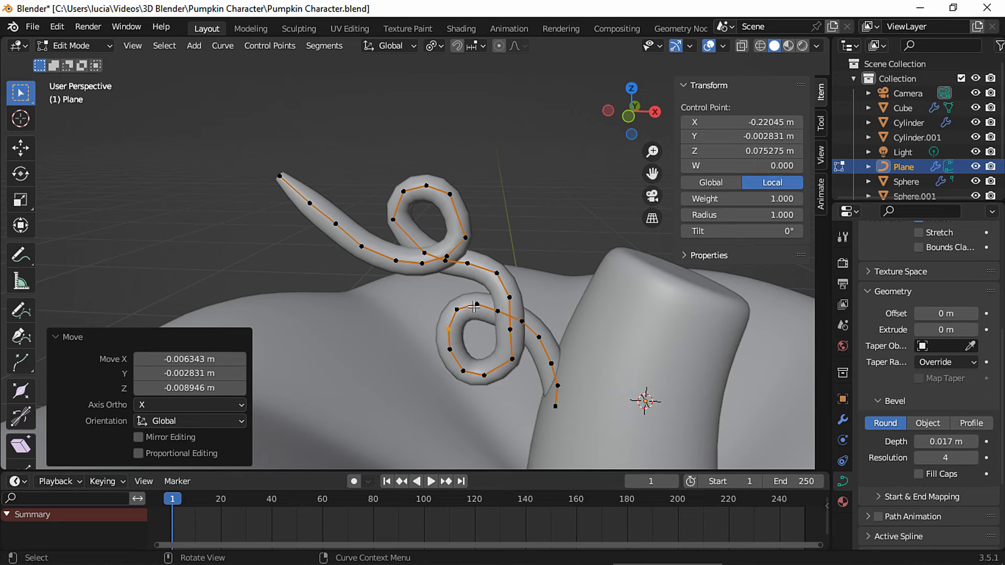
Step: Nudge the two control points along the lower loop's bottom right to smooth its curve
{"action": "left_click", "coordinate": [480, 380]}
{"action": "key", "text": "g"}
{"action": "left_click", "coordinate": [485, 375]}
{"action": "left_click", "coordinate": [518, 365]}
{"action": "key", "text": "g"}
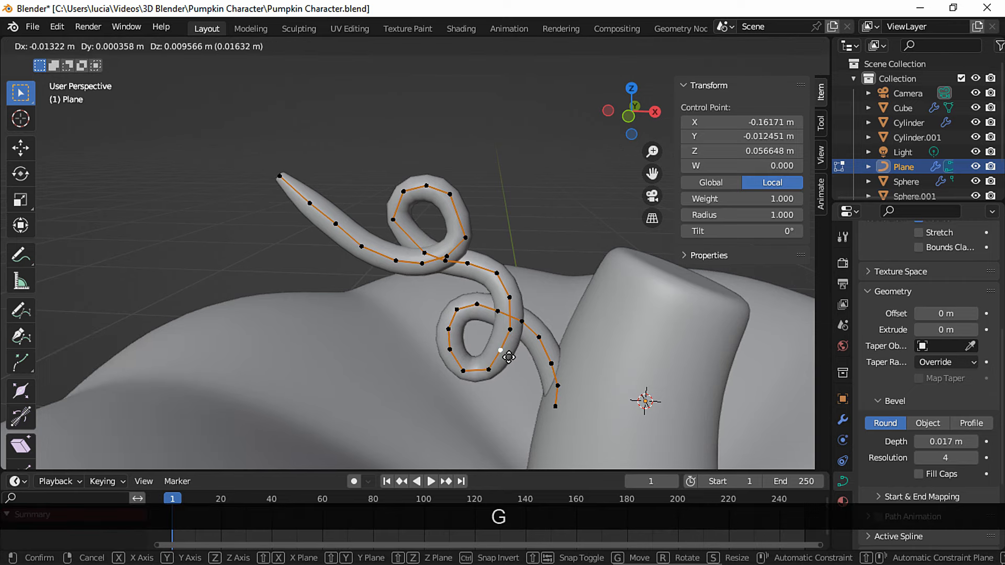
{"action": "left_click", "coordinate": [510, 357]}
Step: Return to Object Mode, deselect the vine and save the file
{"action": "middle_click_drag", "start_coordinate": [516, 209], "coordinate": [511, 278], "text": "ctrl"}
{"action": "key", "text": "Tab"}
{"action": "left_click", "coordinate": [530, 221]}
{"action": "middle_click_drag", "start_coordinate": [529, 221], "coordinate": [501, 303], "text": "ctrl"}
{"action": "key", "text": "ctrl+s"}
Step: Add a plane and, in Edit Mode, scale it by 0.386 along X and by 0.438 overall
{"action": "key", "text": "shift+a"}
{"action": "mouse_move", "coordinate": [511, 266]}
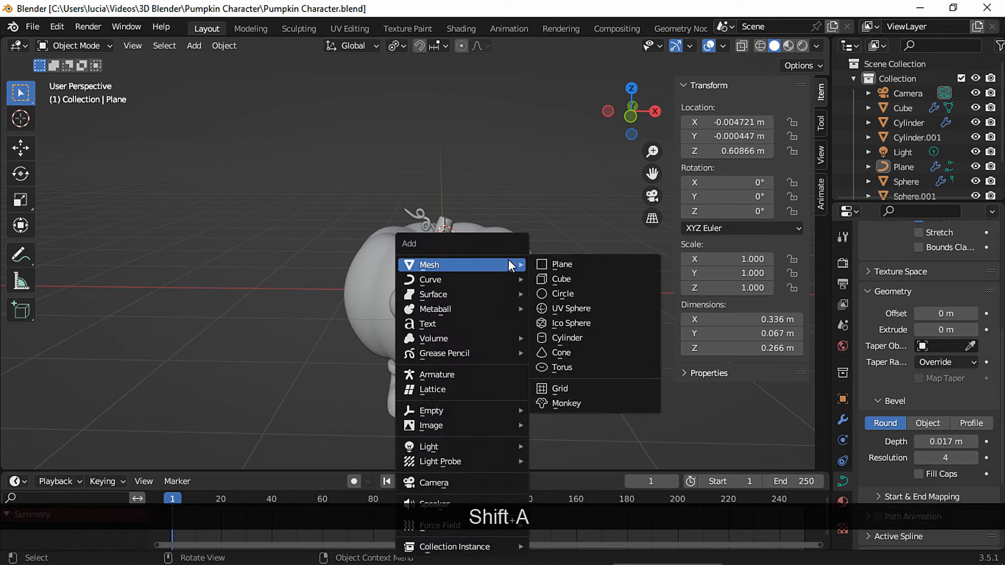
{"action": "left_click", "coordinate": [561, 264]}
{"action": "key", "text": "Tab"}
{"action": "middle_click_drag", "start_coordinate": [568, 262], "coordinate": [571, 325]}
{"action": "key", "text": "s"}
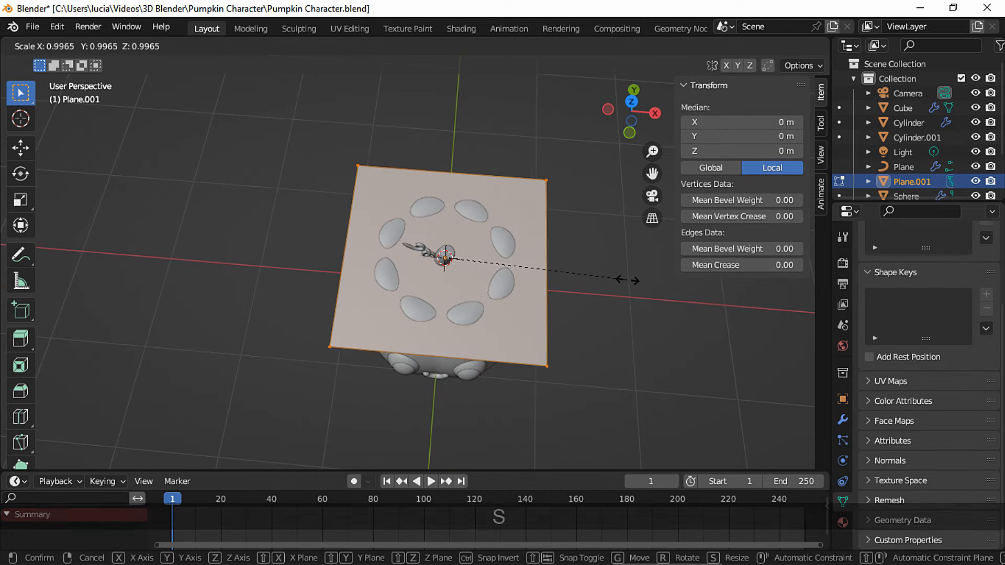
{"action": "key", "text": "x"}
{"action": "left_click", "coordinate": [511, 291]}
{"action": "key", "text": "s"}
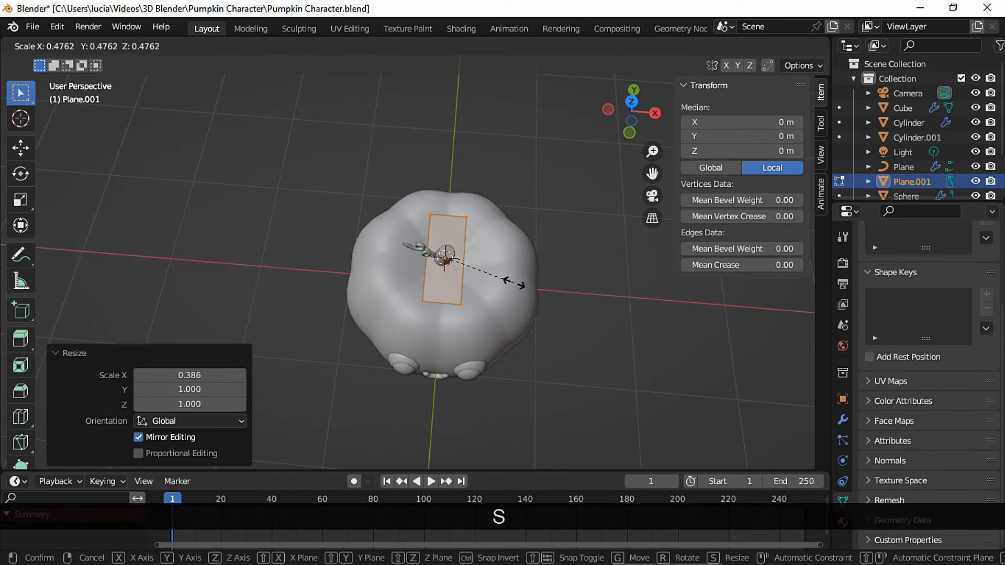
{"action": "left_click", "coordinate": [512, 281]}
Step: Move the plane 1.3922 m along X beside the pumpkin and scale it by 0.73 along Y
{"action": "key", "text": "g"}
{"action": "key", "text": "x"}
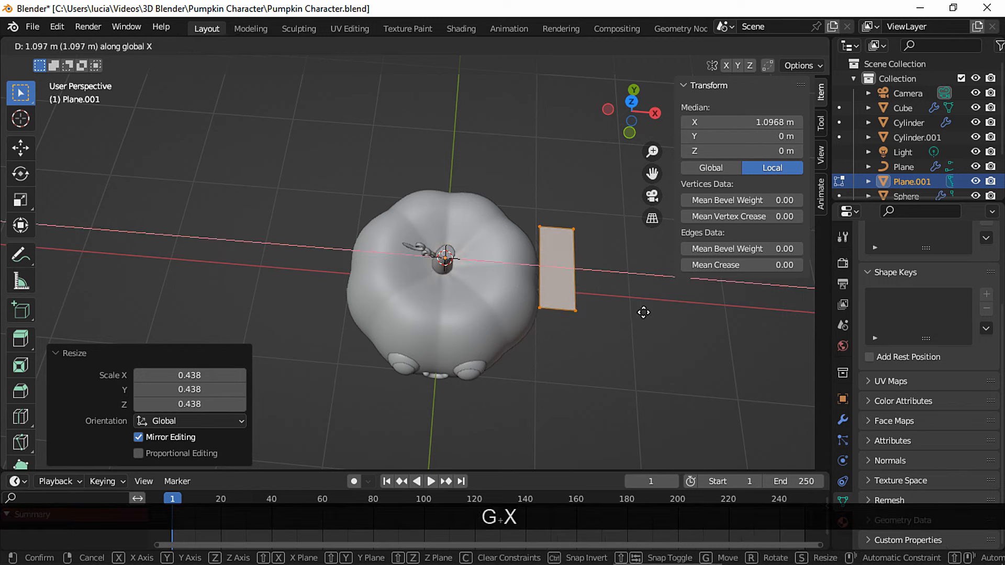
{"action": "left_click", "coordinate": [599, 320]}
{"action": "middle_click_drag", "start_coordinate": [599, 321], "coordinate": [514, 291], "text": "shift"}
{"action": "key", "text": "s"}
{"action": "key", "text": "y"}
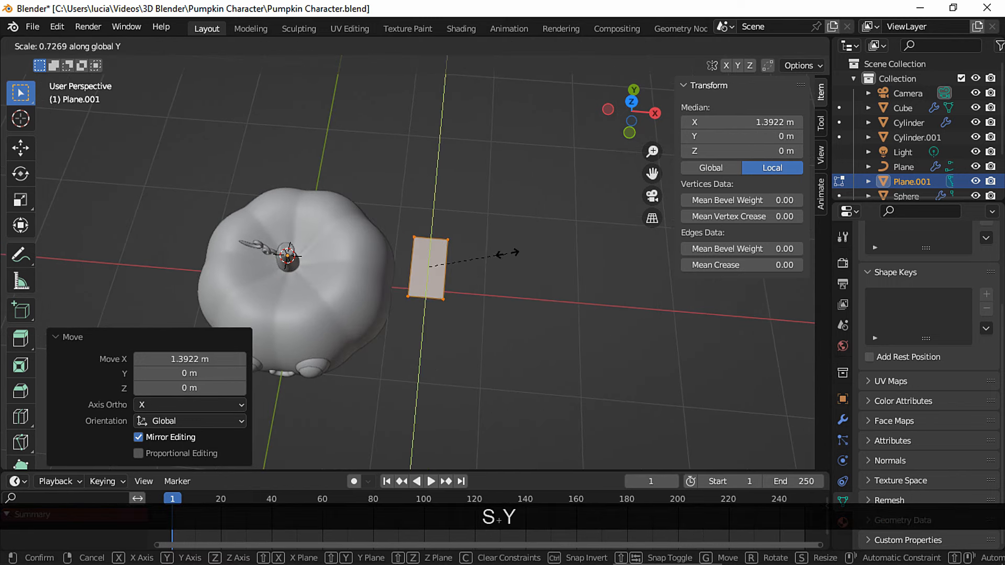
{"action": "left_click", "coordinate": [515, 253]}
Step: Add two evenly spaced loop cuts across the plane's length
{"action": "scroll", "coordinate": [526, 261], "scroll_direction": "up", "scroll_amount": 5}
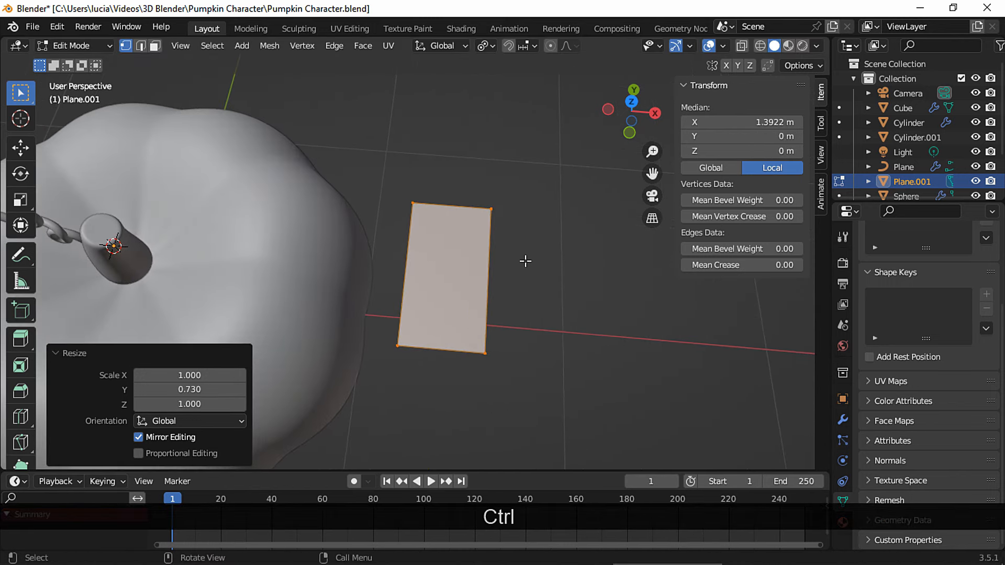
{"action": "left_click", "coordinate": [482, 272]}
{"action": "key", "text": "Escape"}
{"action": "left_click", "coordinate": [241, 324]}
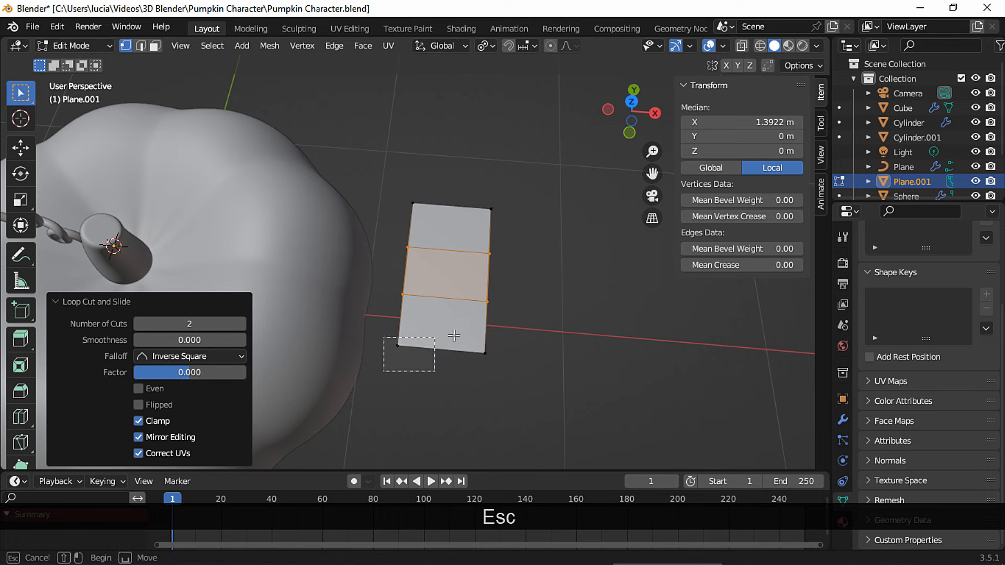
Step: Taper the plane by scaling its front end edge by 0.672 and its back end edge to about a third
{"action": "left_click_drag", "start_coordinate": [454, 335], "coordinate": [498, 336]}
{"action": "key", "text": "s"}
{"action": "left_click", "coordinate": [501, 327]}
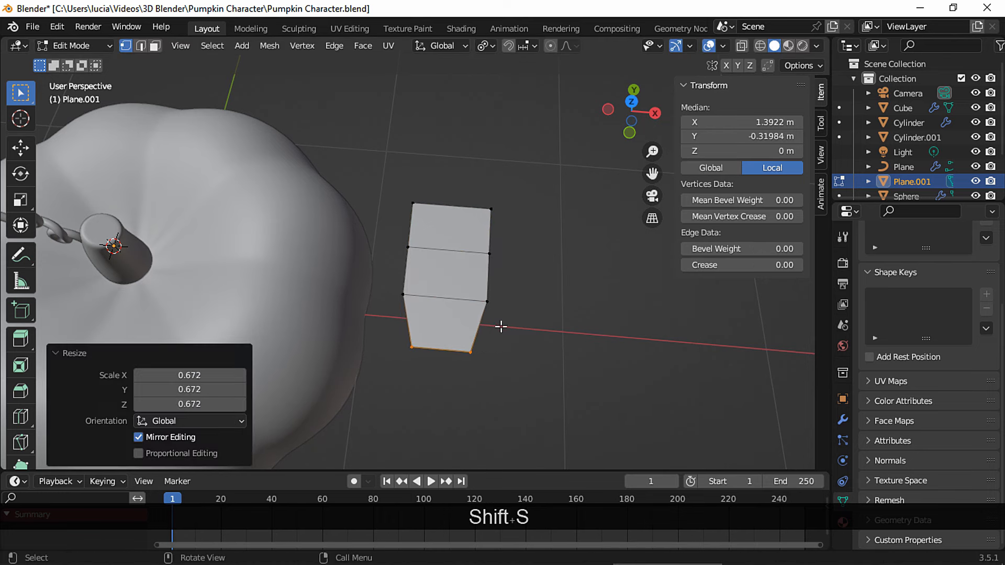
{"action": "left_click_drag", "start_coordinate": [401, 194], "coordinate": [500, 220]}
{"action": "key", "text": "s"}
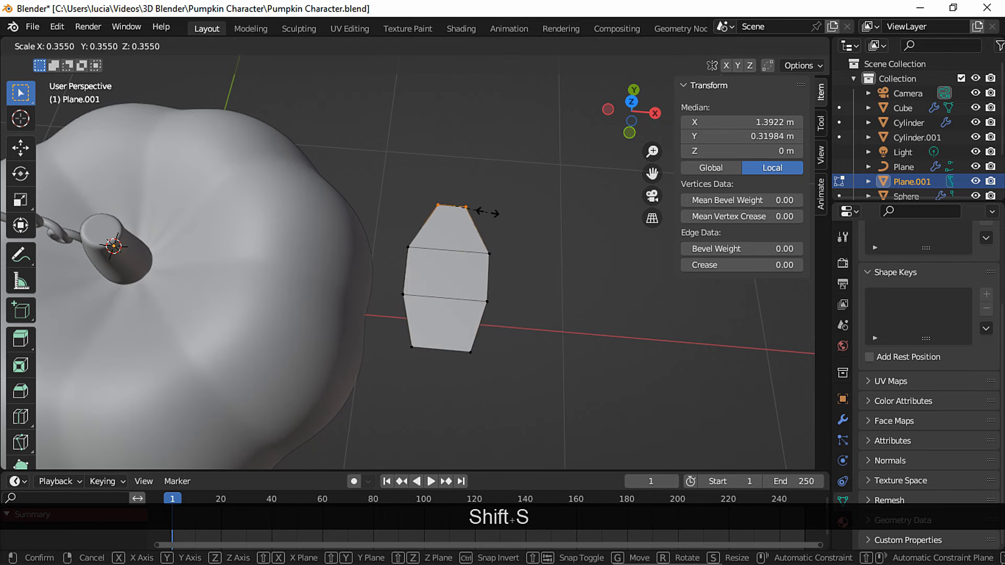
{"action": "left_click", "coordinate": [473, 217]}
Step: Scale the rear cross edge by 0.85, narrow the front end edge slightly more and clear the selection
{"action": "left_click", "coordinate": [403, 246]}
{"action": "left_click", "coordinate": [490, 253], "text": "shift"}
{"action": "key", "text": "s"}
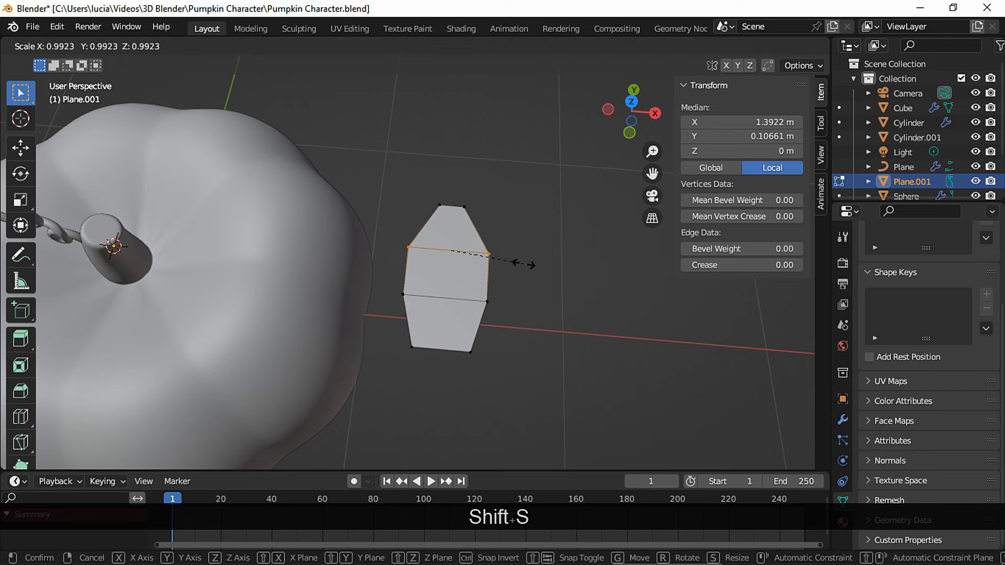
{"action": "left_click", "coordinate": [513, 260]}
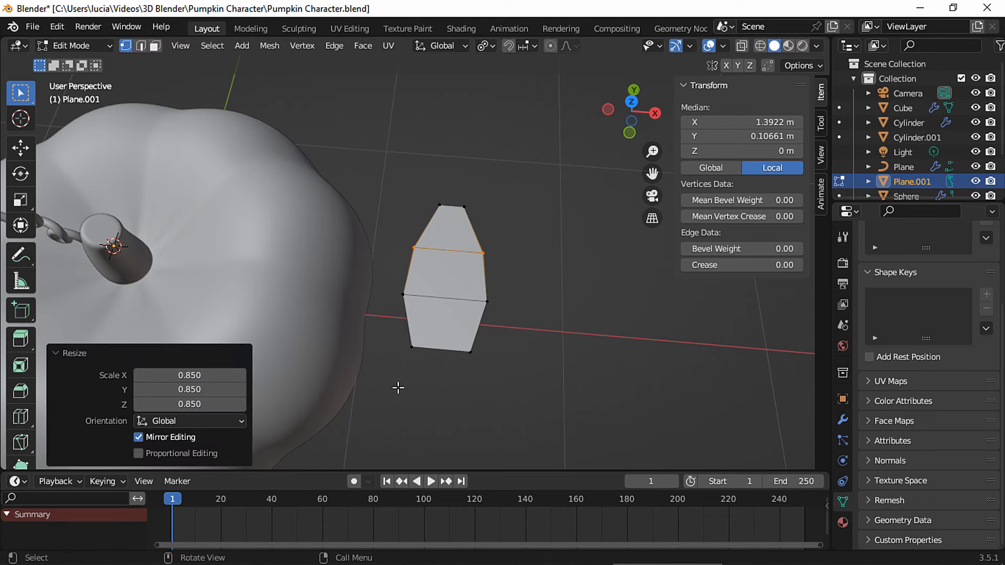
{"action": "left_click_drag", "start_coordinate": [396, 371], "coordinate": [483, 339]}
{"action": "key", "text": "s"}
{"action": "left_click", "coordinate": [518, 356]}
{"action": "left_click", "coordinate": [521, 337]}
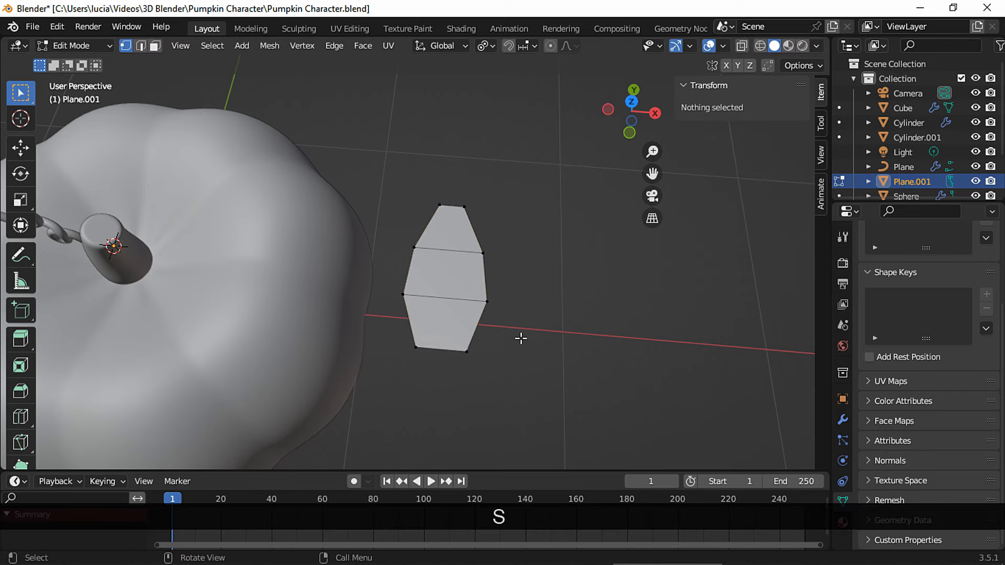
Step: Select both end edges of the plane and lower them 0.11179 m along Z to arch the shape
{"action": "middle_click_drag", "start_coordinate": [620, 321], "coordinate": [455, 355]}
{"action": "left_click_drag", "start_coordinate": [267, 231], "coordinate": [311, 350]}
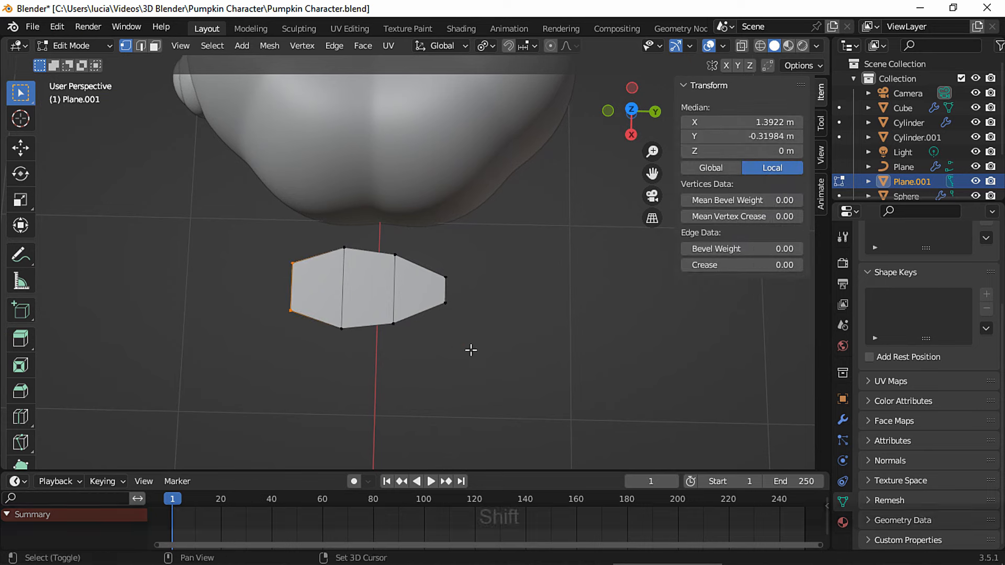
{"action": "left_click_drag", "start_coordinate": [480, 355], "coordinate": [422, 246], "text": "shift"}
{"action": "middle_click_drag", "start_coordinate": [431, 362], "coordinate": [412, 278]}
{"action": "key", "text": "g"}
{"action": "key", "text": "z"}
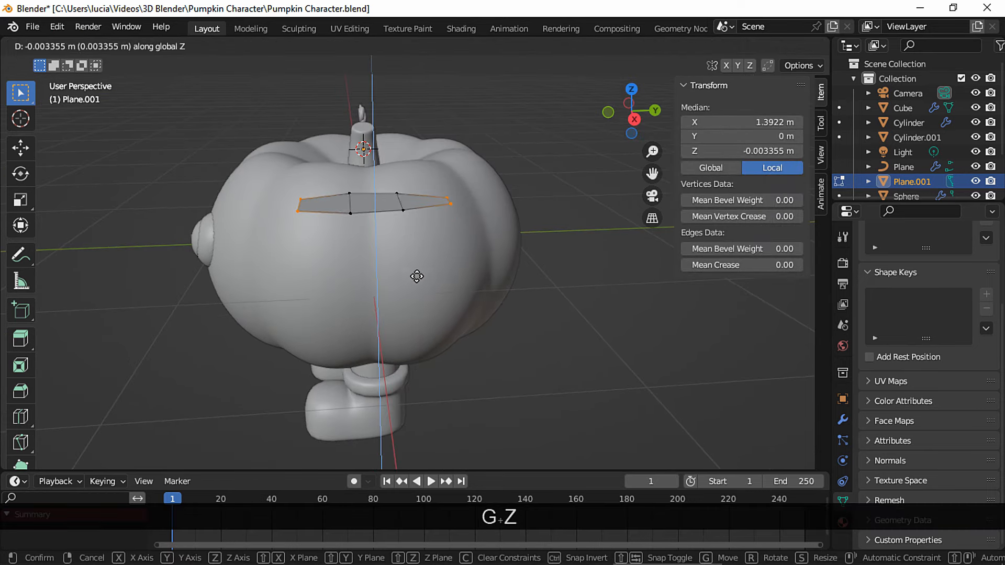
{"action": "left_click", "coordinate": [414, 297]}
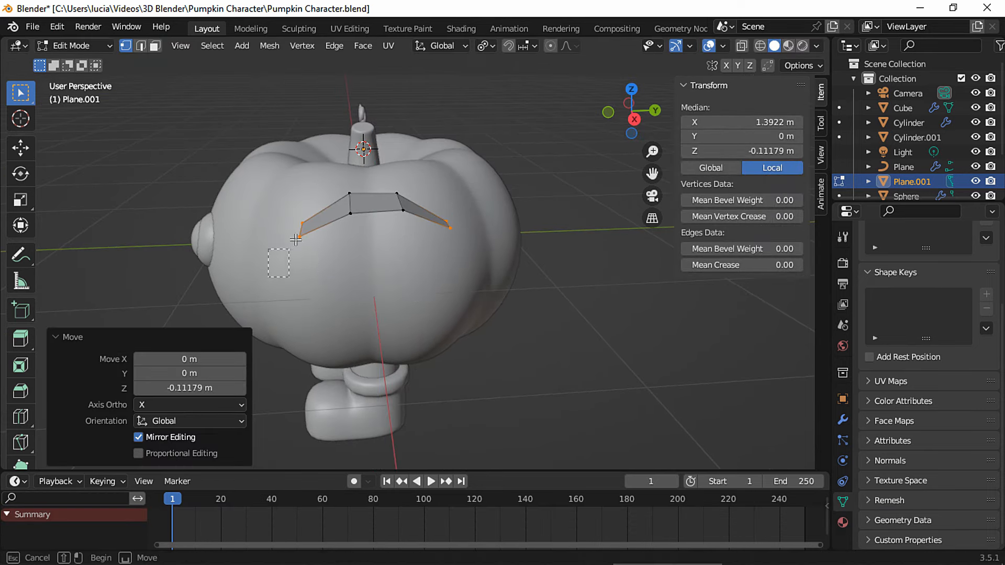
Step: Move the arched plane's front and back end edges inward toward its middle
{"action": "left_click_drag", "start_coordinate": [296, 239], "coordinate": [321, 240]}
{"action": "key", "text": "g"}
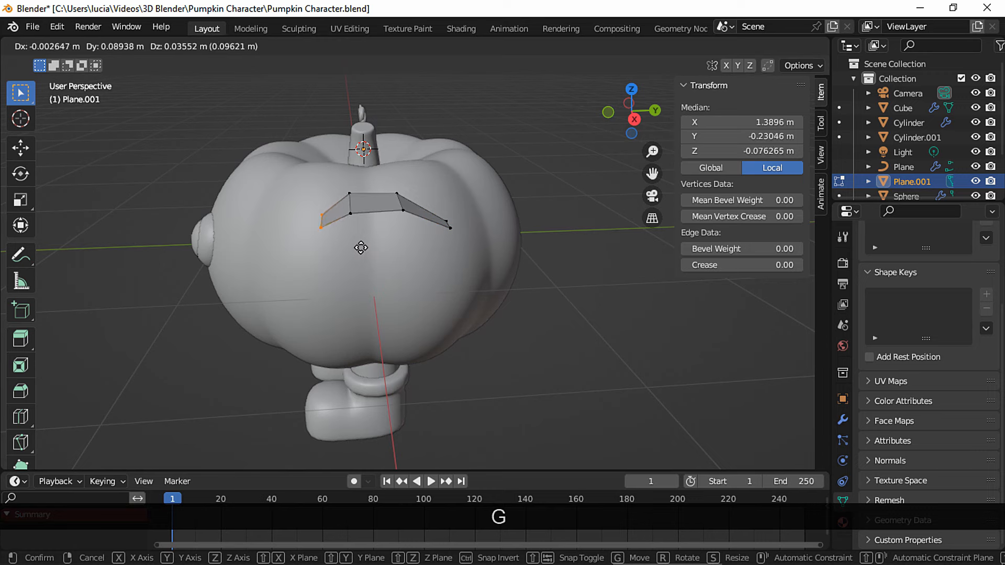
{"action": "left_click", "coordinate": [361, 250]}
{"action": "left_click_drag", "start_coordinate": [421, 201], "coordinate": [469, 239]}
{"action": "key", "text": "g"}
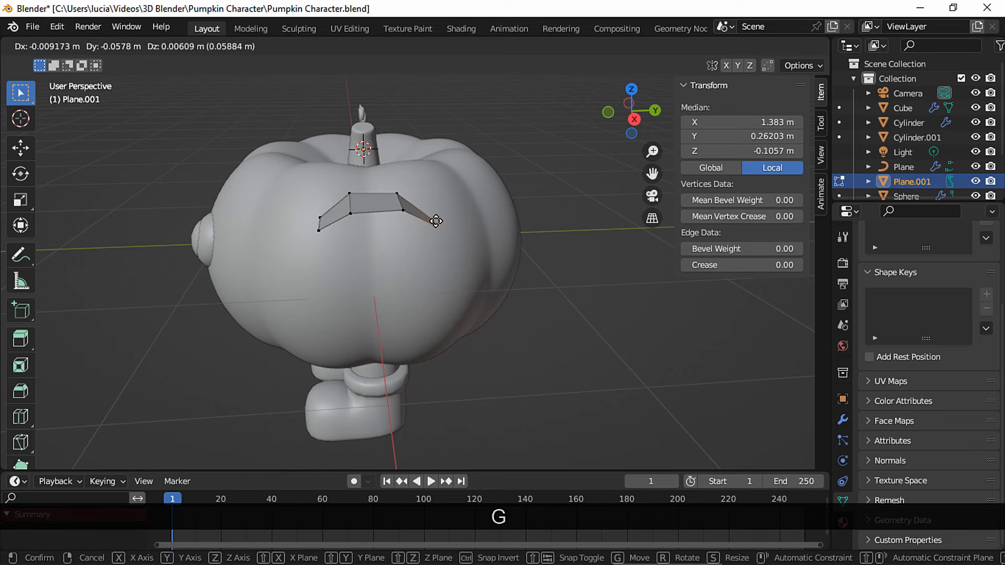
{"action": "left_click", "coordinate": [427, 250]}
Step: Add one centred loop cut running lengthwise through the arched plane
{"action": "scroll", "coordinate": [518, 308], "scroll_direction": "up", "scroll_amount": 3}
{"action": "middle_click_drag", "start_coordinate": [427, 251], "coordinate": [442, 274]}
{"action": "key", "text": "ctrl+r"}
{"action": "left_click", "coordinate": [415, 240]}
{"action": "key", "text": "Escape"}
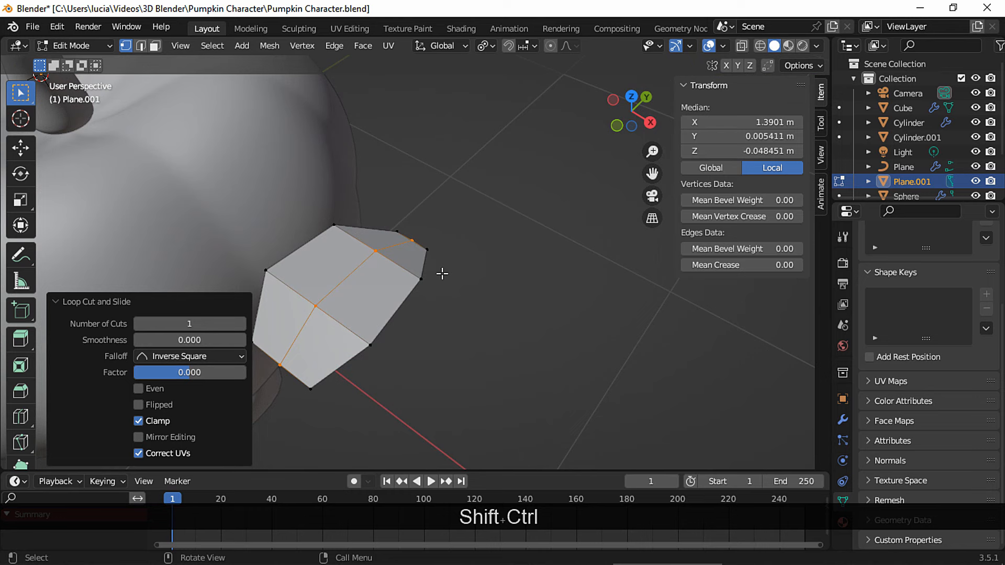
Step: Bevel the middle edge of the lengthwise cut with a width of 0.037 m and one segment
{"action": "left_click", "coordinate": [317, 309]}
{"action": "left_click", "coordinate": [376, 251], "text": "shift"}
{"action": "middle_click_drag", "start_coordinate": [375, 251], "coordinate": [388, 246]}
{"action": "key", "text": "ctrl+b"}
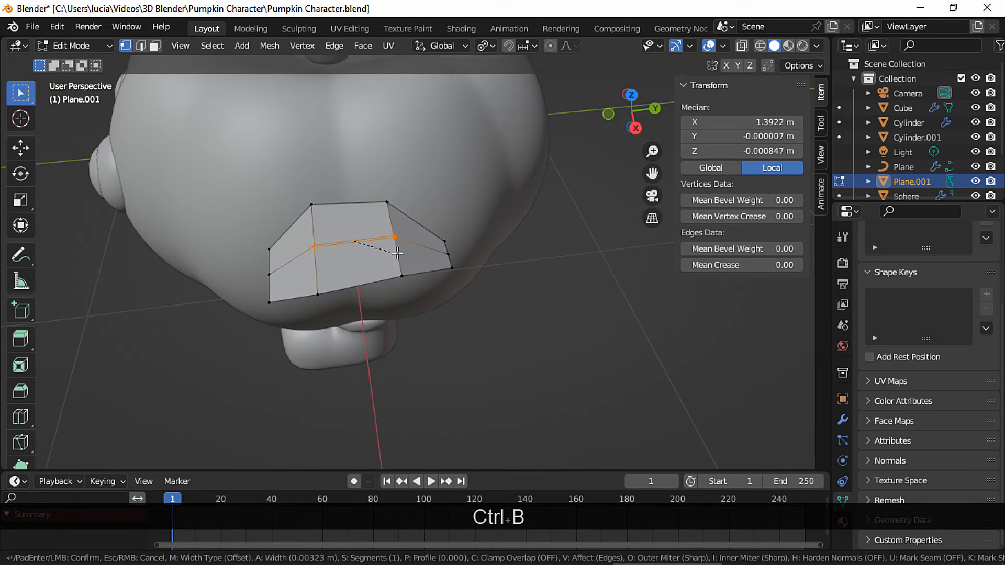
{"action": "left_click", "coordinate": [406, 253]}
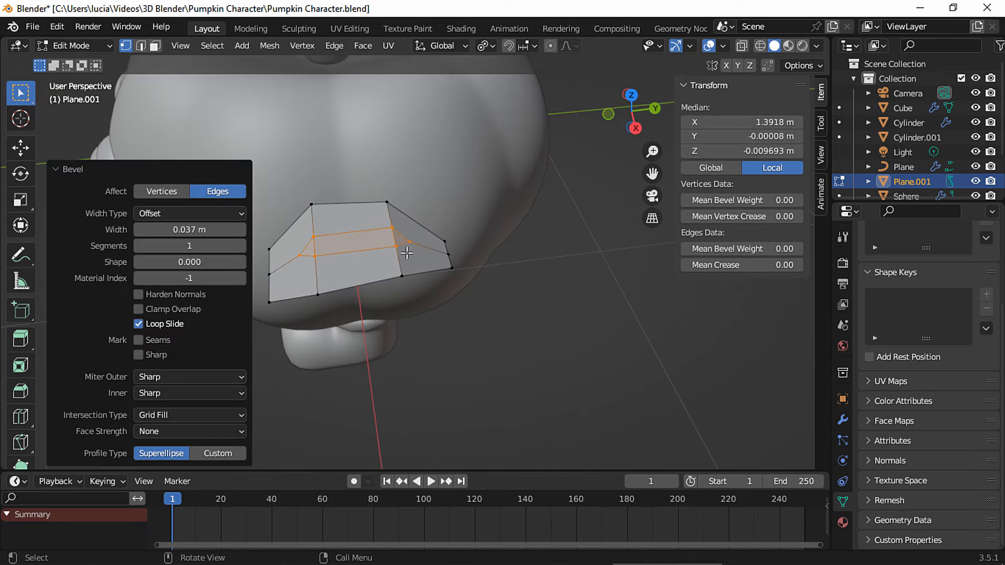
Step: Set the bevel to two segments and slide its pointed tip vertex at one end outward with a factor of 0.655
{"action": "left_click", "coordinate": [242, 245]}
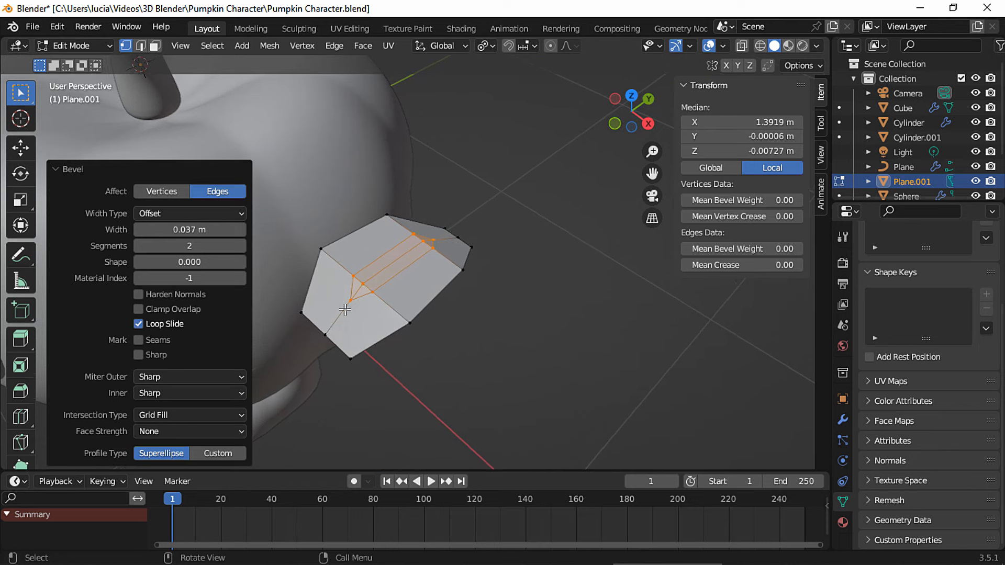
{"action": "left_click", "coordinate": [353, 301]}
{"action": "middle_click_drag", "start_coordinate": [349, 300], "coordinate": [345, 297]}
{"action": "key", "text": "g"}
{"action": "key", "text": "g"}
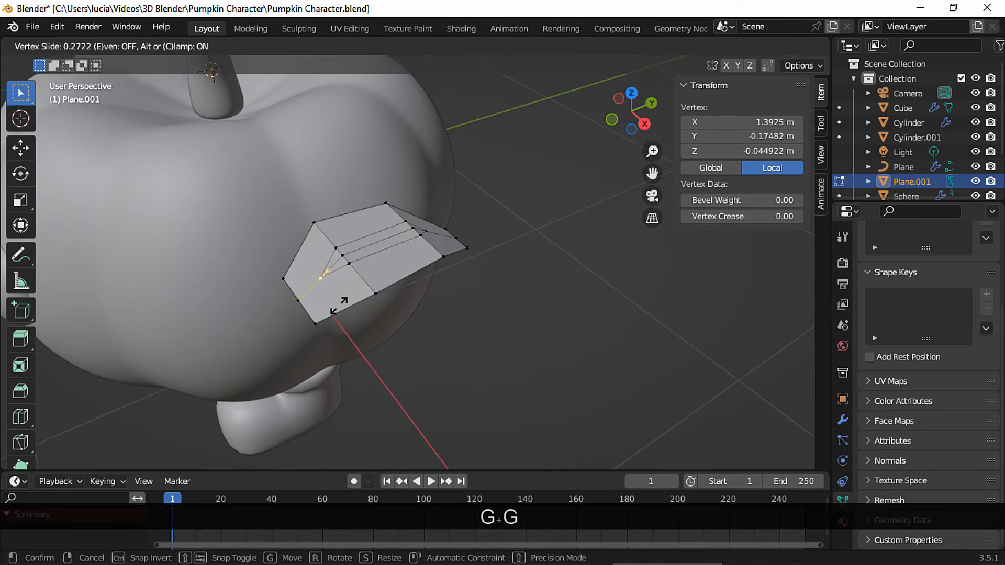
{"action": "left_click", "coordinate": [329, 316]}
Step: Slide the bevel's tip vertex at the opposite end outward toward the plane's end edge with a factor of 0.694
{"action": "middle_click_drag", "start_coordinate": [328, 316], "coordinate": [387, 253]}
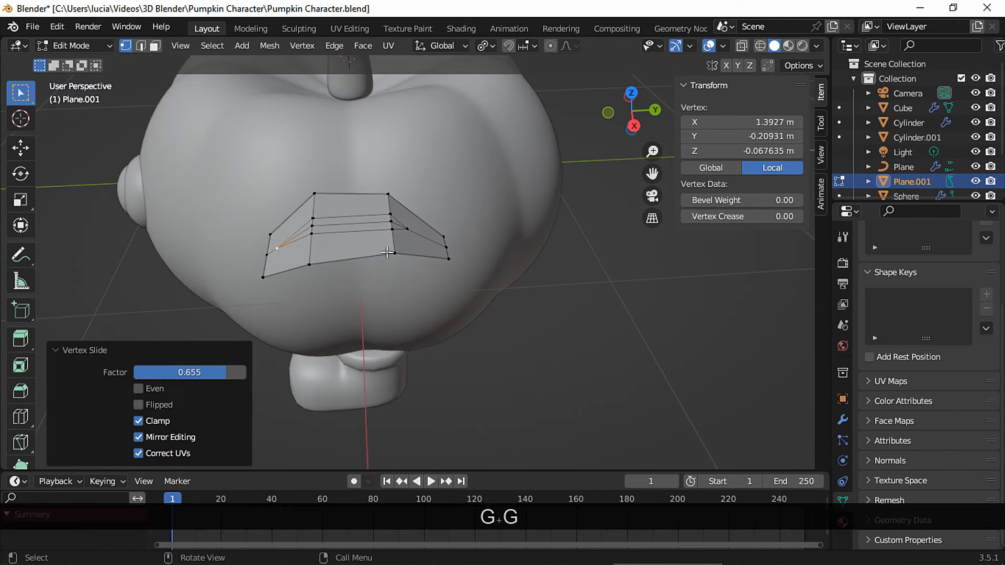
{"action": "key", "text": "g"}
{"action": "key", "text": "g"}
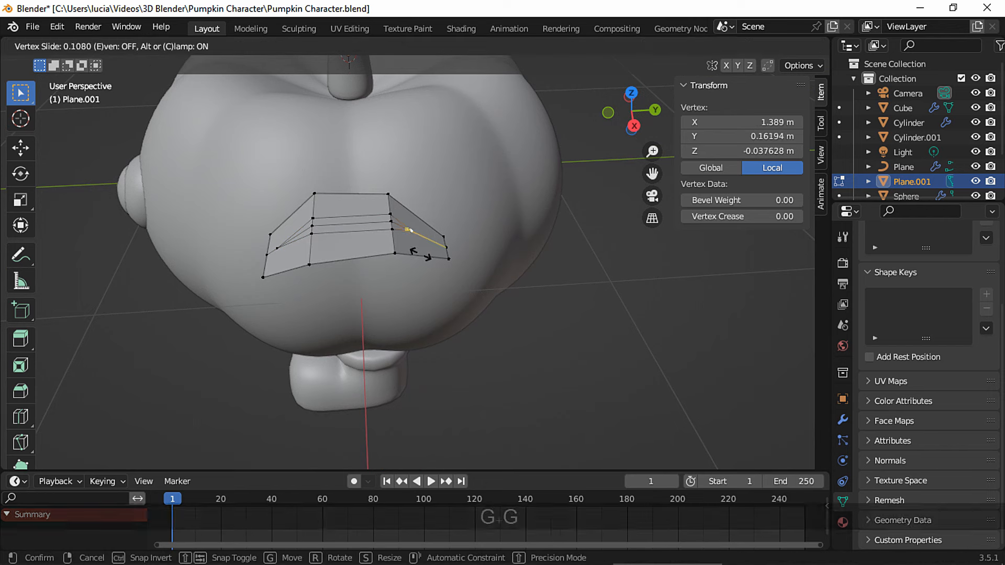
{"action": "left_click", "coordinate": [442, 267]}
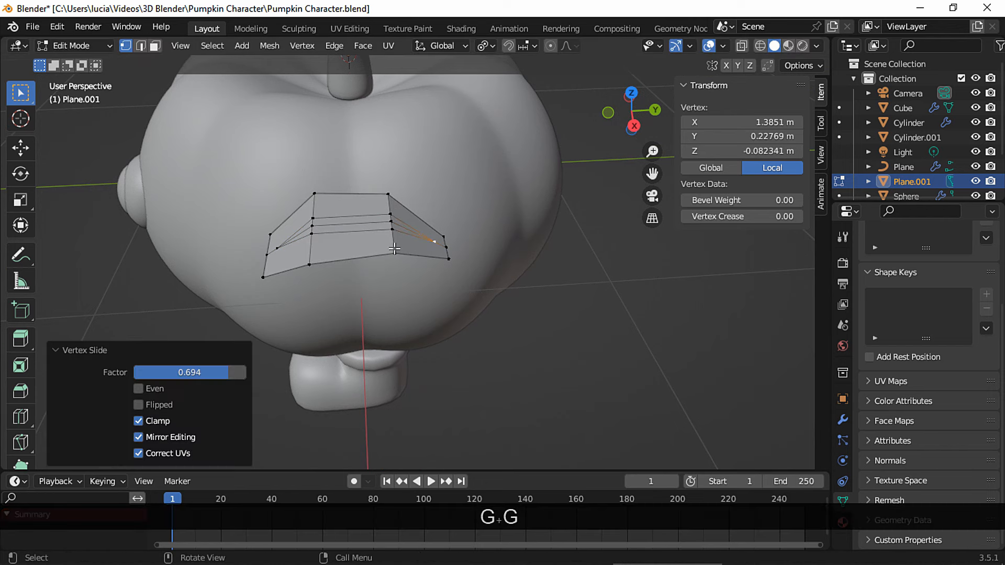
Step: Lower the central lengthwise edge between the bevel edges about 0.04 m along Z to form a groove
{"action": "left_click", "coordinate": [324, 229]}
{"action": "left_click", "coordinate": [389, 224], "text": "shift"}
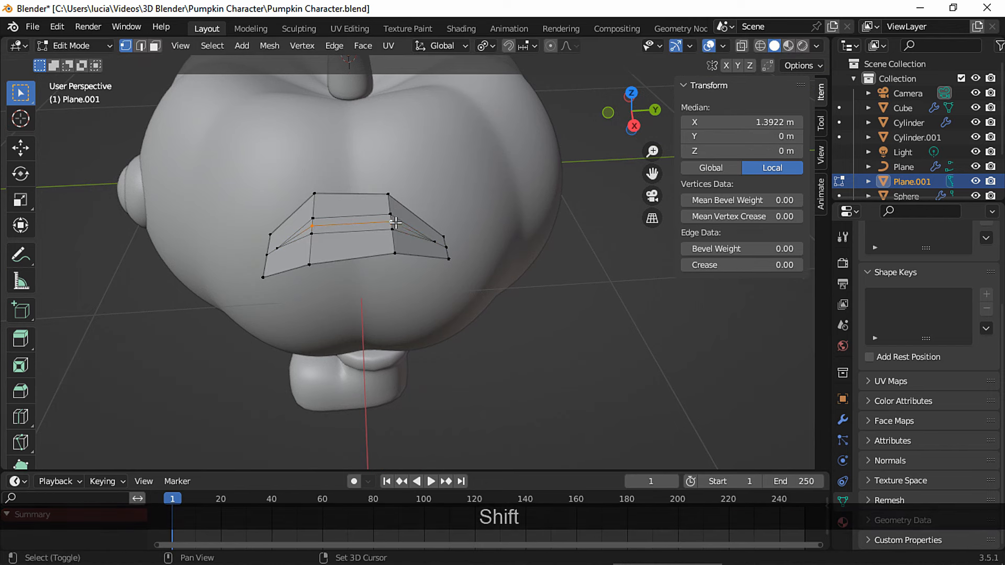
{"action": "key", "text": "g"}
{"action": "key", "text": "z"}
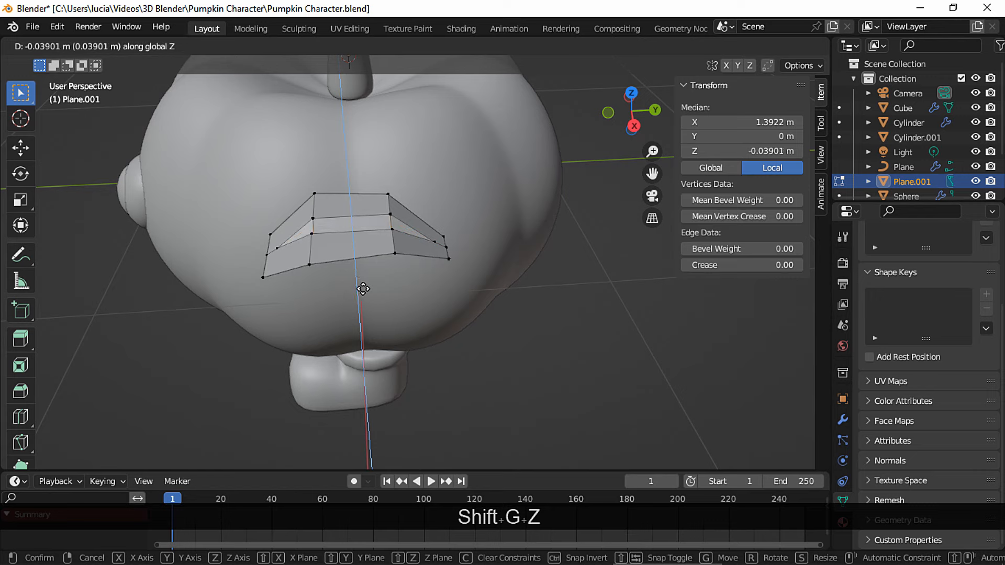
{"action": "left_click", "coordinate": [369, 292]}
Step: Scale the two corner vertices at one end of the plane closer together, using Median Point as the transform pivot
{"action": "middle_click_drag", "start_coordinate": [369, 292], "coordinate": [508, 335]}
{"action": "left_click", "coordinate": [390, 378]}
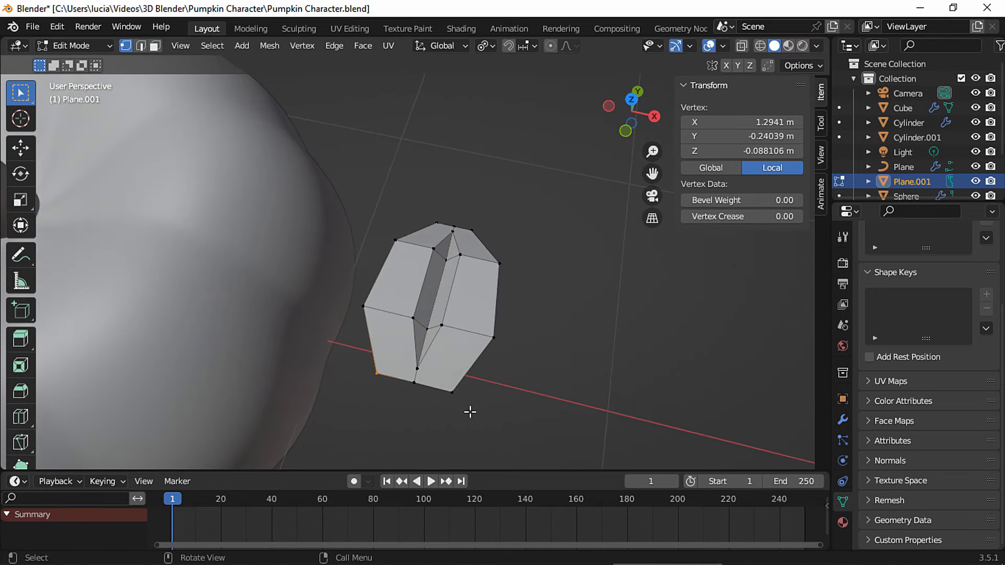
{"action": "left_click", "coordinate": [466, 391], "text": "shift"}
{"action": "middle_click_drag", "start_coordinate": [451, 386], "coordinate": [501, 72]}
{"action": "left_click", "coordinate": [487, 47]}
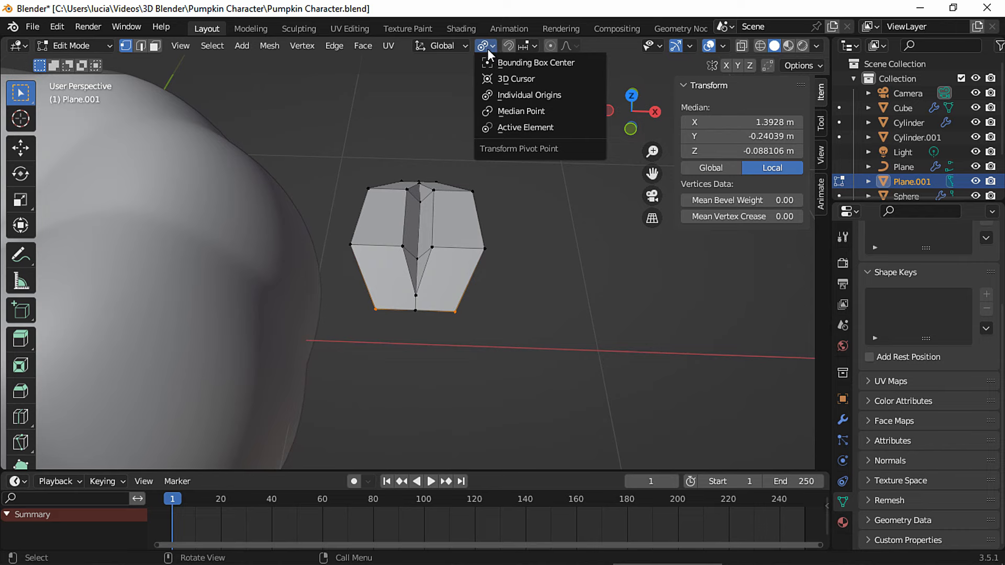
{"action": "left_click", "coordinate": [507, 111]}
{"action": "key", "text": "s"}
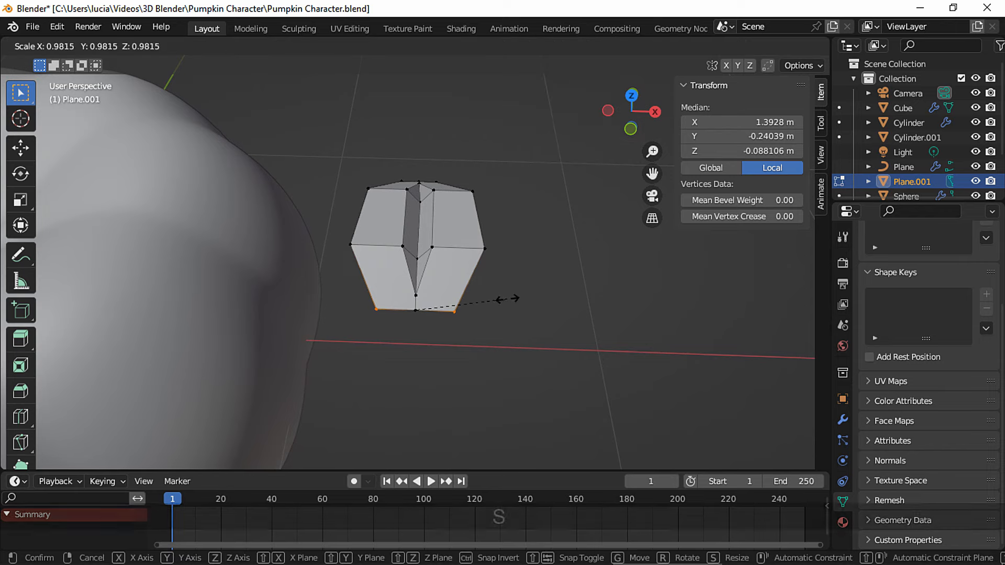
Step: Finish scaling the two corner vertices at the leaf's end and return to Object Mode
{"action": "left_click", "coordinate": [484, 315]}
{"action": "middle_click_drag", "start_coordinate": [484, 315], "coordinate": [506, 300]}
{"action": "key", "text": "Tab"}
Step: Add a Solidify modifier to the leaf and increase its thickness
{"action": "left_click", "coordinate": [844, 418]}
{"action": "left_click", "coordinate": [889, 261]}
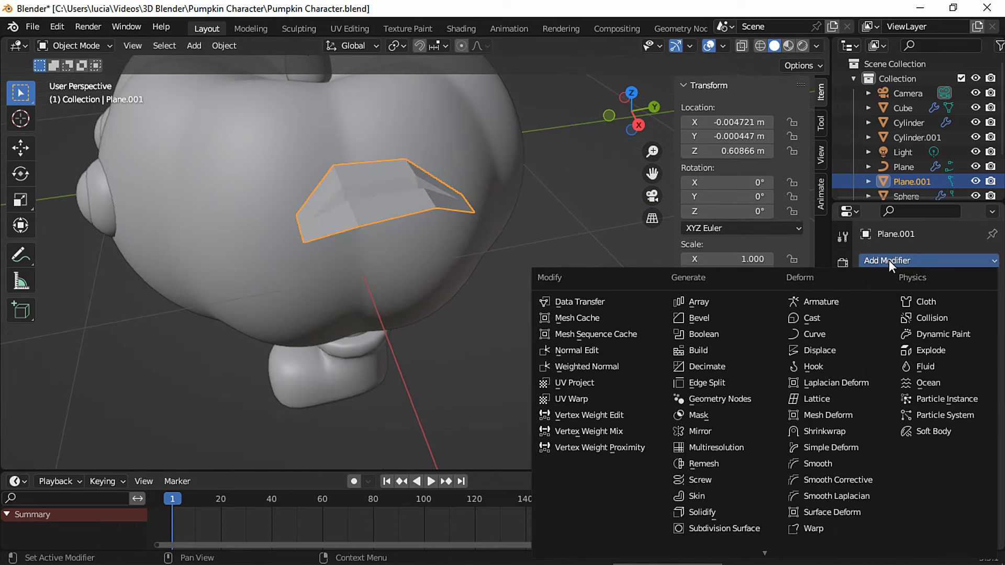
{"action": "left_click", "coordinate": [729, 513]}
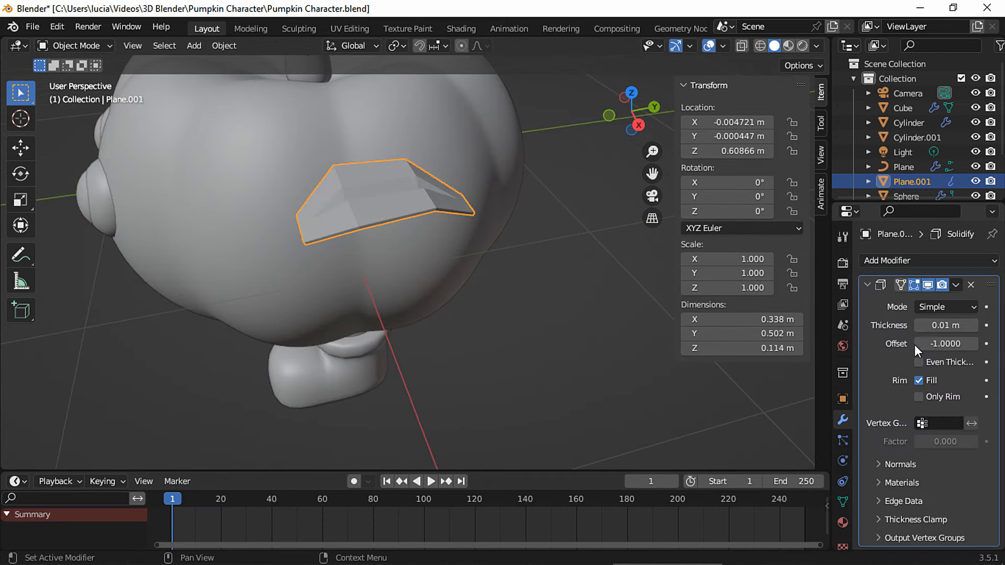
{"action": "mouse_move", "coordinate": [945, 344]}
{"action": "left_mouse_down"}
{"action": "mouse_move", "coordinate": [977, 344]}
{"action": "mouse_move", "coordinate": [938, 326]}
{"action": "left_mouse_up"}
Step: Add a Subdivision Surface modifier with viewport level 2 to the leaf and shade the leaf smooth
{"action": "left_click", "coordinate": [879, 261]}
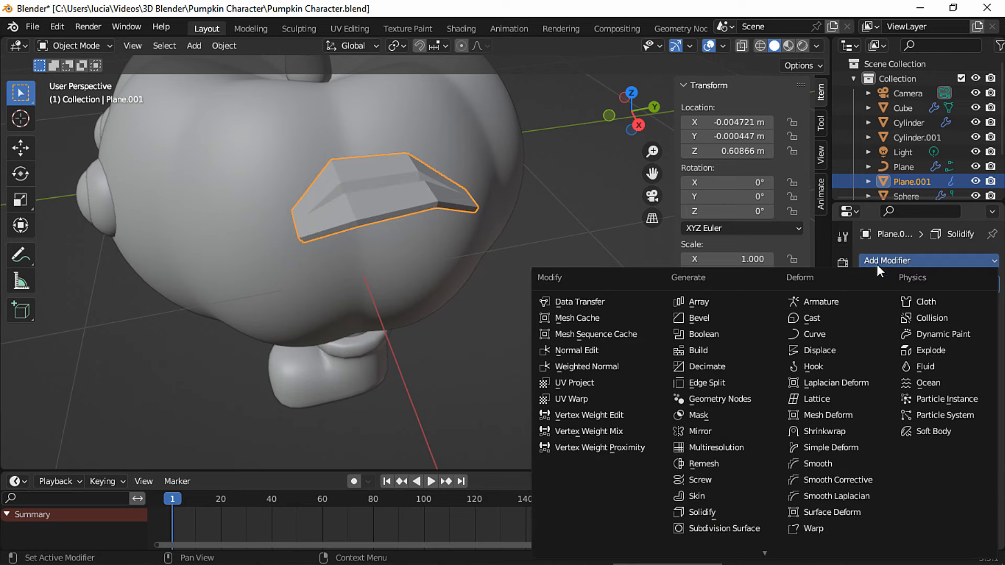
{"action": "left_click", "coordinate": [708, 527]}
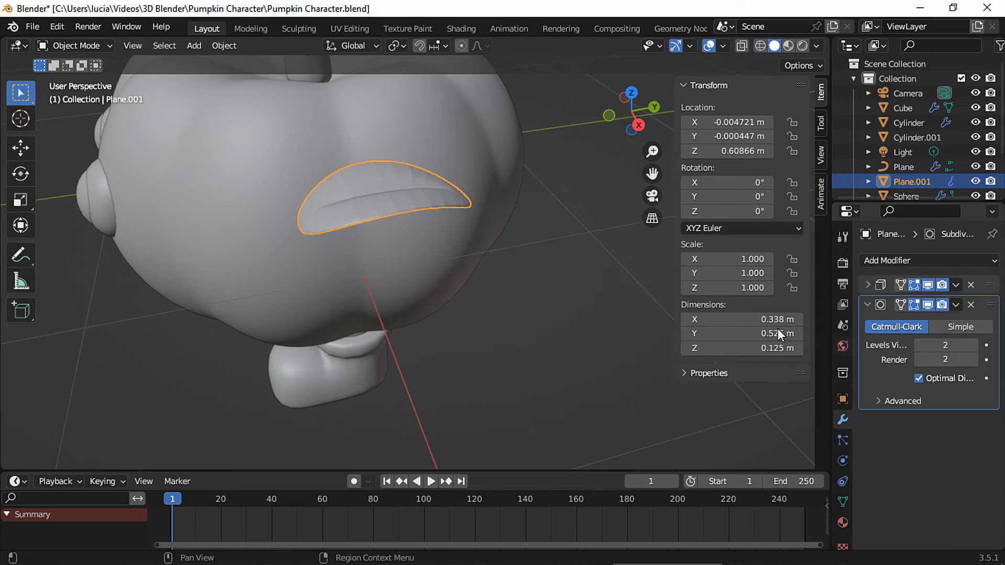
{"action": "right_click", "coordinate": [391, 184]}
{"action": "left_click", "coordinate": [390, 188]}
Step: Slide the vertices at both ends of the leaf's centre fold toward its outer edge, the second by a factor of about 0.577
{"action": "middle_click_drag", "start_coordinate": [400, 200], "coordinate": [454, 276]}
{"action": "key", "text": "Tab"}
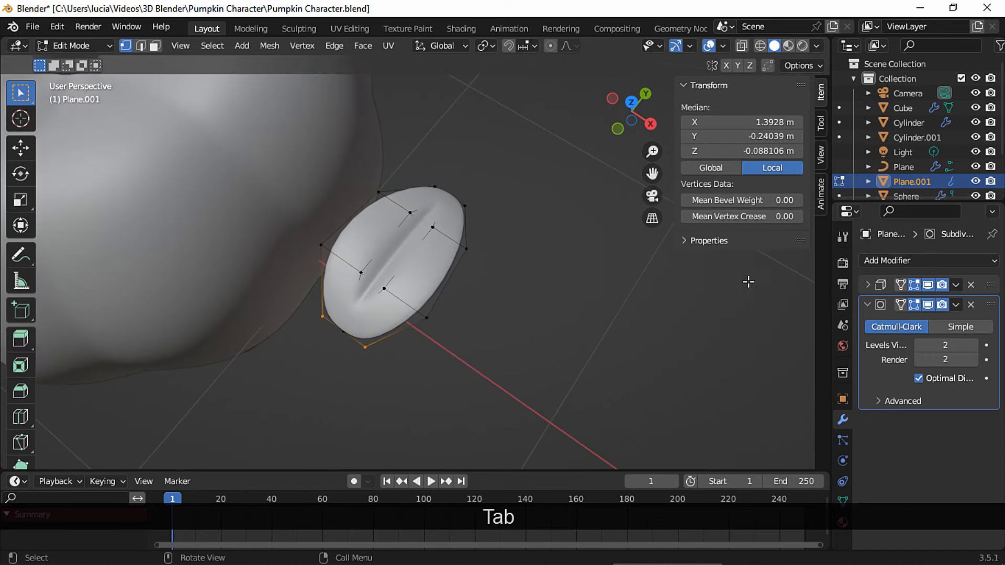
{"action": "middle_click_drag", "start_coordinate": [575, 278], "coordinate": [495, 285]}
{"action": "key", "text": "g"}
{"action": "key", "text": "g"}
{"action": "left_click", "coordinate": [386, 345]}
{"action": "left_click", "coordinate": [546, 236]}
{"action": "key", "text": "g"}
{"action": "key", "text": "g"}
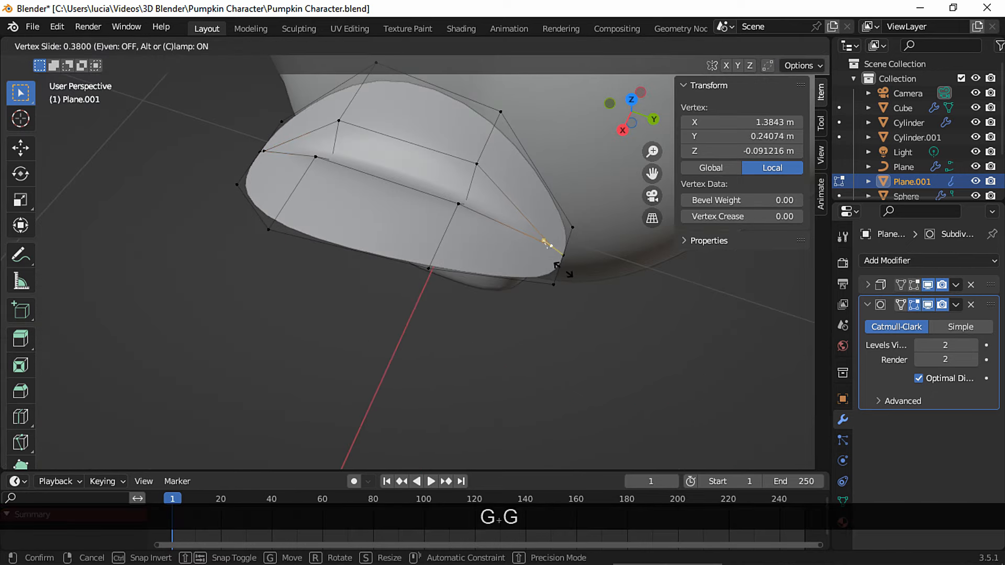
{"action": "left_click", "coordinate": [552, 246]}
Step: Move the two inner vertices at the bottom of the leaf's centre fold along the Z axis
{"action": "middle_click_drag", "start_coordinate": [553, 246], "coordinate": [487, 226]}
{"action": "key", "text": "alt+z"}
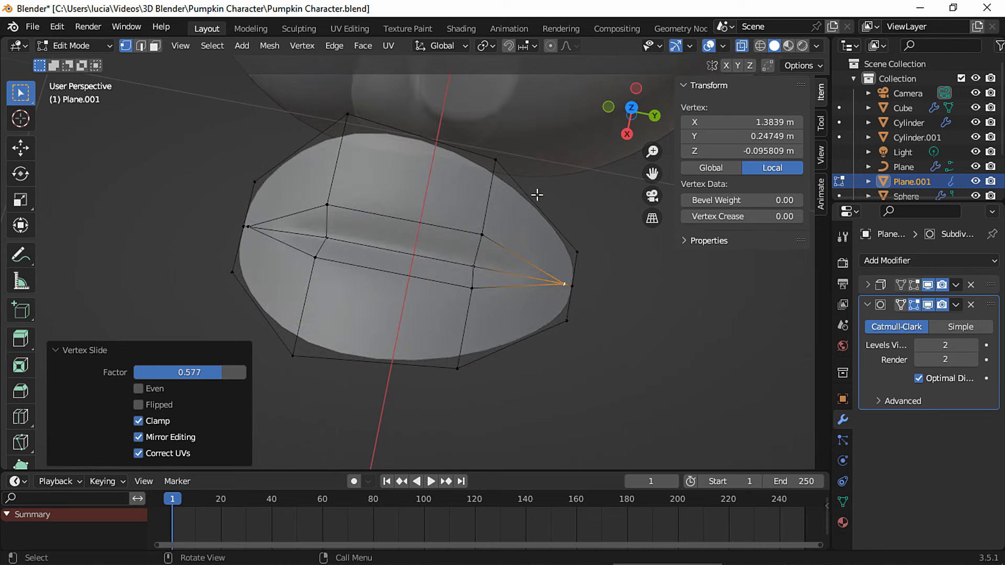
{"action": "left_click", "coordinate": [476, 270]}
{"action": "left_click", "coordinate": [327, 237], "text": "shift"}
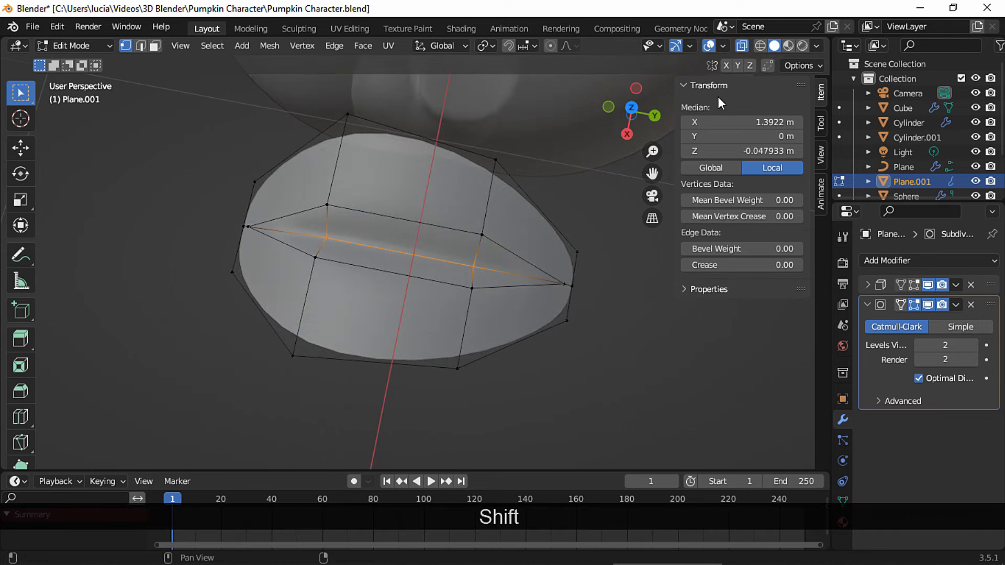
{"action": "left_click", "coordinate": [742, 47]}
{"action": "middle_click_drag", "start_coordinate": [472, 264], "coordinate": [487, 236]}
{"action": "key", "text": "g"}
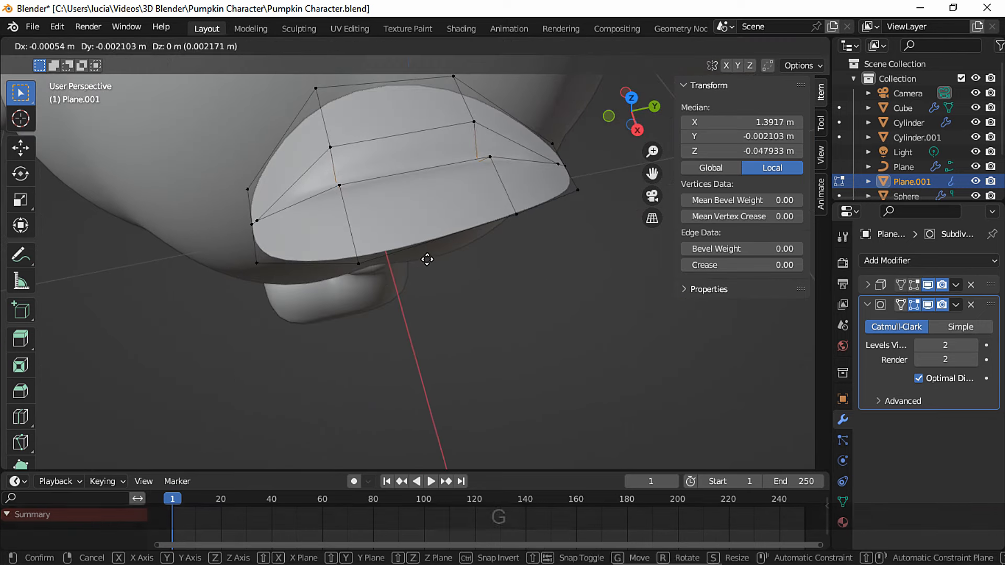
{"action": "key", "text": "z"}
{"action": "left_click", "coordinate": [428, 273]}
{"action": "key", "text": "Tab"}
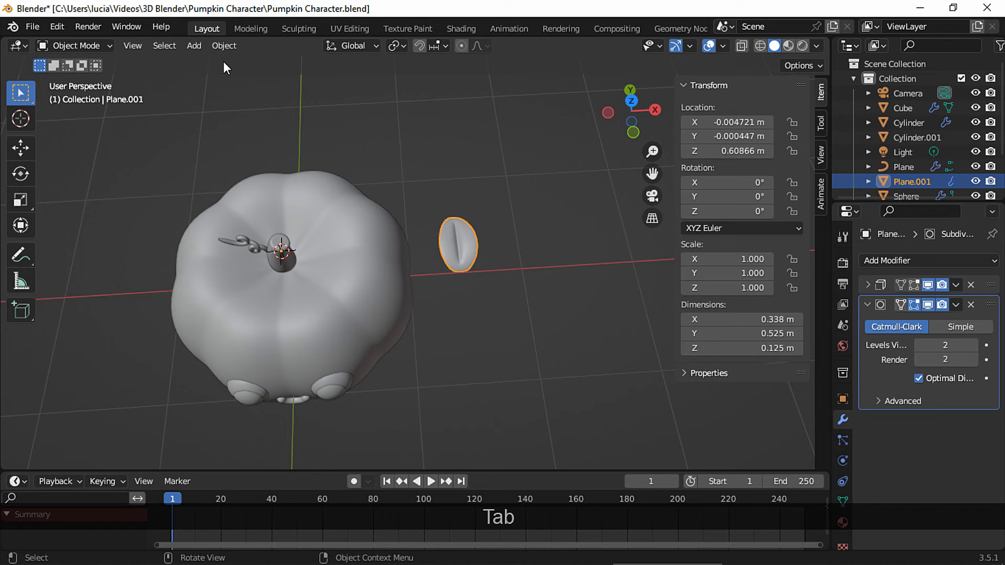
Step: Set the leaf's origin to its geometry and snap the leaf to the 3D cursor at the pumpkin stem
{"action": "left_click", "coordinate": [226, 46]}
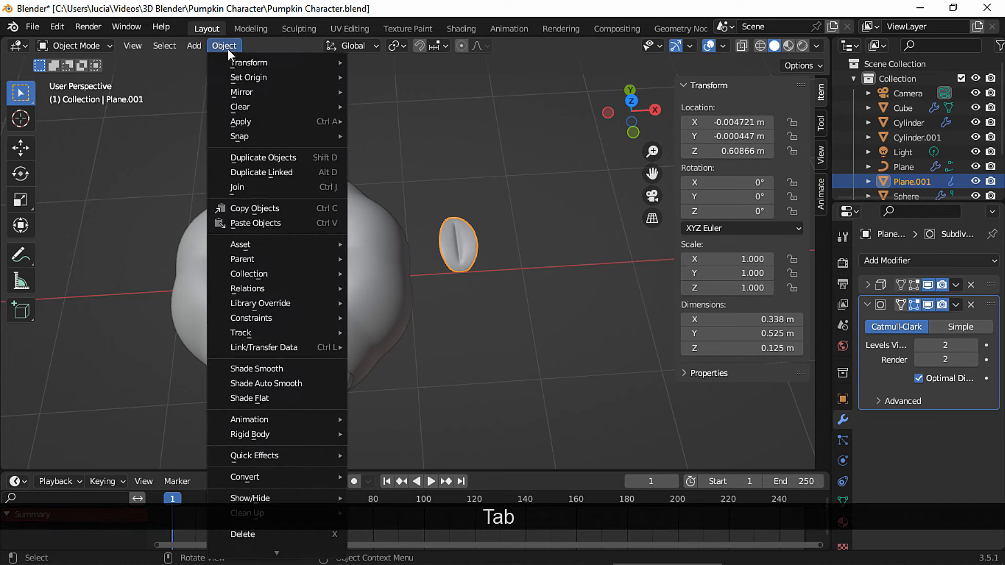
{"action": "mouse_move", "coordinate": [246, 78]}
{"action": "left_click", "coordinate": [426, 98]}
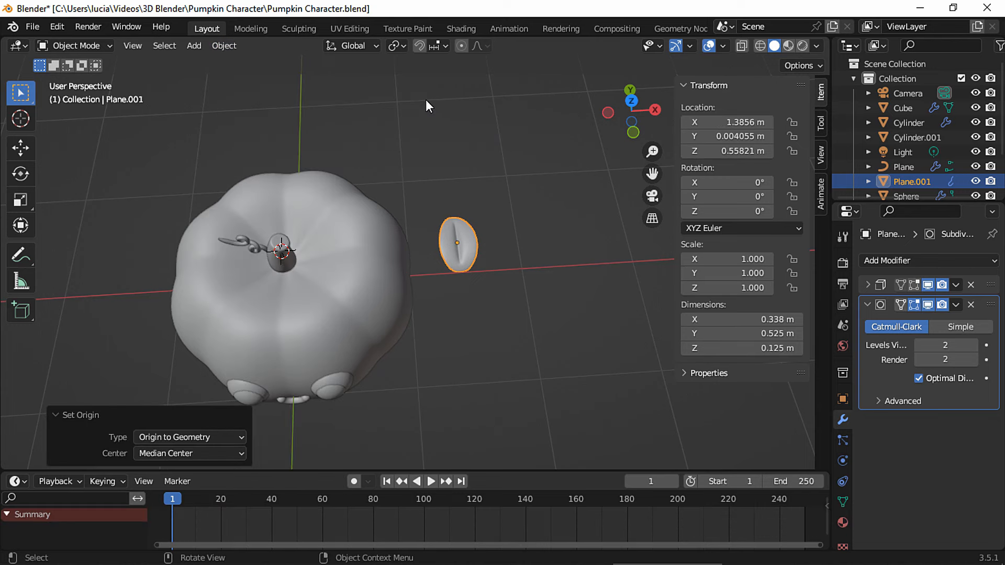
{"action": "key", "text": "shift+s"}
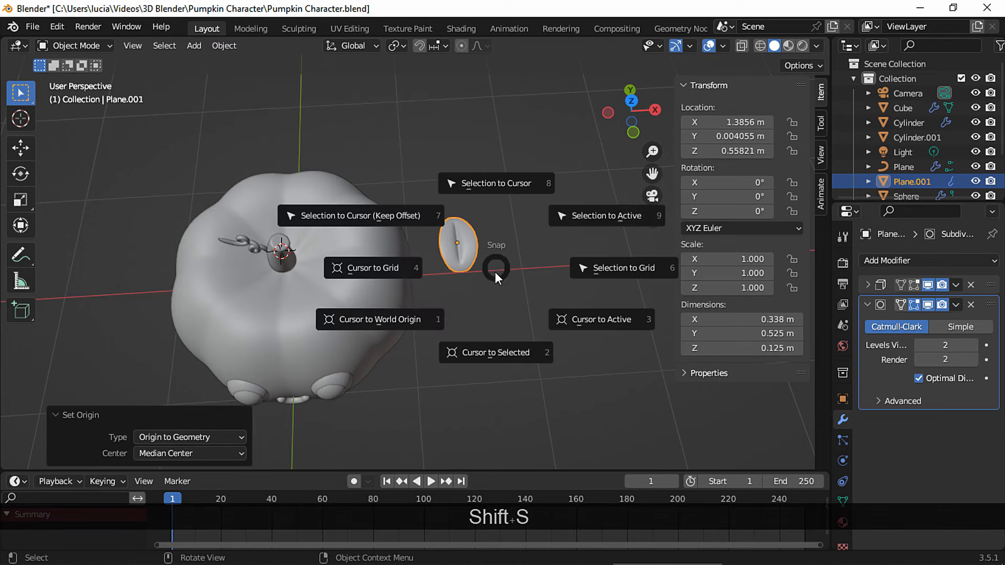
{"action": "left_click", "coordinate": [511, 184]}
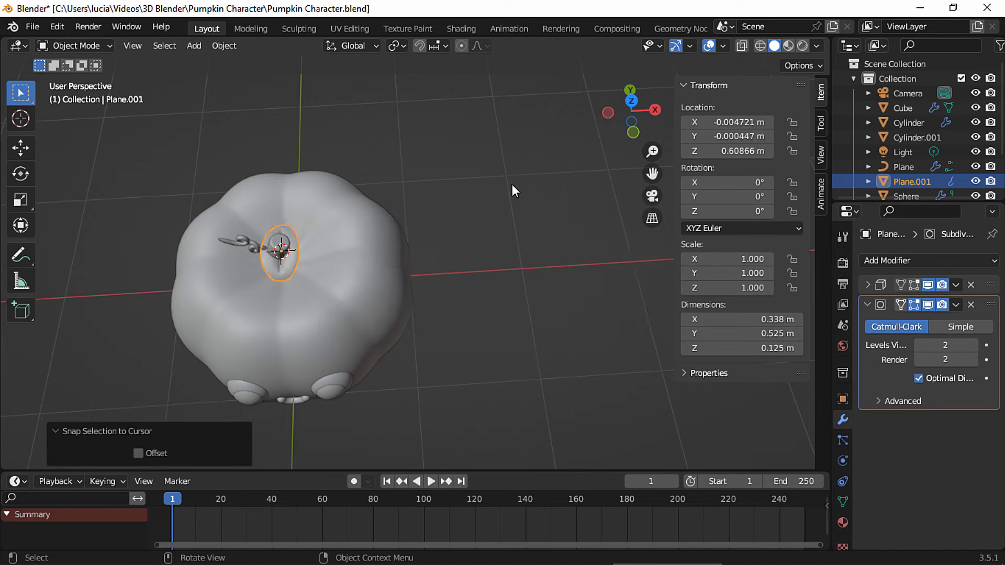
Step: Move the leaf behind the curly tendril on the pumpkin and scale it to about 0.564
{"action": "middle_click_drag", "start_coordinate": [379, 257], "coordinate": [521, 271], "text": "shift"}
{"action": "key", "text": "g"}
{"action": "left_click", "coordinate": [383, 240]}
{"action": "key", "text": "s"}
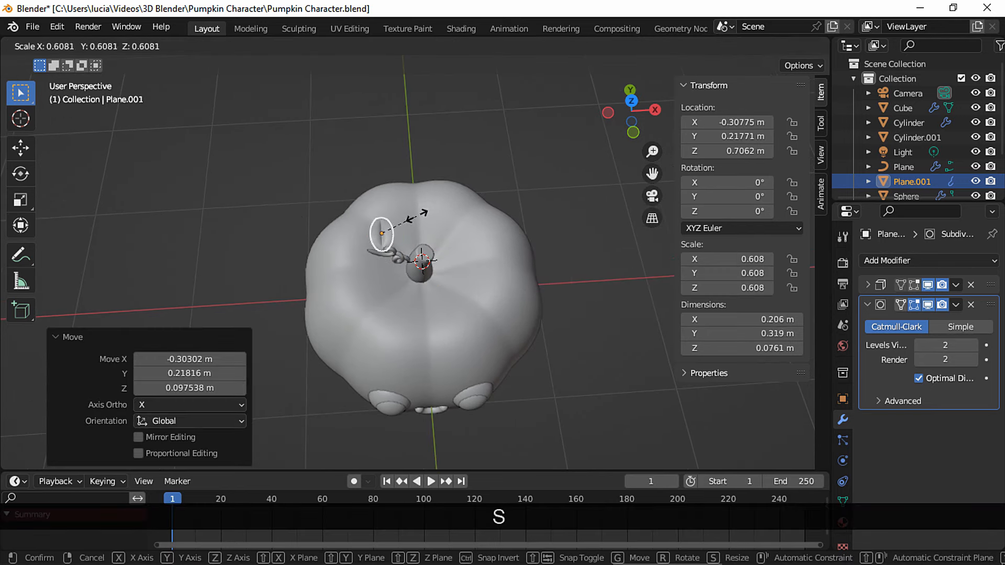
{"action": "left_click", "coordinate": [418, 212]}
Step: Rotate the leaf about -41.1° in the view and move it closer to the tendril's end
{"action": "middle_click_drag", "start_coordinate": [439, 208], "coordinate": [392, 225], "text": "ctrl"}
{"action": "key", "text": "r"}
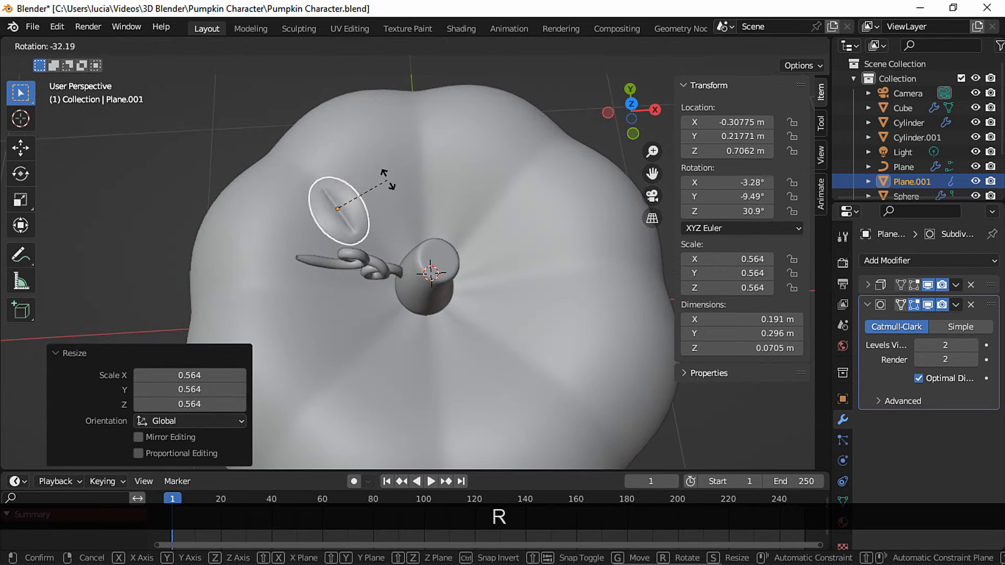
{"action": "left_click", "coordinate": [379, 177]}
{"action": "middle_click_drag", "start_coordinate": [379, 176], "coordinate": [488, 253]}
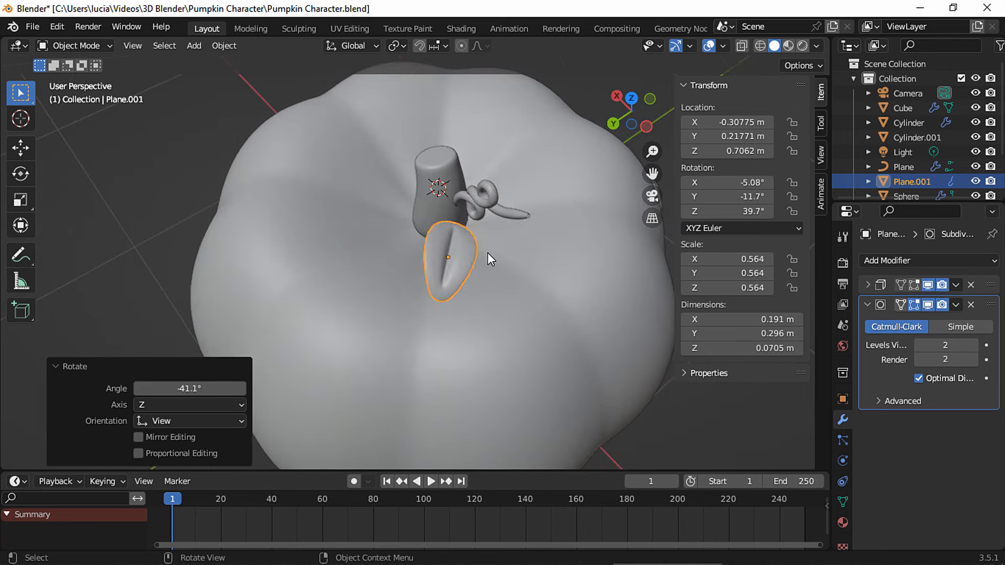
{"action": "key", "text": "g"}
{"action": "left_click", "coordinate": [471, 219]}
Step: Scale the leaf by a factor of about 0.641 and move it up against the tendril
{"action": "middle_click_drag", "start_coordinate": [471, 218], "coordinate": [564, 261]}
{"action": "key", "text": "s"}
{"action": "left_click", "coordinate": [401, 166]}
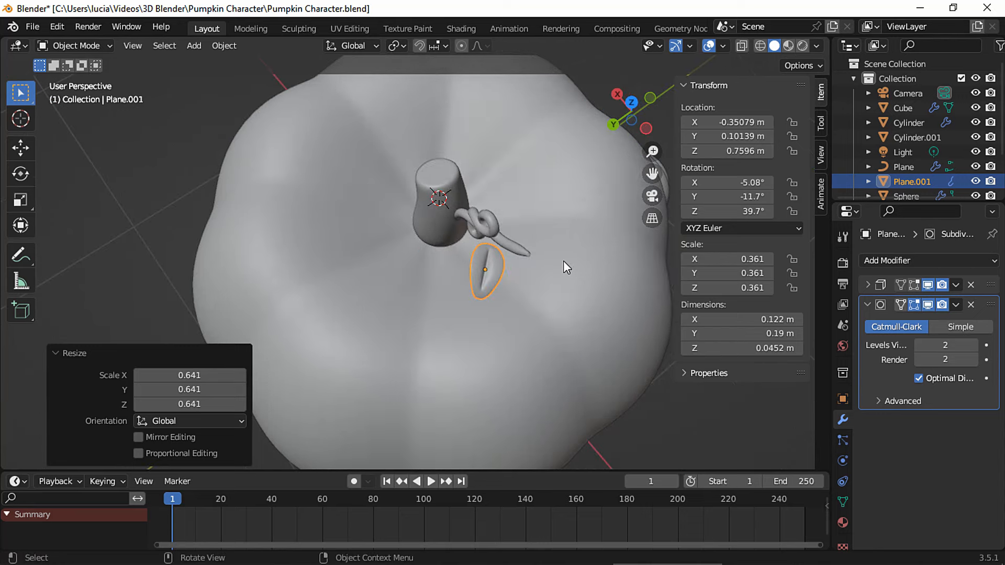
{"action": "scroll", "coordinate": [495, 262], "scroll_direction": "up", "scroll_amount": 5}
{"action": "key", "text": "g"}
{"action": "mouse_move", "coordinate": [495, 226]}
{"action": "middle_mouse_down"}
{"action": "mouse_move", "coordinate": [485, 197]}
{"action": "mouse_move", "coordinate": [511, 215]}
{"action": "middle_mouse_up"}
{"action": "left_click", "coordinate": [485, 184]}
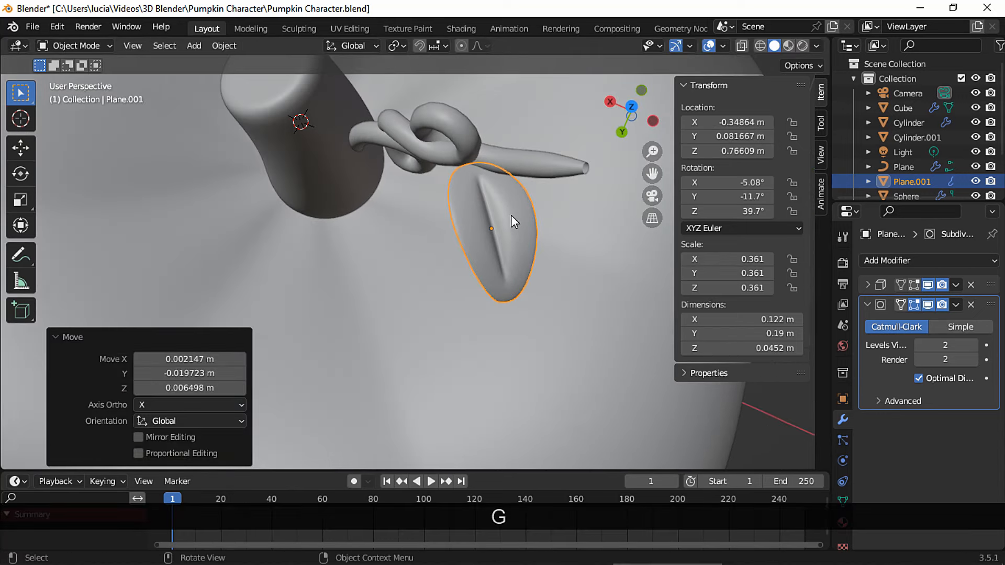
Step: Rotate the leaf to angle away from the tendril and move its base end onto the tendril
{"action": "key", "text": "r"}
{"action": "left_click", "coordinate": [481, 277]}
{"action": "middle_click_drag", "start_coordinate": [481, 277], "coordinate": [474, 200]}
{"action": "key", "text": "r"}
{"action": "left_click", "coordinate": [504, 179]}
{"action": "key", "text": "g"}
{"action": "left_click", "coordinate": [484, 209]}
Step: Snap the 3D cursor to the vertex at the leaf's base and set the leaf's origin to the 3D cursor
{"action": "key", "text": "Tab"}
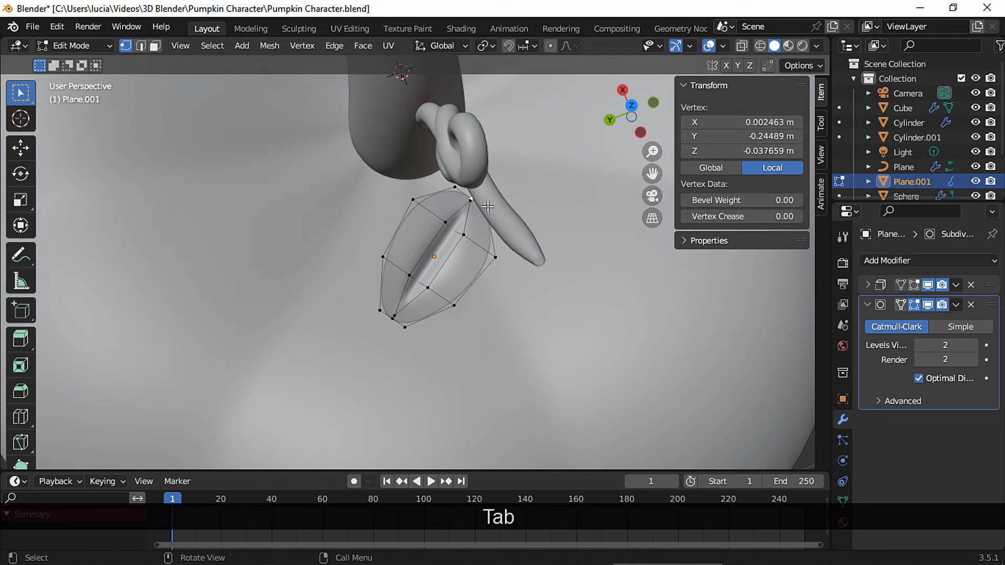
{"action": "key", "text": "shift+s"}
{"action": "left_click", "coordinate": [479, 250]}
{"action": "key", "text": "Tab"}
{"action": "left_click", "coordinate": [218, 46]}
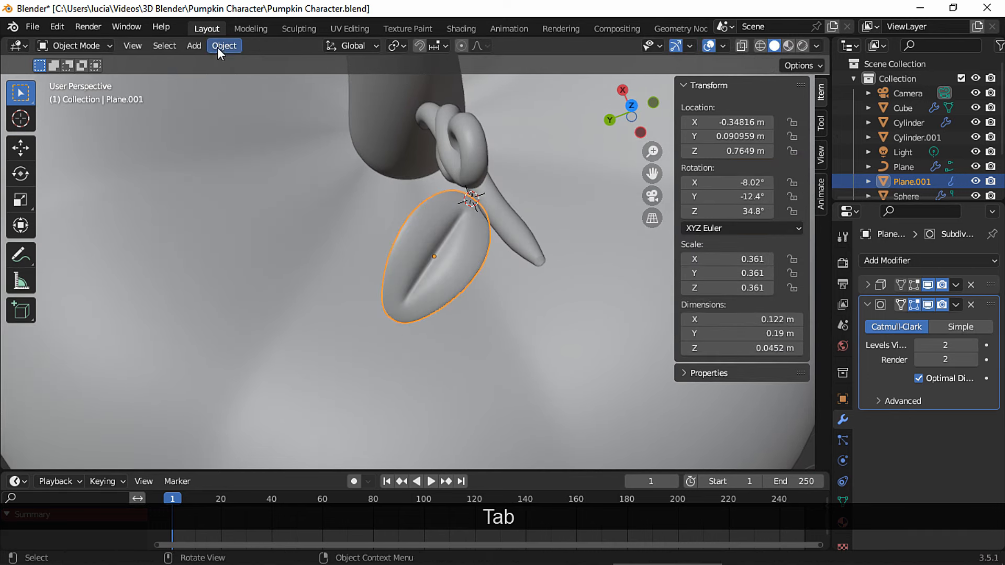
{"action": "mouse_move", "coordinate": [261, 76]}
{"action": "left_click", "coordinate": [375, 105]}
Step: Duplicate the leaf in place and snap the 3D cursor to a control point of the tendril curve near the stem
{"action": "middle_click_drag", "start_coordinate": [397, 116], "coordinate": [405, 243]}
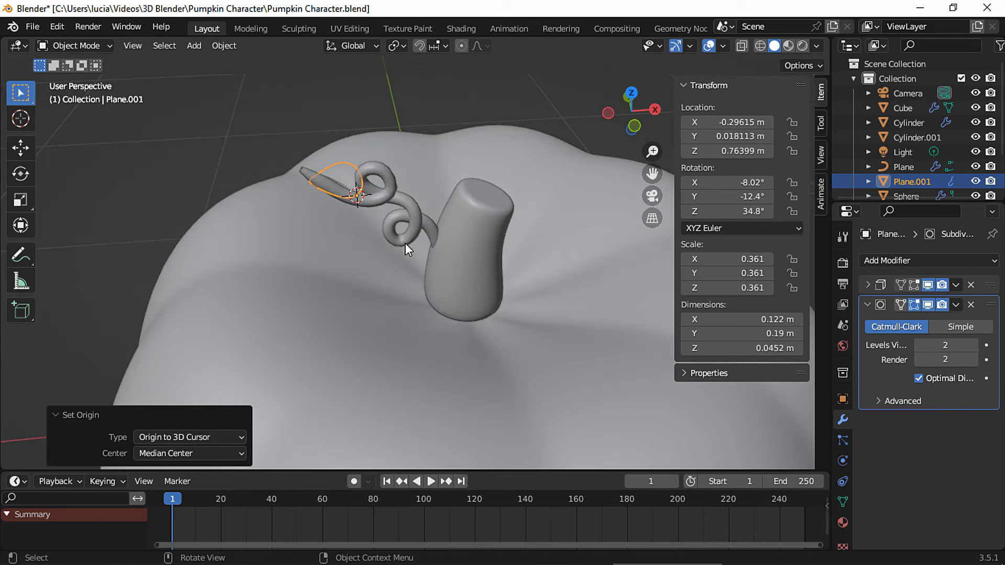
{"action": "key", "text": "shift+d"}
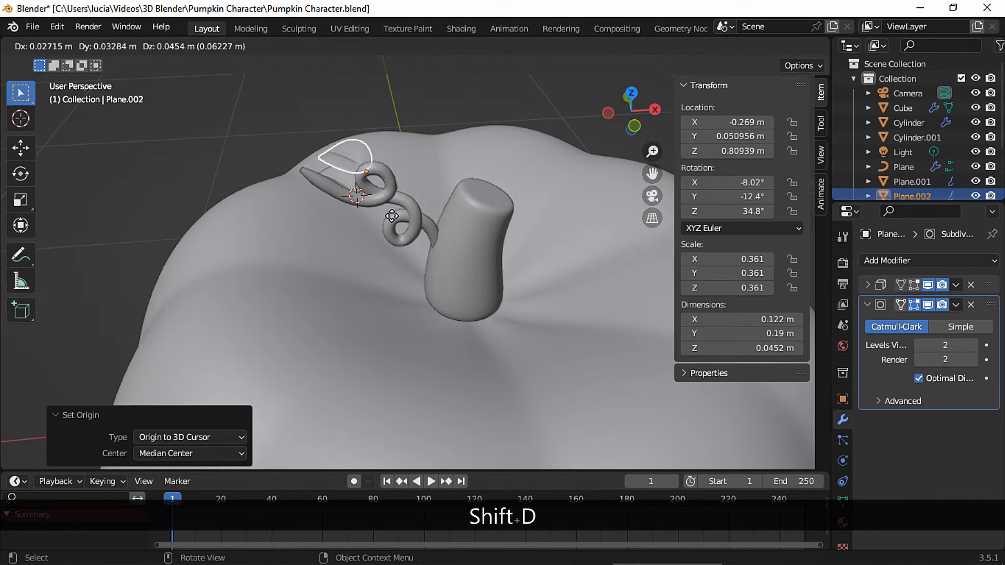
{"action": "key", "text": "Escape"}
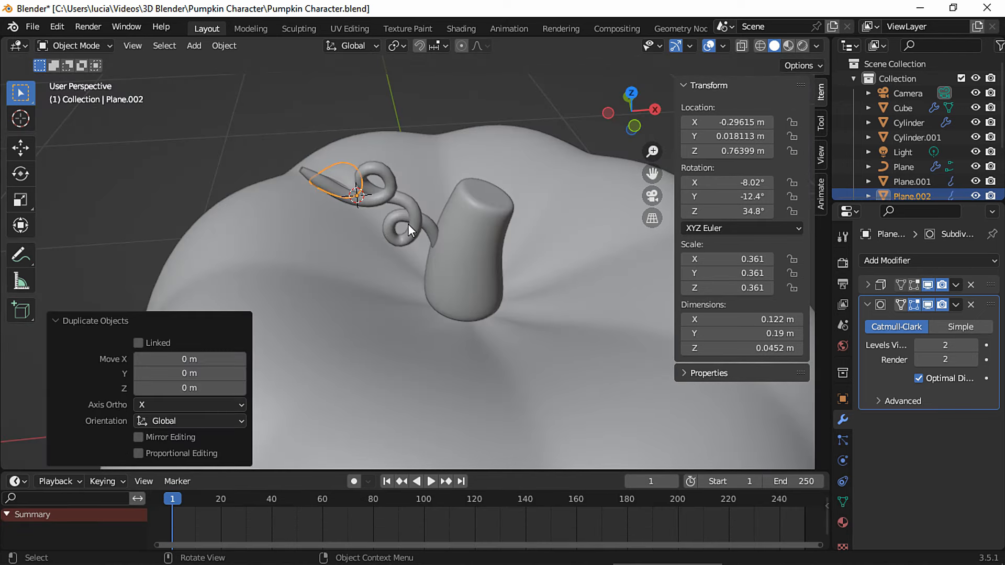
{"action": "left_click", "coordinate": [417, 221]}
{"action": "key", "text": "Tab"}
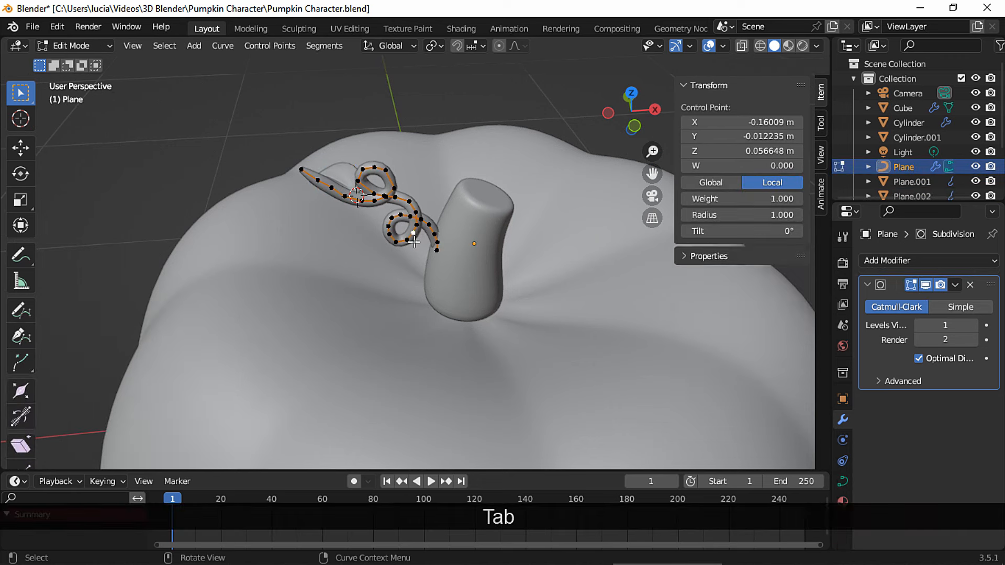
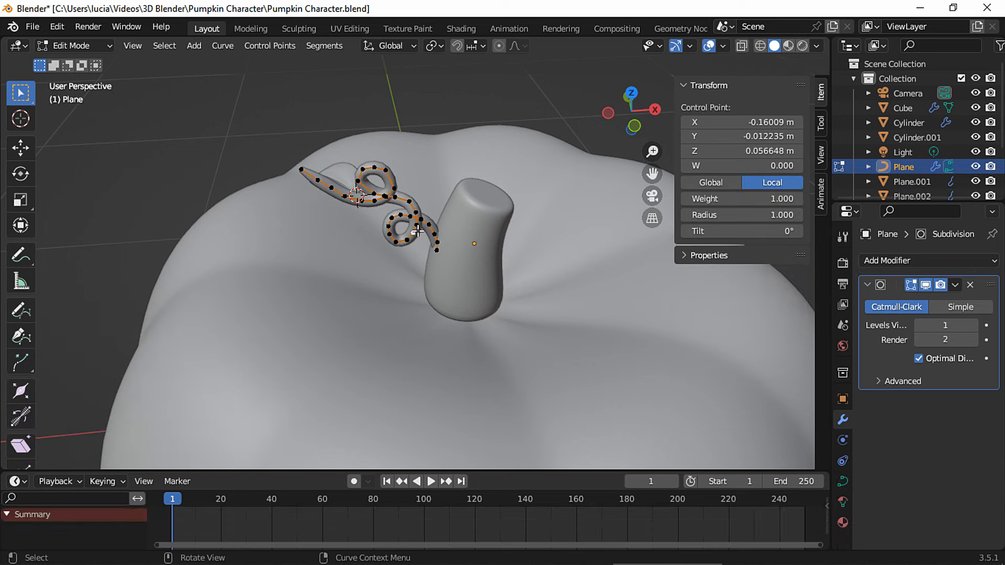
{"action": "key", "text": "shift+s"}
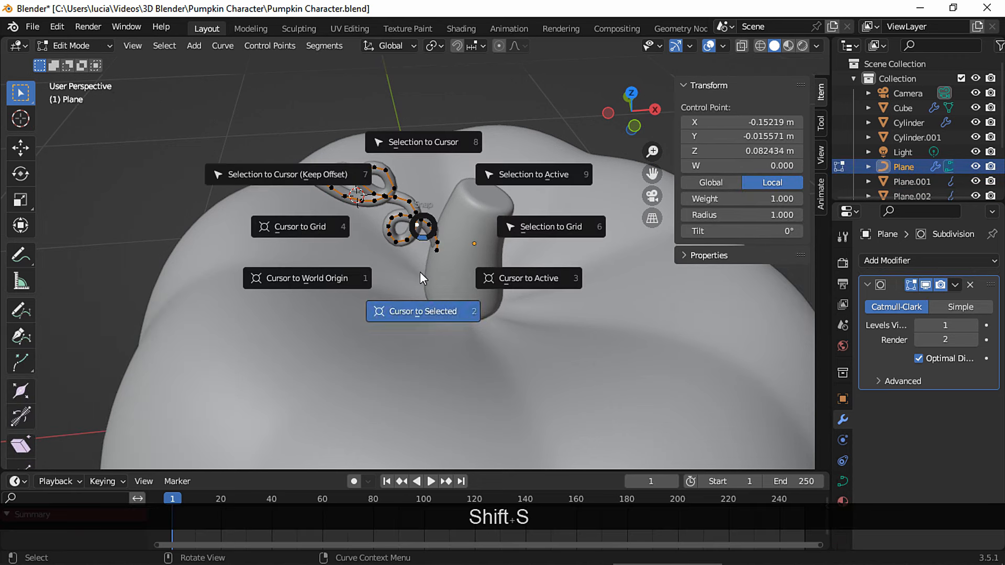
{"action": "left_click", "coordinate": [420, 272]}
{"action": "key", "text": "Tab"}
Step: Snap one of the two overlapping leaves to the 3D cursor on the tendril
{"action": "left_click", "coordinate": [347, 170]}
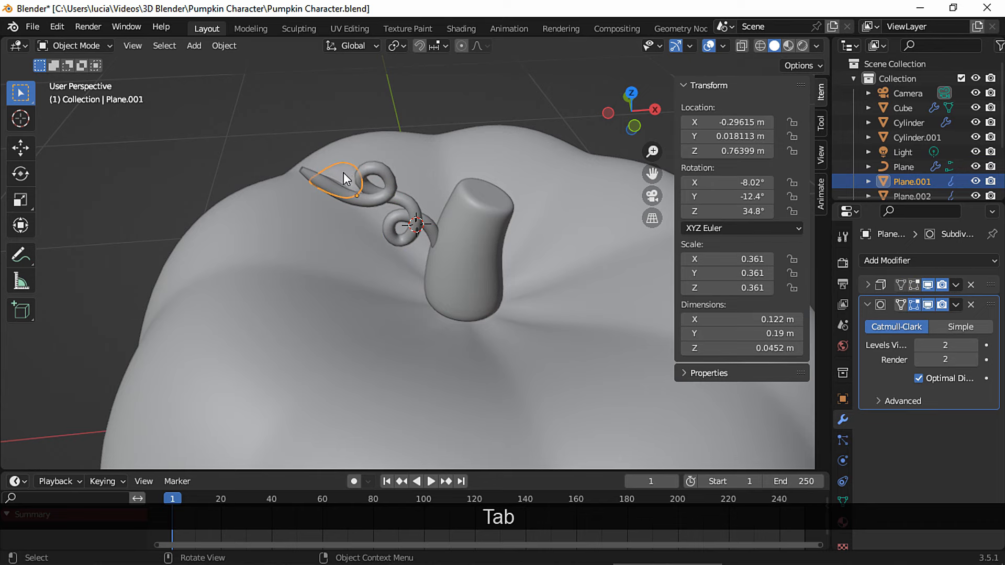
{"action": "key", "text": "shift+s"}
{"action": "left_click", "coordinate": [350, 97]}
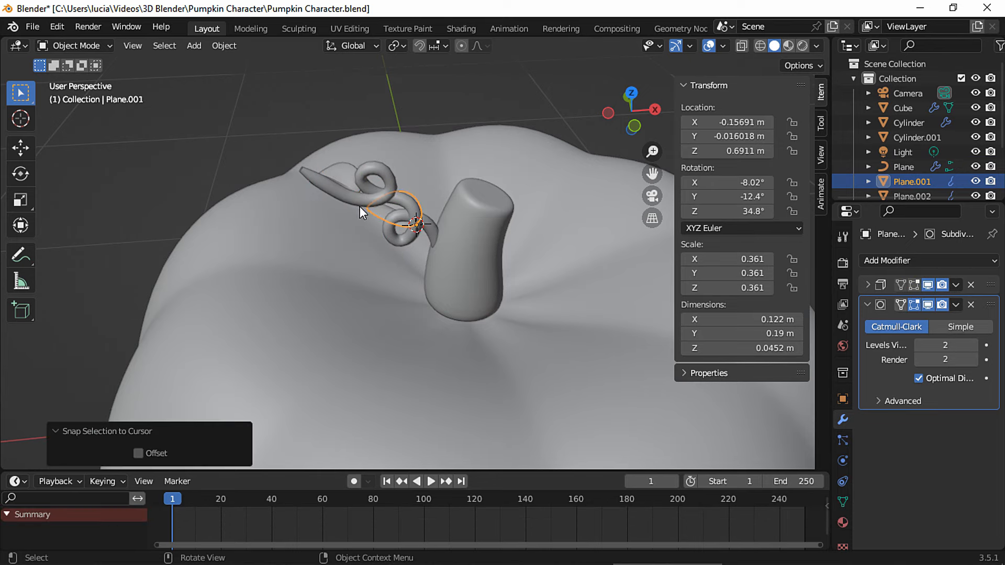
Step: Rotate and reposition the leaf near the stem so it grows from the tendril's top, scaling it to about 0.282
{"action": "mouse_move", "coordinate": [360, 206]}
{"action": "middle_mouse_down"}
{"action": "mouse_move", "coordinate": [442, 268]}
{"action": "mouse_move", "coordinate": [322, 244]}
{"action": "mouse_move", "coordinate": [353, 214]}
{"action": "middle_mouse_up"}
{"action": "key", "text": "r"}
{"action": "left_click", "coordinate": [585, 251]}
{"action": "key", "text": "r"}
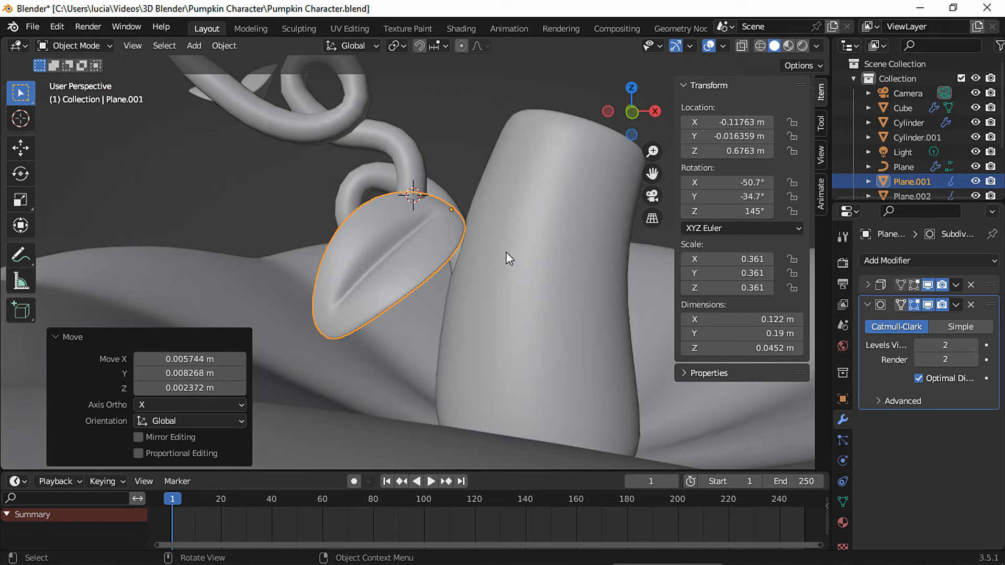
{"action": "middle_click_drag", "start_coordinate": [506, 252], "coordinate": [530, 294]}
{"action": "key", "text": "s"}
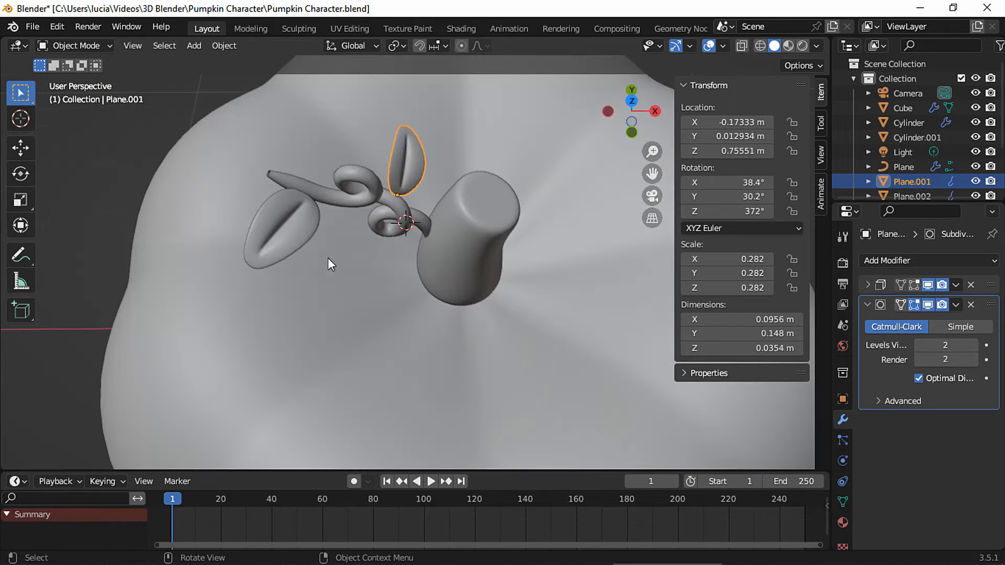
Step: Add a single centred loop cut across the middle of the larger leaf
{"action": "left_click", "coordinate": [293, 244]}
{"action": "middle_click_drag", "start_coordinate": [293, 243], "coordinate": [384, 305]}
{"action": "scroll", "coordinate": [454, 236], "scroll_direction": "up", "scroll_amount": 4}
{"action": "key", "text": "Tab"}
{"action": "key", "text": "ctrl+r"}
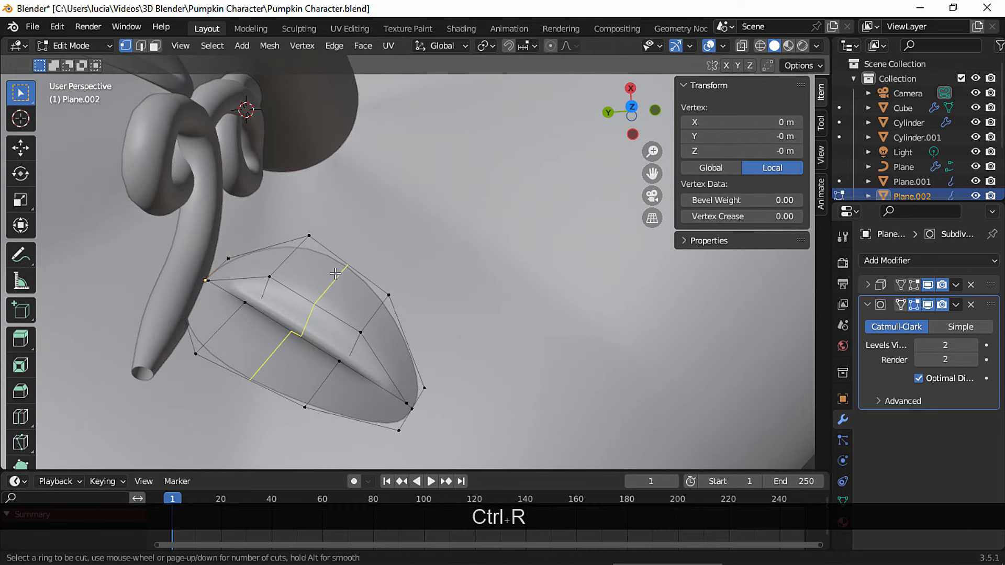
{"action": "left_click", "coordinate": [337, 282]}
{"action": "key", "text": "Escape"}
Step: Scale the larger leaf's new edge loop by about 1.133 and raise it about 0.014 m along Z
{"action": "middle_click_drag", "start_coordinate": [336, 282], "coordinate": [408, 220]}
{"action": "key", "text": "s"}
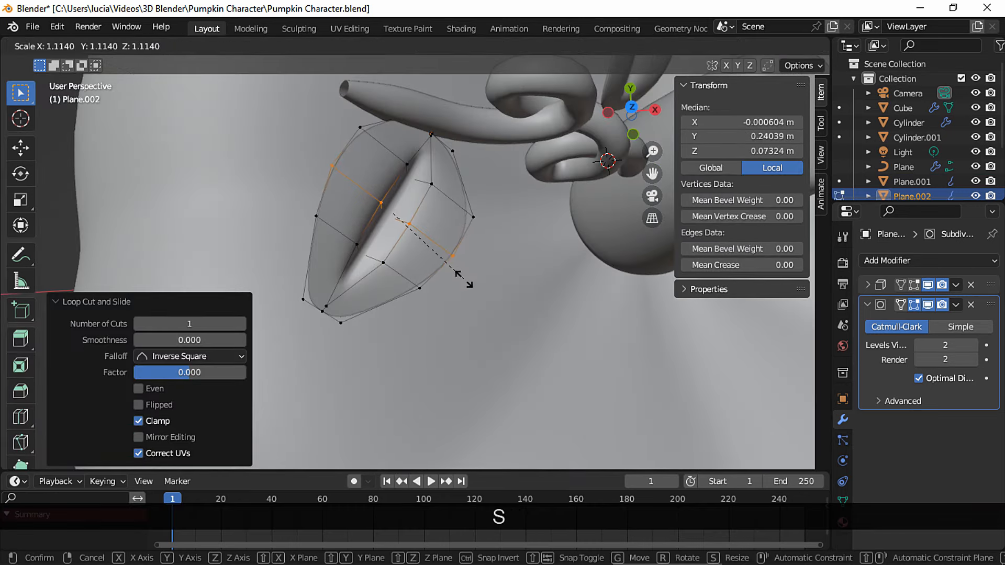
{"action": "left_click", "coordinate": [466, 278]}
{"action": "middle_click_drag", "start_coordinate": [489, 278], "coordinate": [387, 201]}
{"action": "key", "text": "g"}
{"action": "key", "text": "z"}
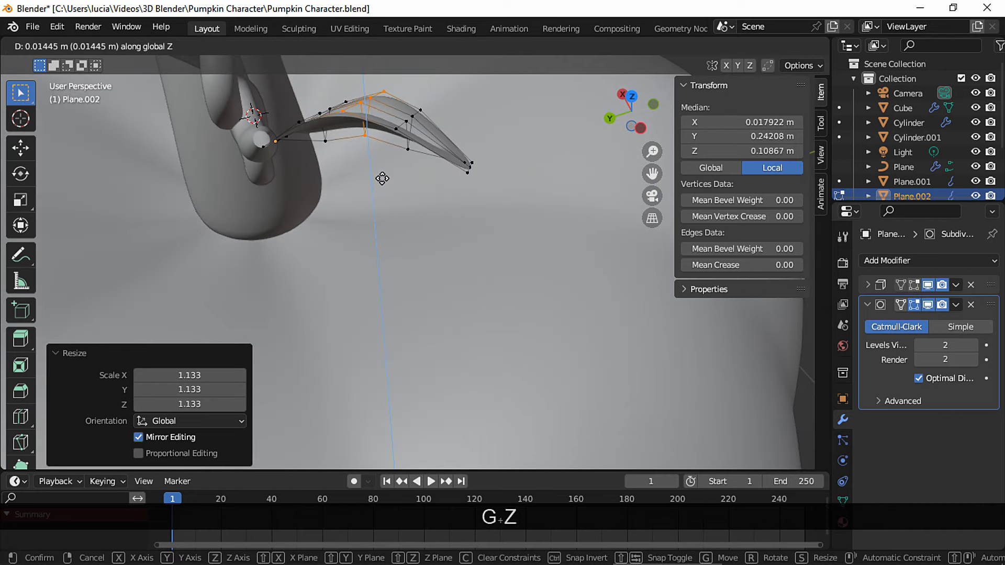
{"action": "left_click", "coordinate": [383, 179]}
Step: Select the larger leaf's tip vertices and shift them by about 0.016 m in X, 0.015 m in Y and 0.003 m in Z
{"action": "middle_click_drag", "start_coordinate": [488, 237], "coordinate": [476, 248]}
{"action": "left_click_drag", "start_coordinate": [481, 253], "coordinate": [436, 167]}
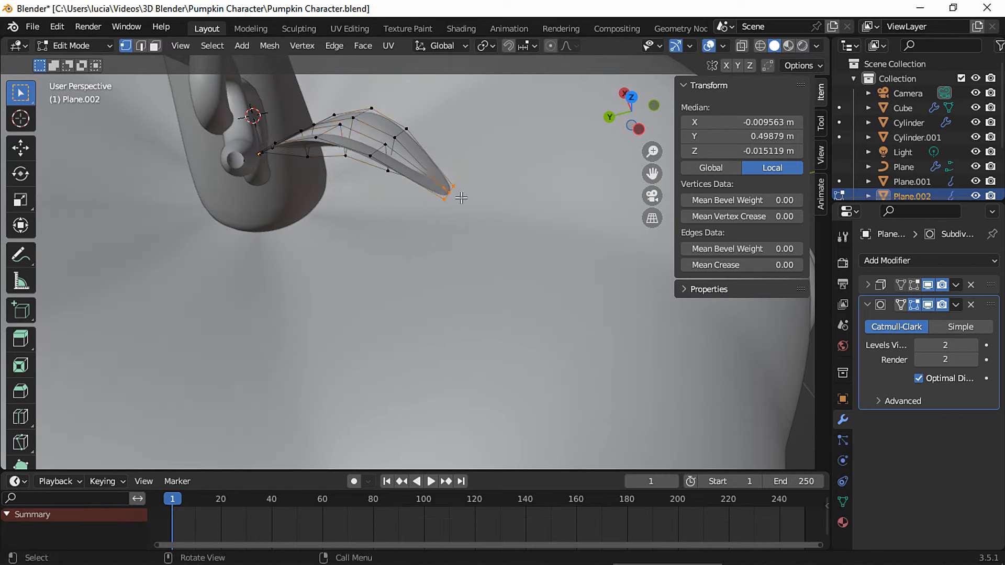
{"action": "middle_click_drag", "start_coordinate": [461, 197], "coordinate": [482, 206]}
{"action": "key", "text": "g"}
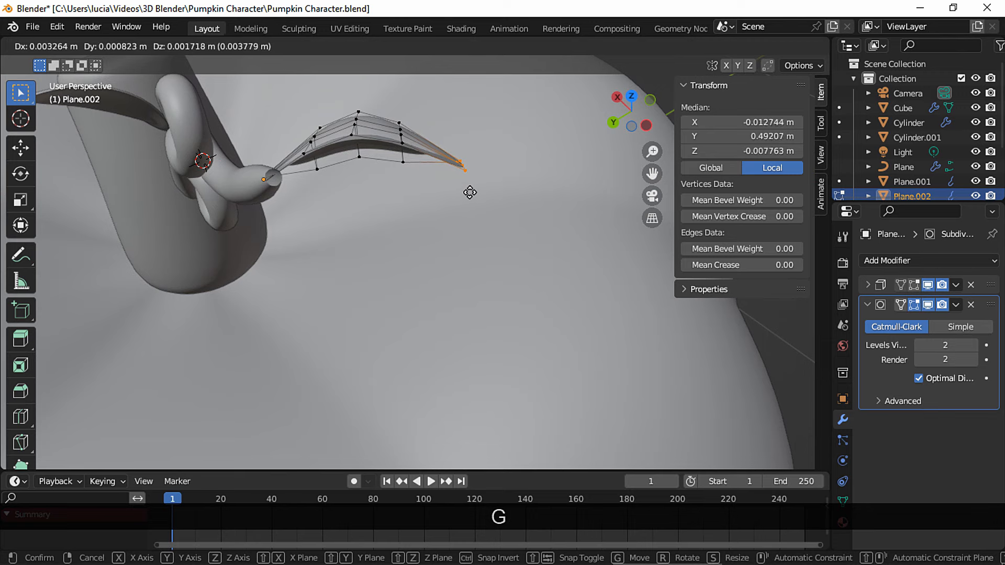
{"action": "left_click", "coordinate": [456, 195]}
{"action": "middle_click_drag", "start_coordinate": [456, 195], "coordinate": [337, 245]}
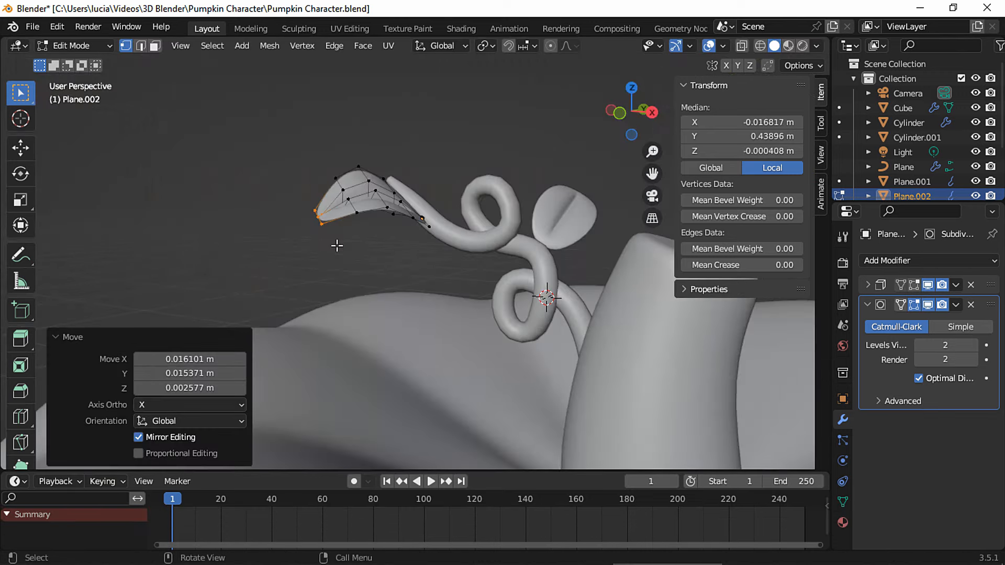
{"action": "key", "text": "g"}
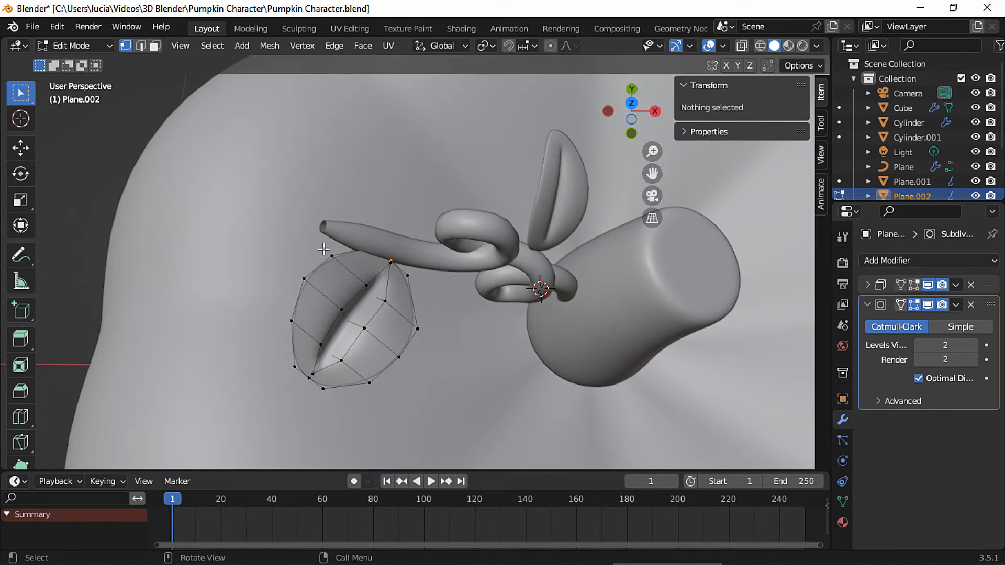
Step: Scale the larger leaf's outer vertex pair nearest its base to about 0.81 and the middle outer pair to about 0.88
{"action": "left_click", "coordinate": [330, 254]}
{"action": "left_click", "coordinate": [425, 323], "text": "shift"}
{"action": "key", "text": "s"}
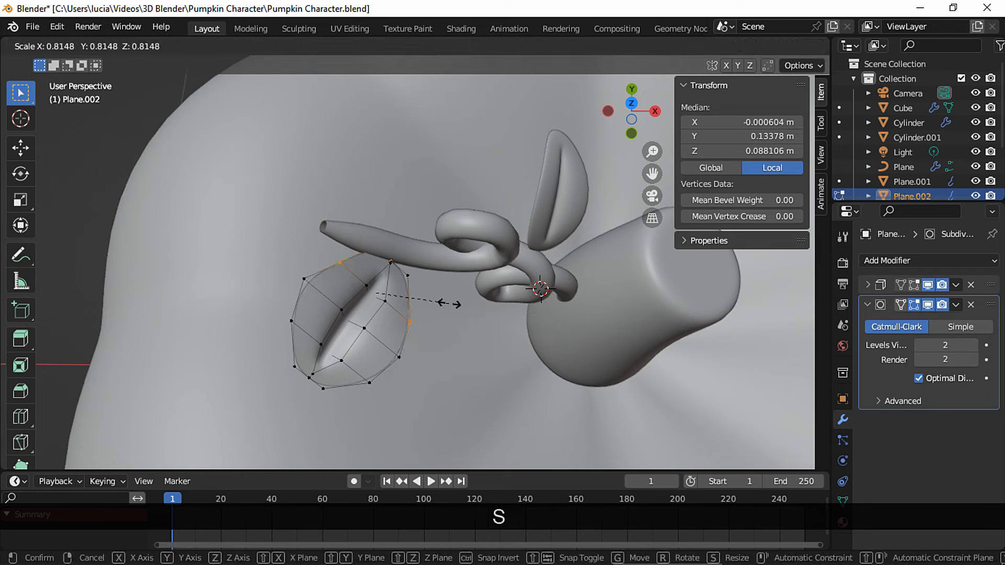
{"action": "left_click", "coordinate": [454, 306]}
{"action": "middle_click_drag", "start_coordinate": [454, 307], "coordinate": [430, 288]}
{"action": "left_click", "coordinate": [292, 214]}
{"action": "left_click", "coordinate": [367, 315], "text": "shift"}
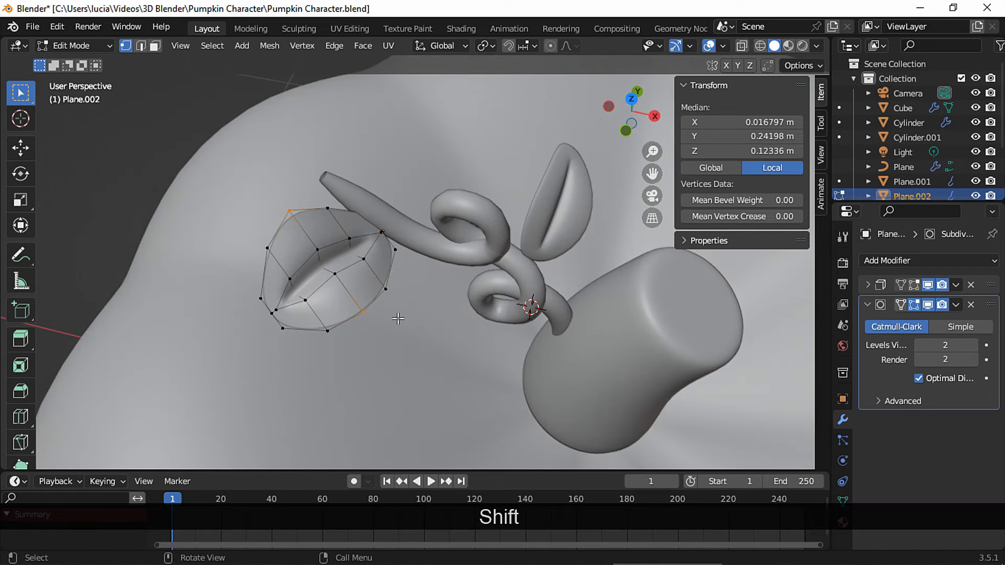
{"action": "key", "text": "s"}
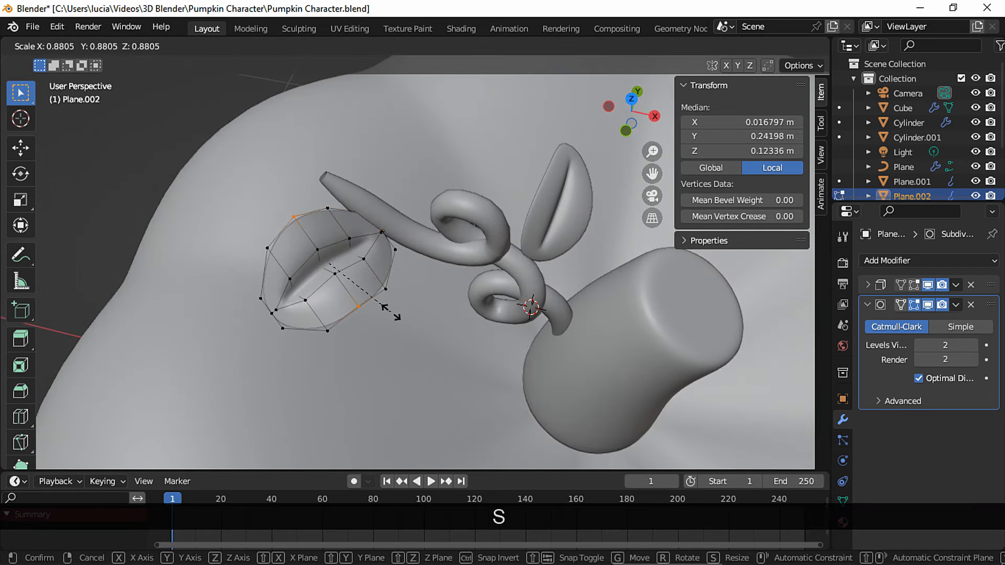
{"action": "left_click", "coordinate": [391, 313]}
Step: Return to Object Mode and rotate the larger leaf so it hangs down, to about -41.2°, -37.2° and 174°
{"action": "key", "text": "Tab"}
{"action": "key", "text": "r"}
{"action": "middle_click_drag", "start_coordinate": [402, 256], "coordinate": [444, 267]}
{"action": "left_click", "coordinate": [448, 341]}
{"action": "scroll", "coordinate": [470, 299], "scroll_direction": "down", "scroll_amount": 4}
{"action": "scroll", "coordinate": [481, 290], "scroll_direction": "down", "scroll_amount": 4}
{"action": "scroll", "coordinate": [331, 257], "scroll_direction": "up", "scroll_amount": 4}
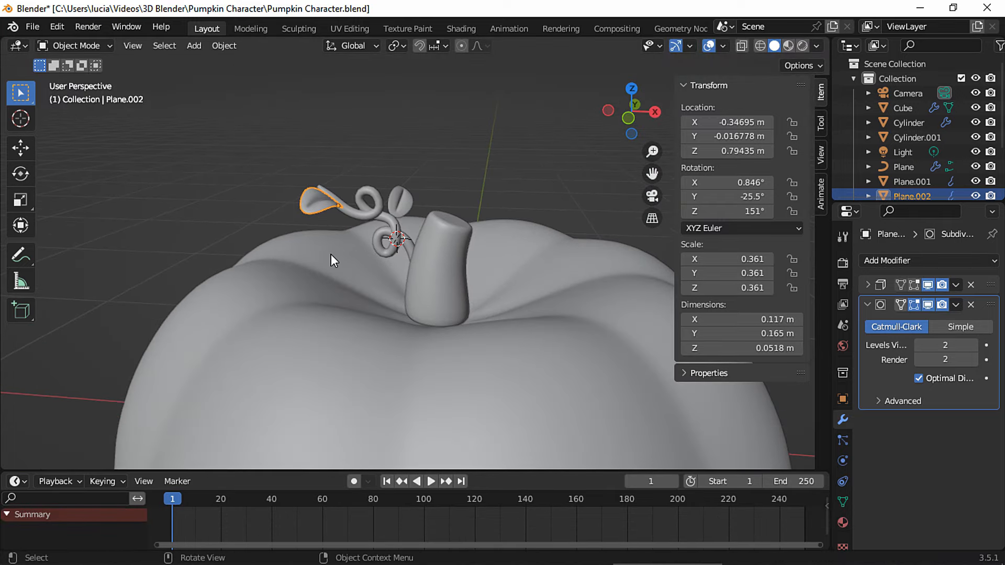
{"action": "key", "text": "r"}
{"action": "key", "text": "x"}
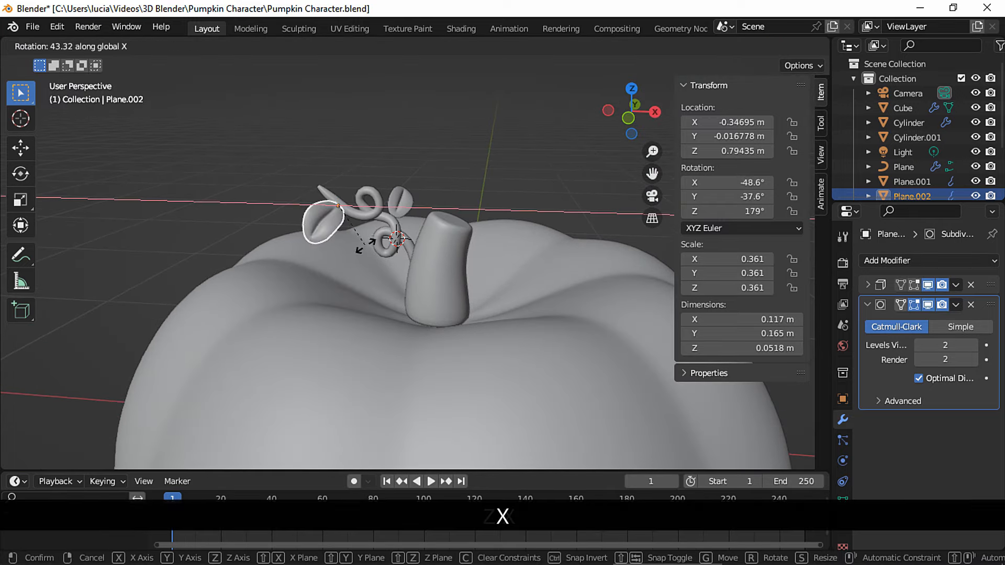
{"action": "left_click", "coordinate": [363, 249]}
Step: Set the larger leaf's Solidify offset to -1 and its thickness to 0.039 m
{"action": "middle_click_drag", "start_coordinate": [501, 176], "coordinate": [628, 205]}
{"action": "left_click", "coordinate": [869, 285]}
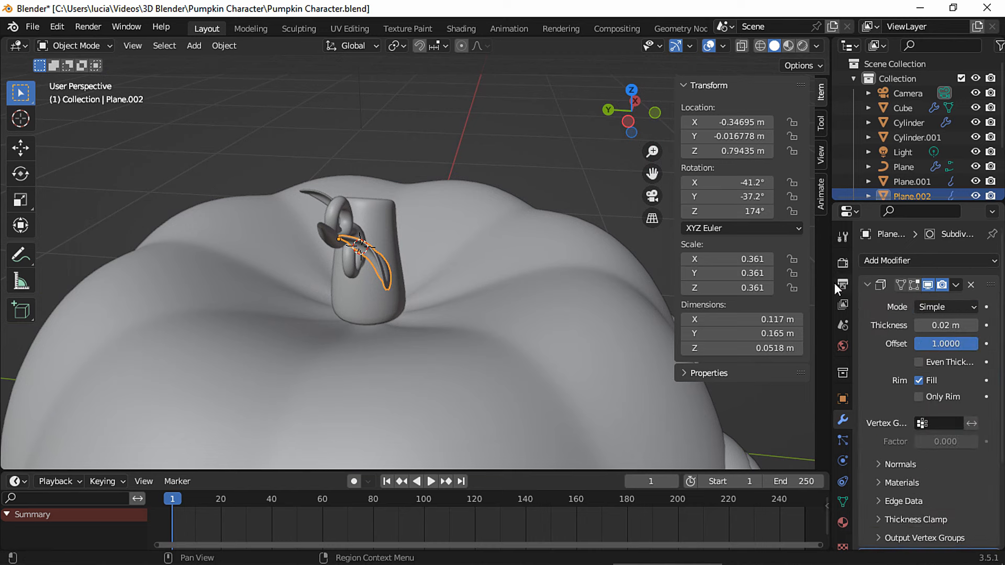
{"action": "middle_click_drag", "start_coordinate": [618, 352], "coordinate": [579, 354]}
{"action": "scroll", "coordinate": [579, 354], "scroll_direction": "up", "scroll_amount": 2}
{"action": "left_click_drag", "start_coordinate": [936, 325], "coordinate": [871, 361]}
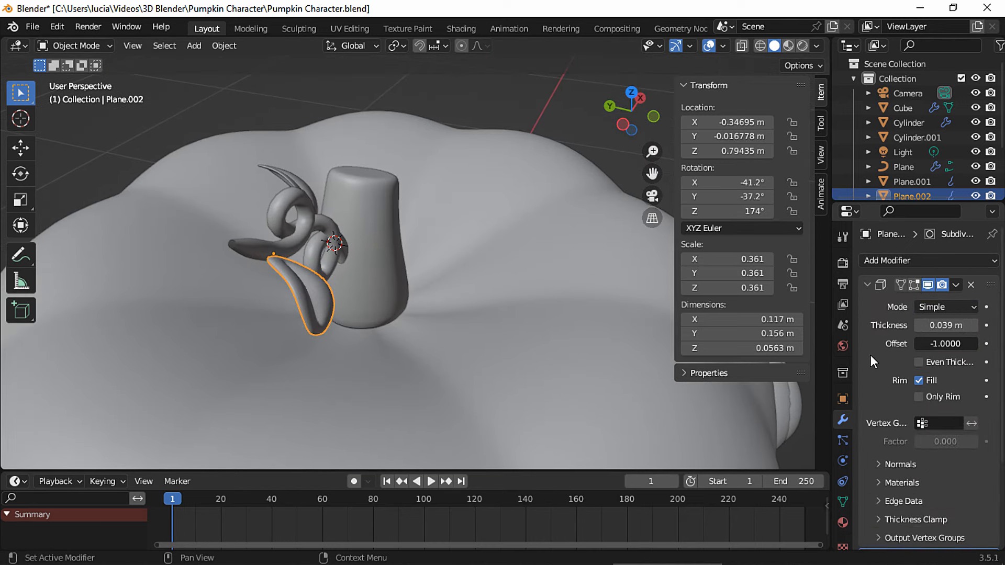
Step: Set the smaller leaf's Solidify thickness to 0.05 m
{"action": "left_click", "coordinate": [284, 175]}
{"action": "middle_click_drag", "start_coordinate": [283, 175], "coordinate": [713, 319]}
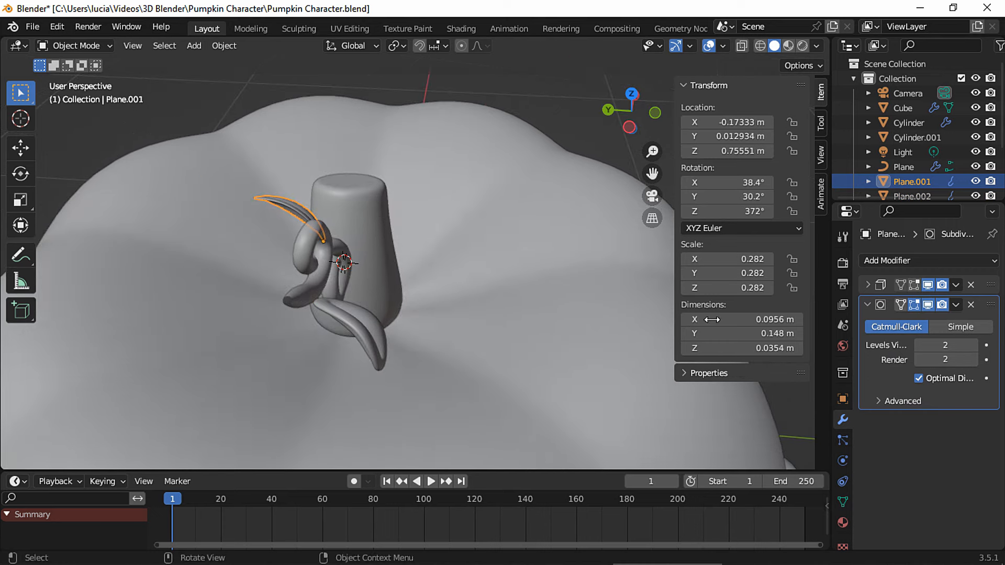
{"action": "left_click", "coordinate": [867, 284]}
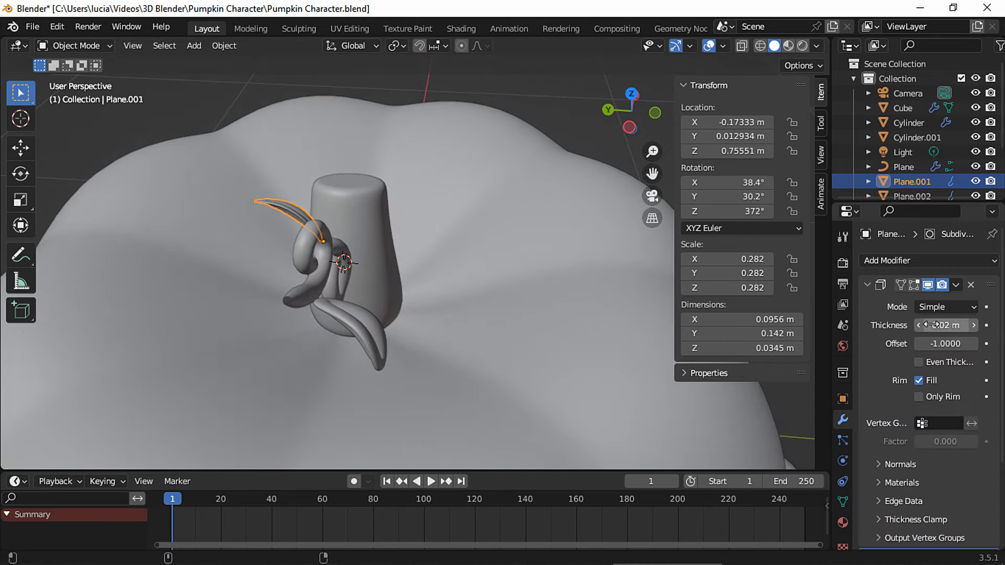
{"action": "left_click_drag", "start_coordinate": [959, 327], "coordinate": [956, 328]}
Step: Edit the larger leaf, scaling its middle outer vertex pair slightly and the next pair towards the tip to about 0.852
{"action": "left_click", "coordinate": [432, 262]}
{"action": "middle_click_drag", "start_coordinate": [597, 275], "coordinate": [456, 272]}
{"action": "key", "text": "Tab"}
{"action": "key", "text": "s"}
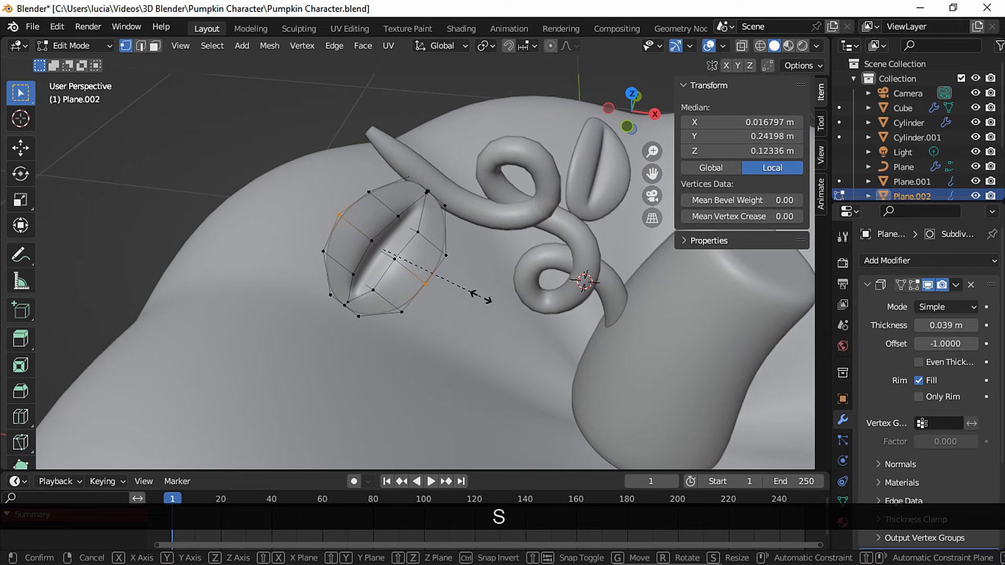
{"action": "left_click", "coordinate": [470, 298]}
{"action": "left_click", "coordinate": [320, 248]}
{"action": "left_click", "coordinate": [400, 309], "text": "shift"}
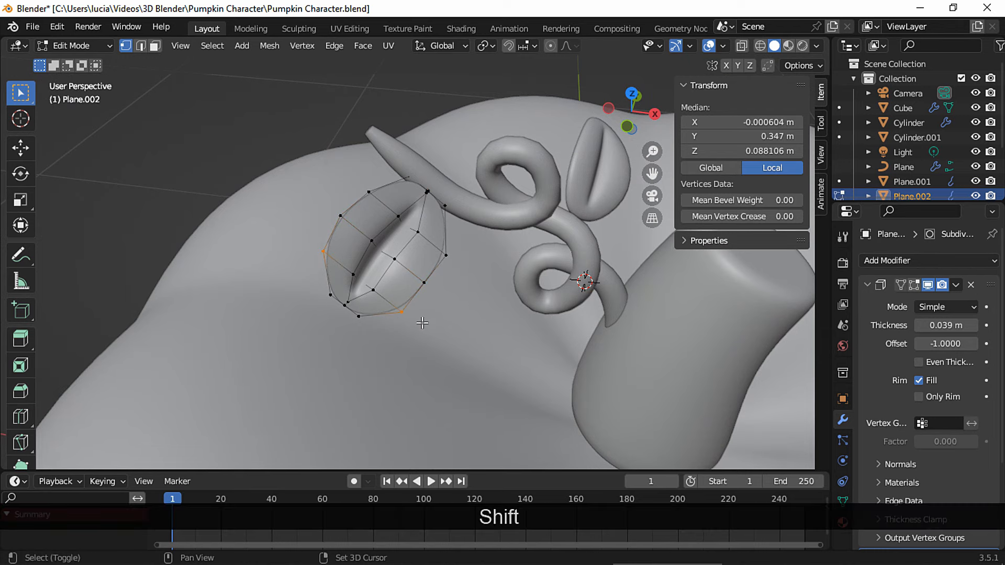
{"action": "key", "text": "s"}
{"action": "left_click", "coordinate": [420, 322]}
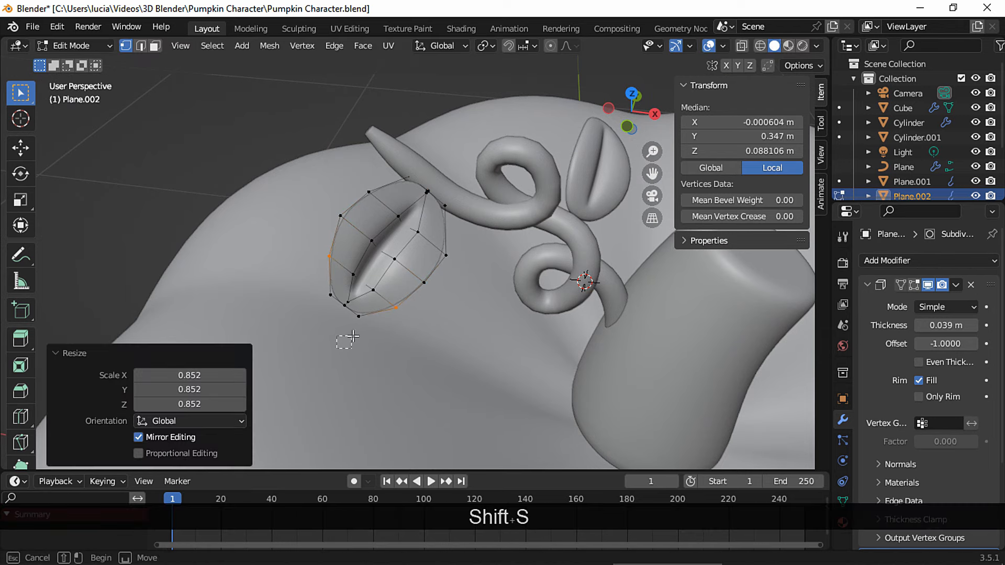
Step: Scale the larger leaf's outer vertex pair nearest the tip inward, and the middle outer pair to about 0.961
{"action": "left_click", "coordinate": [330, 295]}
{"action": "left_click", "coordinate": [358, 316], "text": "shift"}
{"action": "key", "text": "s"}
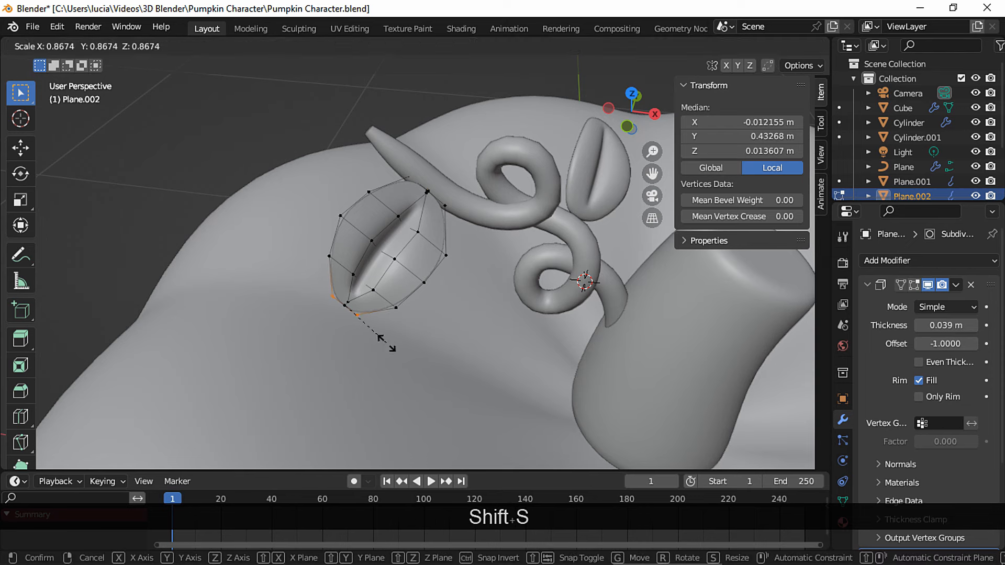
{"action": "left_click", "coordinate": [378, 340]}
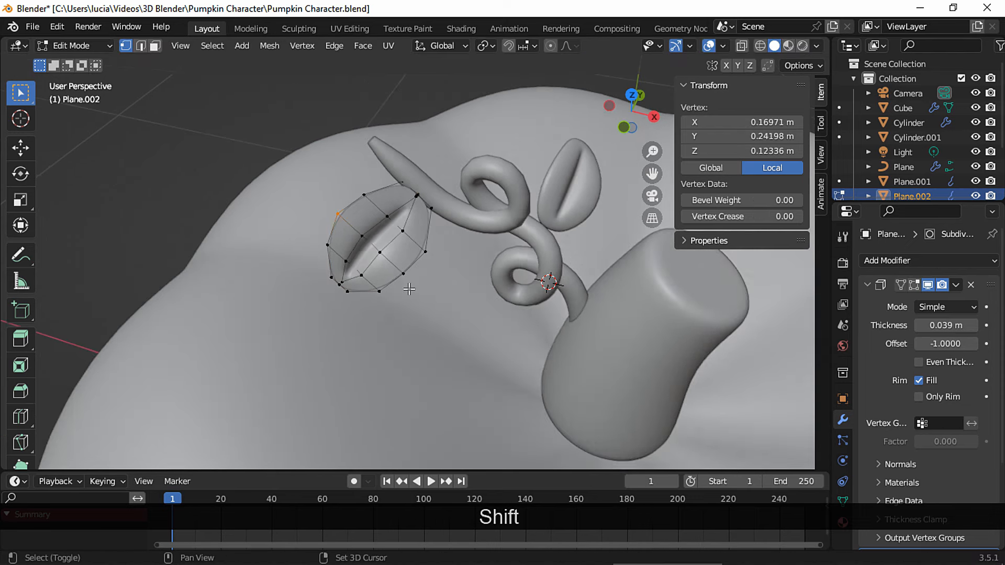
{"action": "left_click", "coordinate": [410, 289], "text": "shift"}
{"action": "key", "text": "s"}
{"action": "left_click", "coordinate": [417, 286]}
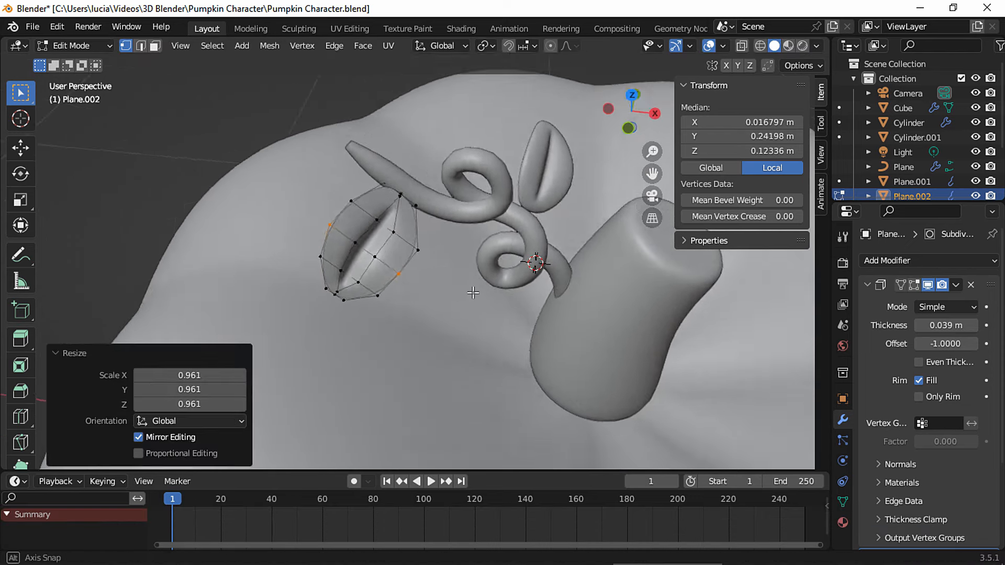
Step: Nudge the larger leaf's selected vertices to refine its outline and return to Object Mode
{"action": "middle_click_drag", "start_coordinate": [416, 286], "coordinate": [366, 312]}
{"action": "key", "text": "g"}
{"action": "left_click", "coordinate": [418, 329]}
{"action": "key", "text": "Tab"}
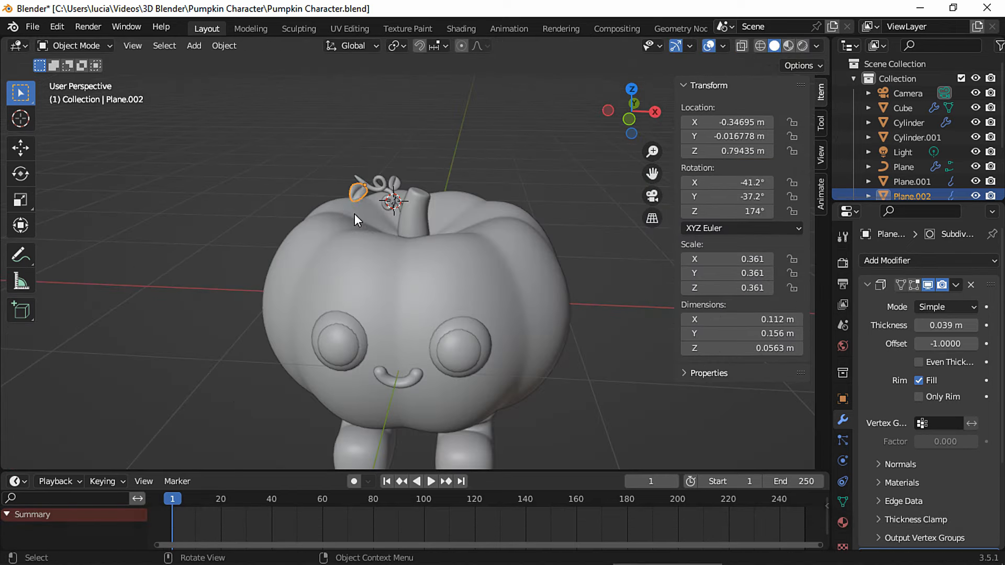
Step: Rotate the larger leaf by about 13° in the front-facing view and deselect it
{"action": "key", "text": "r"}
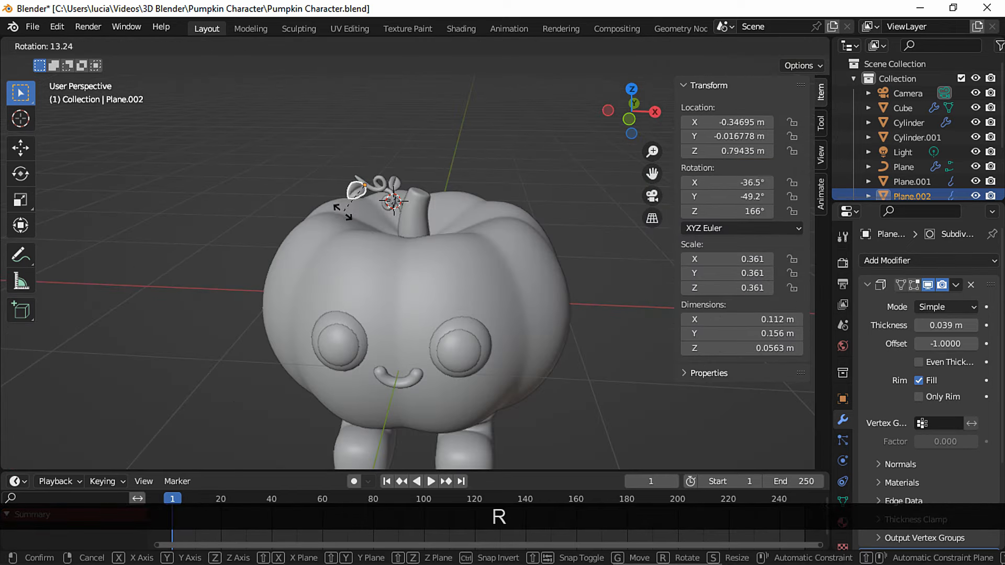
{"action": "left_click", "coordinate": [510, 159]}
{"action": "left_click", "coordinate": [512, 159]}
{"action": "scroll", "coordinate": [522, 244], "scroll_direction": "down", "scroll_amount": 3}
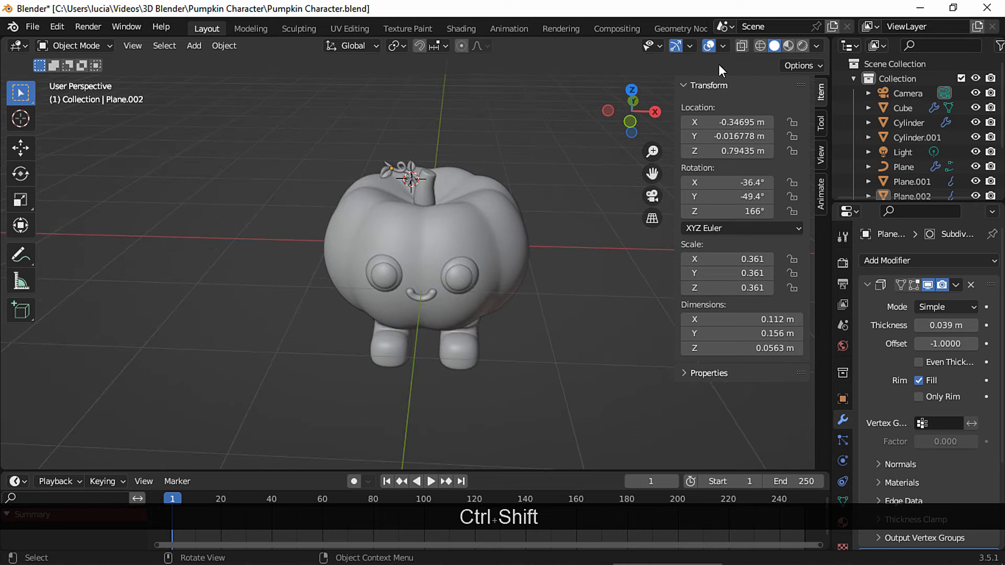
Step: Hide the viewport overlays and rotate the smaller leaf by about 36° so it tilts towards the stem
{"action": "left_click", "coordinate": [709, 46]}
{"action": "scroll", "coordinate": [556, 161], "scroll_direction": "up", "scroll_amount": 1}
{"action": "middle_click_drag", "start_coordinate": [532, 173], "coordinate": [492, 199], "text": "ctrl"}
{"action": "middle_click_drag", "start_coordinate": [484, 198], "coordinate": [465, 231], "text": "shift"}
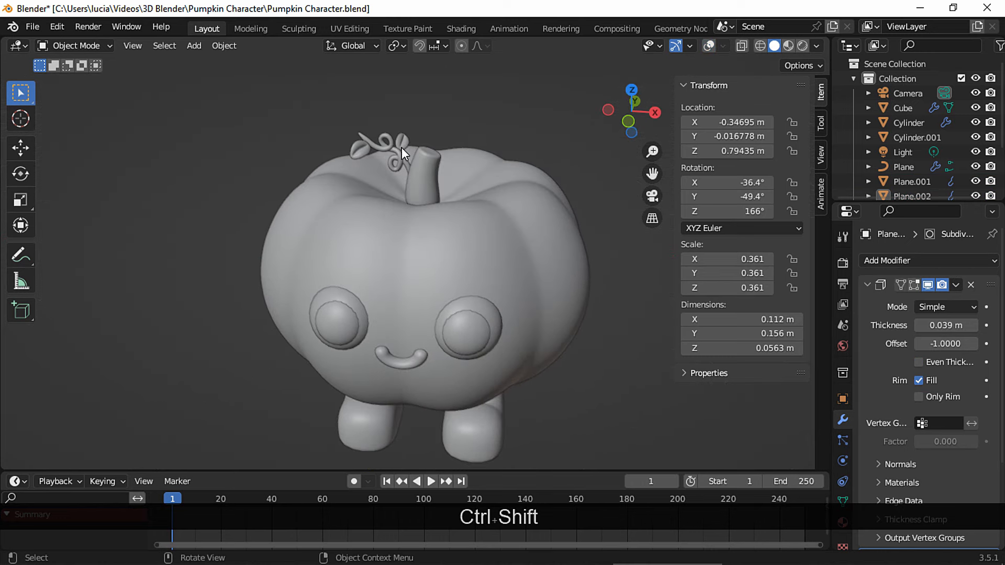
{"action": "left_click", "coordinate": [402, 147]}
{"action": "key", "text": "r"}
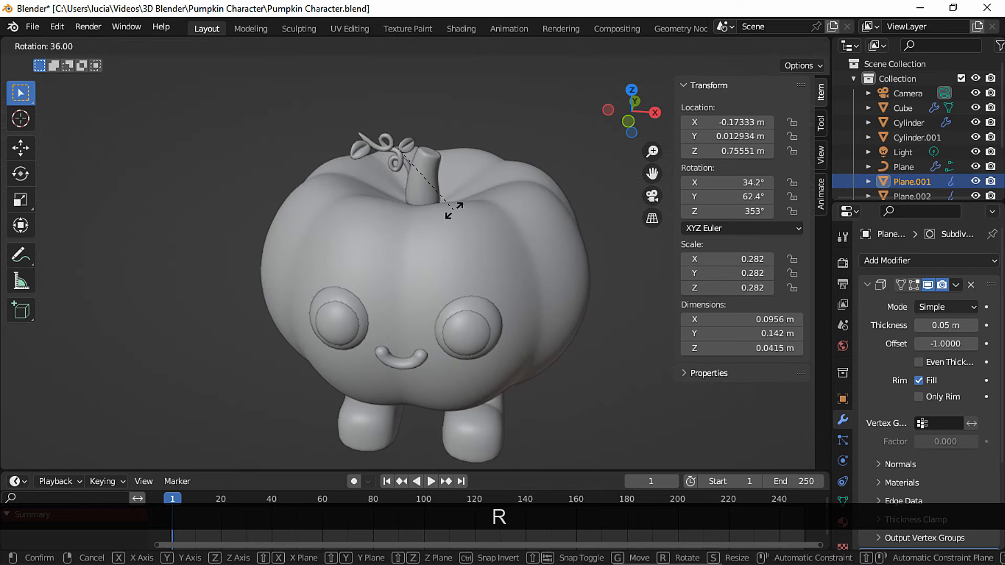
{"action": "left_click", "coordinate": [454, 209]}
Step: Rotate the smaller leaf about -14.8° around global Z, then about -12° in the view plane
{"action": "middle_click_drag", "start_coordinate": [457, 210], "coordinate": [482, 191]}
{"action": "key", "text": "r"}
{"action": "key", "text": "z"}
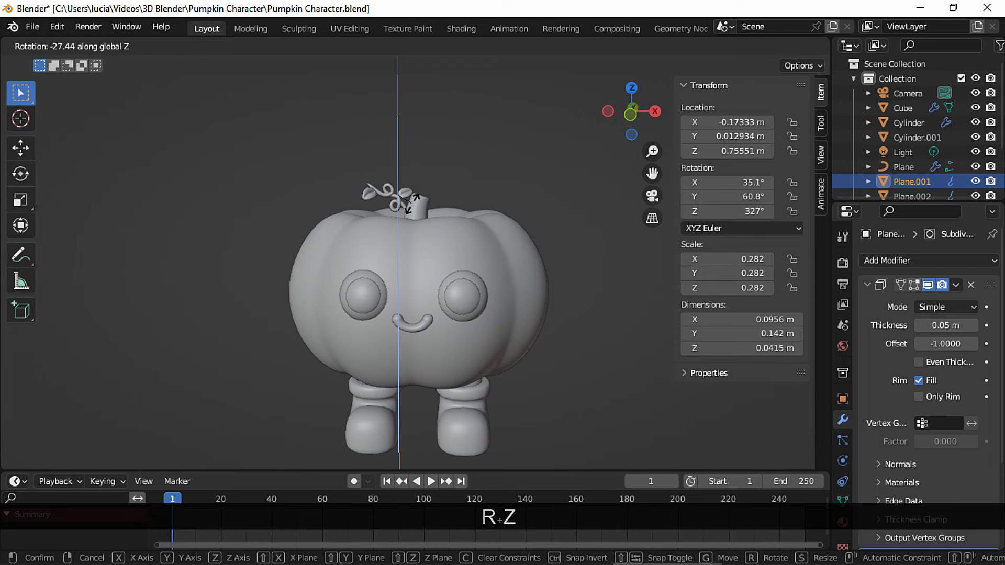
{"action": "left_click", "coordinate": [414, 201]}
{"action": "key", "text": "r"}
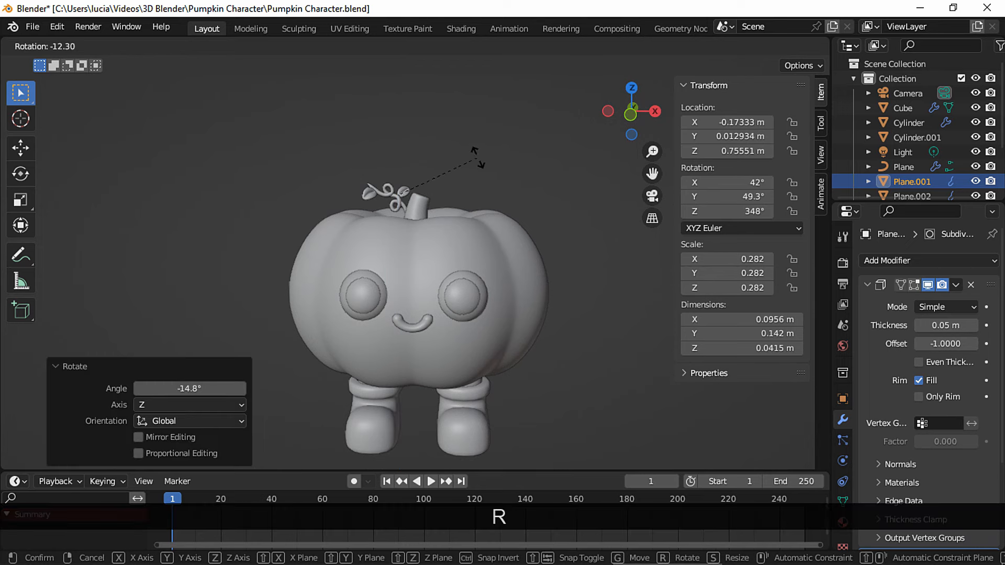
{"action": "left_click", "coordinate": [482, 157]}
Step: Show the viewport overlays again and select the smaller leaf
{"action": "left_click", "coordinate": [709, 46]}
{"action": "left_click", "coordinate": [368, 190]}
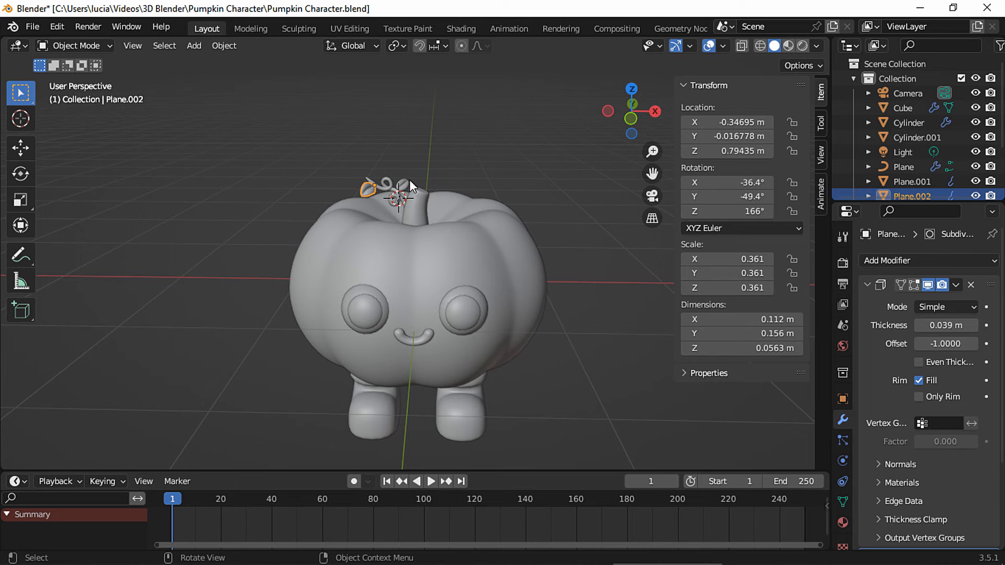
{"action": "left_click", "coordinate": [403, 184]}
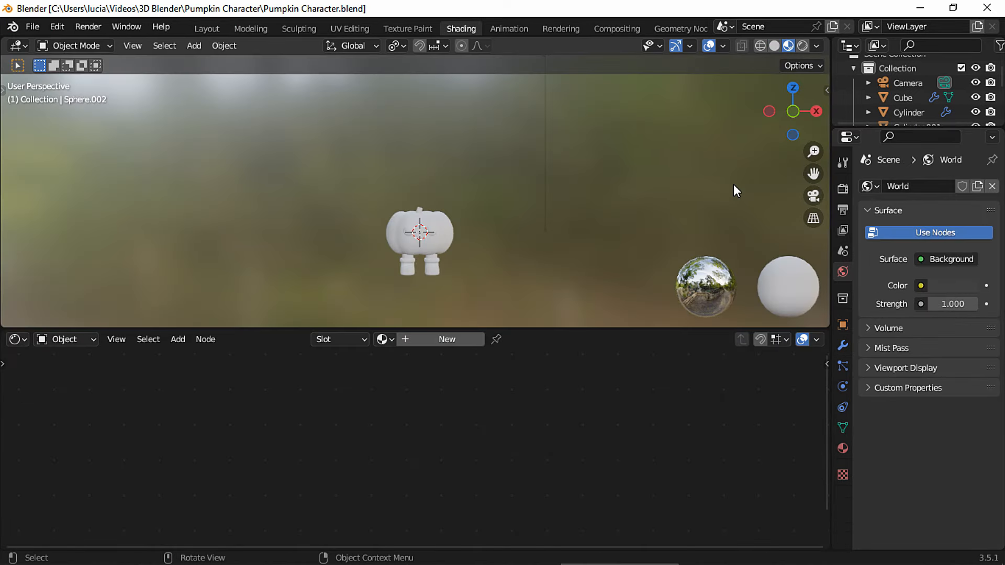
Step: Assign the existing material named Material to the pumpkin body
{"action": "left_click", "coordinate": [818, 46]}
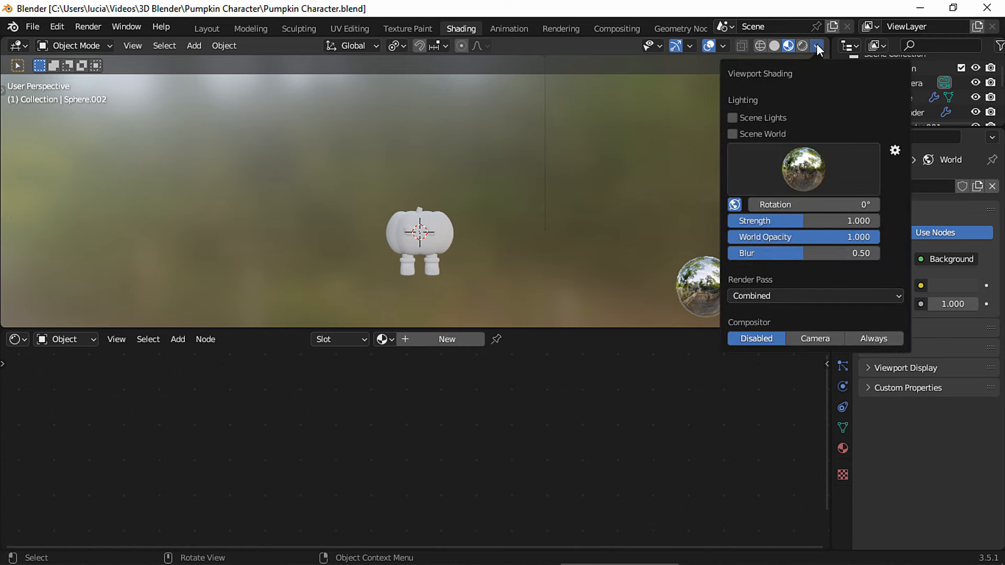
{"action": "middle_click_drag", "start_coordinate": [547, 279], "coordinate": [559, 219], "text": "shift"}
{"action": "mouse_move", "coordinate": [571, 239]}
{"action": "middle_mouse_down", "text": "shift"}
{"action": "mouse_move", "coordinate": [552, 207]}
{"action": "mouse_move", "coordinate": [531, 207]}
{"action": "middle_mouse_up", "text": "shift"}
{"action": "left_click", "coordinate": [383, 340]}
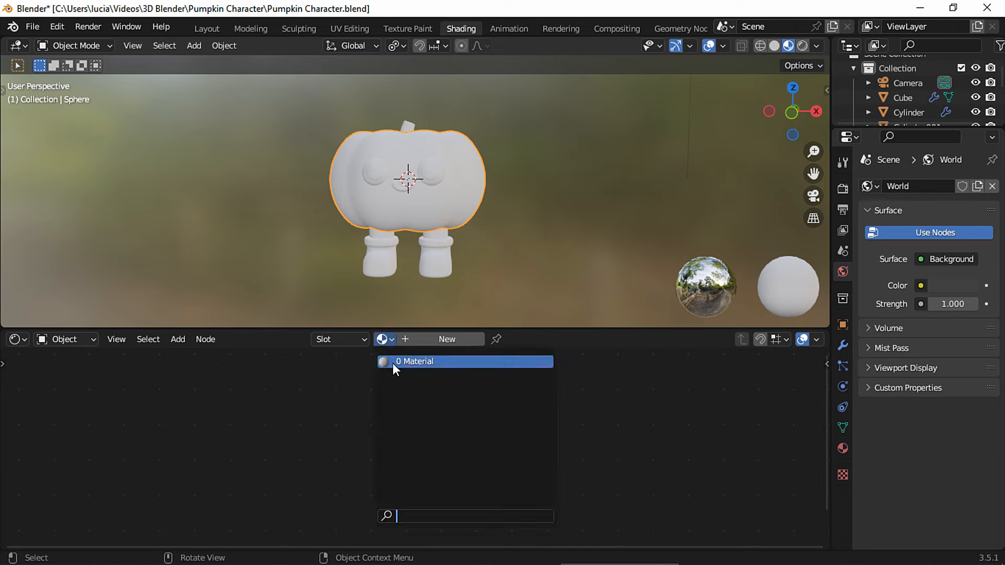
{"action": "left_click", "coordinate": [392, 362]}
Step: Add a ColorRamp node and feed its colour into the Principled BSDF's Base Color
{"action": "middle_click_drag", "start_coordinate": [306, 424], "coordinate": [489, 392]}
{"action": "scroll", "coordinate": [491, 395], "scroll_direction": "up", "scroll_amount": 3}
{"action": "scroll", "coordinate": [492, 398], "scroll_direction": "up", "scroll_amount": 2, "text": "shift"}
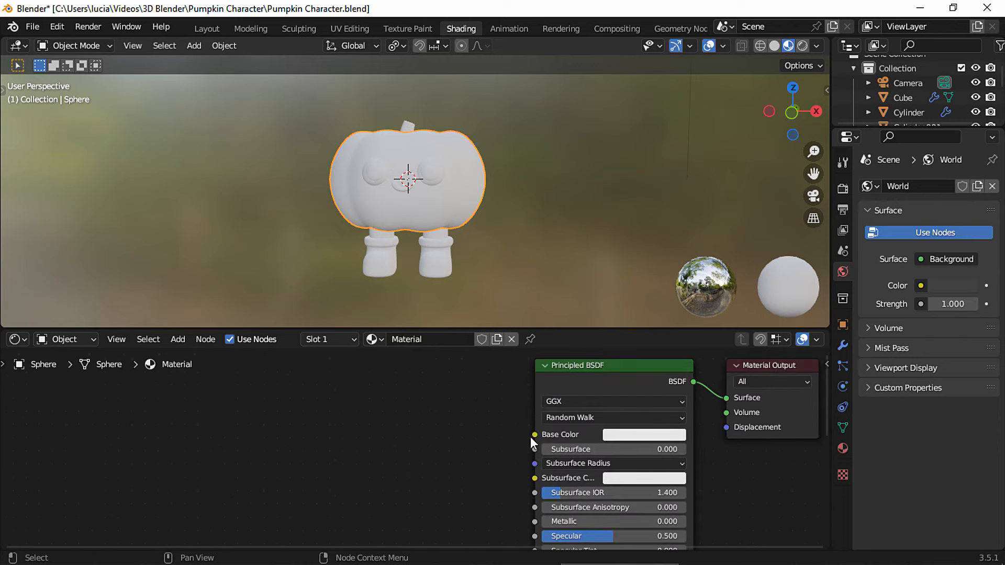
{"action": "key", "text": "shift+a"}
{"action": "type", "text": "colorr"}
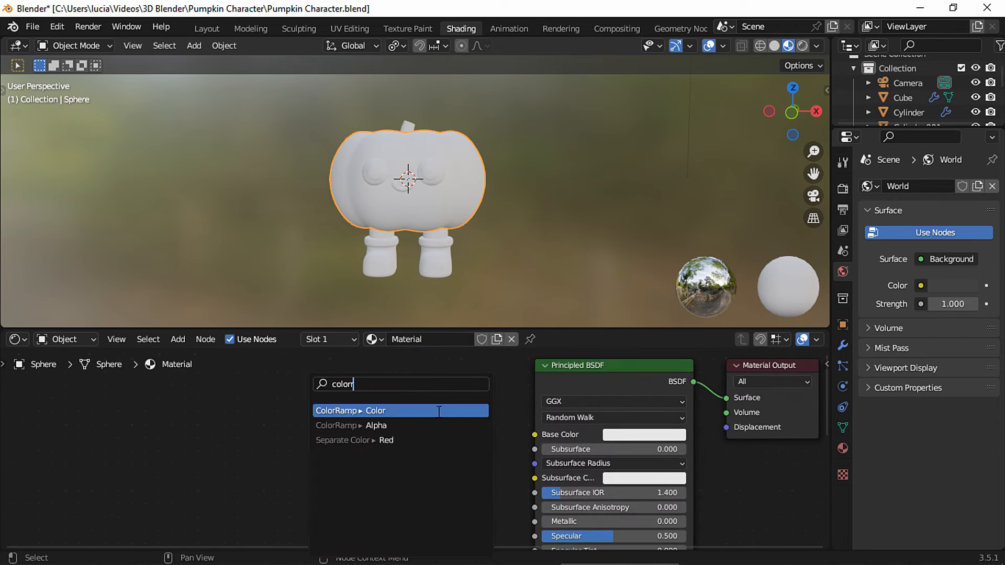
{"action": "left_click", "coordinate": [438, 411]}
{"action": "left_click", "coordinate": [461, 421]}
Step: Move the ColorRamp's black stop to 0.395 and its white stop just past it for a sharp transition
{"action": "middle_click_drag", "start_coordinate": [471, 431], "coordinate": [473, 386]}
{"action": "scroll", "coordinate": [473, 388], "scroll_direction": "up", "scroll_amount": 6}
{"action": "left_click_drag", "start_coordinate": [519, 428], "coordinate": [401, 428]}
{"action": "left_click_drag", "start_coordinate": [303, 428], "coordinate": [333, 424]}
{"action": "left_click_drag", "start_coordinate": [372, 423], "coordinate": [389, 425]}
Step: Add a Layer Weight node with its Facing output driving the ColorRamp's Fac input
{"action": "scroll", "coordinate": [349, 492], "scroll_direction": "down", "scroll_amount": 2}
{"action": "left_click_drag", "start_coordinate": [348, 509], "coordinate": [197, 385]}
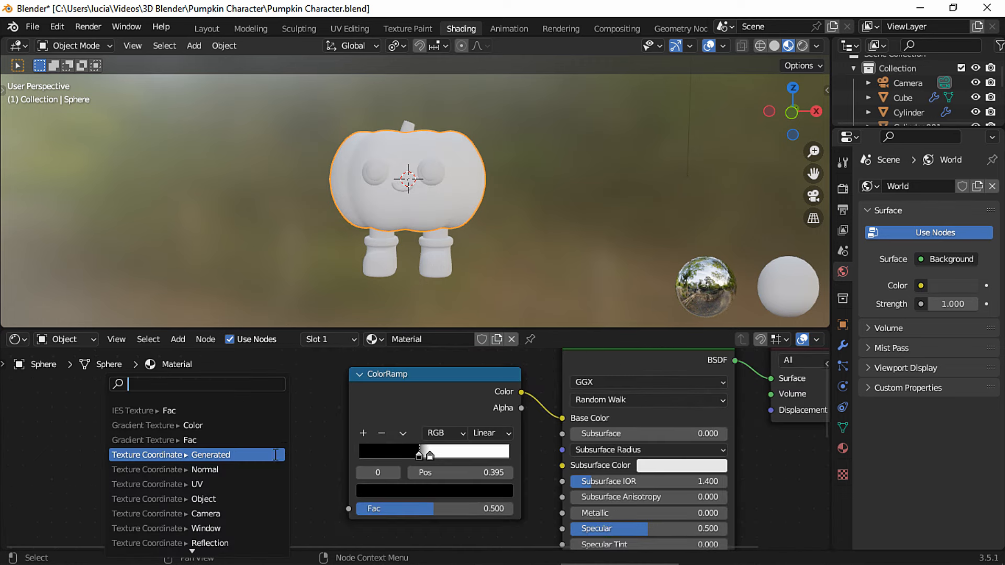
{"action": "scroll", "coordinate": [210, 460], "scroll_direction": "down", "scroll_amount": 5}
{"action": "type", "text": "lawe"}
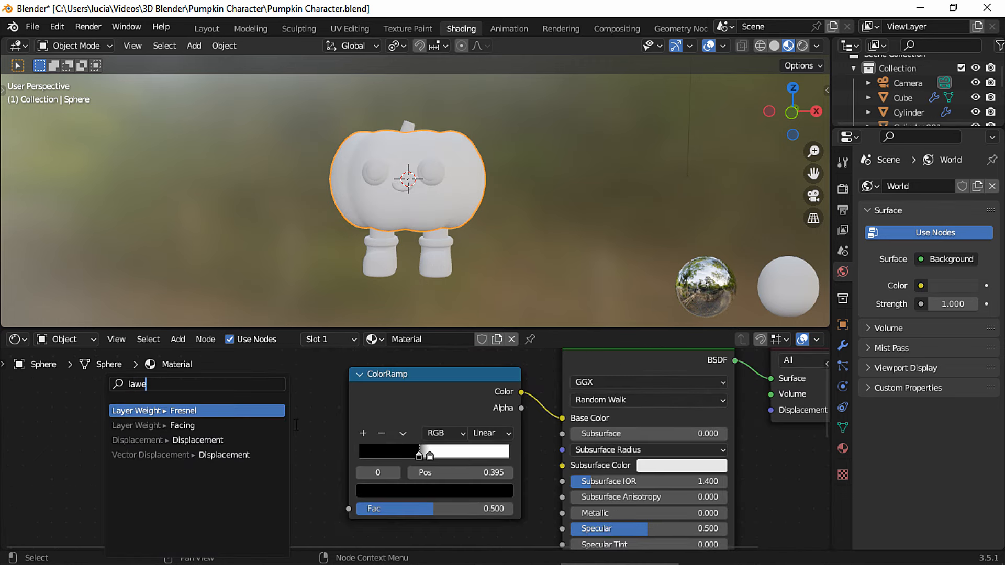
{"action": "left_click", "coordinate": [260, 425]}
{"action": "scroll", "coordinate": [464, 466], "scroll_direction": "up", "scroll_amount": 3}
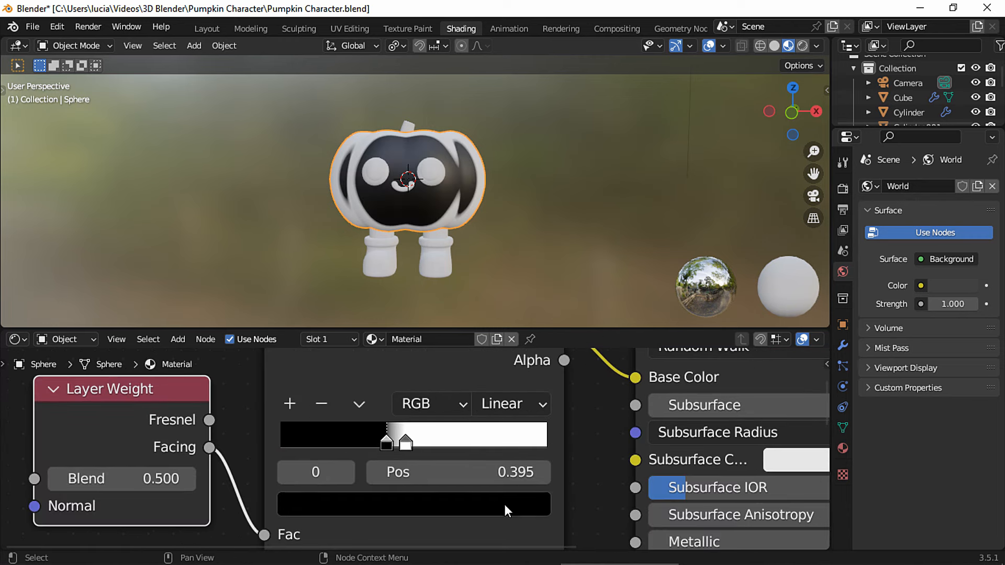
Step: Set the ColorRamp's first stop to the orange hex colour FD8C22
{"action": "left_click", "coordinate": [503, 503]}
{"action": "left_click", "coordinate": [442, 358]}
{"action": "left_click", "coordinate": [417, 392]}
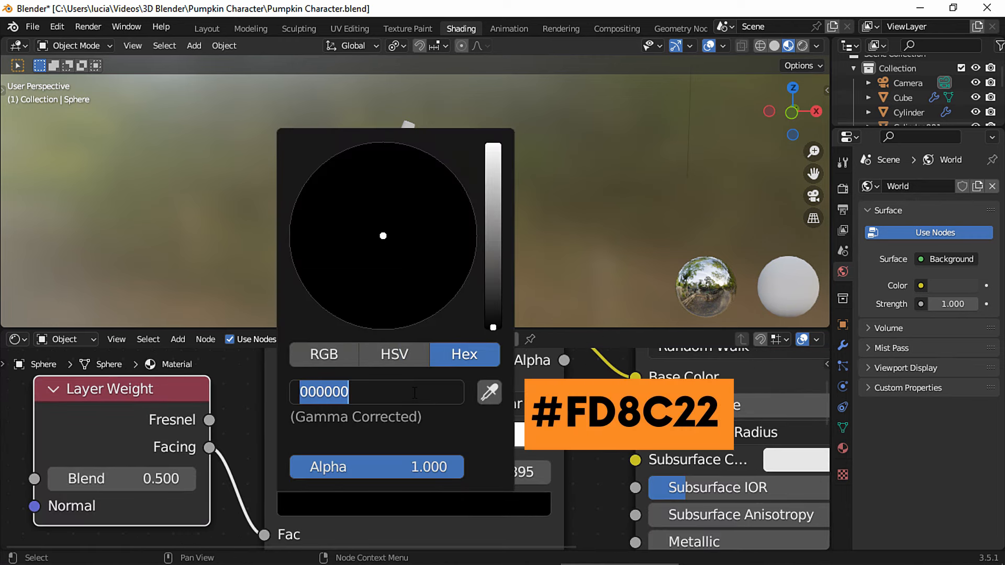
{"action": "type", "text": "fd8c22"}
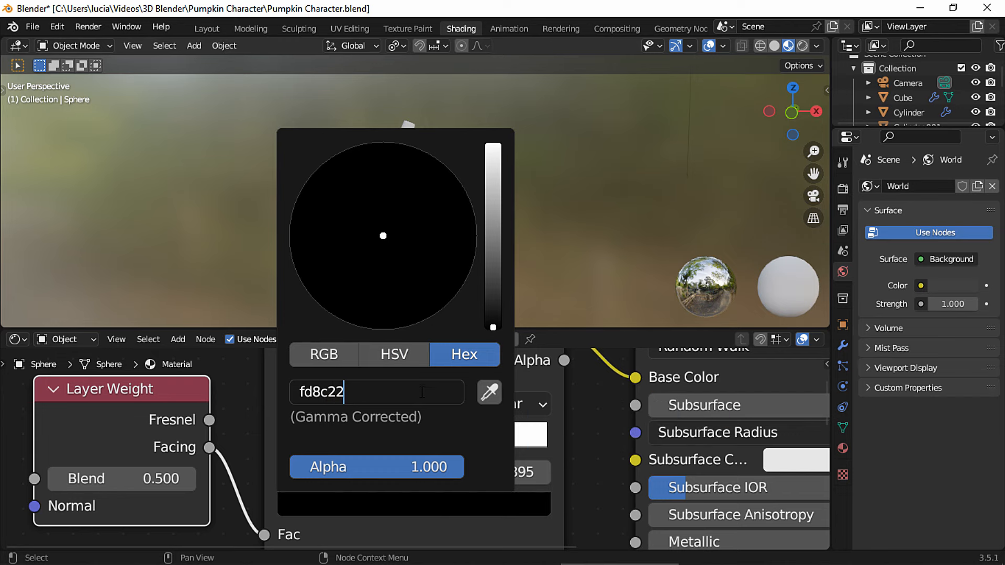
{"action": "key", "text": "Return"}
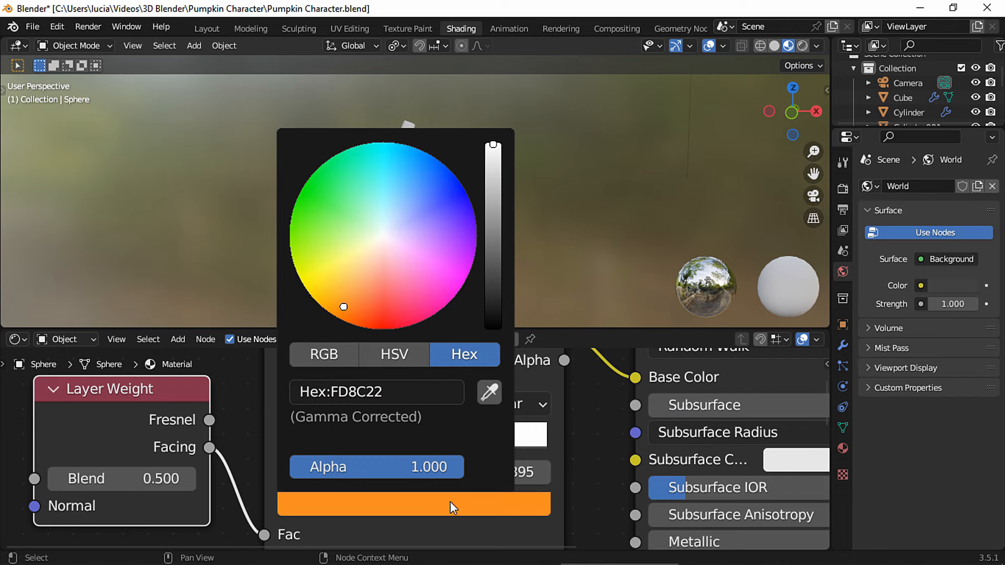
Step: Set the ColorRamp's second stop to the darker orange hex colour E76318
{"action": "middle_click_drag", "start_coordinate": [469, 448], "coordinate": [668, 452]}
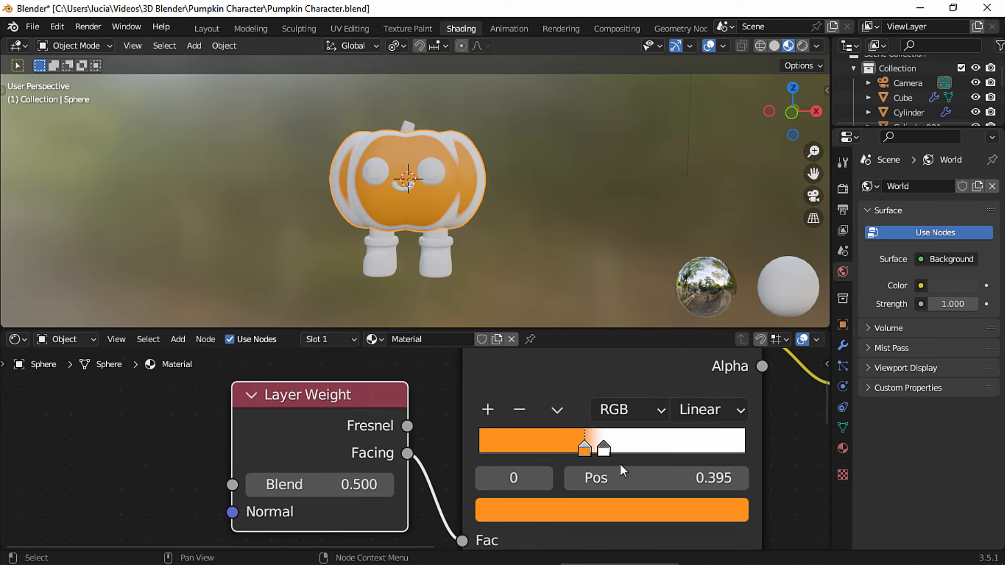
{"action": "left_click", "coordinate": [604, 444]}
{"action": "left_click", "coordinate": [612, 510]}
{"action": "left_click", "coordinate": [607, 397]}
{"action": "type", "text": "e"}
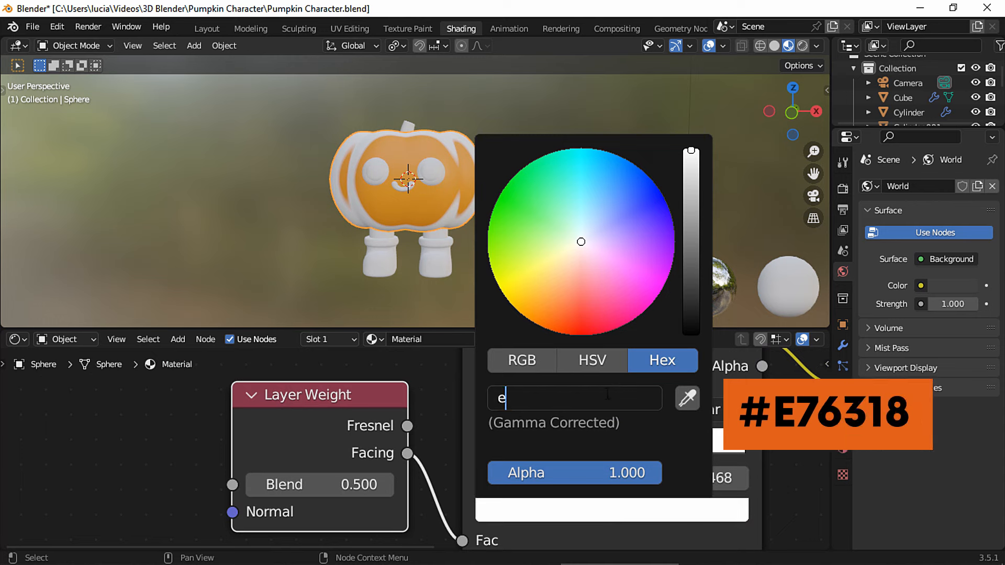
{"action": "type", "text": "x:E76318"}
{"action": "key", "text": "Return"}
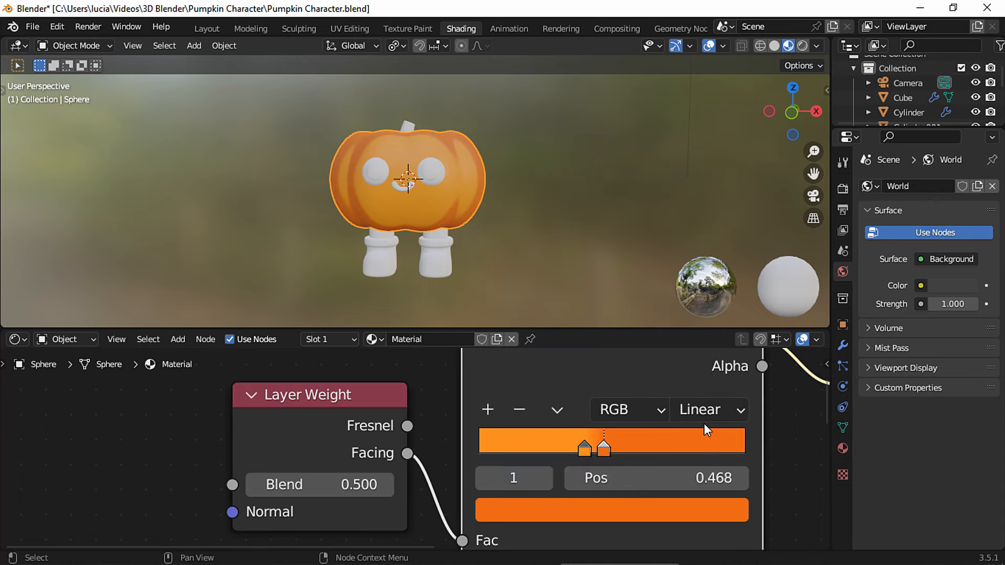
Step: Switch the ColorRamp to B-Spline interpolation and reposition its stops at 0.209 and 0.436
{"action": "left_click", "coordinate": [707, 410]}
{"action": "left_click", "coordinate": [714, 300]}
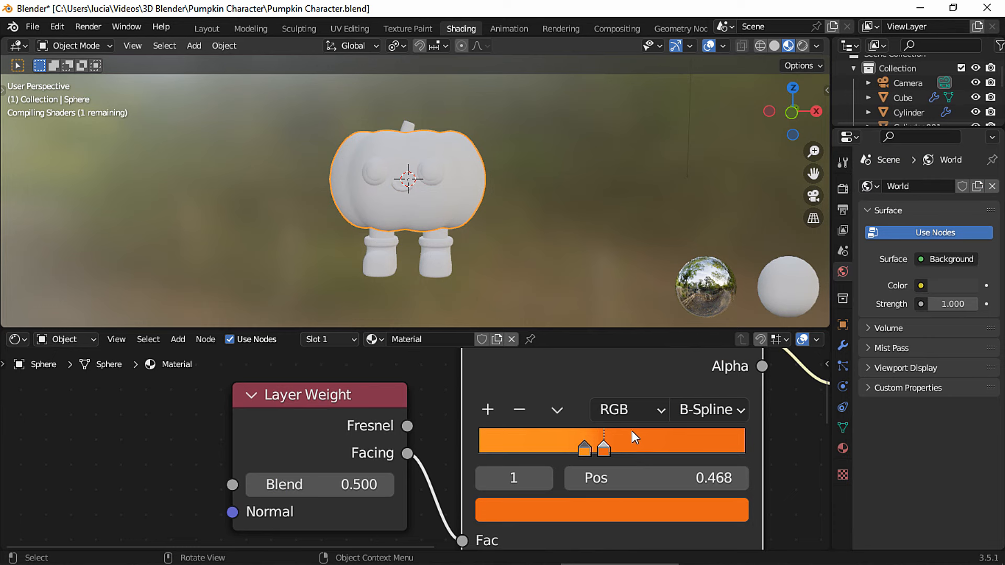
{"action": "left_click_drag", "start_coordinate": [583, 449], "coordinate": [535, 448]}
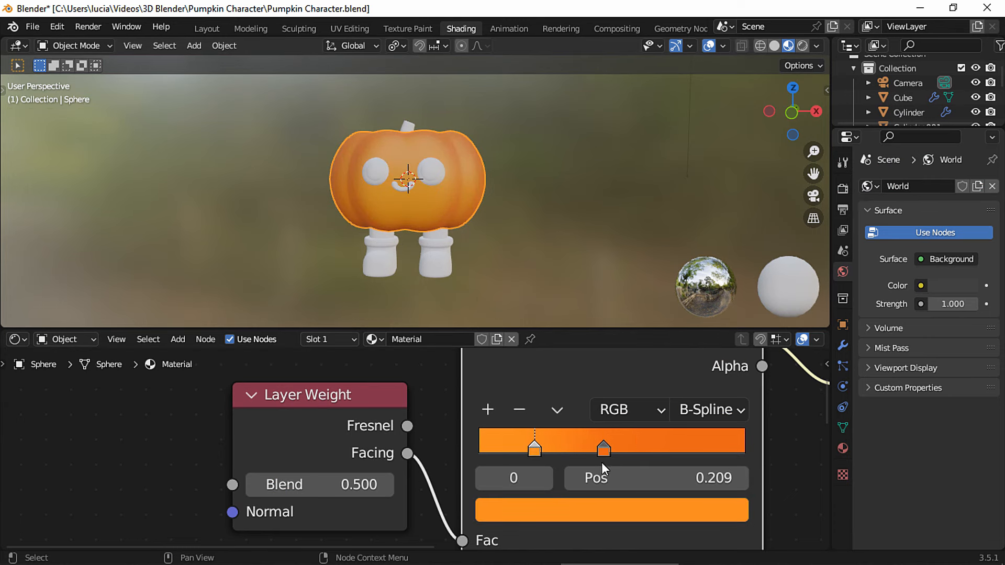
{"action": "left_click_drag", "start_coordinate": [602, 450], "coordinate": [595, 452]}
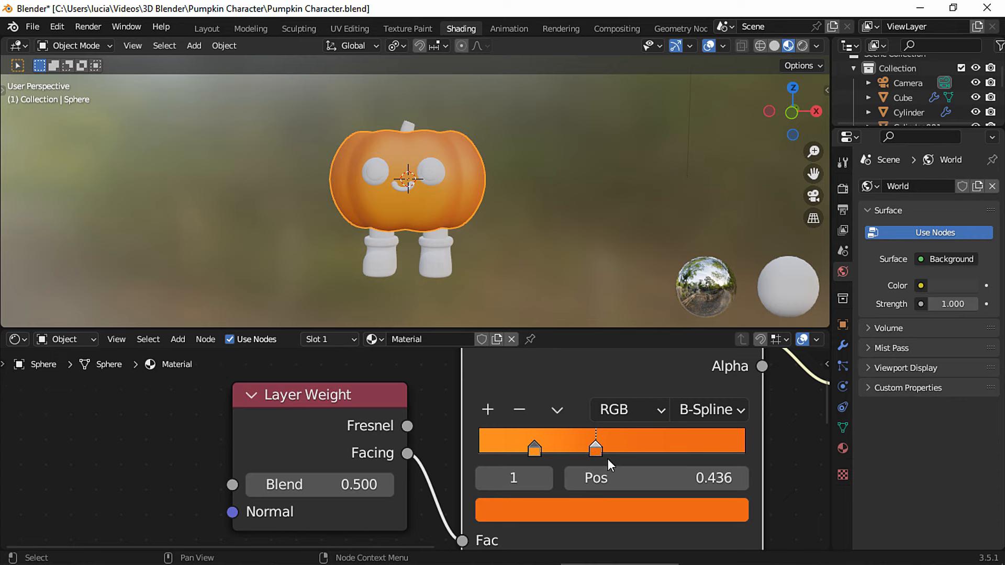
Step: Duplicate the linked Layer Weight and ColorRamp nodes and place the copies below the originals
{"action": "scroll", "coordinate": [607, 459], "scroll_direction": "down", "scroll_amount": 5}
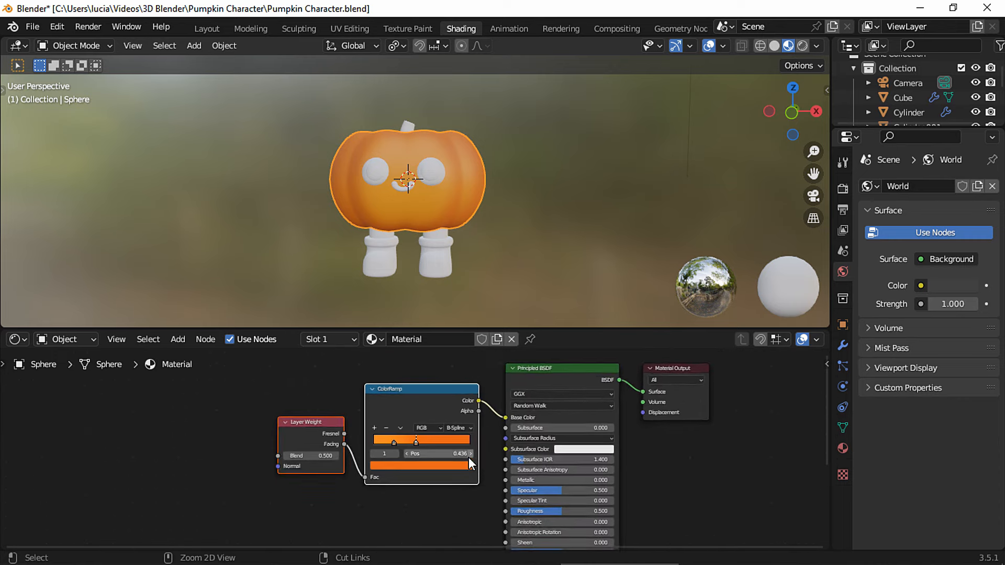
{"action": "scroll", "coordinate": [453, 414], "scroll_direction": "down", "scroll_amount": 2, "text": "shift"}
{"action": "key", "text": "shift+d"}
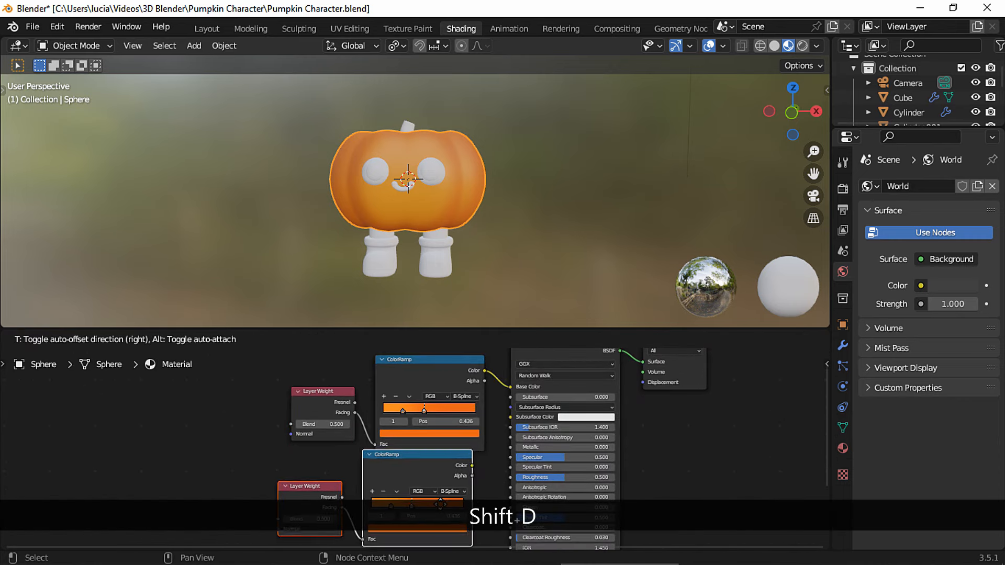
{"action": "left_click", "coordinate": [441, 503]}
{"action": "middle_click_drag", "start_coordinate": [475, 490], "coordinate": [496, 435]}
{"action": "left_click_drag", "start_coordinate": [442, 429], "coordinate": [437, 445]}
{"action": "middle_click_drag", "start_coordinate": [440, 445], "coordinate": [465, 430], "text": "ctrl"}
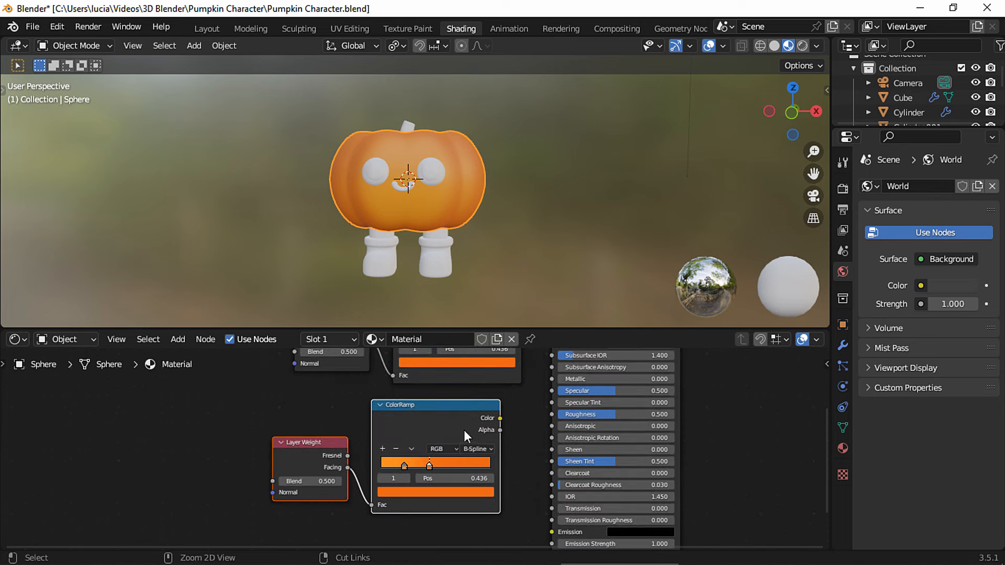
Step: Reset the duplicated ColorRamp to its defaults and connect its Color output to the Principled BSDF's Specular input
{"action": "key", "text": "BackSpace"}
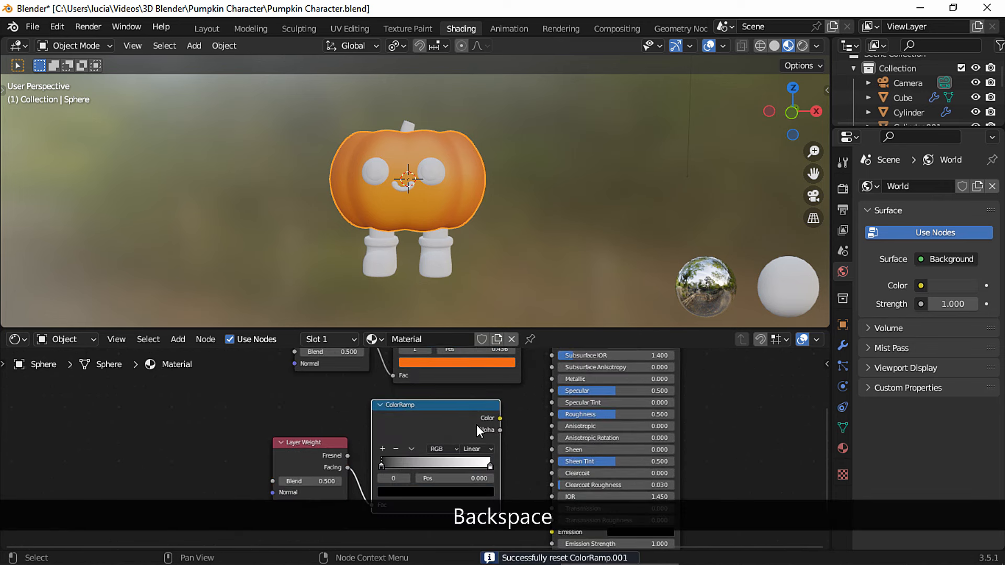
{"action": "left_click_drag", "start_coordinate": [485, 442], "coordinate": [537, 415]}
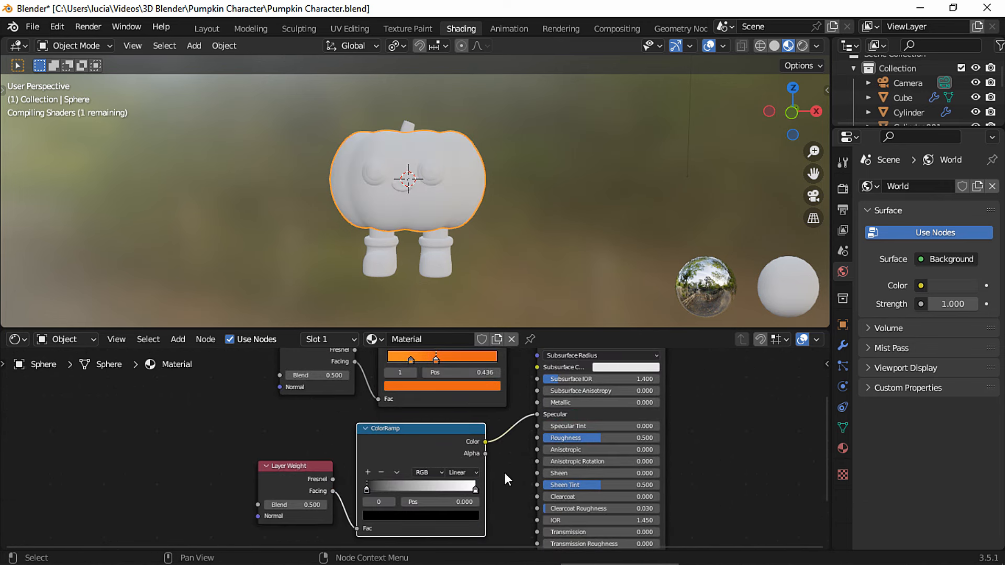
Step: Set the second ColorRamp to Constant interpolation, with the white stop at 0.564 and the black stop at 0.432
{"action": "scroll", "coordinate": [506, 470], "scroll_direction": "up", "scroll_amount": 3}
{"action": "left_click", "coordinate": [528, 441]}
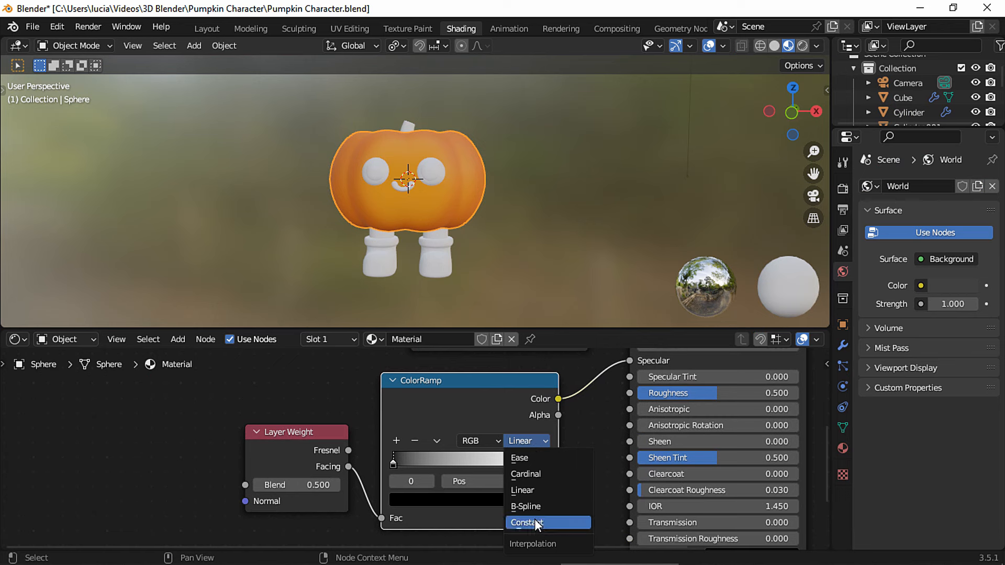
{"action": "left_click", "coordinate": [535, 520]}
{"action": "left_click", "coordinate": [544, 463]}
{"action": "mouse_move", "coordinate": [543, 464]}
{"action": "left_mouse_down"}
{"action": "mouse_move", "coordinate": [445, 458]}
{"action": "mouse_move", "coordinate": [474, 466]}
{"action": "left_mouse_up"}
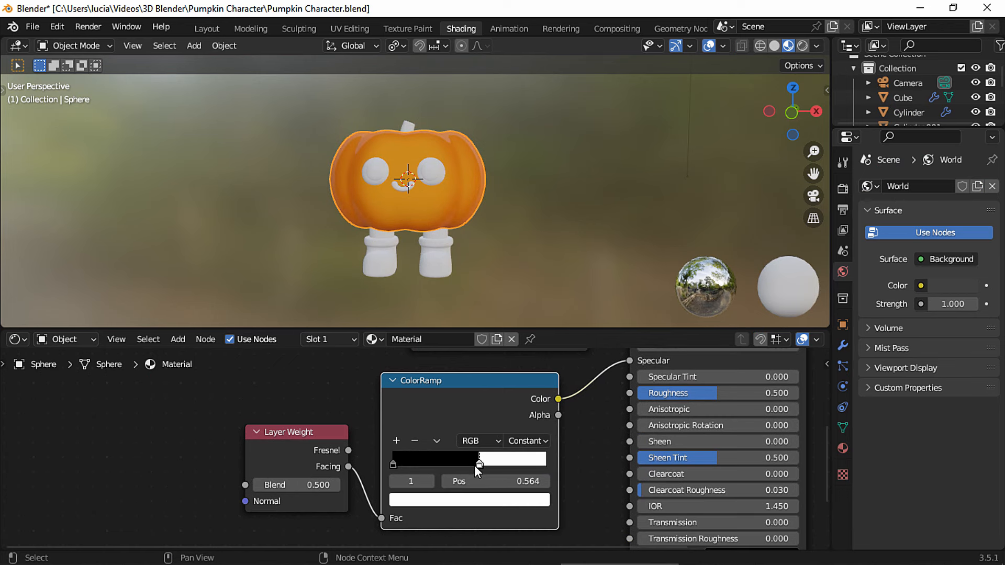
{"action": "left_click_drag", "start_coordinate": [394, 464], "coordinate": [462, 468]}
{"action": "middle_click_drag", "start_coordinate": [627, 356], "coordinate": [560, 360]}
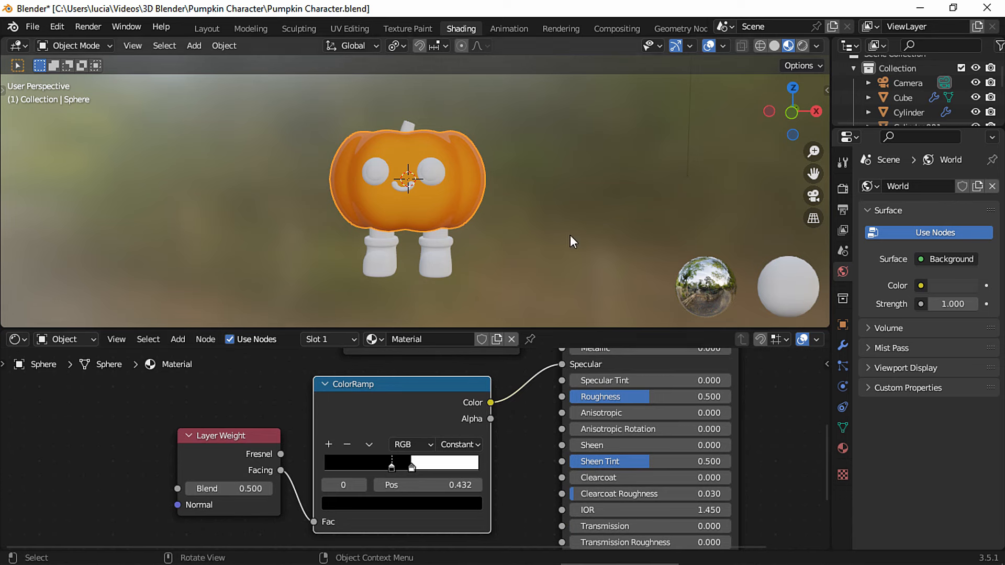
Step: Change the scene's render engine from Eevee to Cycles
{"action": "left_click", "coordinate": [843, 188]}
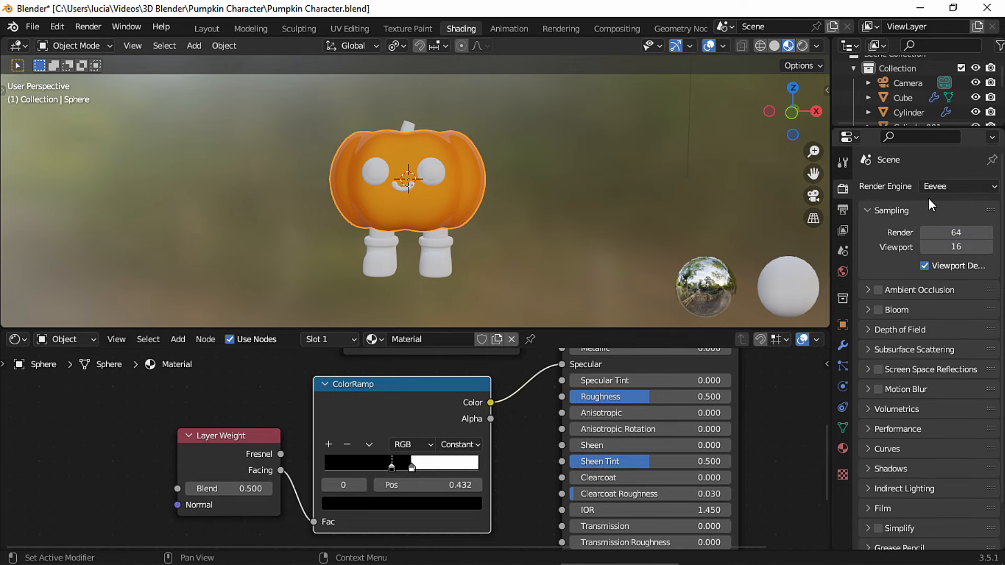
{"action": "left_click", "coordinate": [938, 186]}
{"action": "left_click", "coordinate": [934, 235]}
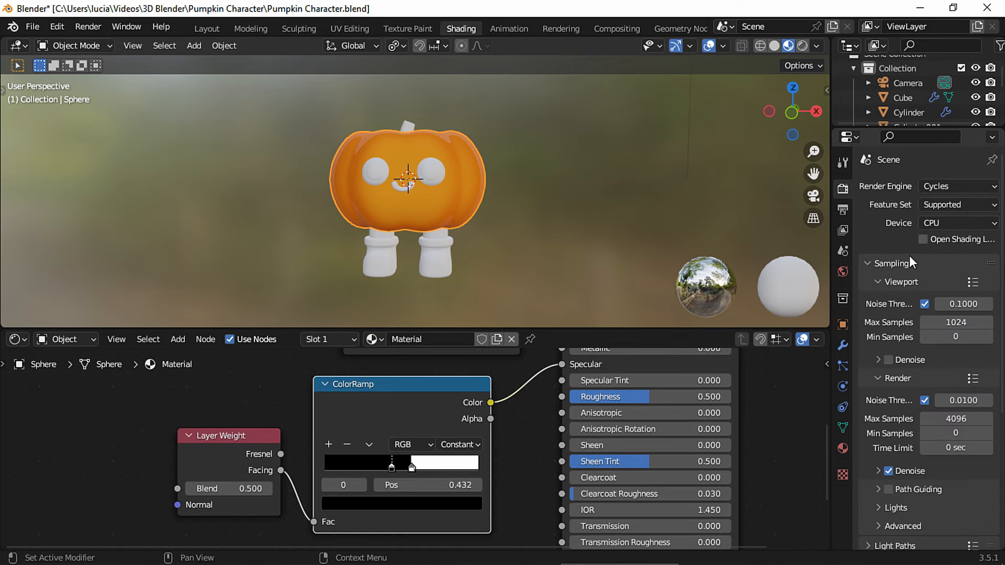
{"action": "left_click", "coordinate": [890, 469]}
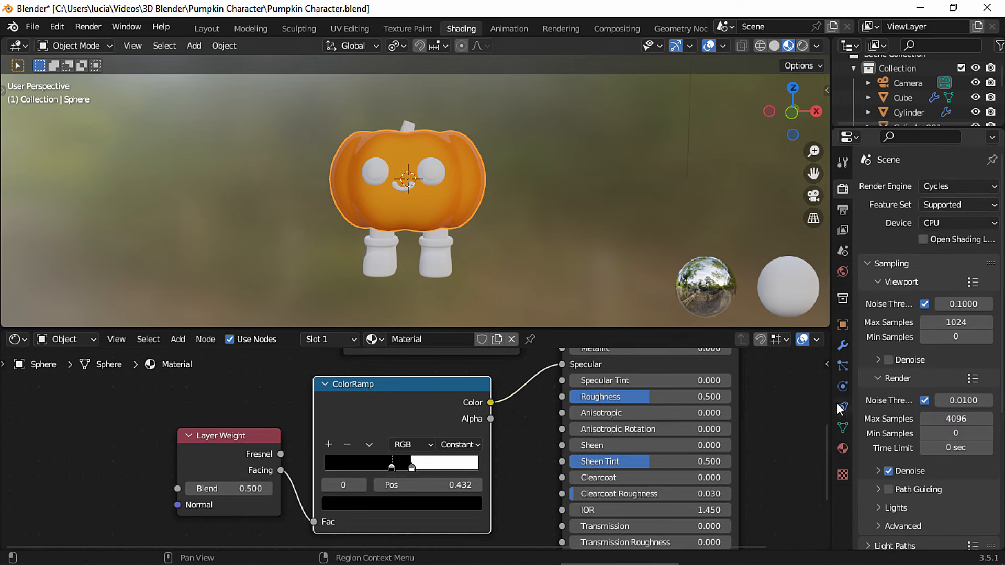
Step: Show the viewport in Rendered shading with Scene Lights and Scene World turned off
{"action": "left_click", "coordinate": [803, 46]}
{"action": "left_click", "coordinate": [800, 46]}
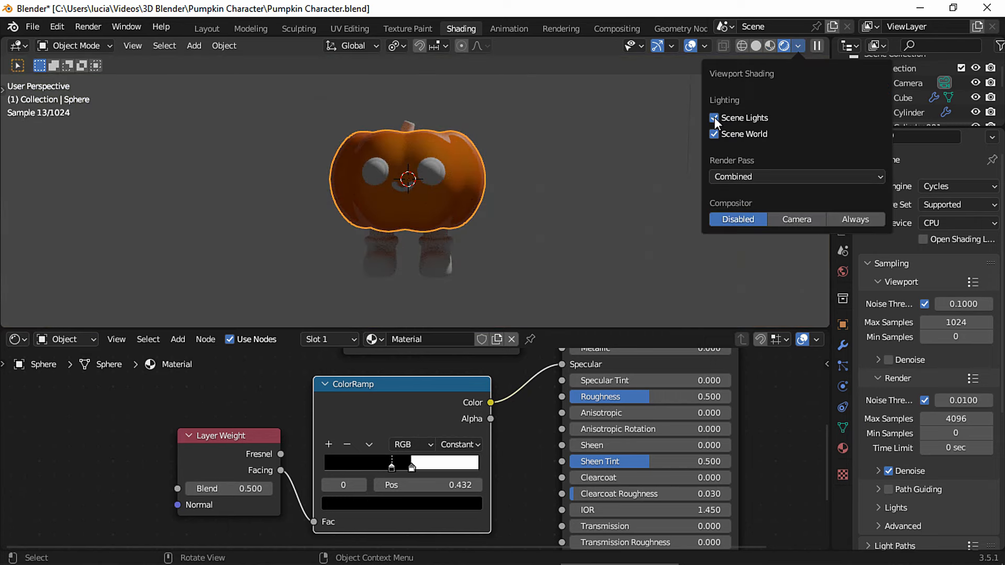
{"action": "left_click", "coordinate": [714, 135]}
Step: Set the Cycles viewport Max Samples to 50
{"action": "left_click", "coordinate": [963, 320]}
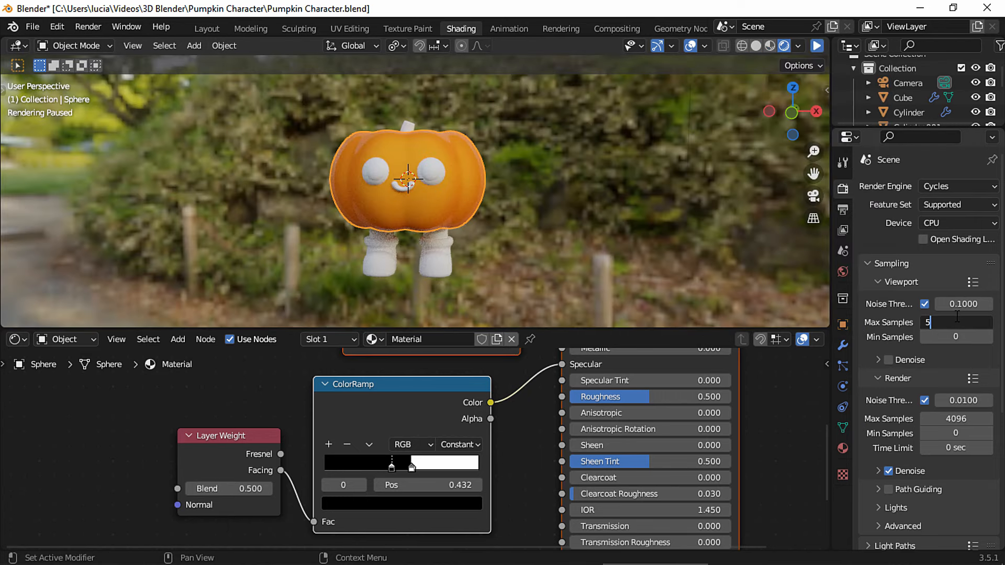
{"action": "type", "text": "50"}
{"action": "key", "text": "Return"}
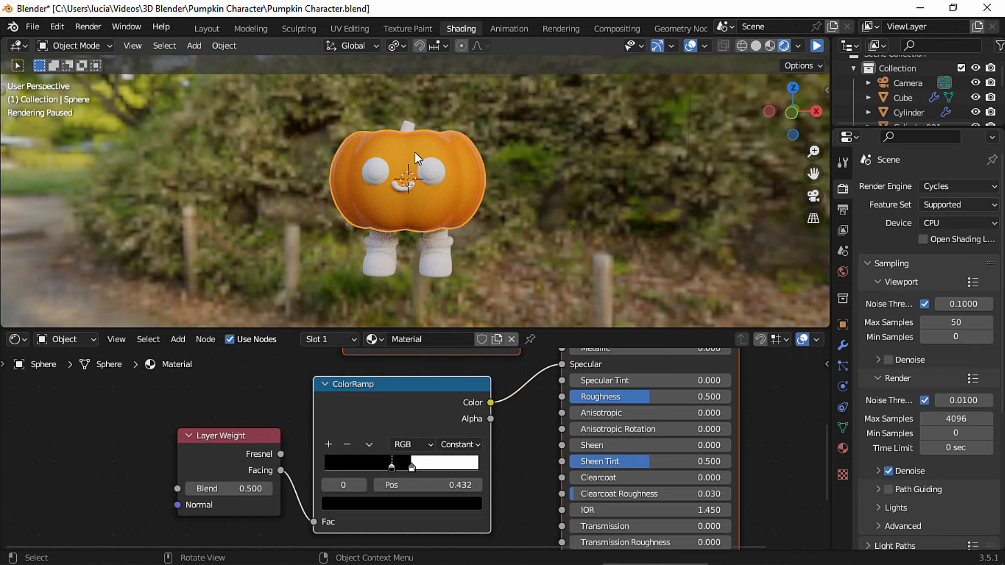
Step: Disconnect the second ColorRamp from the Specular input to compare the shading, and reconnect it
{"action": "middle_click_drag", "start_coordinate": [546, 411], "coordinate": [549, 435]}
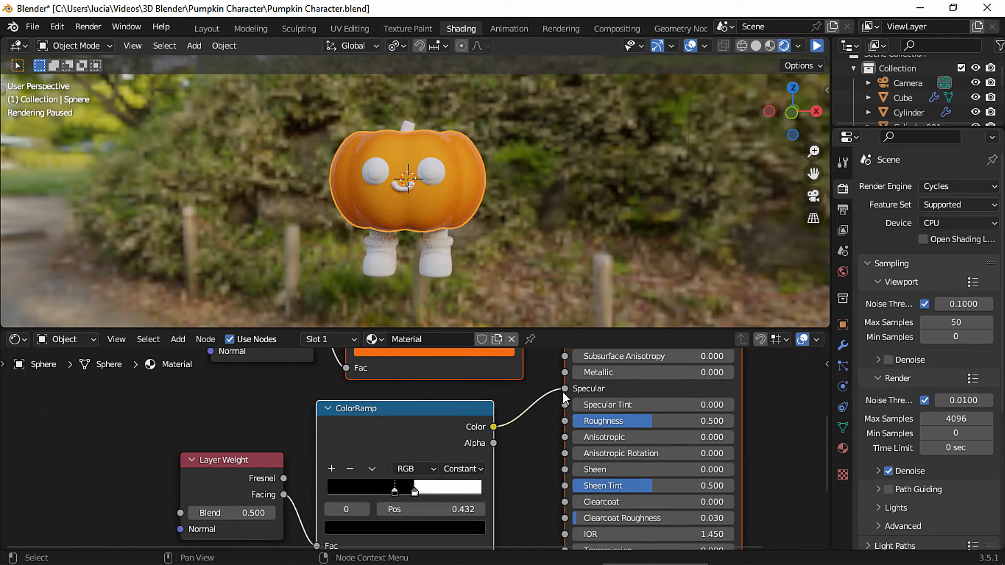
{"action": "left_click_drag", "start_coordinate": [563, 388], "coordinate": [539, 392]}
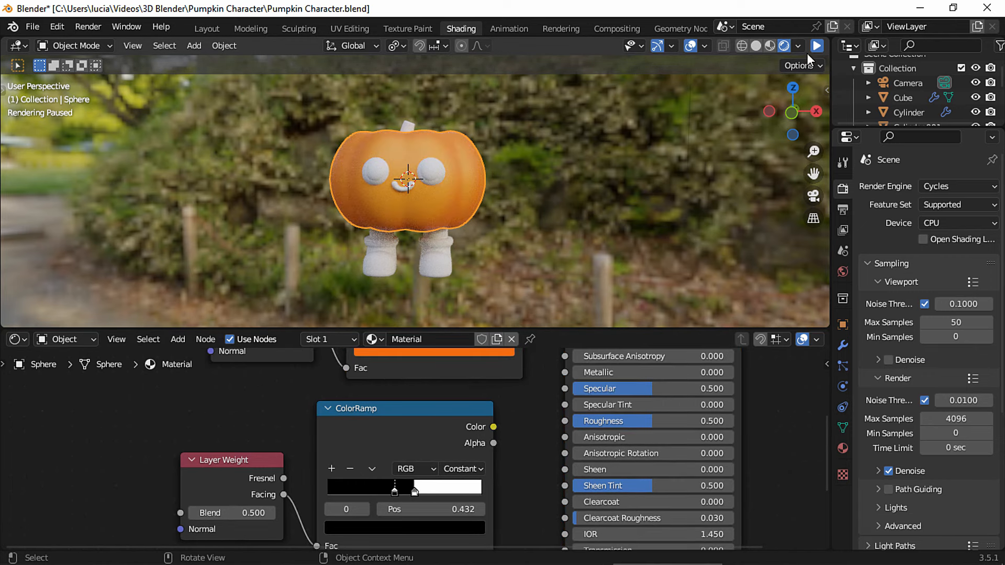
{"action": "left_click_drag", "start_coordinate": [493, 427], "coordinate": [564, 389]}
Step: Try the courtyard HDRI as the viewport lighting, and switch back to the forest HDRI
{"action": "left_click", "coordinate": [798, 45]}
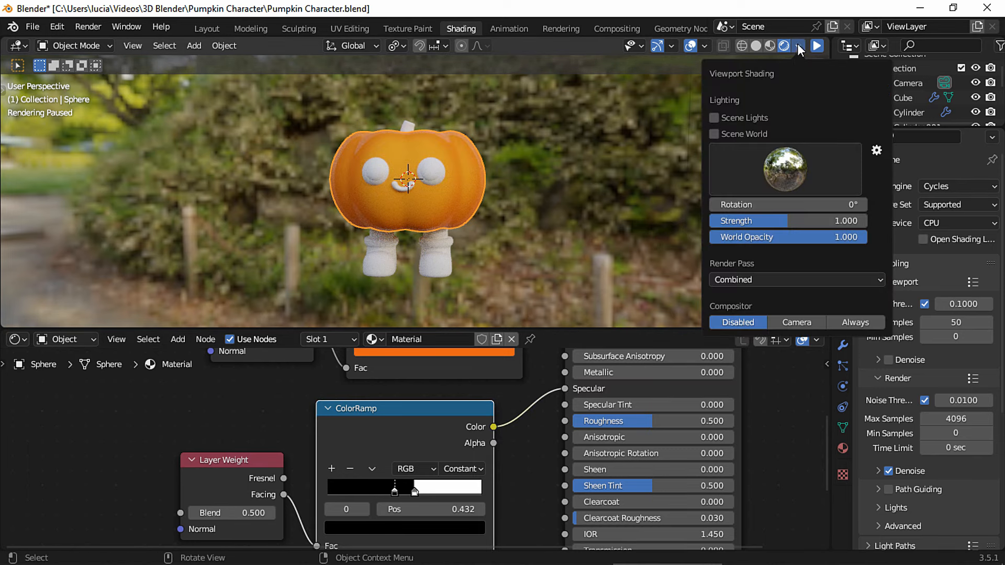
{"action": "left_click", "coordinate": [781, 152]}
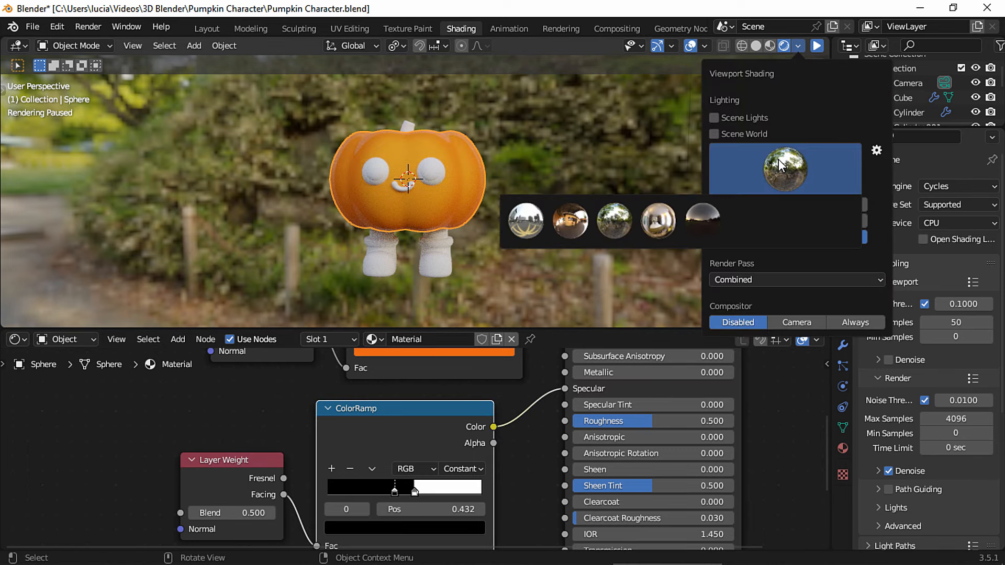
{"action": "left_click", "coordinate": [572, 219]}
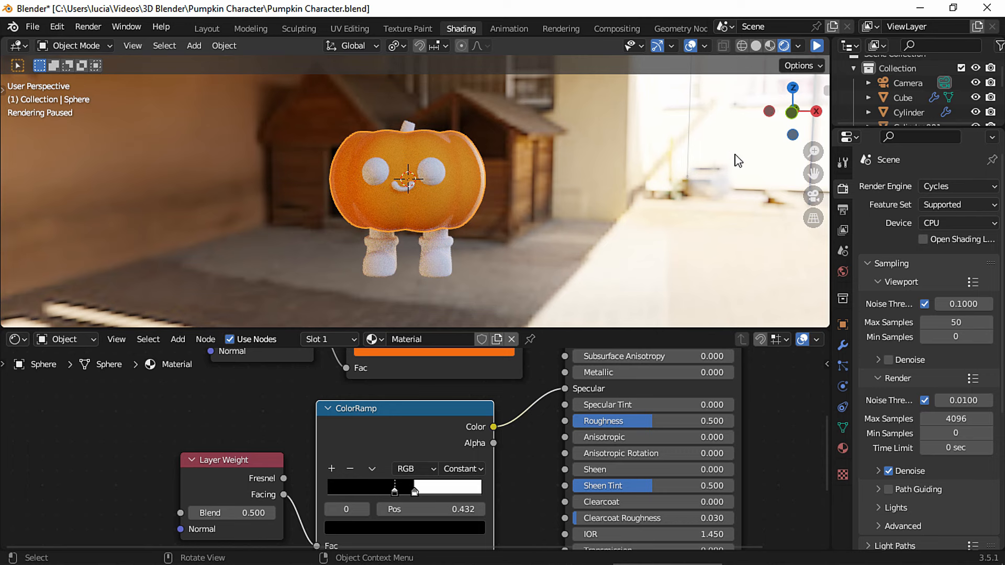
{"action": "left_click", "coordinate": [799, 45]}
{"action": "left_click", "coordinate": [785, 147]}
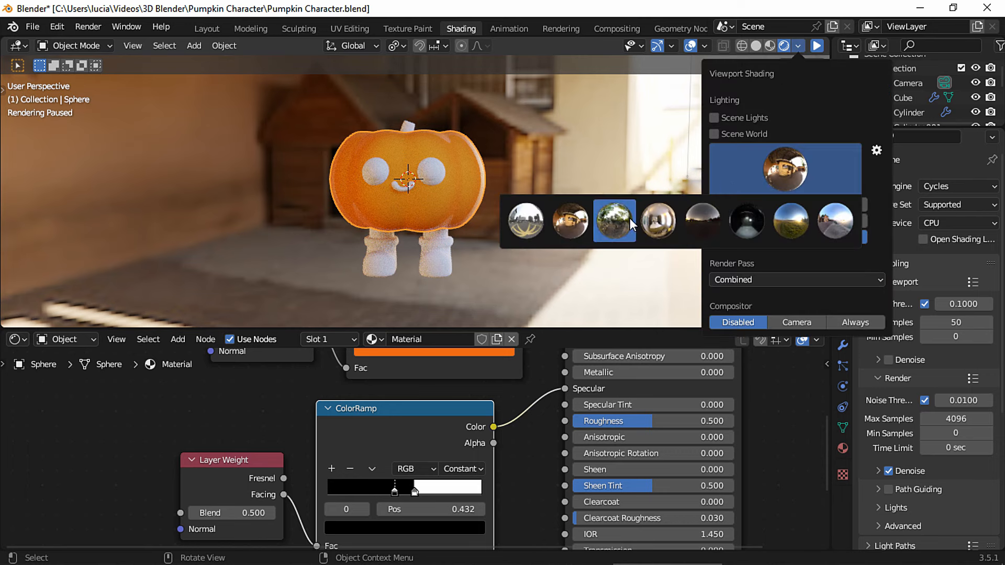
{"action": "left_click", "coordinate": [630, 218]}
Step: Return the viewport to Material Preview shading and view the pumpkin from a slightly different angle
{"action": "left_click", "coordinate": [770, 46]}
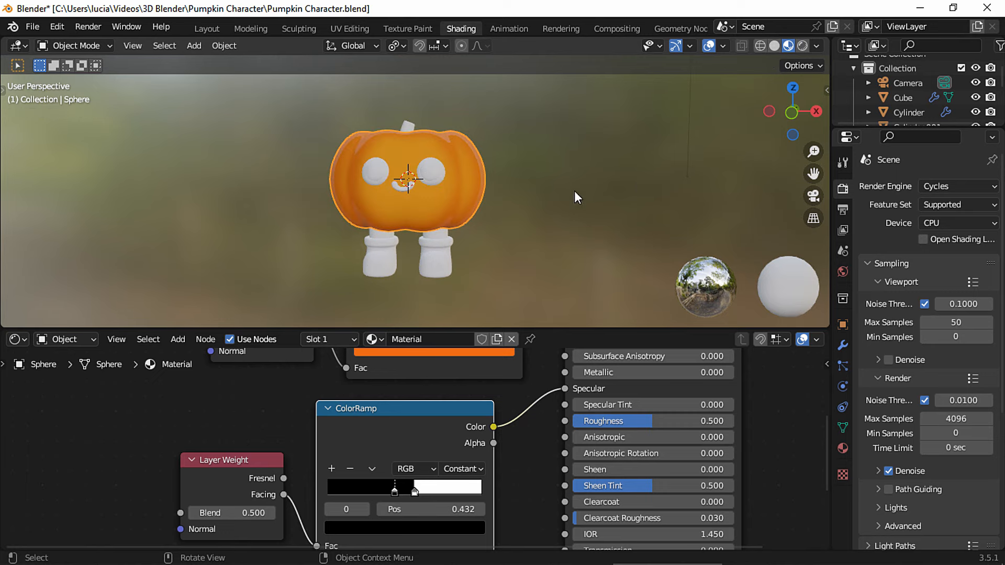
{"action": "middle_click_drag", "start_coordinate": [482, 202], "coordinate": [411, 149]}
{"action": "left_click_drag", "start_coordinate": [414, 492], "coordinate": [434, 492]}
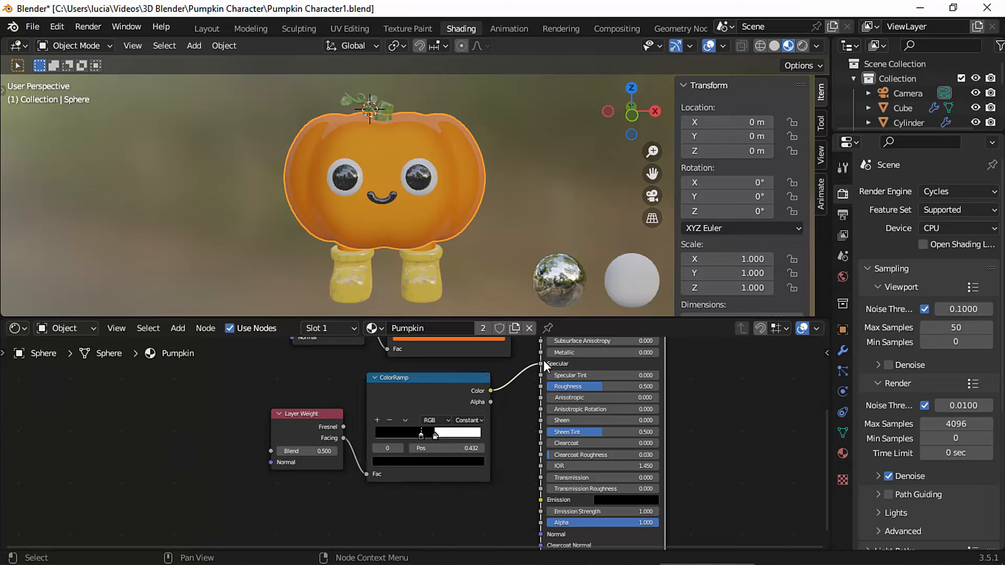
Step: Try driving Roughness with the second ColorRamp using a white stop at 0 and black beyond it, and relink the ramp to Specular
{"action": "mouse_move", "coordinate": [541, 363]}
{"action": "left_mouse_down"}
{"action": "mouse_move", "coordinate": [517, 395]}
{"action": "mouse_move", "coordinate": [541, 386]}
{"action": "left_mouse_up"}
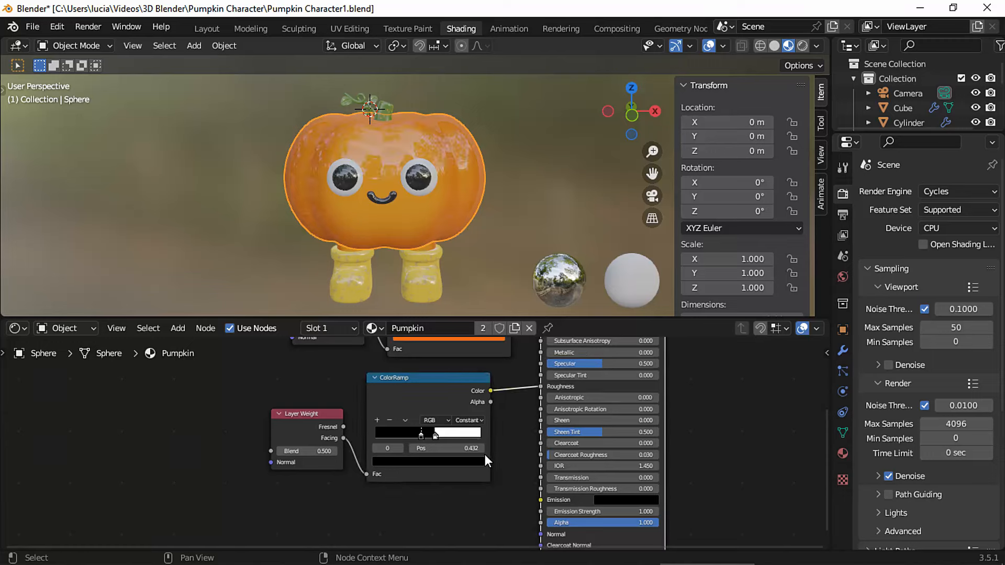
{"action": "middle_click_drag", "start_coordinate": [500, 438], "coordinate": [519, 410], "text": "ctrl"}
{"action": "left_click_drag", "start_coordinate": [444, 435], "coordinate": [342, 439]}
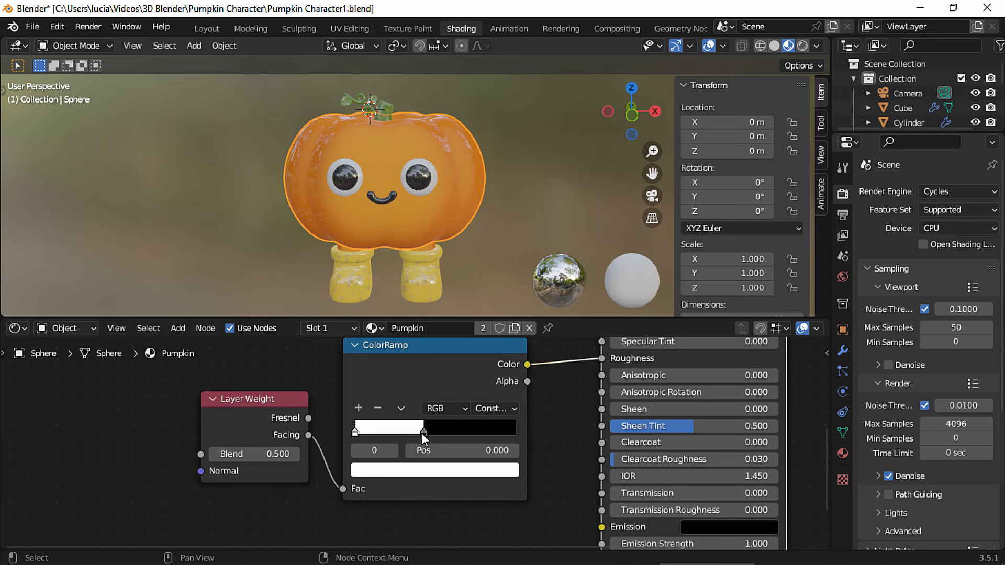
{"action": "mouse_move", "coordinate": [422, 432]}
{"action": "left_mouse_down"}
{"action": "mouse_move", "coordinate": [453, 431]}
{"action": "mouse_move", "coordinate": [434, 435]}
{"action": "left_mouse_up"}
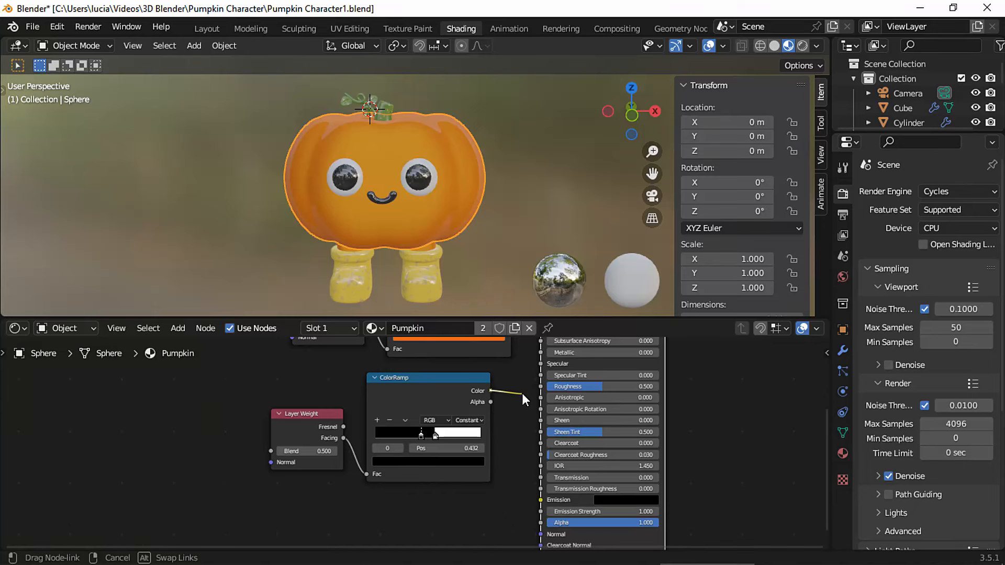
{"action": "left_click_drag", "start_coordinate": [523, 394], "coordinate": [543, 363]}
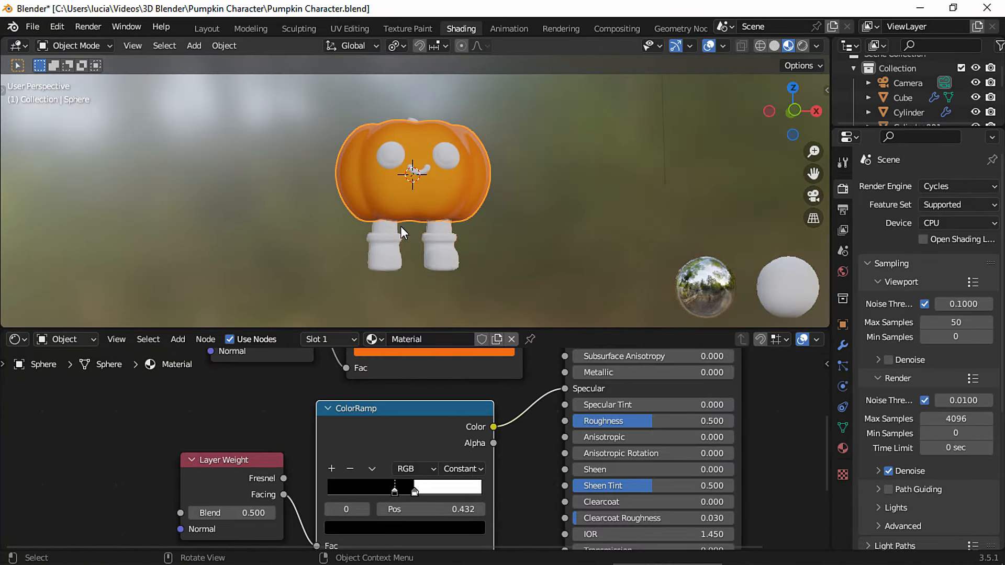
Step: Assign the pumpkin body's existing material to the legs and rename that material Pumpkin
{"action": "left_click", "coordinate": [389, 227]}
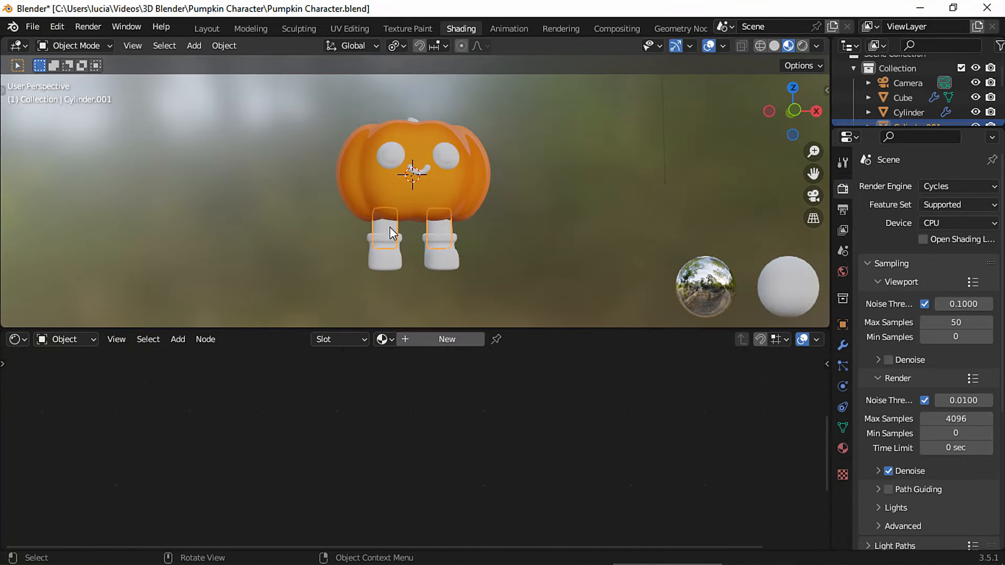
{"action": "left_click", "coordinate": [382, 339]}
{"action": "left_click", "coordinate": [394, 363]}
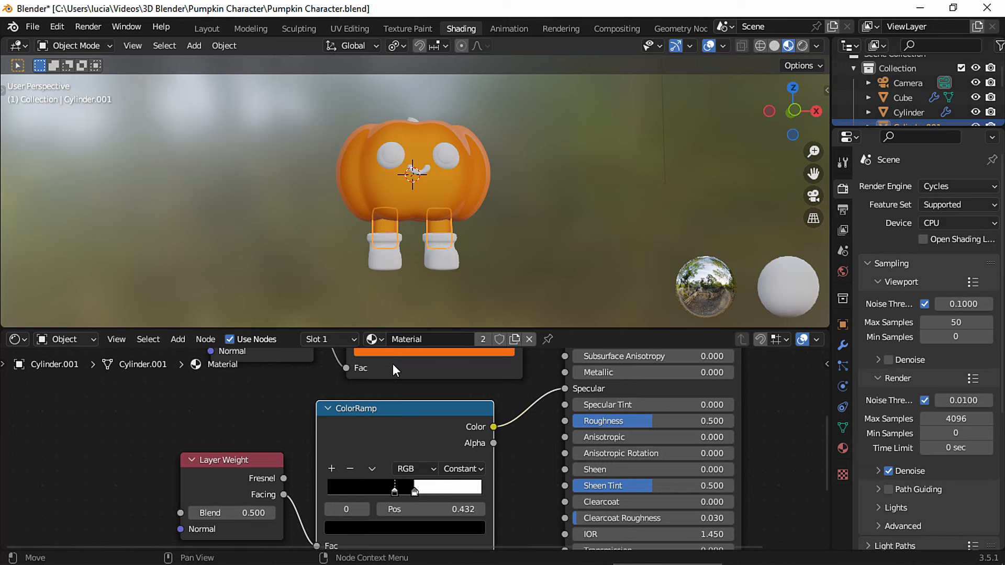
{"action": "left_click", "coordinate": [418, 339]}
{"action": "type", "text": "Pumpkin"}
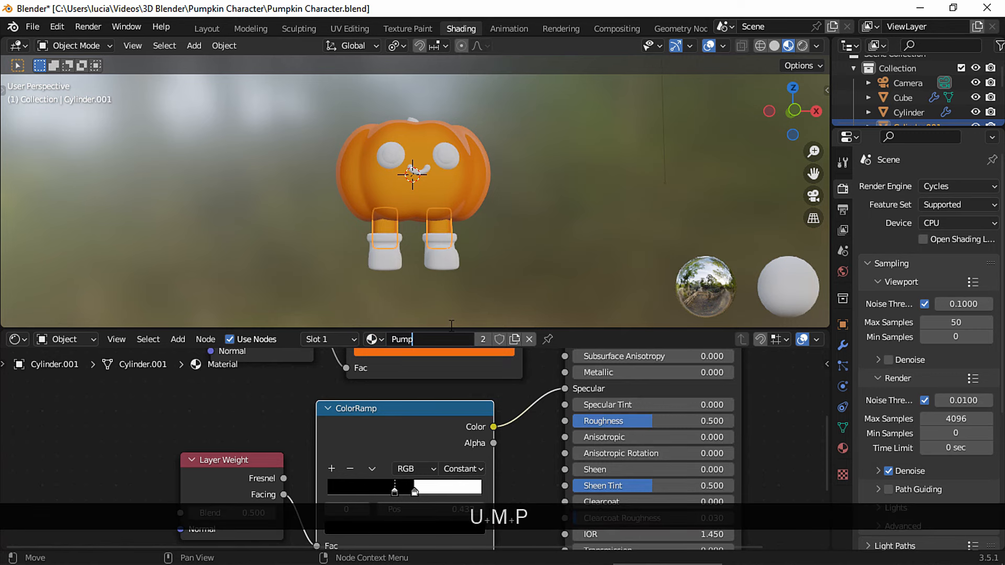
{"action": "key", "text": "Return"}
{"action": "left_click", "coordinate": [500, 207]}
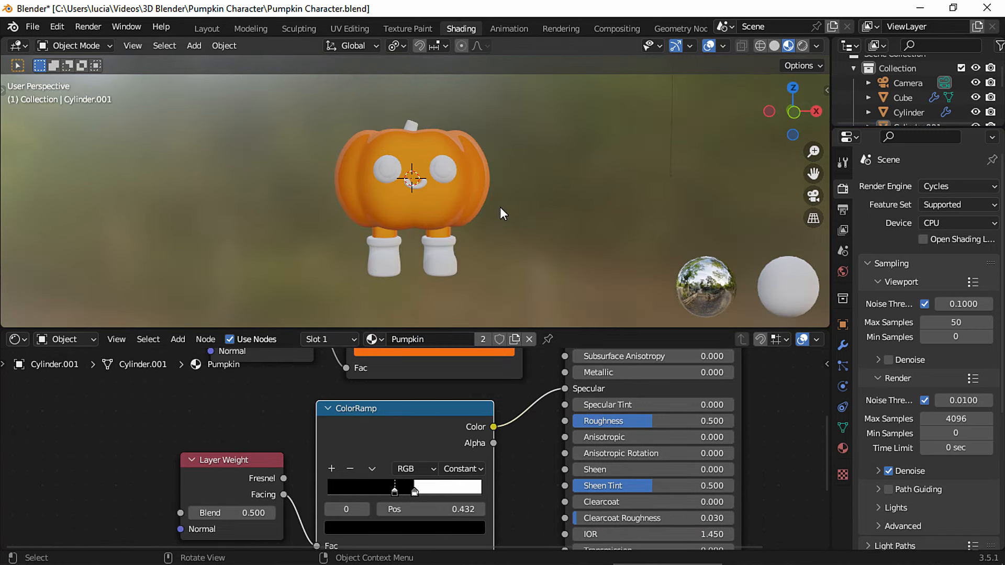
Step: Create a new material named Iris for the inner eye spheres
{"action": "left_click", "coordinate": [447, 181]}
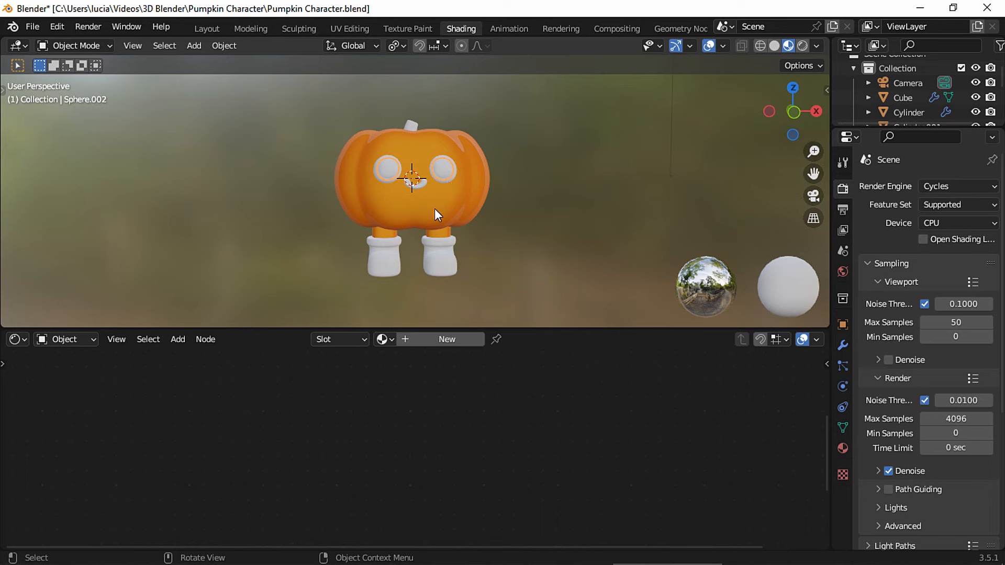
{"action": "left_click", "coordinate": [435, 341]}
{"action": "double_click", "coordinate": [446, 340]}
{"action": "type", "text": "I"}
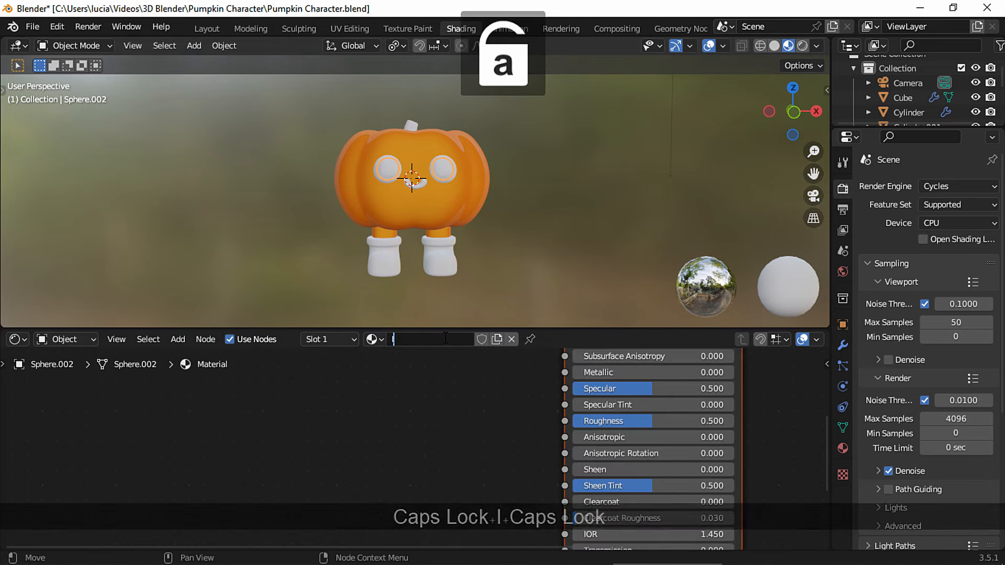
{"action": "type", "text": "ris"}
{"action": "key", "text": "Return"}
Step: Set the Iris material's Base Color to hex 222222
{"action": "middle_click_drag", "start_coordinate": [554, 376], "coordinate": [538, 498]}
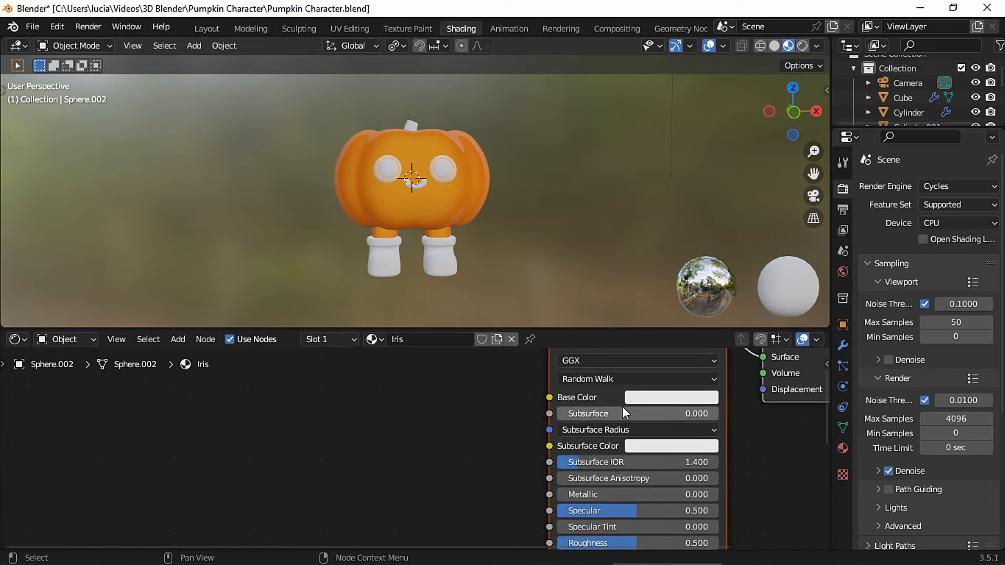
{"action": "left_click", "coordinate": [672, 398]}
{"action": "left_click", "coordinate": [691, 331]}
{"action": "type", "text": "222222"}
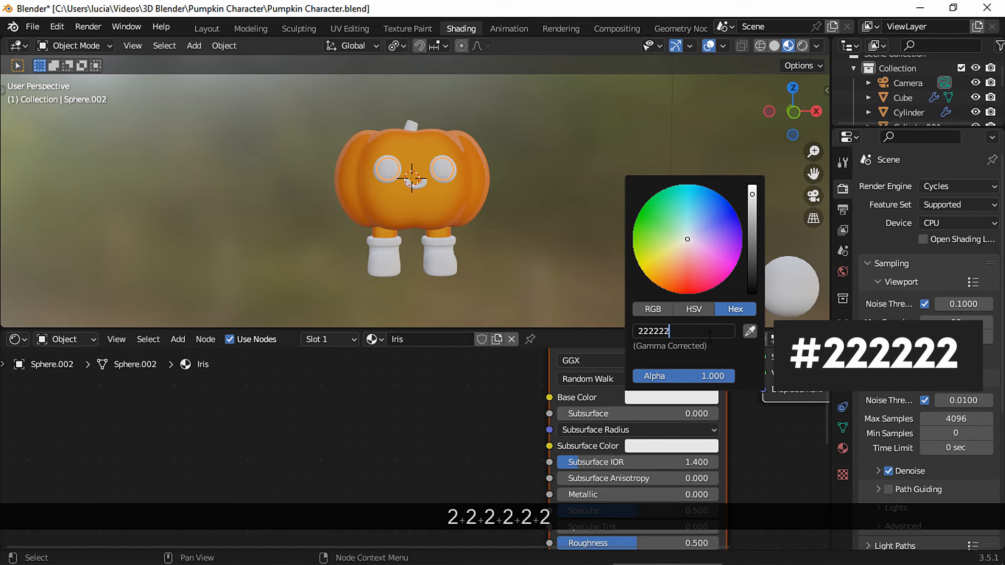
{"action": "key", "text": "Return"}
Step: Make the Iris material glossy with Roughness 0 and Specular at about 0.864
{"action": "scroll", "coordinate": [527, 239], "scroll_direction": "up", "scroll_amount": 3}
{"action": "scroll", "coordinate": [586, 435], "scroll_direction": "down", "scroll_amount": 4, "text": "ctrl"}
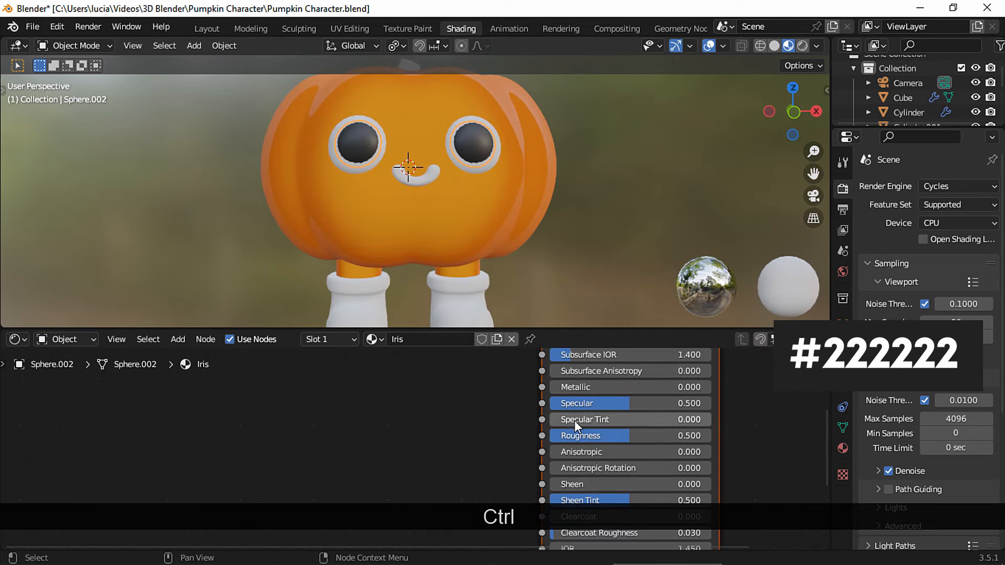
{"action": "left_click_drag", "start_coordinate": [617, 437], "coordinate": [534, 435]}
{"action": "left_click_drag", "start_coordinate": [632, 405], "coordinate": [689, 406]}
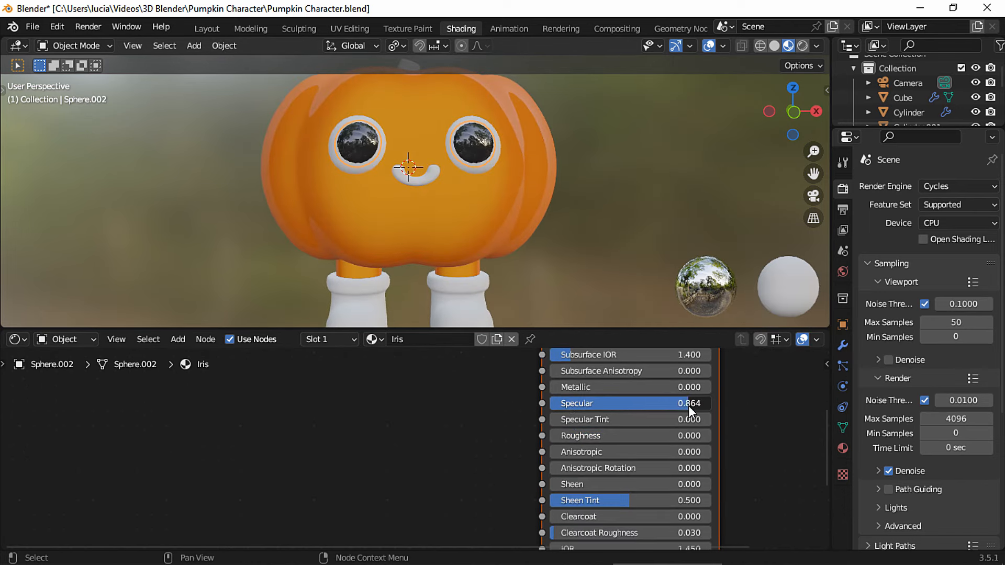
Step: Create a new material named Eyes for the white outer eye spheres
{"action": "left_click", "coordinate": [482, 166]}
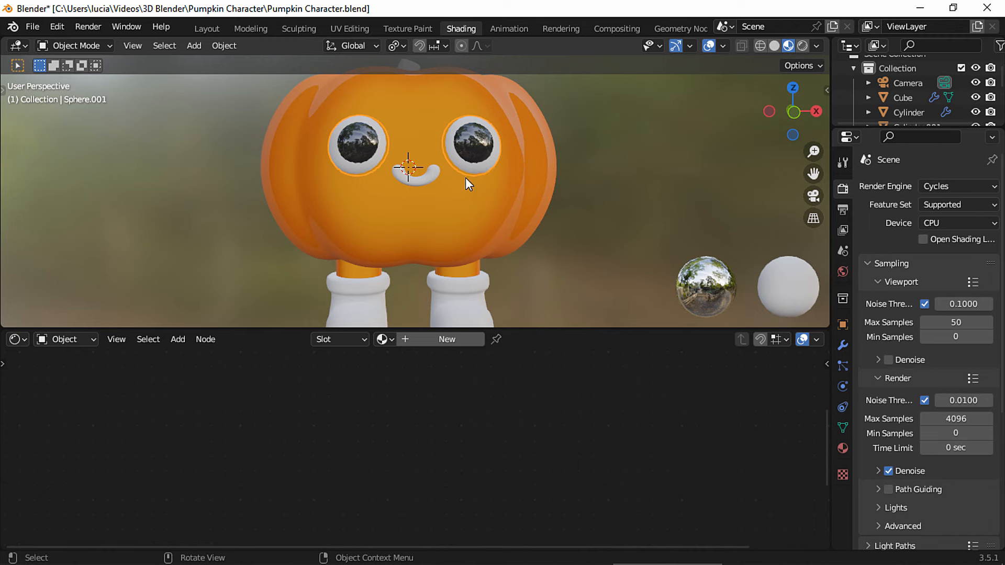
{"action": "left_click", "coordinate": [446, 339]}
{"action": "double_click", "coordinate": [445, 340]}
{"action": "key", "text": "Caps_Lock"}
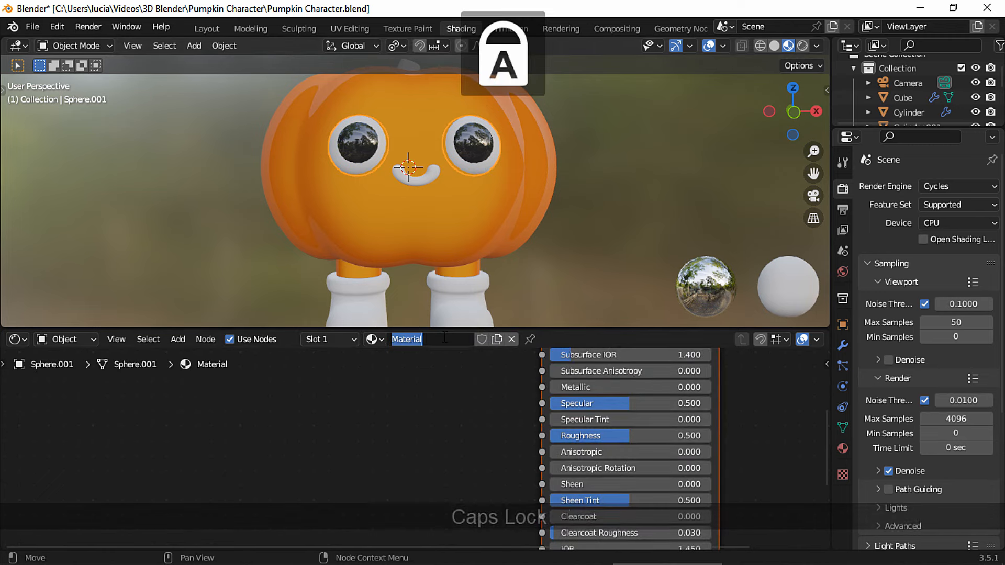
{"action": "type", "text": "E"}
{"action": "key", "text": "Caps_Lock"}
{"action": "type", "text": "yes"}
{"action": "key", "text": "Return"}
Step: Raise the Eyes material's Specular and lower its Roughness to make the eyeballs glossy
{"action": "middle_click_drag", "start_coordinate": [552, 389], "coordinate": [500, 506]}
{"action": "left_click", "coordinate": [603, 411]}
{"action": "middle_click_drag", "start_coordinate": [683, 500], "coordinate": [653, 382]}
{"action": "left_click_drag", "start_coordinate": [549, 402], "coordinate": [627, 409]}
{"action": "left_click_drag", "start_coordinate": [580, 435], "coordinate": [503, 435]}
Step: Assign the existing dark glossy Iris material to the smile
{"action": "left_click", "coordinate": [430, 175]}
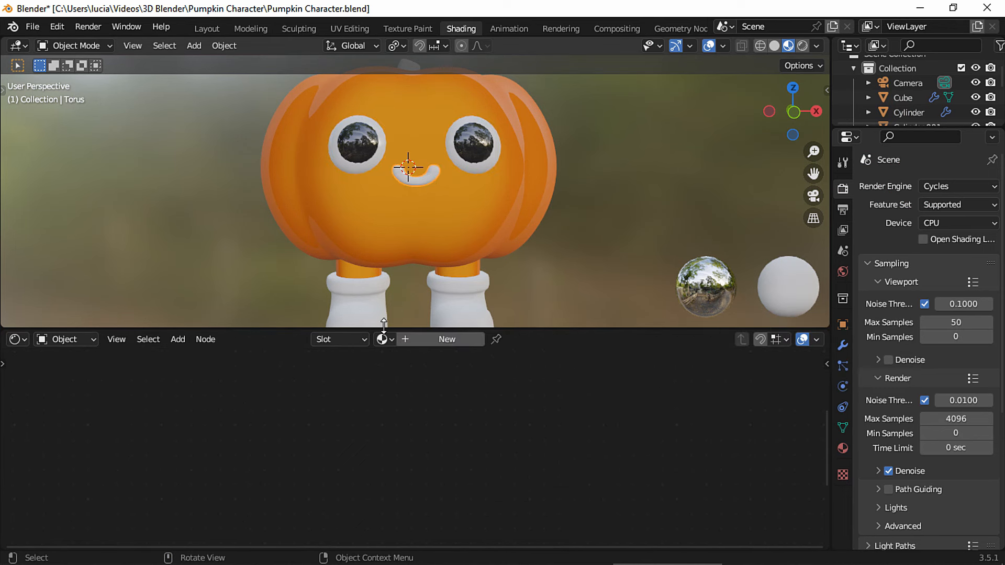
{"action": "left_click", "coordinate": [373, 340]}
{"action": "left_click", "coordinate": [413, 373]}
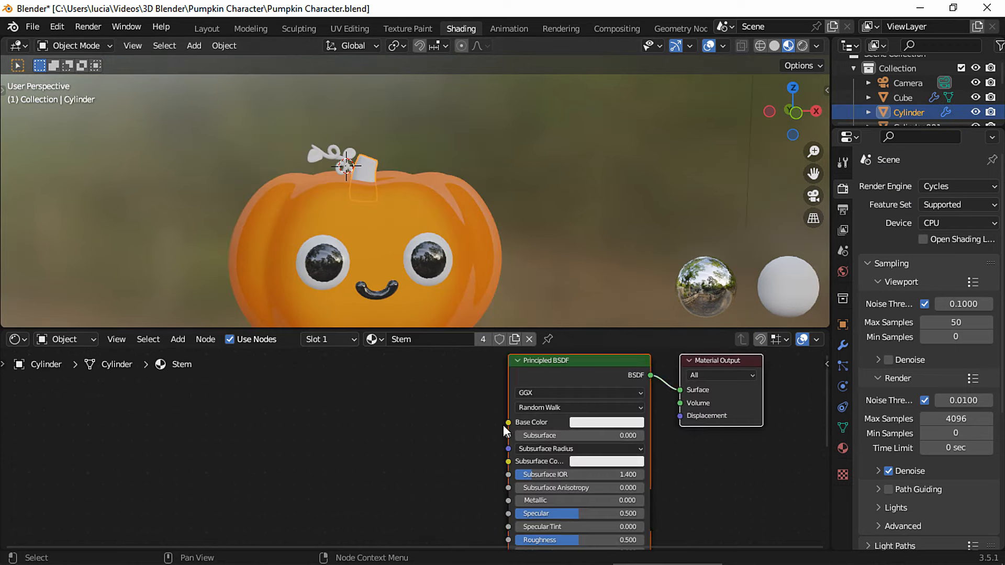
Step: Add a ColorRamp node to the Stem material and connect it to Base Color
{"action": "key", "text": "shift+a"}
{"action": "type", "text": "colorr"}
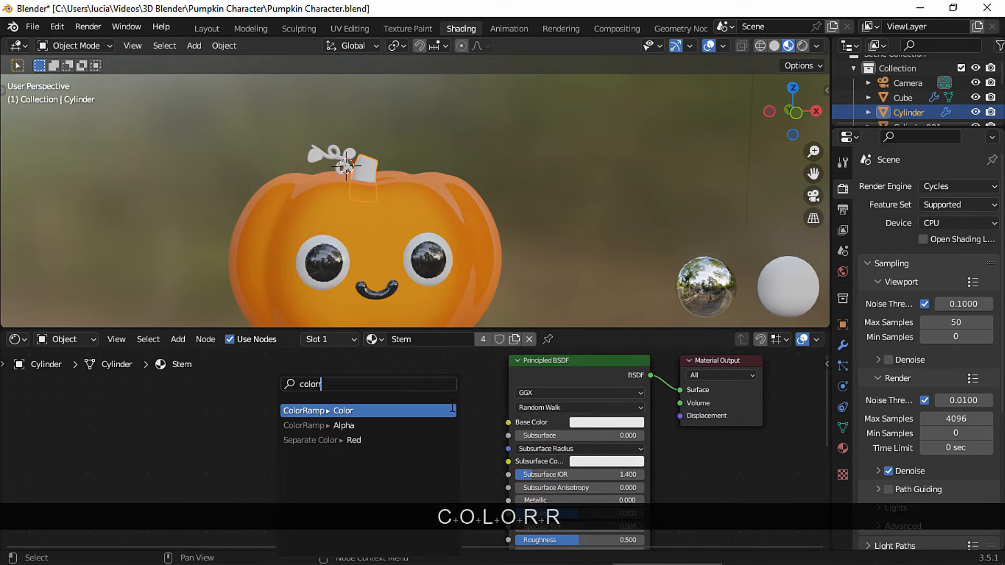
{"action": "key", "text": "Return"}
{"action": "left_click", "coordinate": [465, 407]}
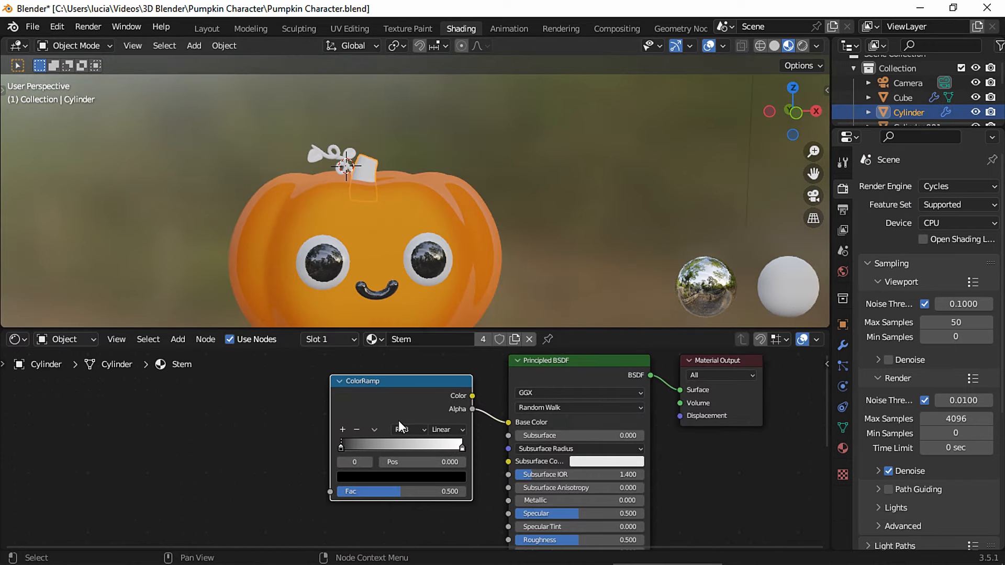
Step: Add a Noise Texture node whose Fac output drives the Stem ColorRamp's Fac input
{"action": "middle_click_drag", "start_coordinate": [386, 410], "coordinate": [484, 420]}
{"action": "left_click_drag", "start_coordinate": [427, 502], "coordinate": [189, 439]}
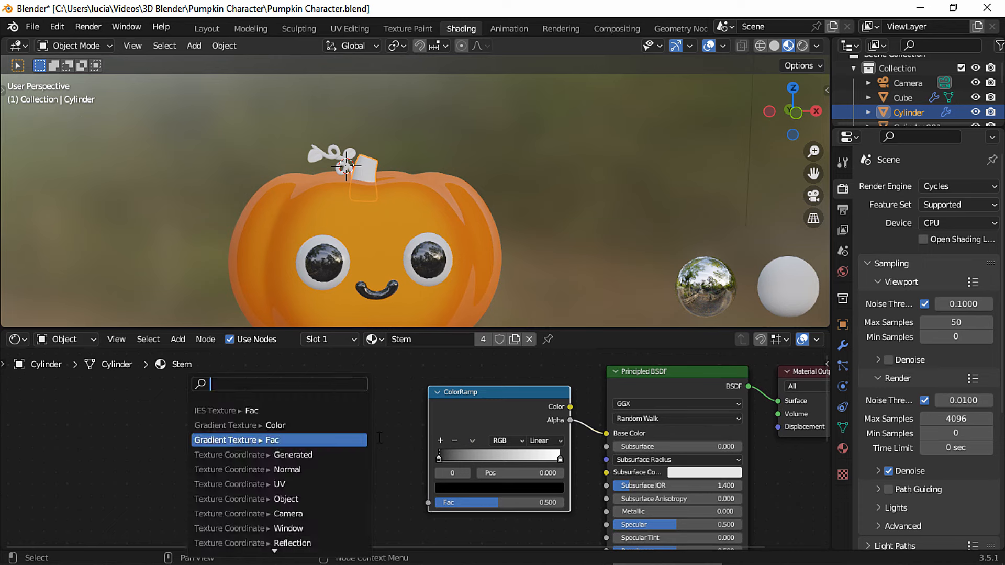
{"action": "type", "text": "noi"}
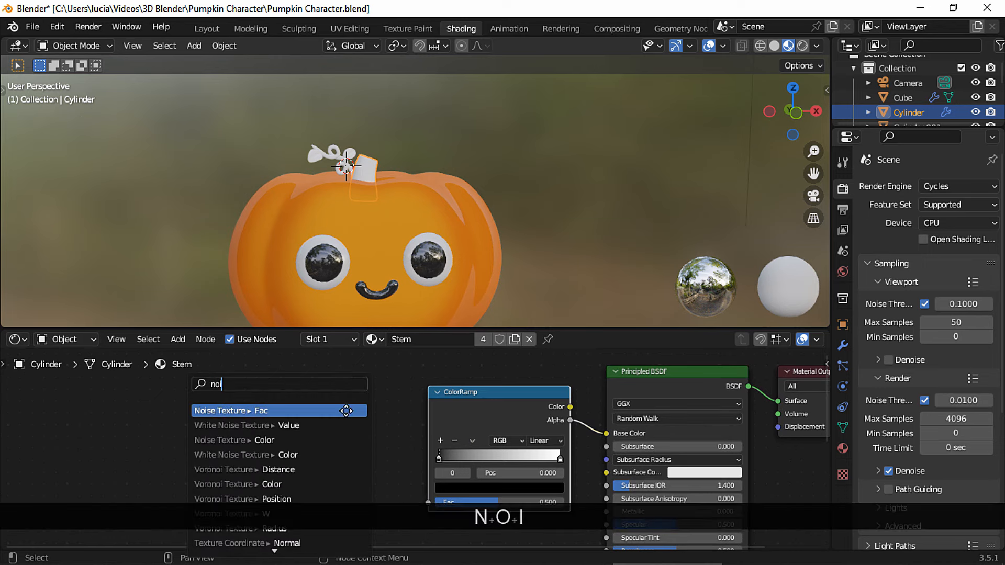
{"action": "key", "text": "Return"}
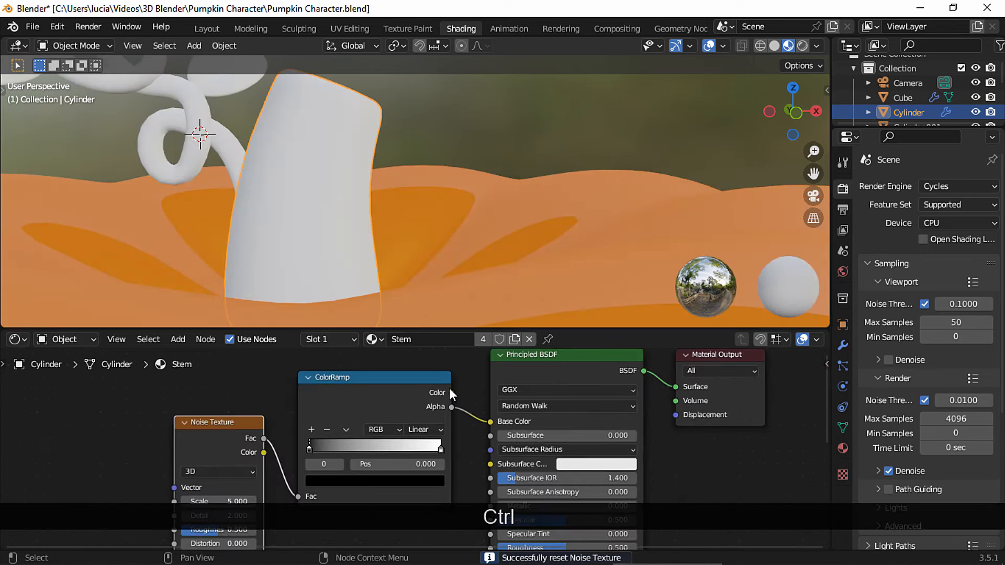
Step: Move the ColorRamp's white stop to 0.677 and black stop to 0.627, and set the noise Scale to 8.2
{"action": "left_click_drag", "start_coordinate": [450, 392], "coordinate": [432, 412]}
{"action": "scroll", "coordinate": [437, 390], "scroll_direction": "up", "scroll_amount": 4}
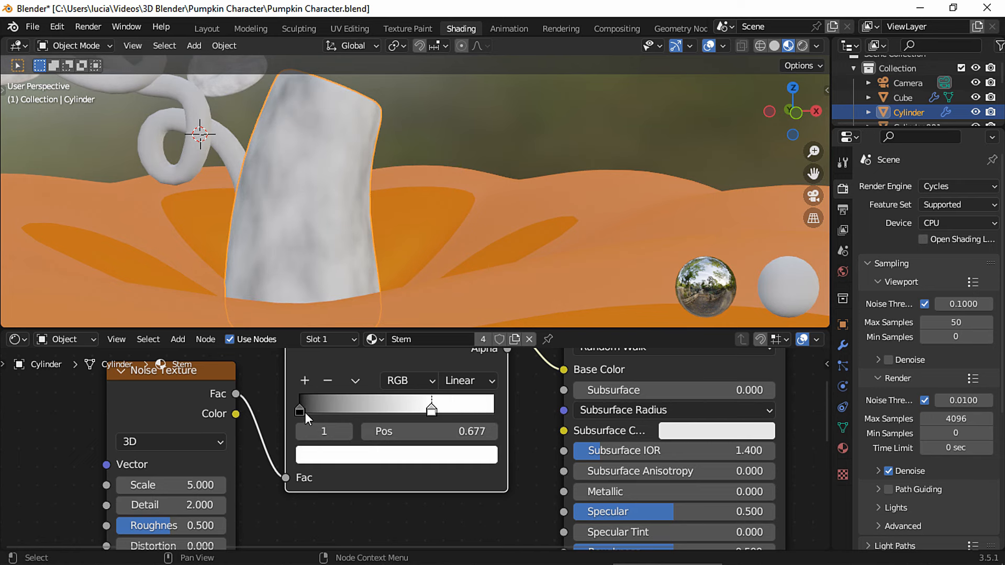
{"action": "left_click_drag", "start_coordinate": [302, 412], "coordinate": [422, 412]}
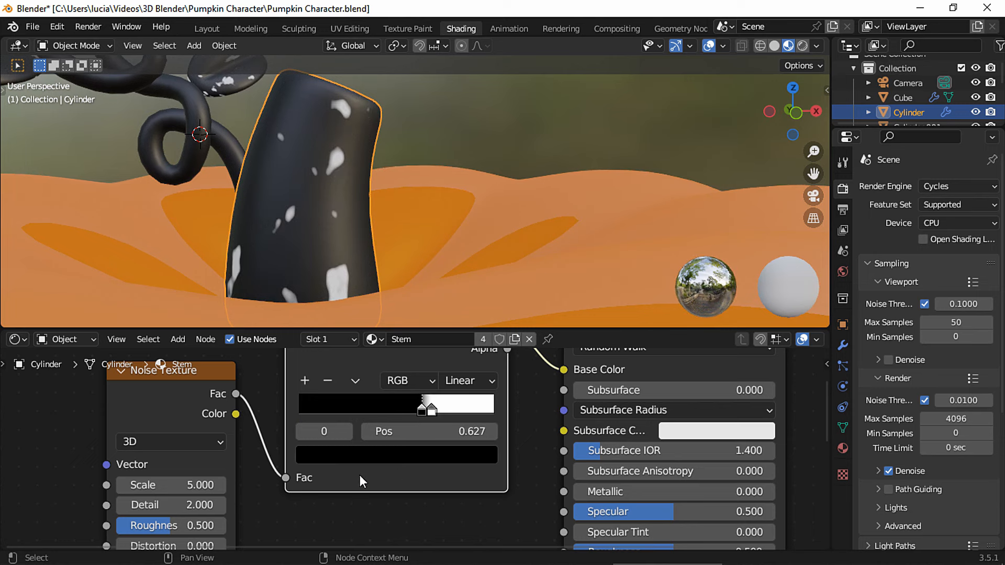
{"action": "left_click_drag", "start_coordinate": [204, 485], "coordinate": [218, 486]}
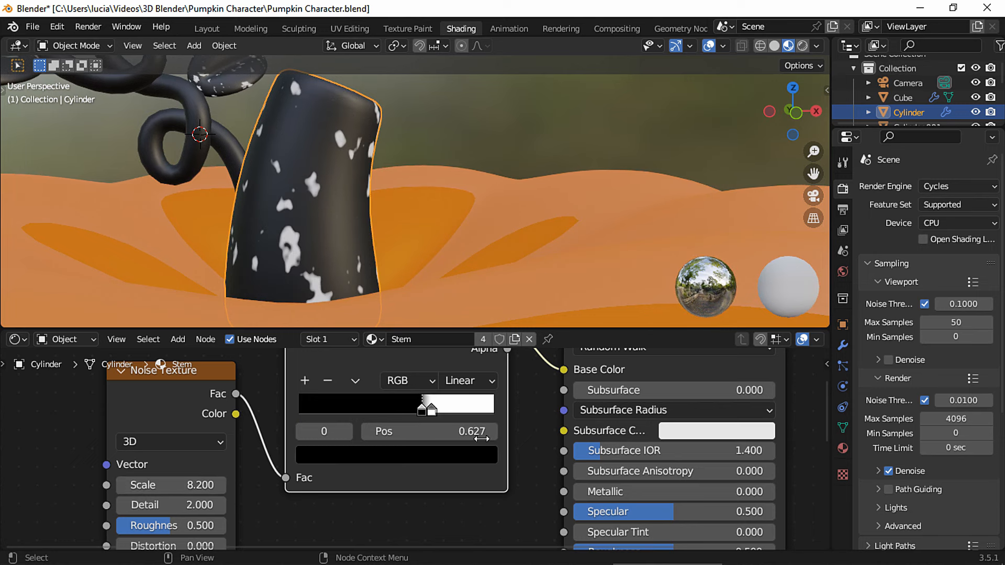
Step: Set the ColorRamp interpolation to B-Spline and color its black stop green with hex 467A29
{"action": "left_click", "coordinate": [469, 380]}
{"action": "left_click", "coordinate": [448, 460]}
{"action": "left_click", "coordinate": [448, 460]}
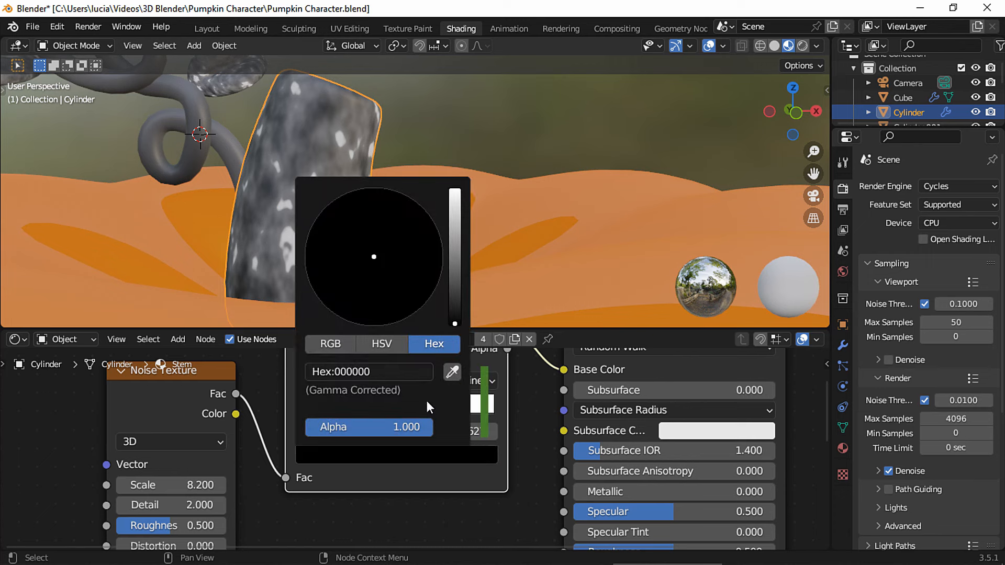
{"action": "left_click", "coordinate": [421, 372]}
{"action": "type", "text": "467a29"}
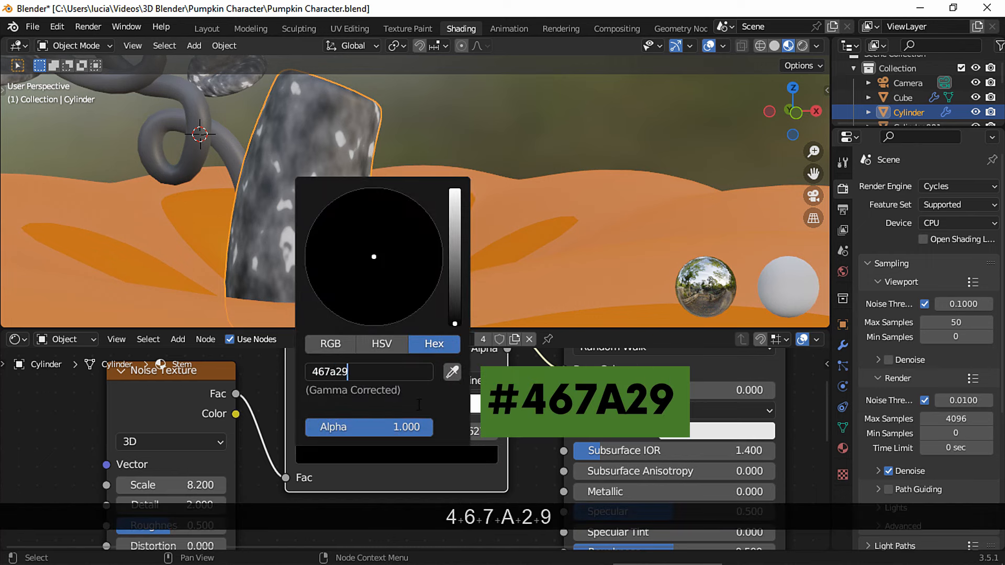
{"action": "key", "text": "Return"}
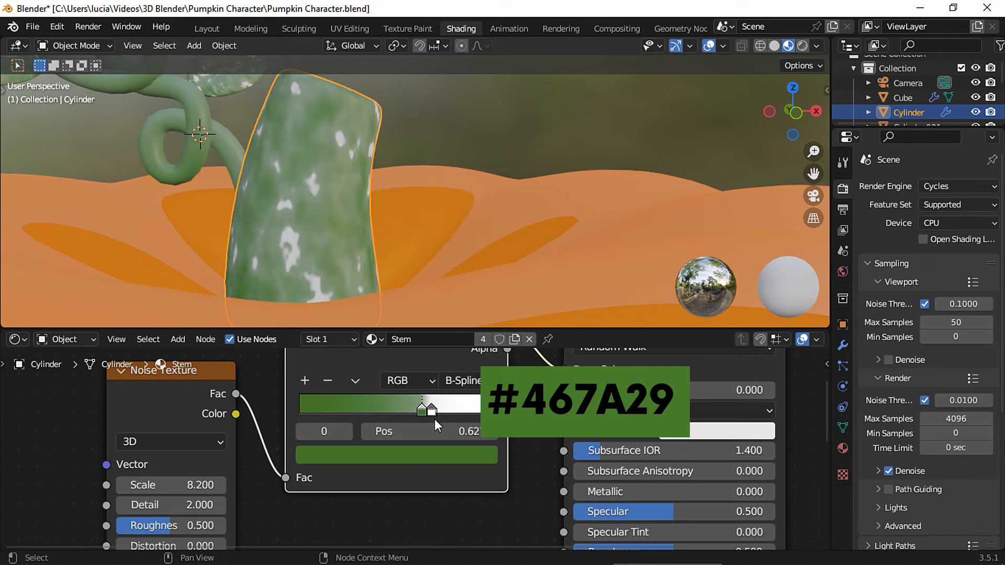
Step: Color the ColorRamp's white stop golden yellow with hex BEA13F
{"action": "left_click", "coordinate": [432, 411]}
{"action": "left_click", "coordinate": [434, 457]}
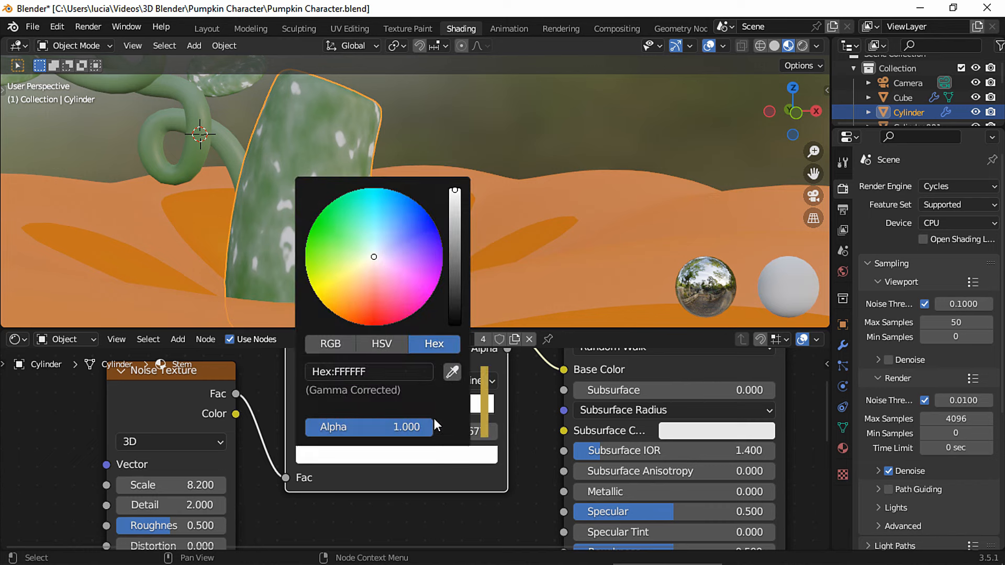
{"action": "type", "text": "bea13f"}
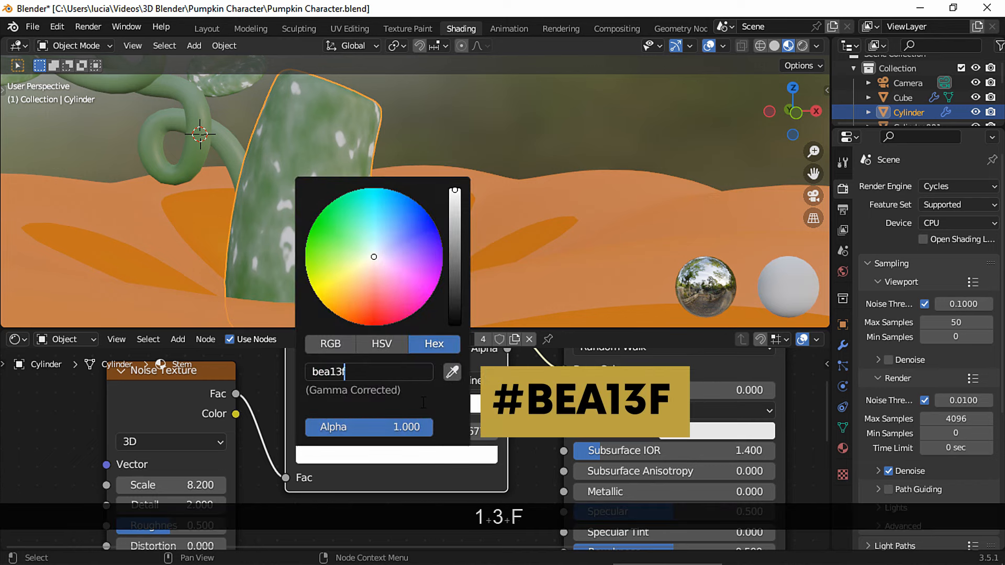
{"action": "key", "text": "Return"}
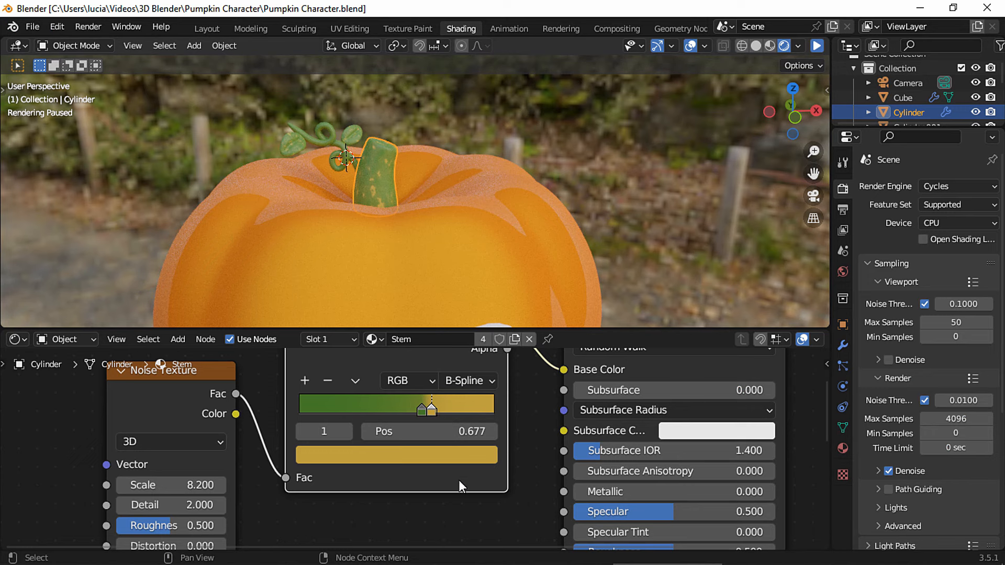
Step: Set the Stem material's Specular to 0.823 and Roughness to 0.241, and preview the character in Rendered shading
{"action": "left_click", "coordinate": [288, 135]}
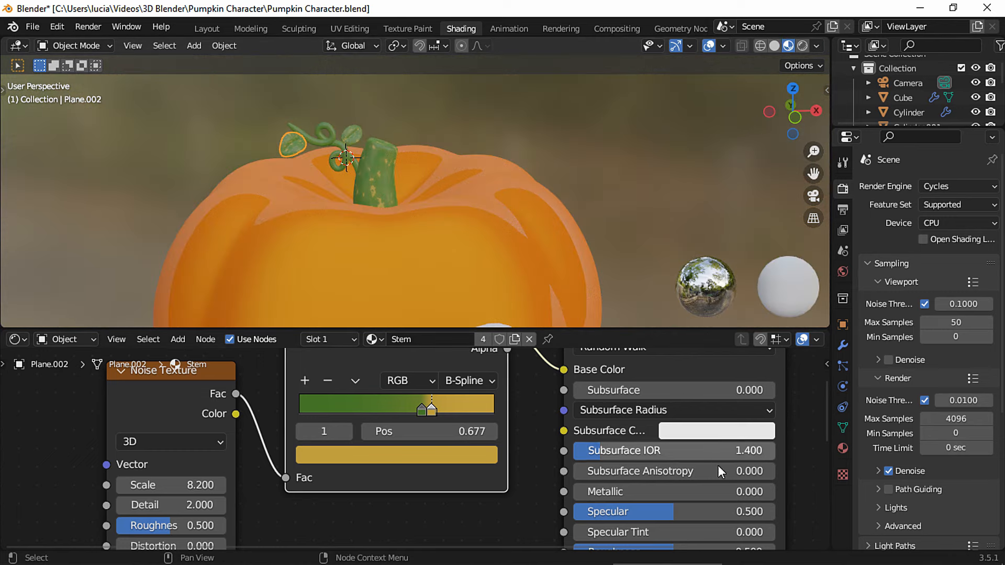
{"action": "middle_click_drag", "start_coordinate": [757, 510], "coordinate": [645, 402], "text": "shift"}
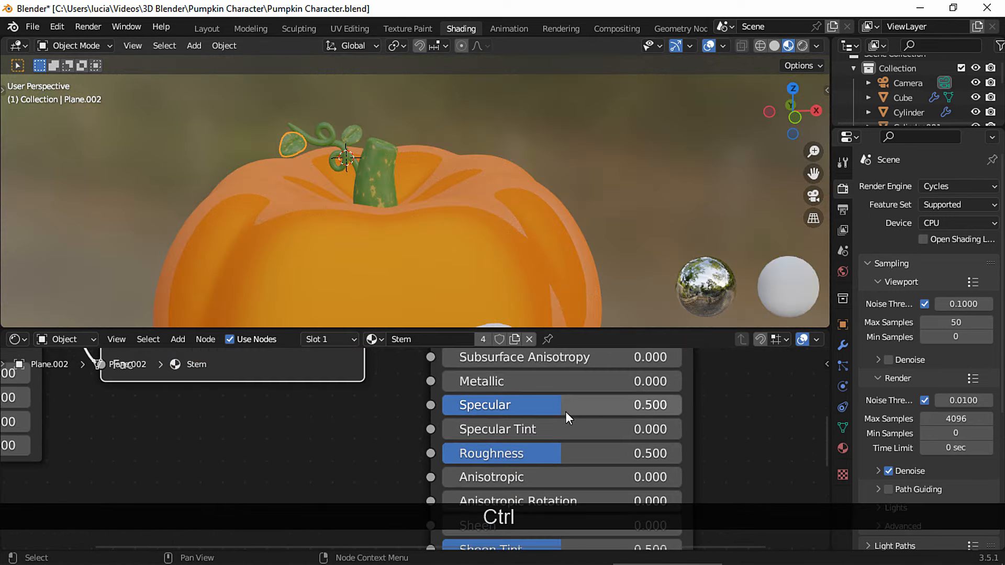
{"action": "left_click_drag", "start_coordinate": [586, 409], "coordinate": [654, 403]}
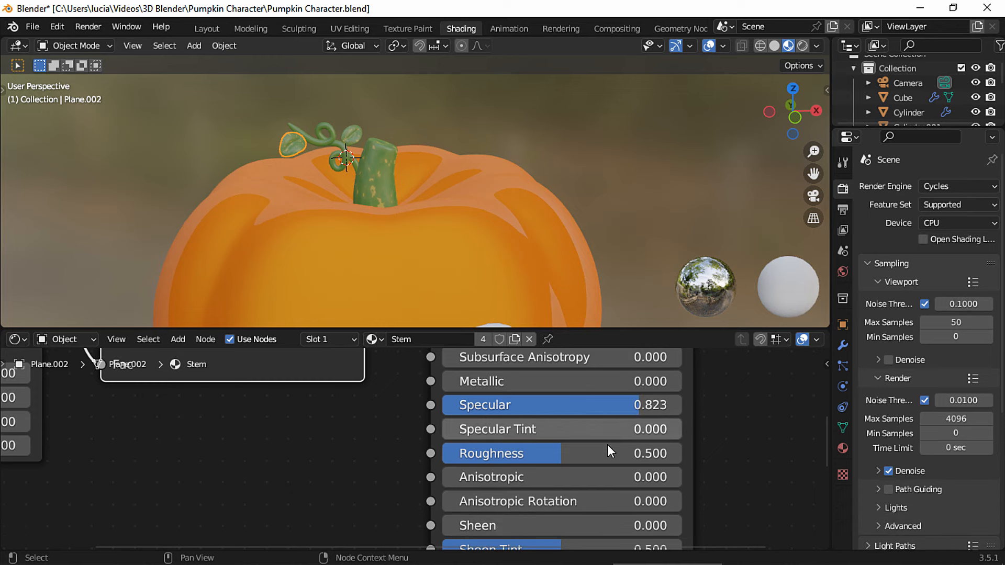
{"action": "left_click_drag", "start_coordinate": [586, 454], "coordinate": [516, 454]}
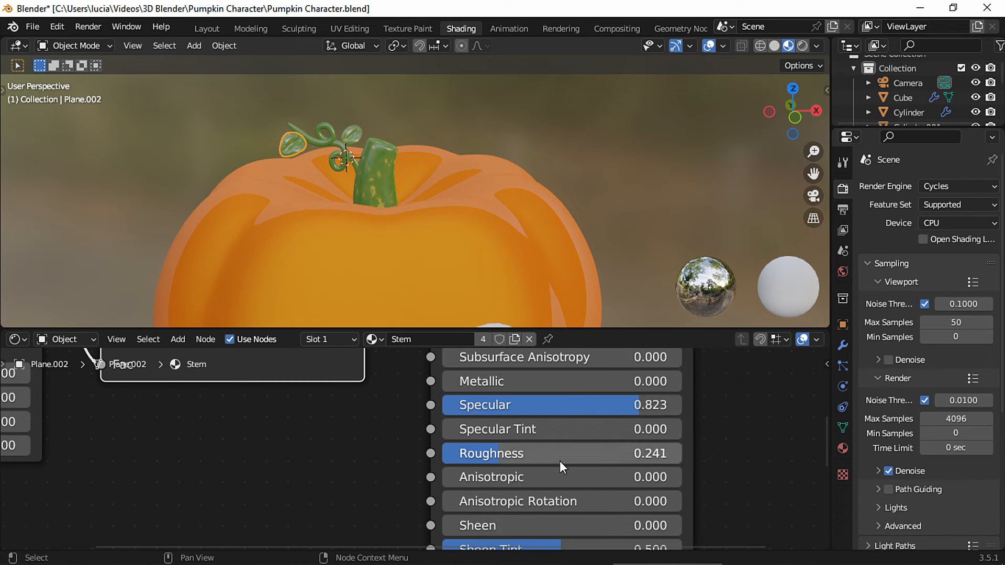
{"action": "middle_click_drag", "start_coordinate": [580, 197], "coordinate": [587, 251], "text": "ctrl"}
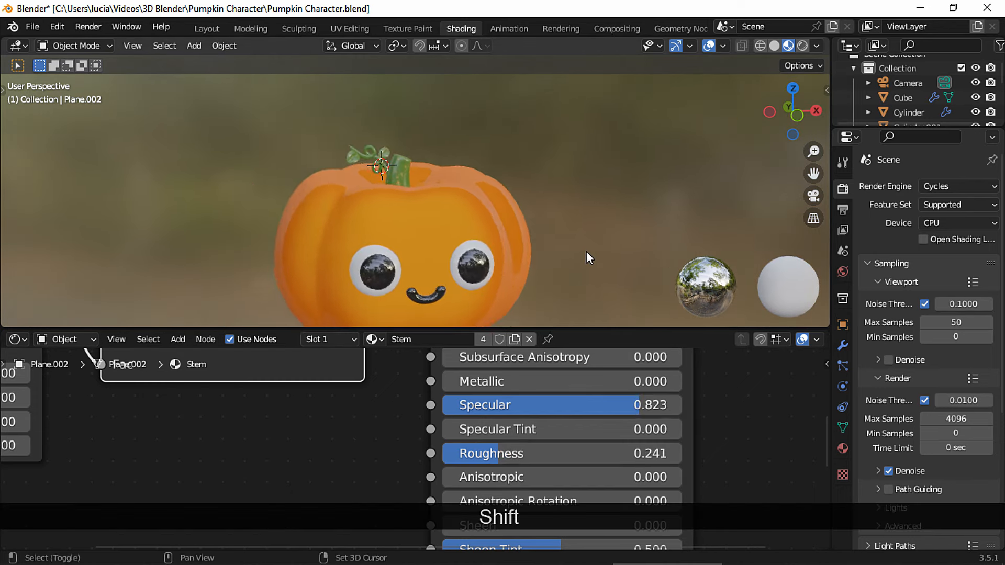
{"action": "left_click", "coordinate": [802, 46]}
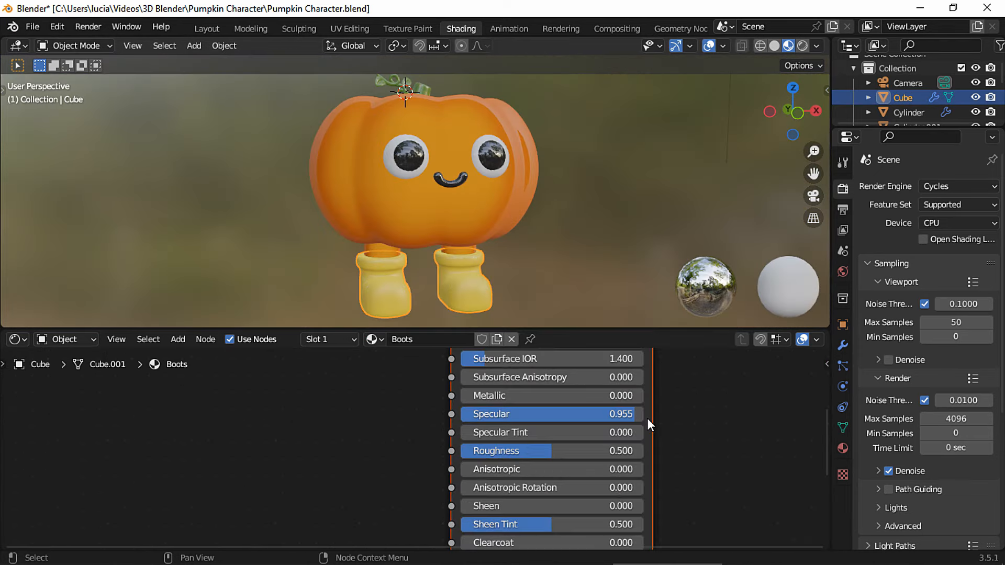
Step: Set the Boots material's Roughness to about 0.118
{"action": "left_click_drag", "start_coordinate": [579, 451], "coordinate": [508, 464]}
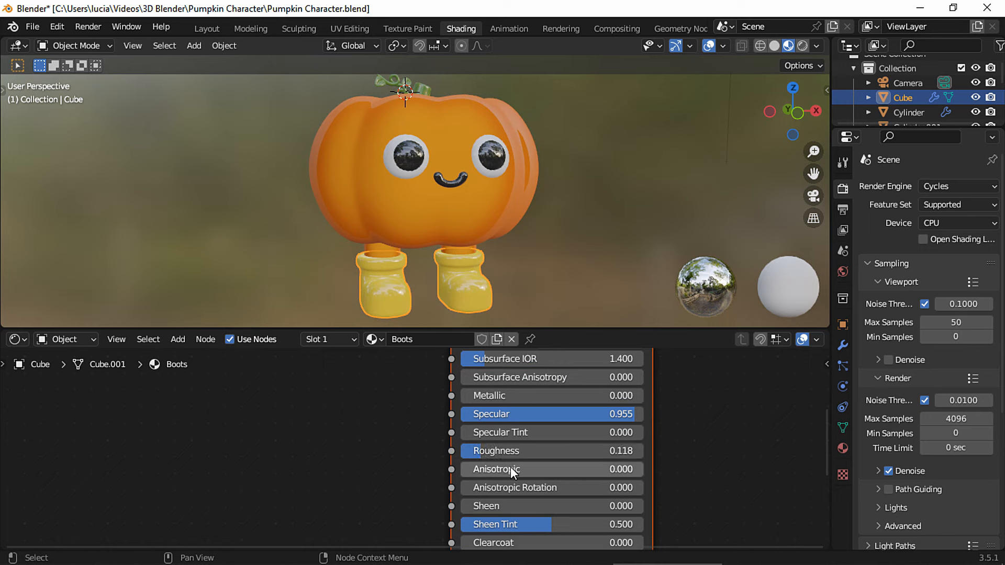
Step: Add a ColorRamp node feeding the Base Color of the Boots material's Principled BSDF
{"action": "middle_click_drag", "start_coordinate": [386, 438], "coordinate": [525, 514]}
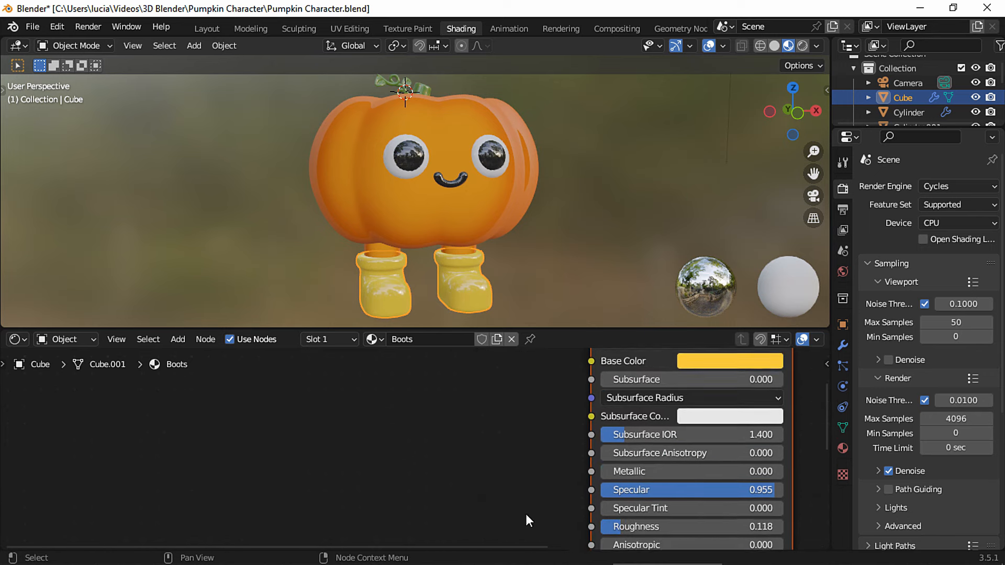
{"action": "middle_click_drag", "start_coordinate": [503, 393], "coordinate": [569, 430]}
{"action": "left_click_drag", "start_coordinate": [586, 432], "coordinate": [521, 416]}
{"action": "type", "text": "colorr"}
{"action": "key", "text": "Return"}
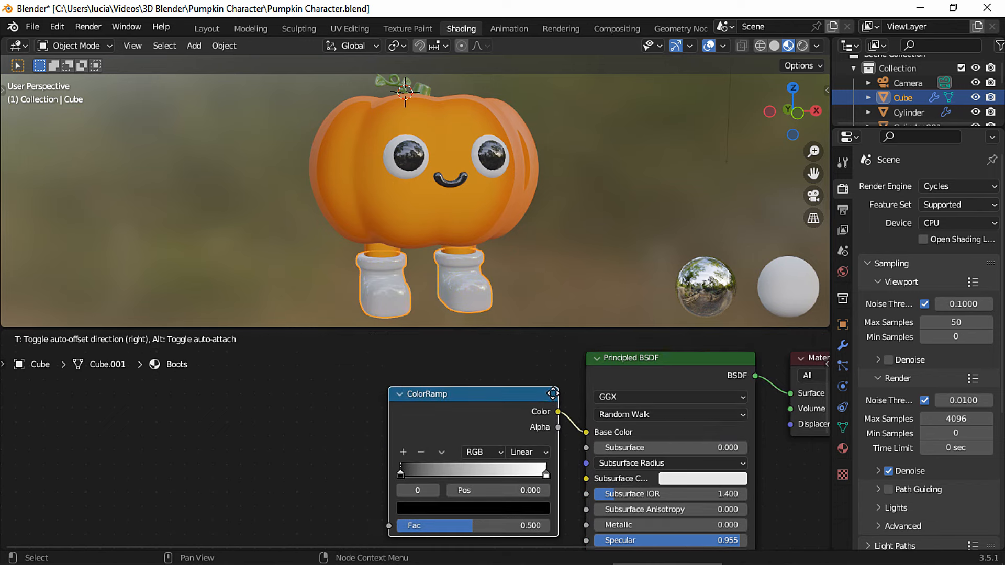
{"action": "left_click", "coordinate": [479, 437]}
Step: Add a Noise Texture node driving the ColorRamp's Fac and set its Scale to 9
{"action": "middle_click_drag", "start_coordinate": [478, 436], "coordinate": [610, 430]}
{"action": "left_click_drag", "start_coordinate": [520, 520], "coordinate": [453, 411]}
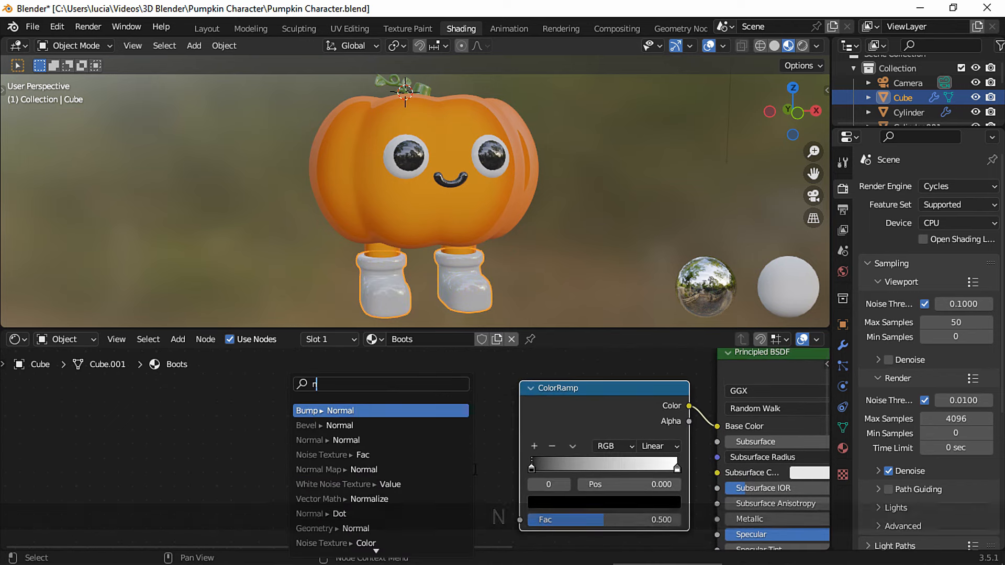
{"action": "type", "text": "noi"}
{"action": "key", "text": "Return"}
{"action": "left_click", "coordinate": [570, 438]}
{"action": "middle_click_drag", "start_coordinate": [570, 438], "coordinate": [486, 437]}
{"action": "left_click_drag", "start_coordinate": [391, 473], "coordinate": [413, 474]}
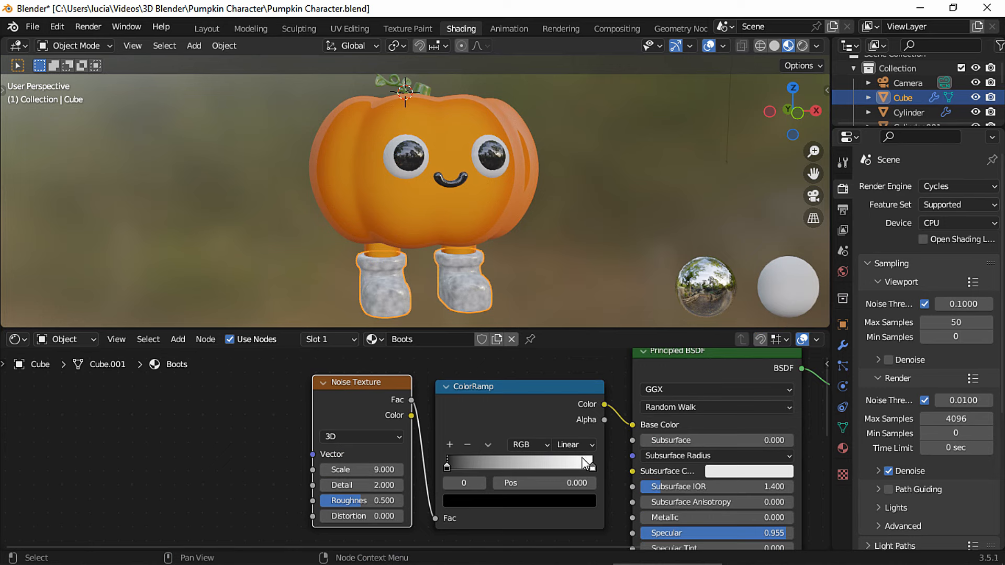
Step: Move the ColorRamp's white stop to about 0.423 and its black stop to about 0.373
{"action": "middle_click_drag", "start_coordinate": [592, 467], "coordinate": [574, 463]}
{"action": "left_click_drag", "start_coordinate": [574, 464], "coordinate": [512, 470]}
{"action": "left_click_drag", "start_coordinate": [430, 464], "coordinate": [482, 464]}
Step: Color the ColorRamp's black stop tan with hex CCA95A
{"action": "left_click", "coordinate": [542, 501]}
{"action": "left_click", "coordinate": [499, 434]}
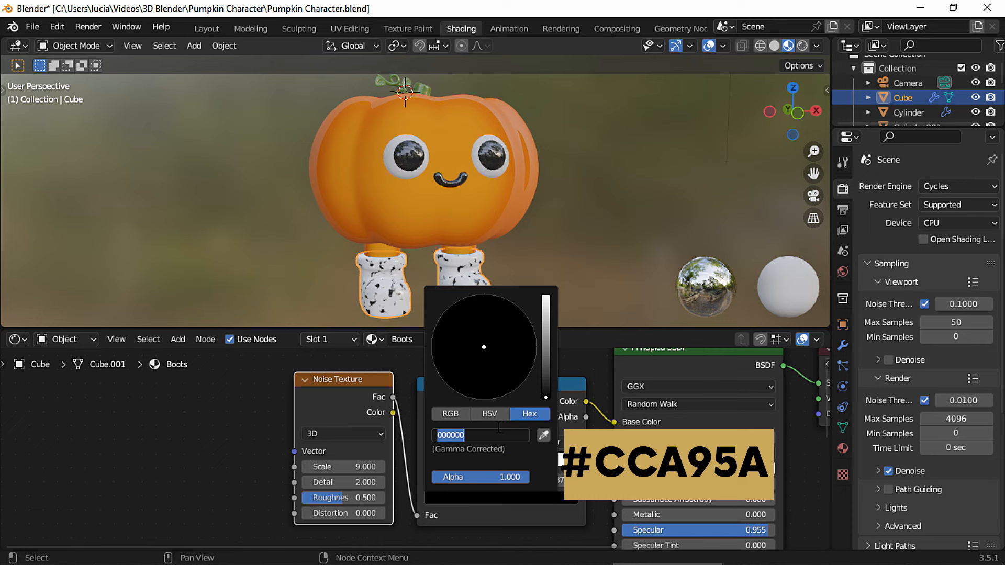
{"action": "type", "text": "cca95a"}
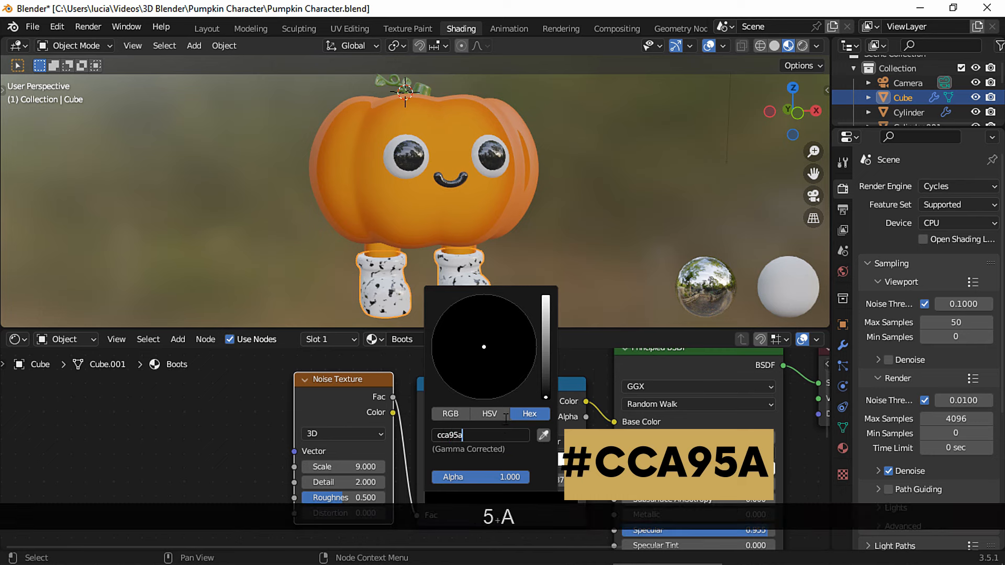
{"action": "key", "text": "Return"}
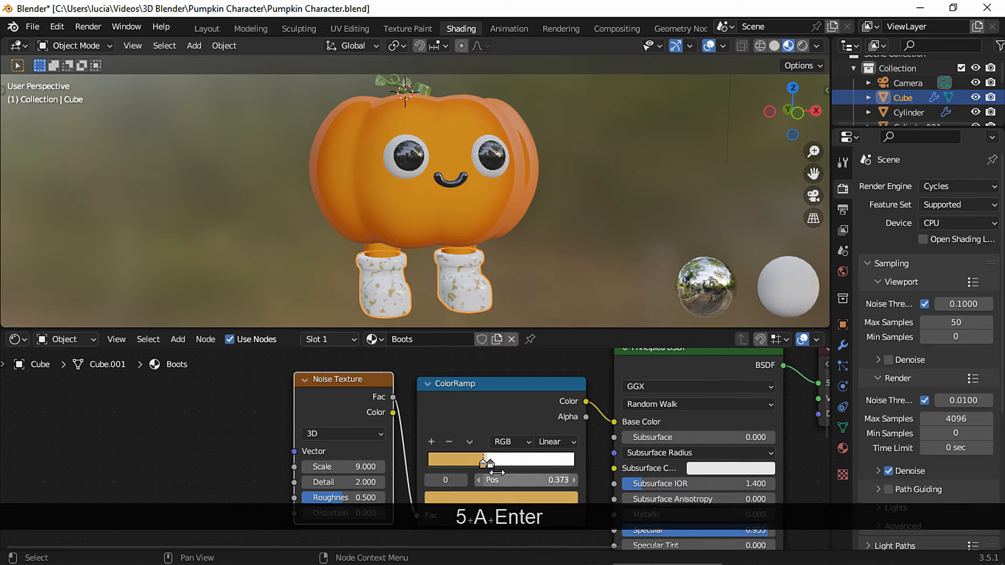
Step: Color the ColorRamp's white stop with the yellow F6CB3E sampled from the disconnected Base Color, and reconnect the ramp to Base Color
{"action": "left_click", "coordinate": [493, 464]}
{"action": "left_click_drag", "start_coordinate": [613, 422], "coordinate": [596, 406]}
{"action": "left_click", "coordinate": [558, 499]}
{"action": "left_click", "coordinate": [542, 436]}
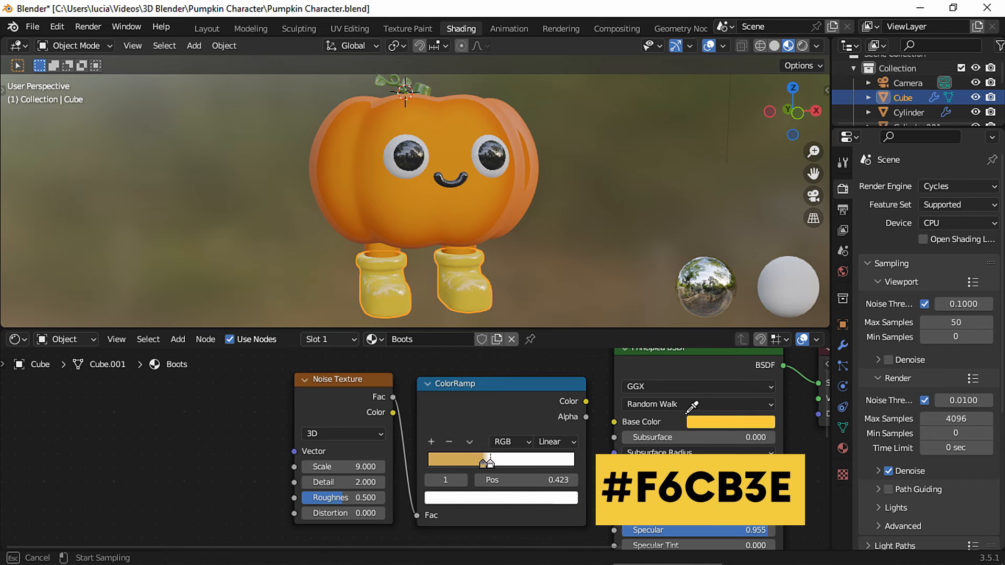
{"action": "left_click", "coordinate": [693, 425]}
{"action": "left_click_drag", "start_coordinate": [585, 401], "coordinate": [611, 423]}
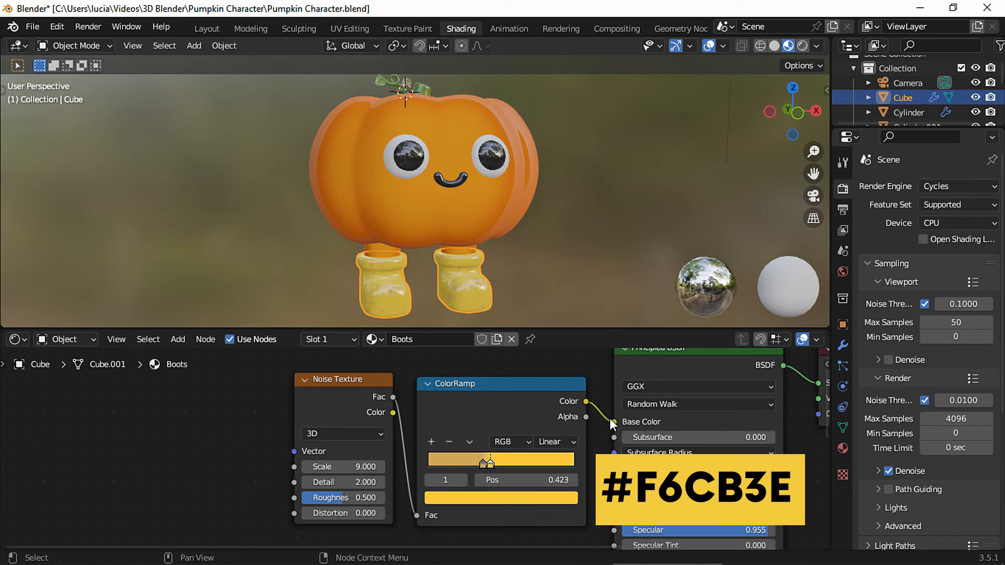
Step: Preview the character in Rendered shading and save the file
{"action": "left_click", "coordinate": [805, 48]}
{"action": "left_click", "coordinate": [817, 46]}
{"action": "key", "text": "ctrl+s"}
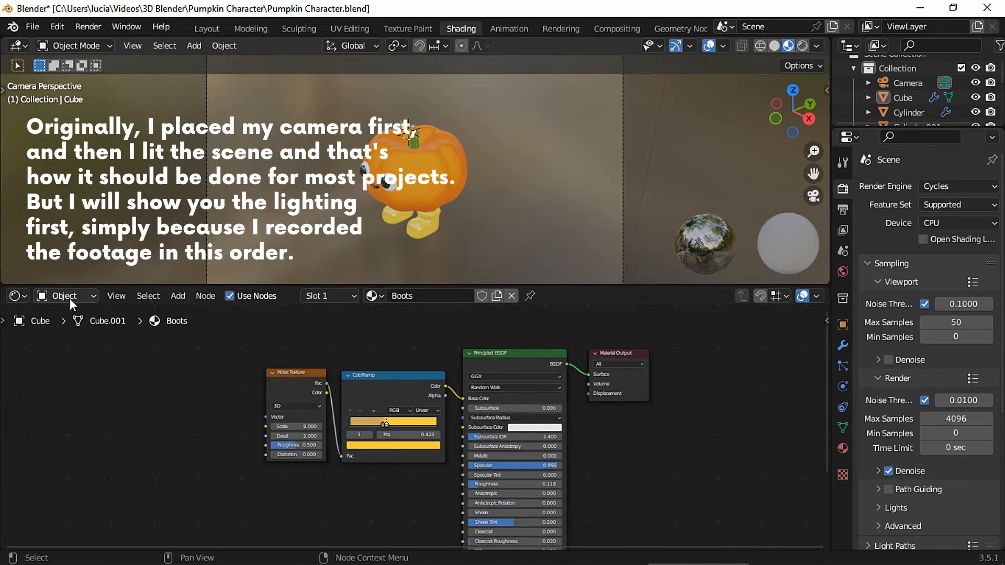
Step: Switch the Shader Editor to the World nodes, review the setup and open the image chooser of the forest.exr environment texture
{"action": "left_click", "coordinate": [70, 297]}
{"action": "left_click", "coordinate": [60, 331]}
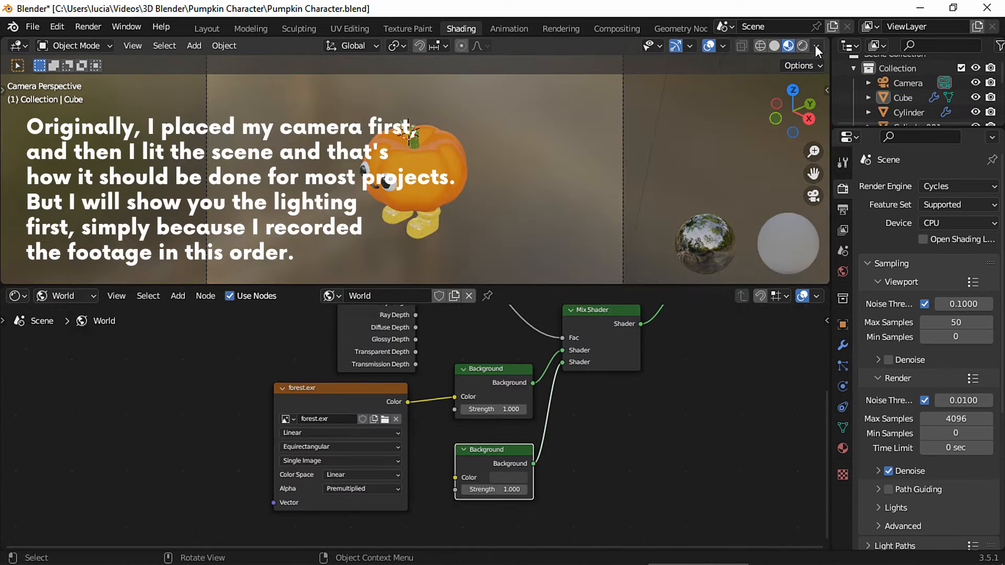
{"action": "left_click", "coordinate": [816, 45]}
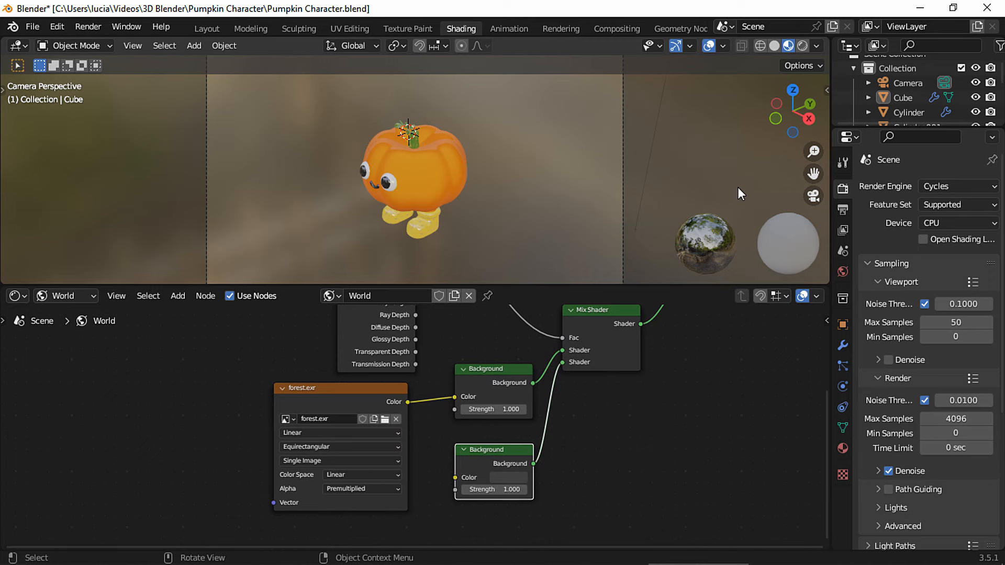
{"action": "middle_click_drag", "start_coordinate": [570, 403], "coordinate": [561, 413]}
{"action": "middle_click_drag", "start_coordinate": [548, 308], "coordinate": [506, 387]}
{"action": "middle_click_drag", "start_coordinate": [506, 385], "coordinate": [545, 363], "text": "ctrl"}
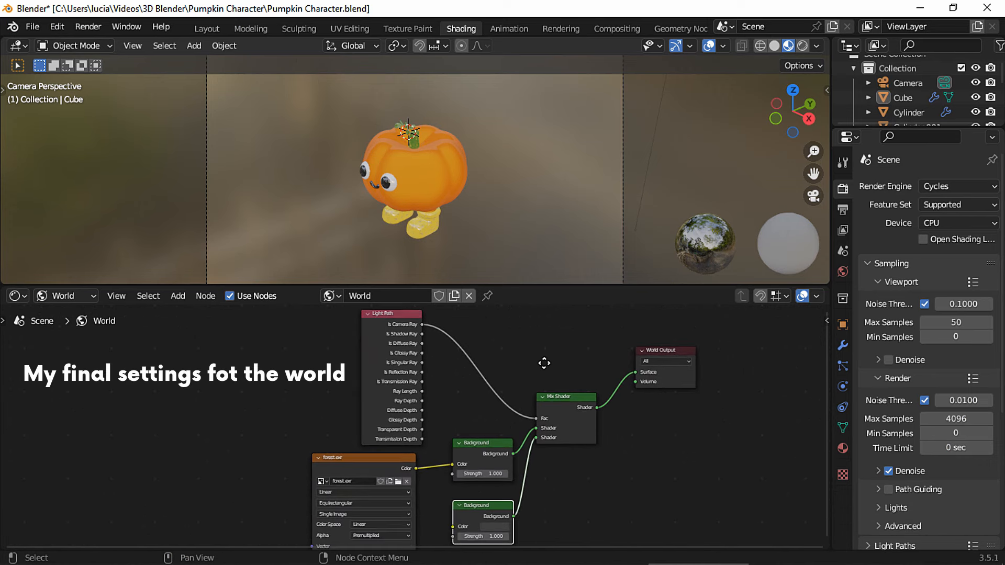
{"action": "scroll", "coordinate": [395, 426], "scroll_direction": "up", "scroll_amount": 2}
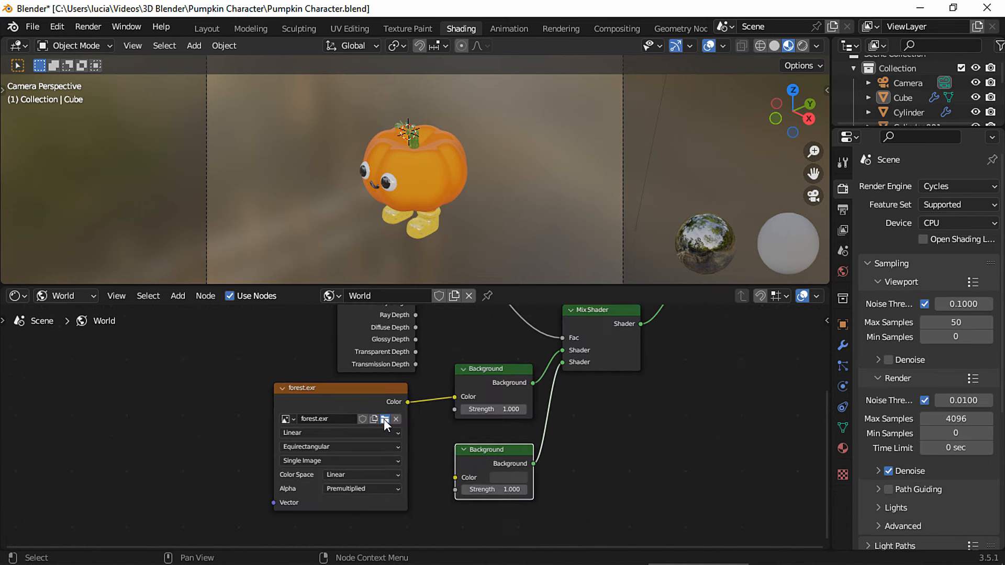
{"action": "left_click", "coordinate": [386, 418]}
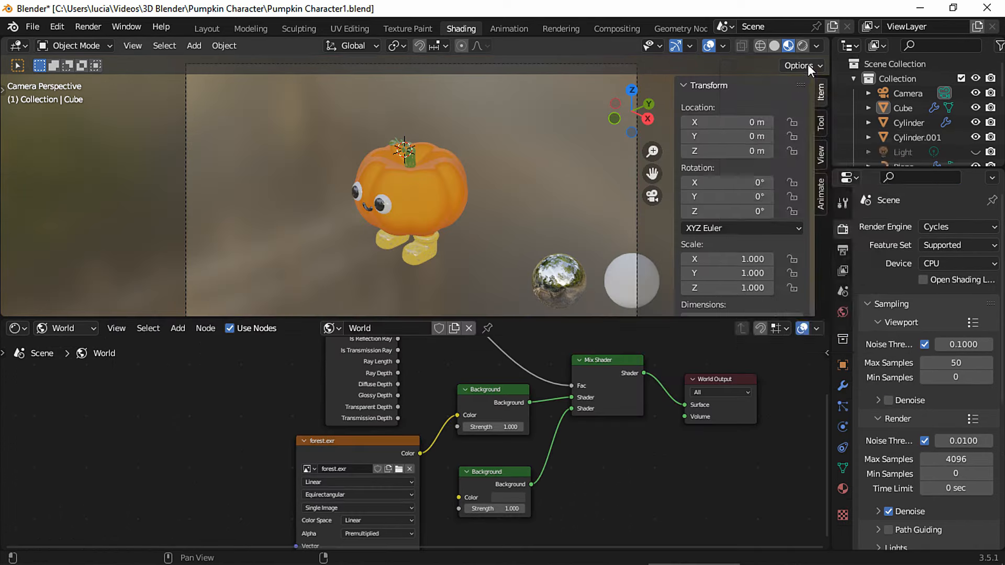
Step: Enable Scene World for the viewport shading and add Texture Coordinate and Mapping nodes to the forest.exr texture
{"action": "left_click", "coordinate": [817, 46]}
{"action": "left_click", "coordinate": [733, 134]}
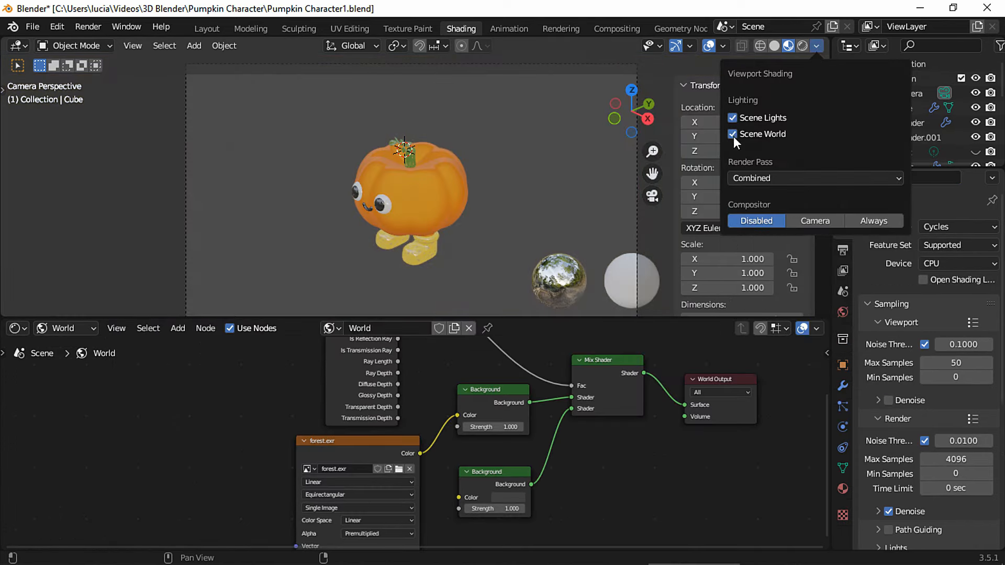
{"action": "middle_click_drag", "start_coordinate": [351, 443], "coordinate": [422, 409]}
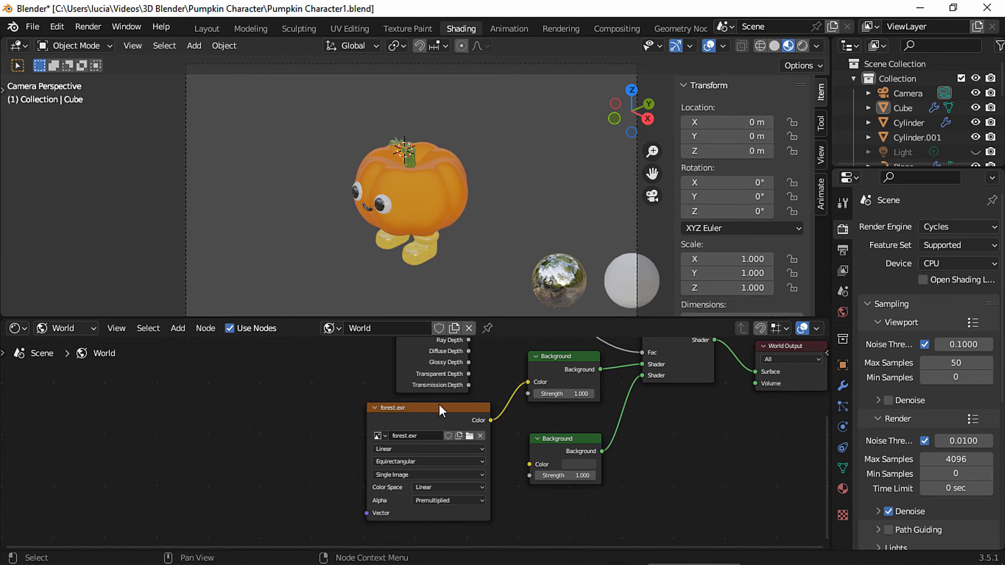
{"action": "left_click", "coordinate": [407, 417]}
{"action": "key", "text": "ctrl+t"}
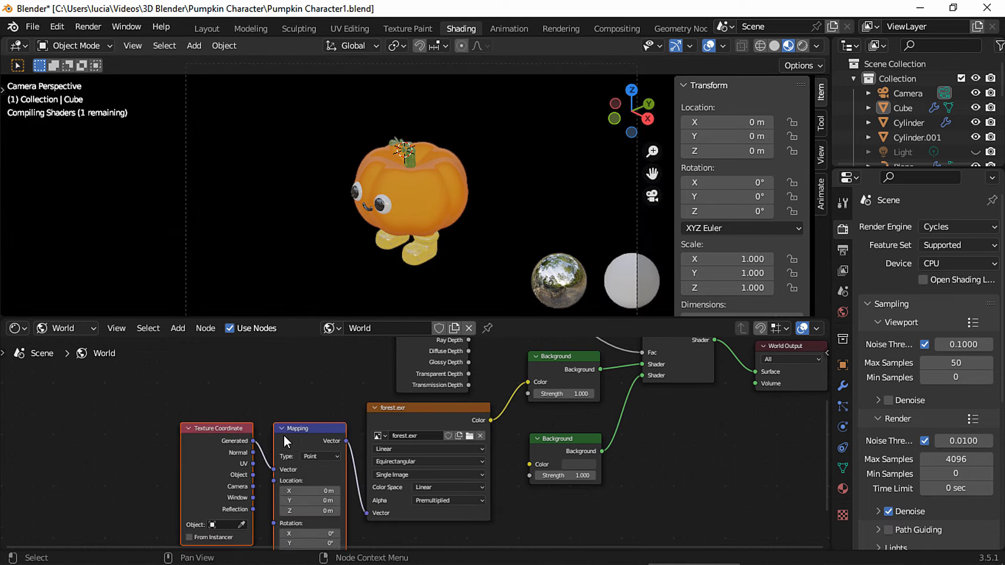
Step: Set the Mapping node's rotation to X -4.3°, Y -1.2° and Z 11.2°
{"action": "middle_click_drag", "start_coordinate": [191, 487], "coordinate": [234, 420]}
{"action": "left_click_drag", "start_coordinate": [341, 463], "coordinate": [356, 480]}
{"action": "mouse_move", "coordinate": [353, 477]}
{"action": "left_mouse_down"}
{"action": "mouse_move", "coordinate": [431, 473]}
{"action": "mouse_move", "coordinate": [345, 476]}
{"action": "left_mouse_up"}
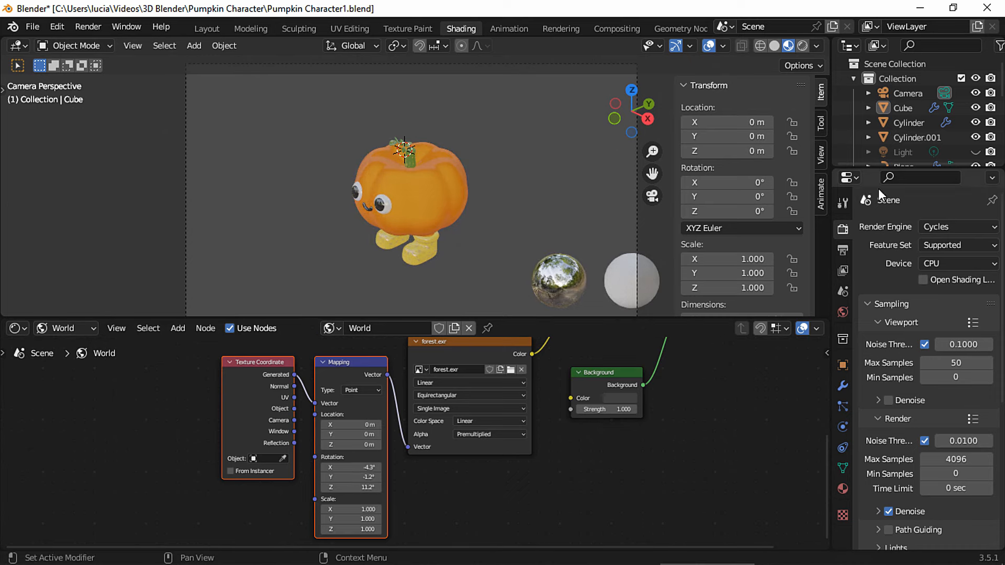
Step: Unhide the Light object in the viewport, select it and show its light data settings
{"action": "left_click", "coordinate": [975, 152]}
{"action": "left_click", "coordinate": [903, 152]}
{"action": "left_click", "coordinate": [844, 426]}
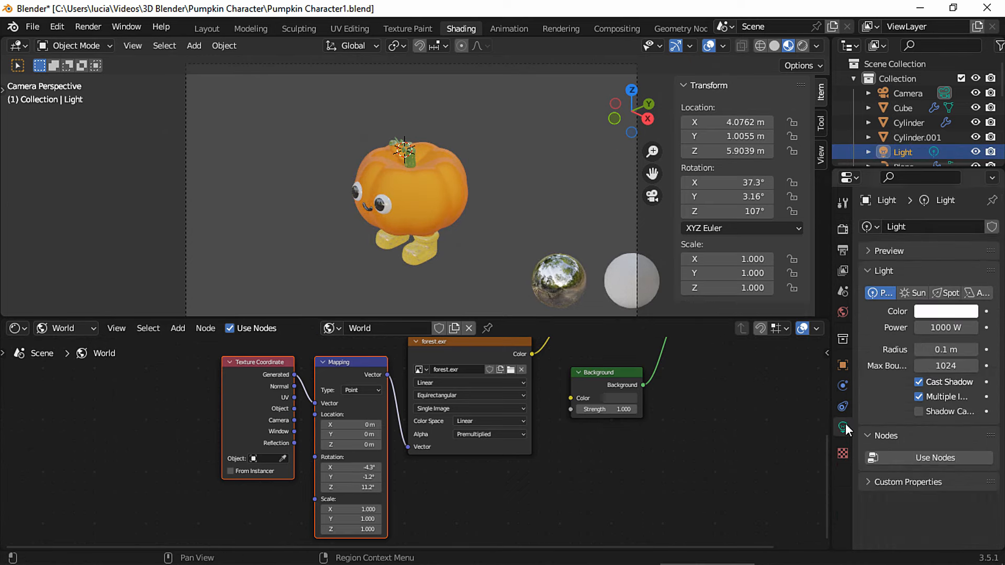
{"action": "middle_click_drag", "start_coordinate": [539, 196], "coordinate": [516, 226]}
{"action": "middle_click_drag", "start_coordinate": [476, 136], "coordinate": [465, 204], "text": "shift"}
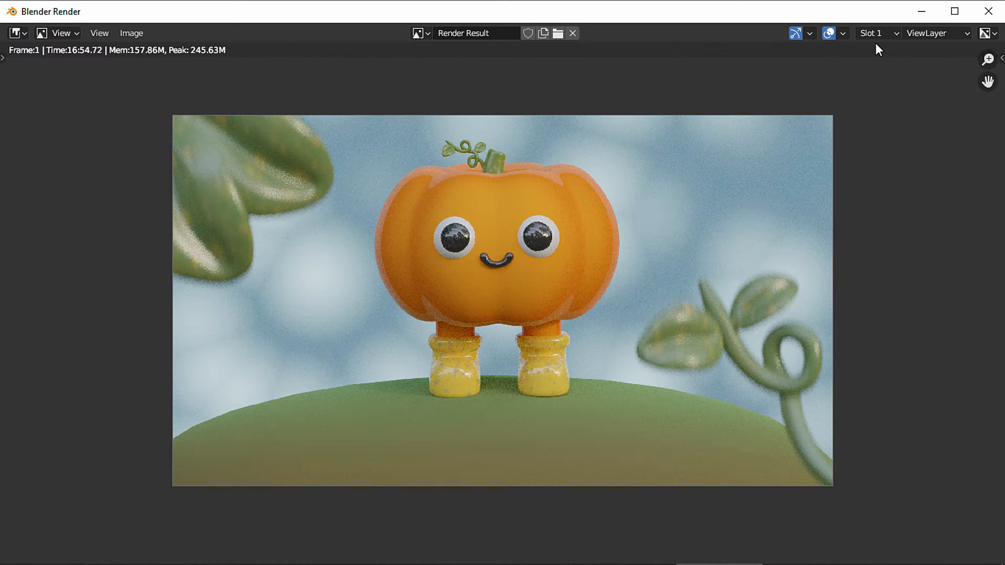
Step: Compare the lighting of the saved renders in Slot 1, Slot 2 and Slot 3
{"action": "left_click", "coordinate": [877, 33]}
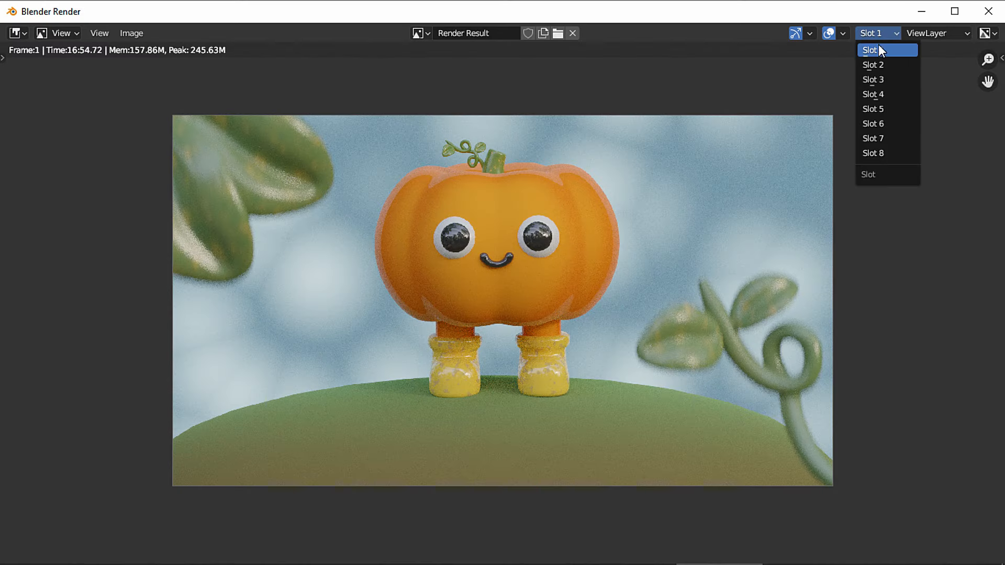
{"action": "left_click", "coordinate": [880, 65]}
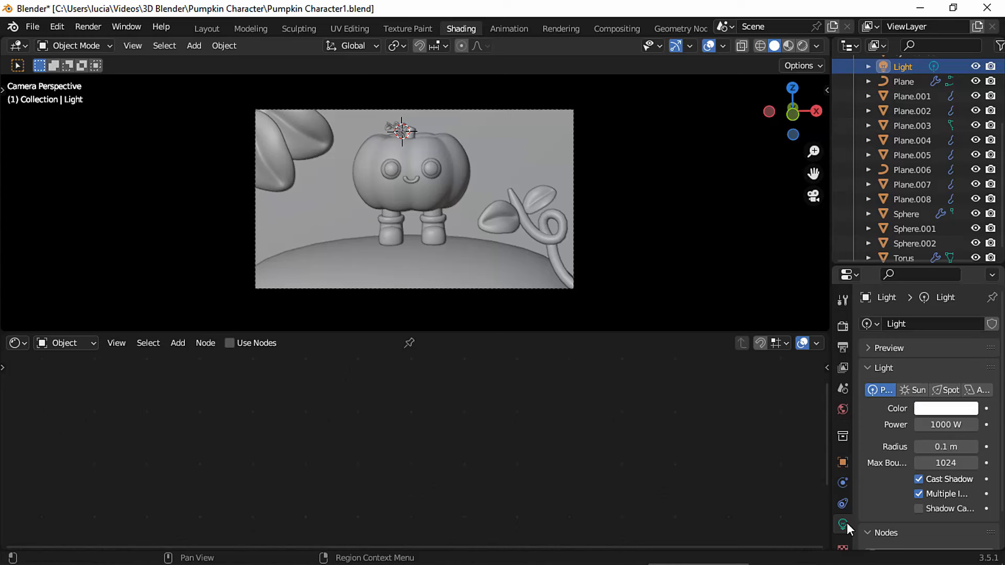
{"action": "left_click_drag", "start_coordinate": [1003, 380], "coordinate": [1003, 403]}
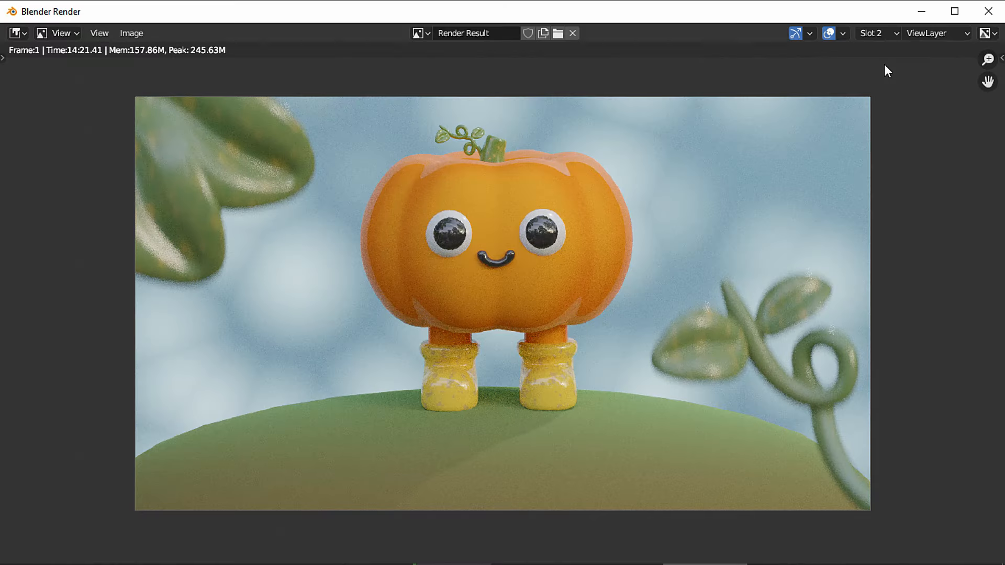
{"action": "left_click", "coordinate": [867, 33]}
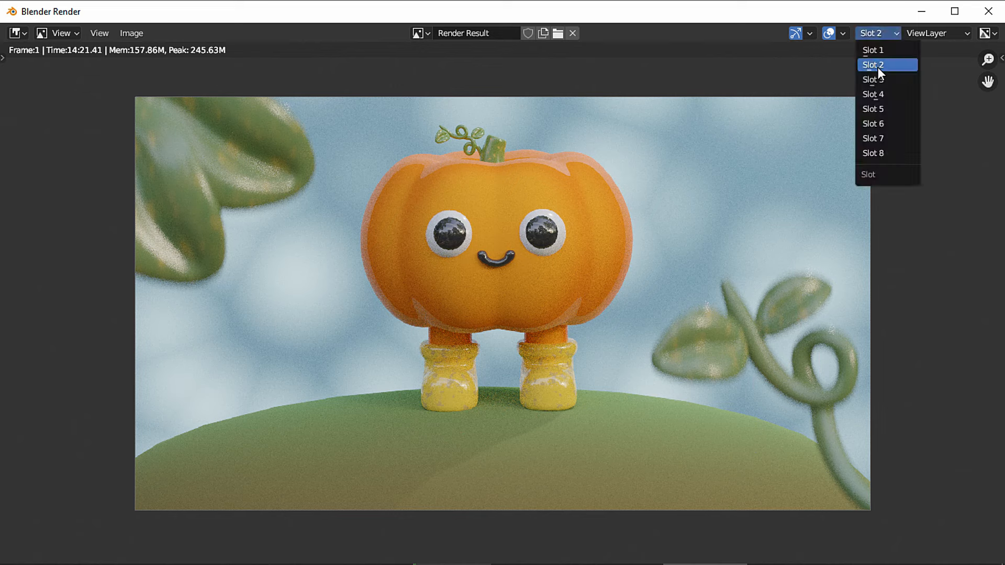
{"action": "left_click", "coordinate": [882, 82]}
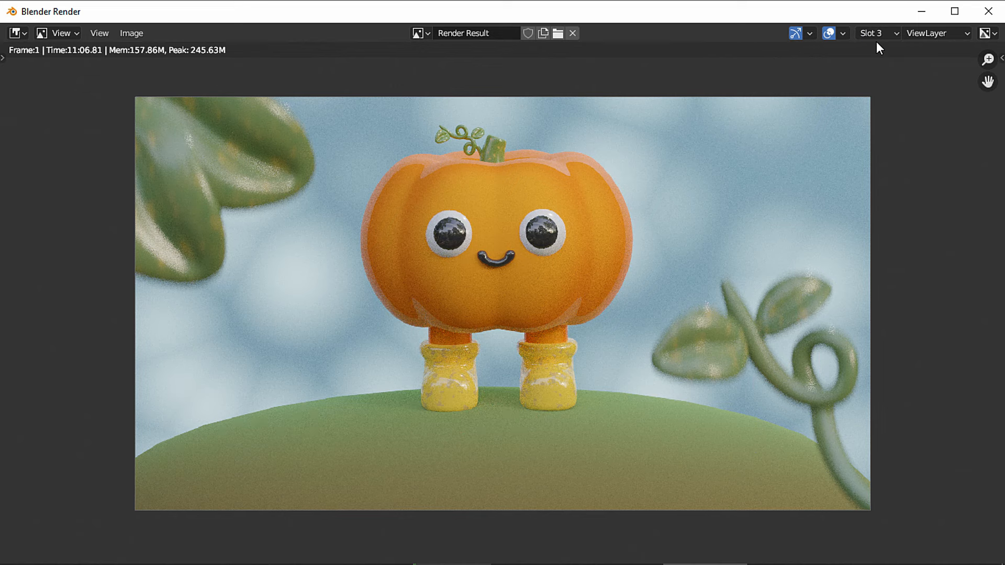
{"action": "key", "text": "Escape"}
Step: Set the camera's focal length to 90 mm and align the camera to the current front view of the character
{"action": "left_click", "coordinate": [843, 385]}
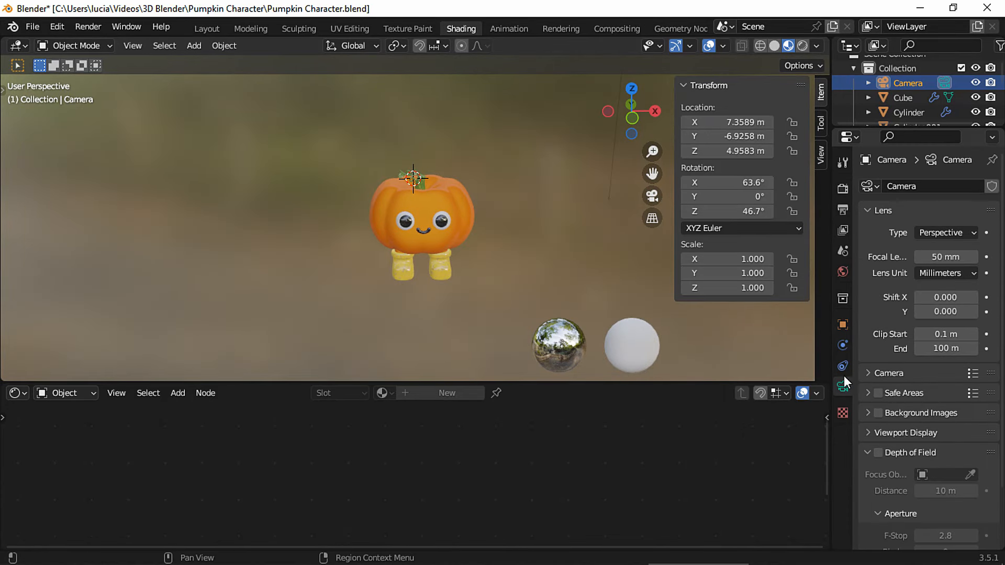
{"action": "double_click", "coordinate": [934, 258]}
{"action": "left_click_drag", "start_coordinate": [954, 260], "coordinate": [895, 263]}
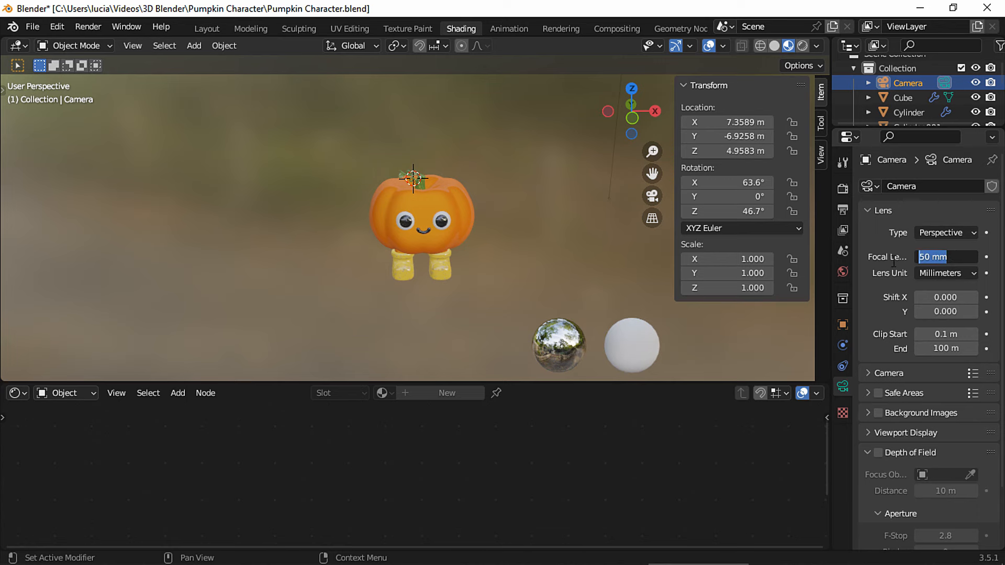
{"action": "type", "text": "90"}
{"action": "key", "text": "Return"}
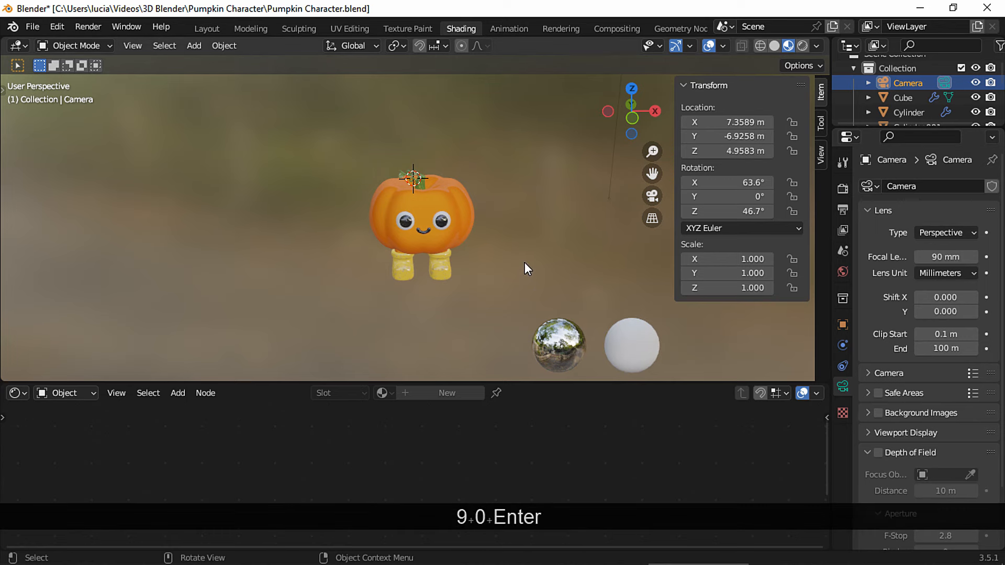
{"action": "scroll", "coordinate": [512, 265], "scroll_direction": "down", "scroll_amount": 1}
{"action": "key", "text": "ctrl+alt+0"}
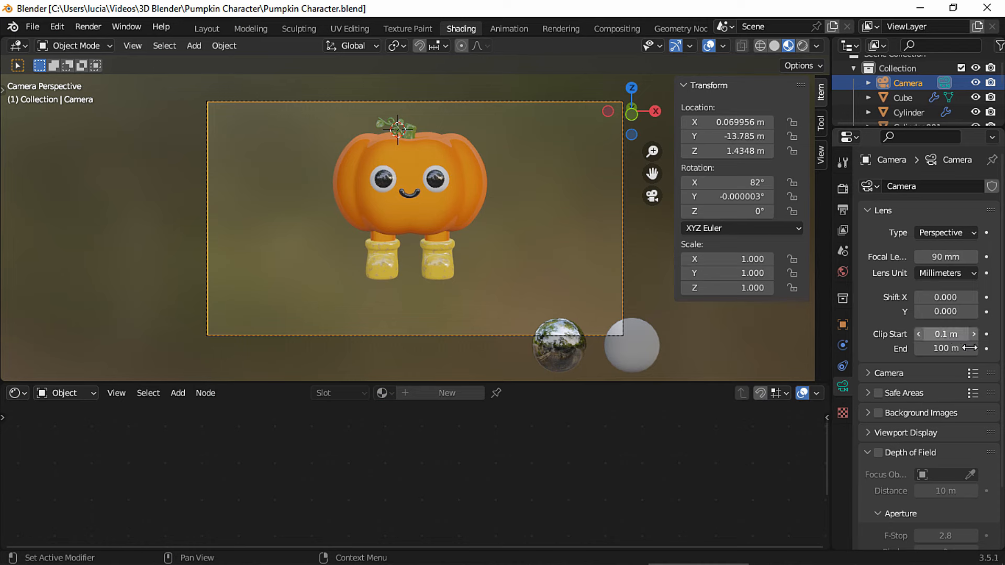
Step: Enable the camera's Depth of Field and pick the pumpkin body, Sphere, as the focus object
{"action": "scroll", "coordinate": [881, 385], "scroll_direction": "down", "scroll_amount": 3}
{"action": "left_click", "coordinate": [879, 385]}
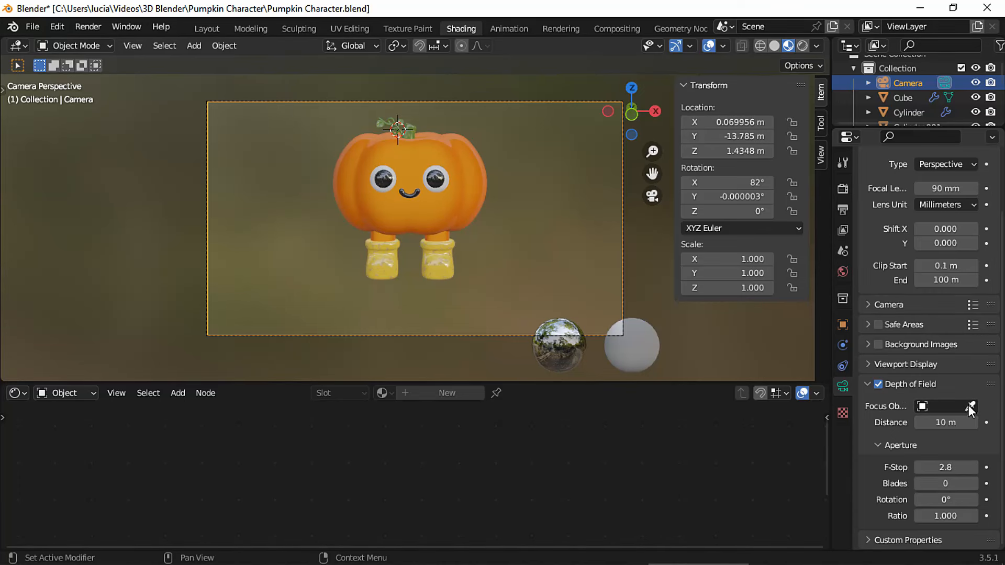
{"action": "left_click", "coordinate": [971, 406]}
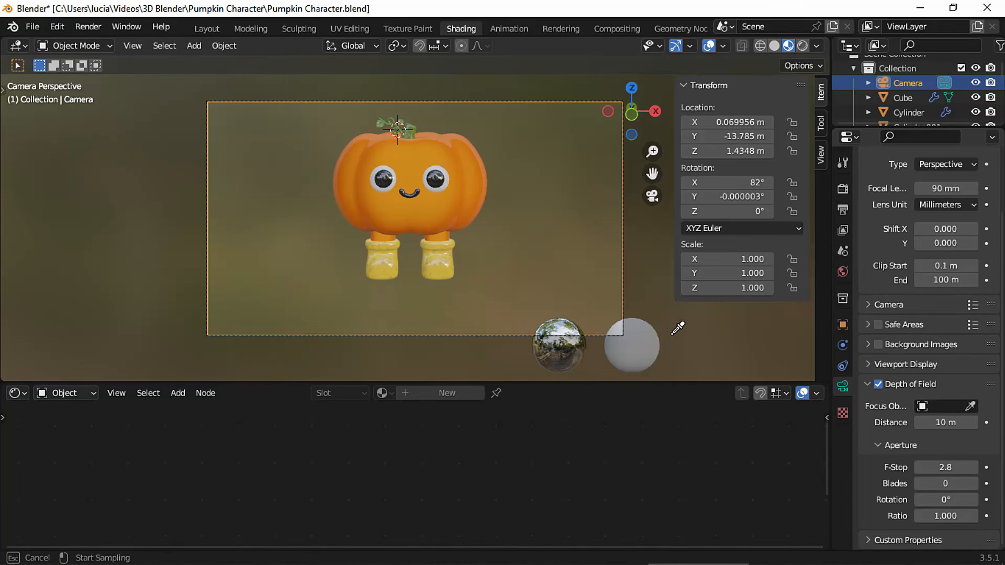
{"action": "left_click", "coordinate": [448, 205]}
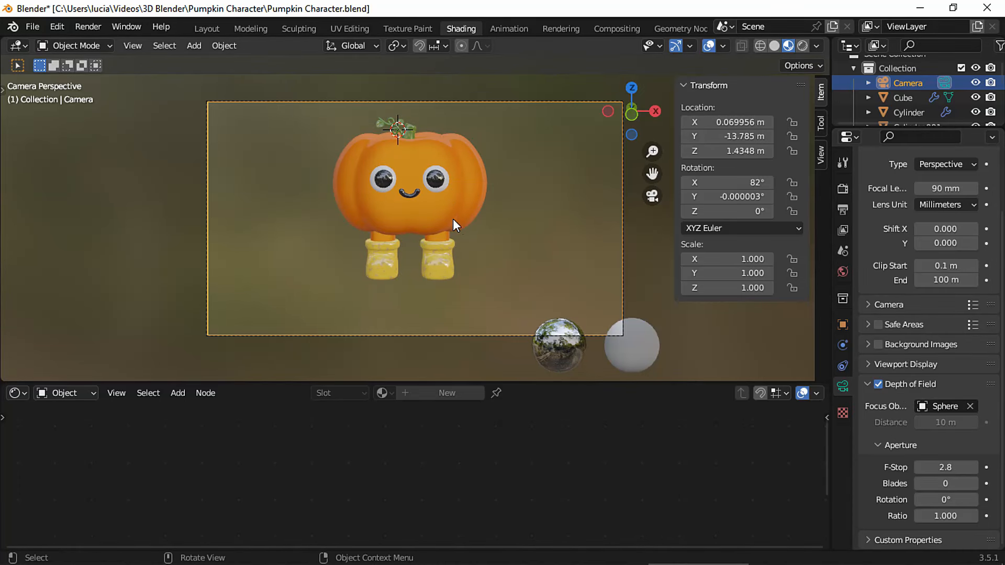
Step: Set the camera aperture's F-Stop to 1.8
{"action": "left_click", "coordinate": [938, 468]}
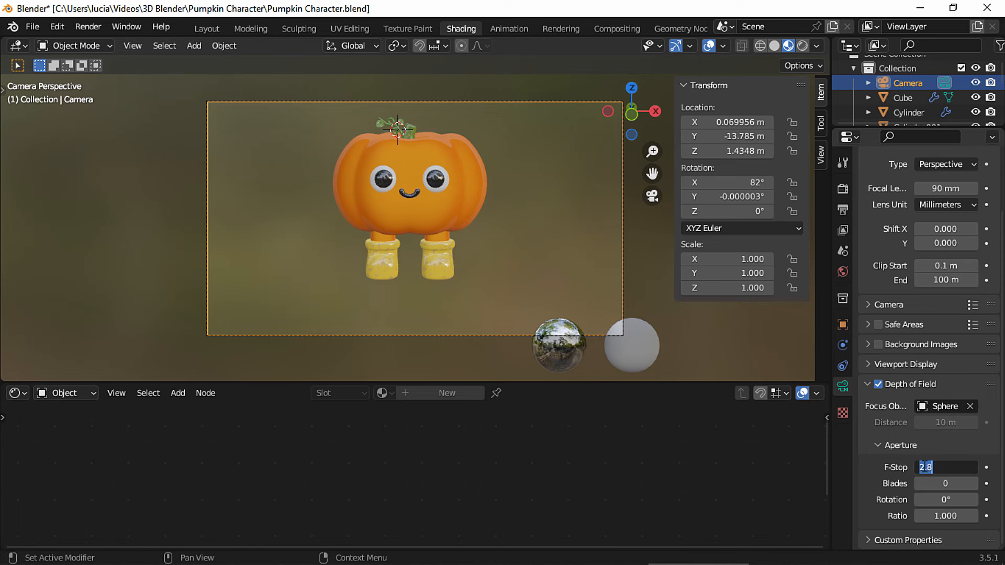
{"action": "type", "text": "1.8"}
{"action": "key", "text": "Return"}
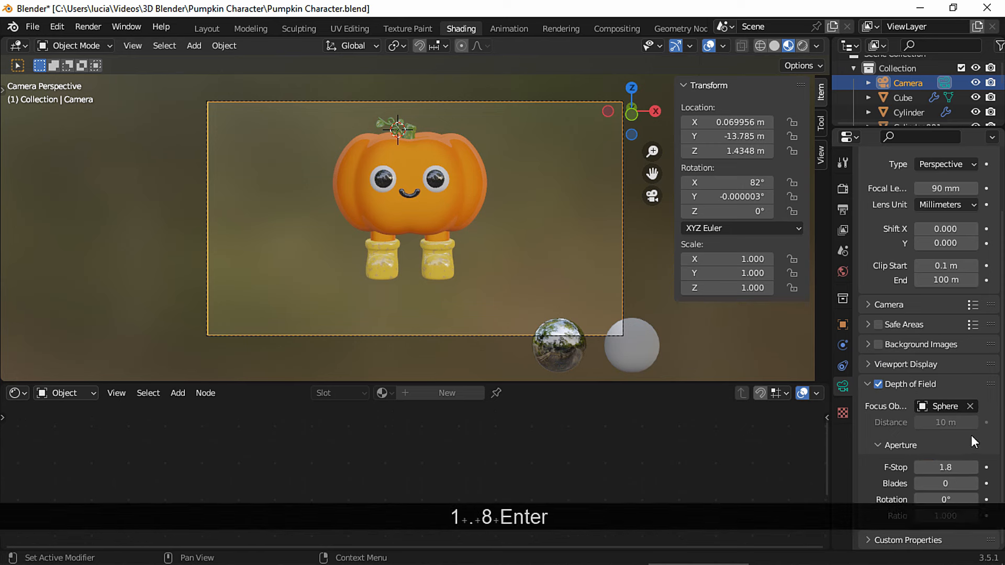
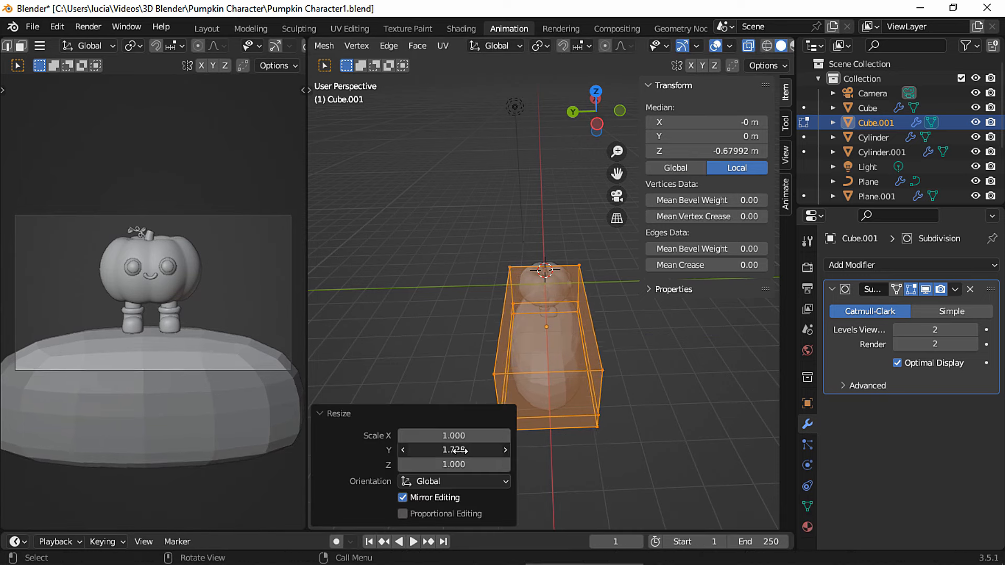
Step: Widen the ground block under the pumpkin along the Y axis and shade it smooth
{"action": "left_click_drag", "start_coordinate": [461, 450], "coordinate": [489, 450]}
{"action": "middle_click_drag", "start_coordinate": [673, 352], "coordinate": [581, 334]}
{"action": "key", "text": "Tab"}
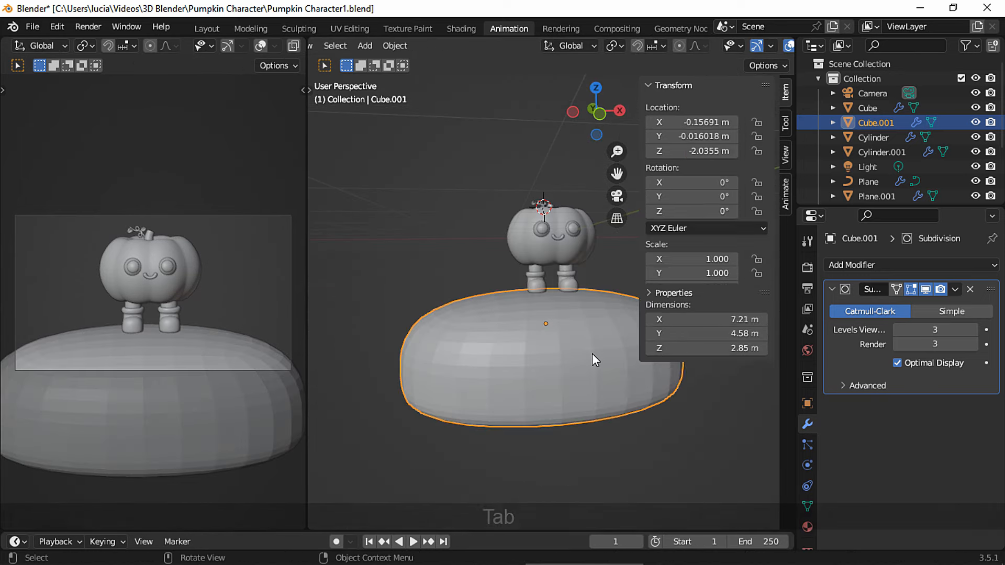
{"action": "right_click", "coordinate": [564, 278]}
{"action": "left_click", "coordinate": [563, 278]}
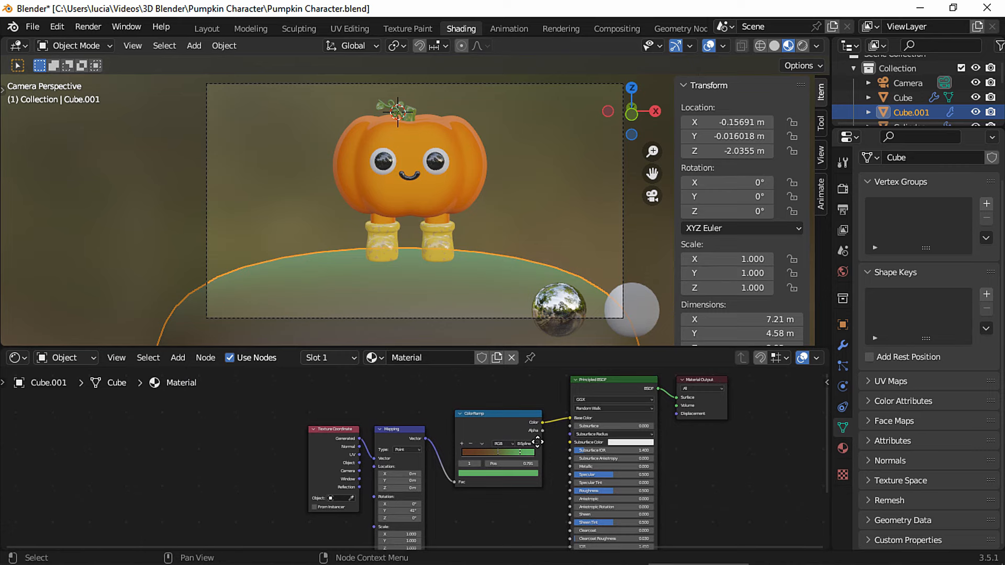
Step: Check the green and brown stop colours in the hill material's Color Ramp
{"action": "middle_click_drag", "start_coordinate": [537, 443], "coordinate": [556, 472], "text": "ctrl"}
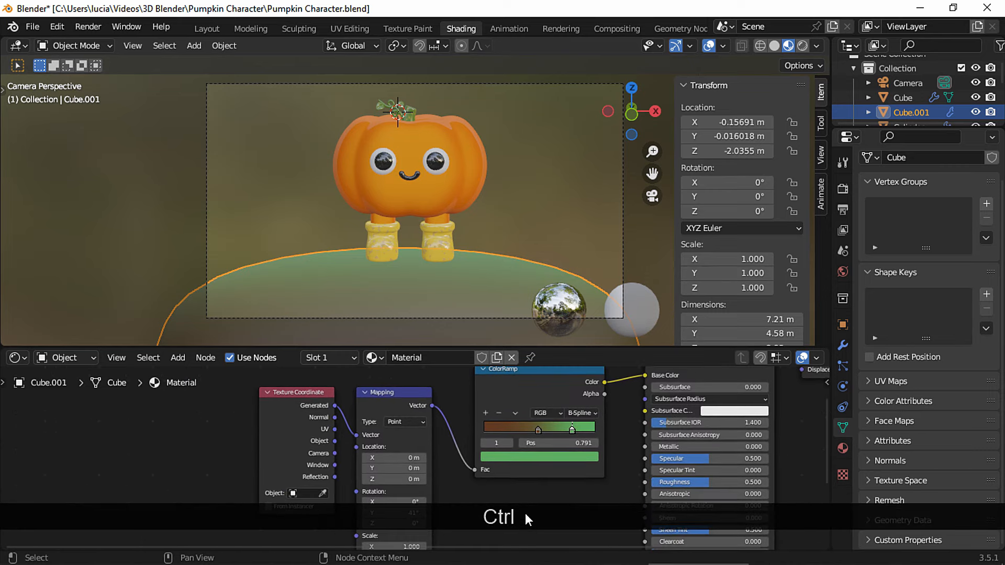
{"action": "middle_click_drag", "start_coordinate": [435, 530], "coordinate": [485, 527], "text": "ctrl"}
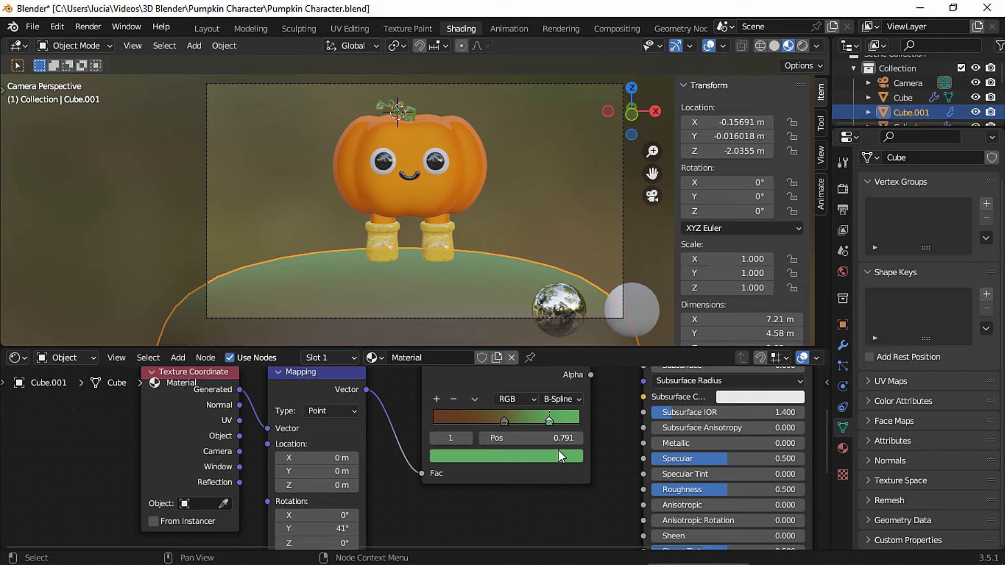
{"action": "left_click", "coordinate": [558, 453]}
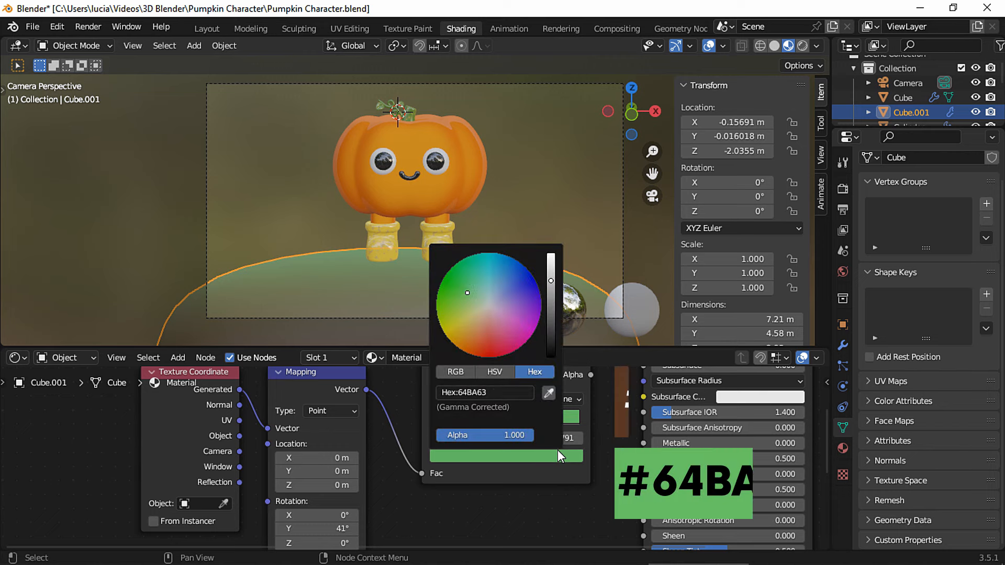
{"action": "left_click", "coordinate": [504, 422]}
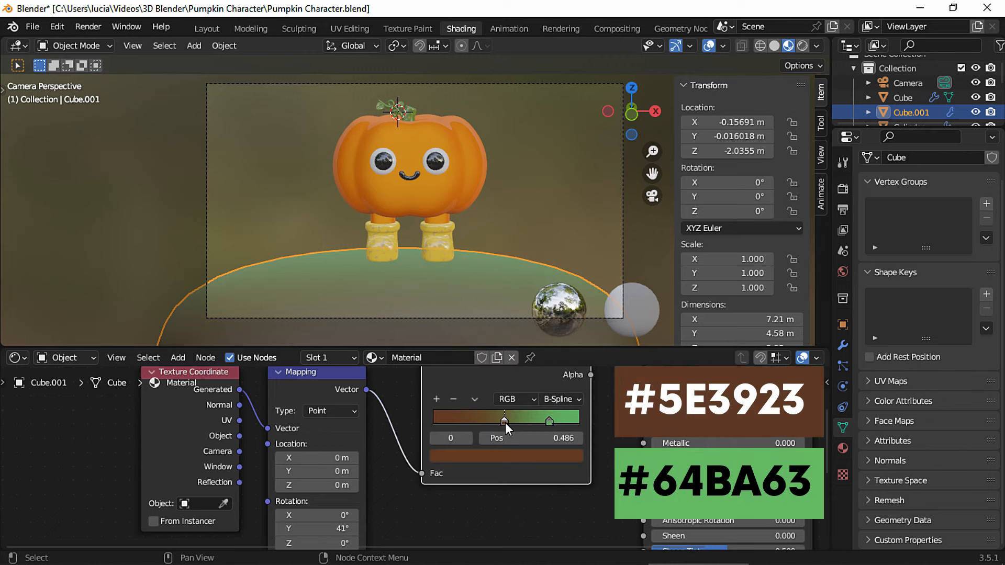
{"action": "left_click", "coordinate": [516, 457]}
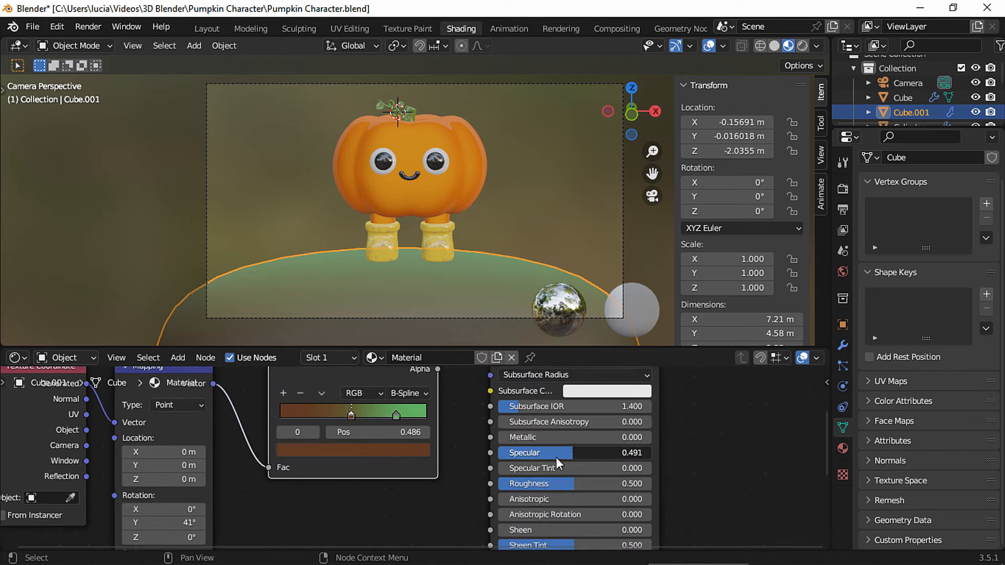
Step: Lower the Specular and raise the Roughness in the hill material's Principled BSDF
{"action": "left_click_drag", "start_coordinate": [557, 457], "coordinate": [472, 478]}
{"action": "left_click_drag", "start_coordinate": [564, 482], "coordinate": [652, 475]}
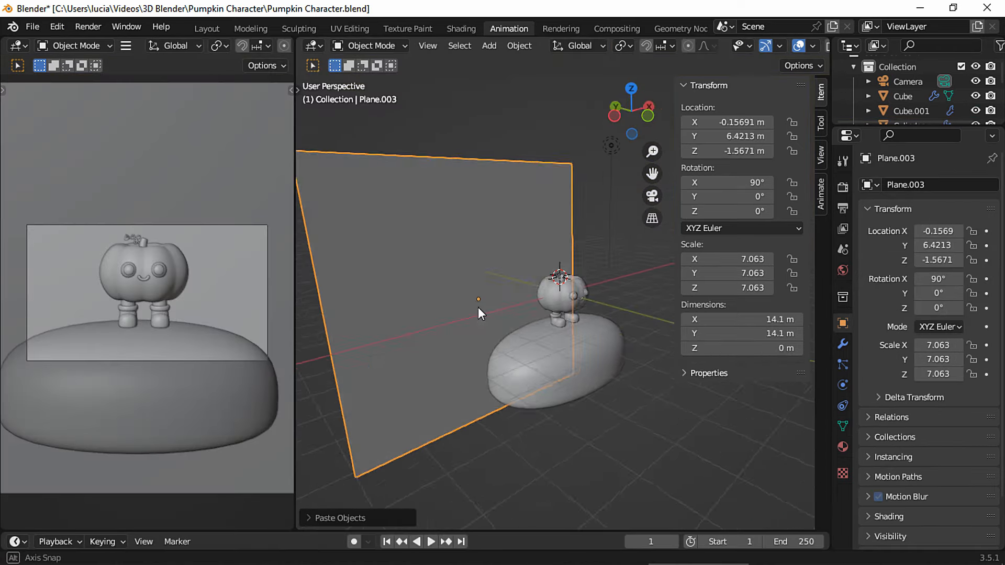
Step: Try a Voronoi Texture scale of 16 on the backdrop plane's Background material
{"action": "mouse_move", "coordinate": [478, 307]}
{"action": "middle_mouse_down"}
{"action": "mouse_move", "coordinate": [577, 292]}
{"action": "mouse_move", "coordinate": [536, 310]}
{"action": "mouse_move", "coordinate": [545, 307]}
{"action": "mouse_move", "coordinate": [540, 274]}
{"action": "middle_mouse_up"}
{"action": "scroll", "coordinate": [559, 303], "scroll_direction": "down", "scroll_amount": 3}
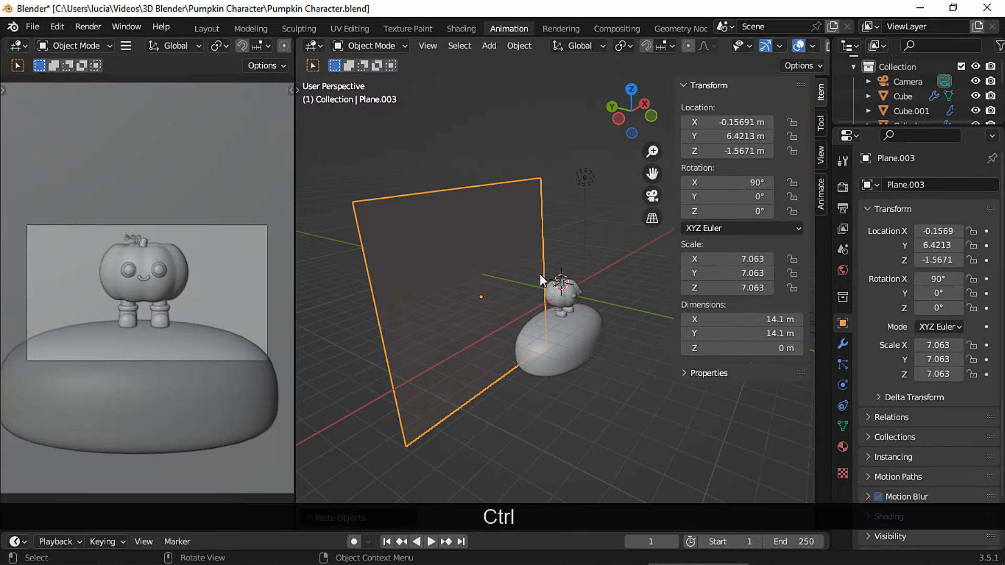
{"action": "mouse_move", "coordinate": [469, 479]}
{"action": "middle_mouse_down"}
{"action": "mouse_move", "coordinate": [433, 464]}
{"action": "mouse_move", "coordinate": [473, 480]}
{"action": "middle_mouse_up"}
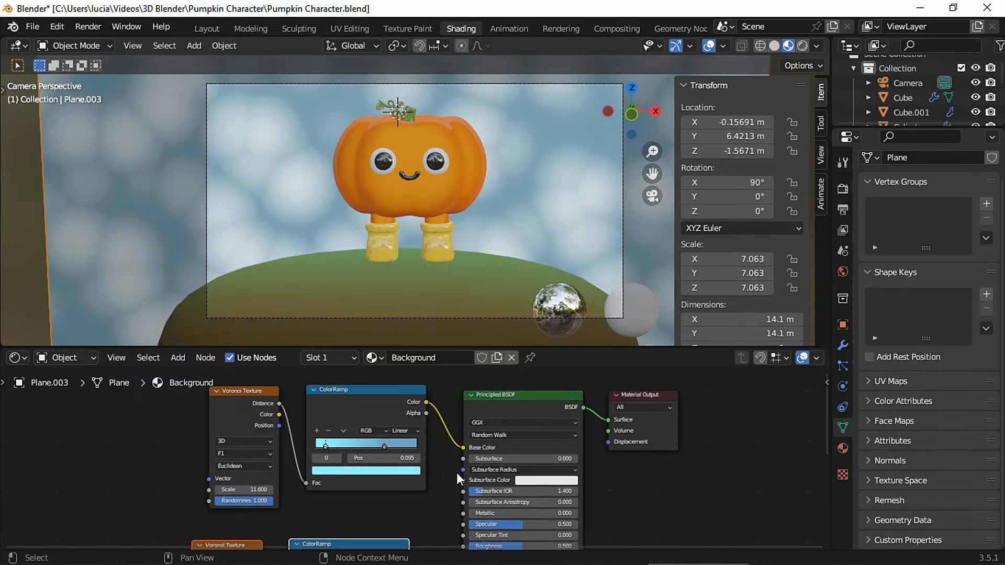
{"action": "middle_click_drag", "start_coordinate": [474, 480], "coordinate": [449, 471], "text": "ctrl"}
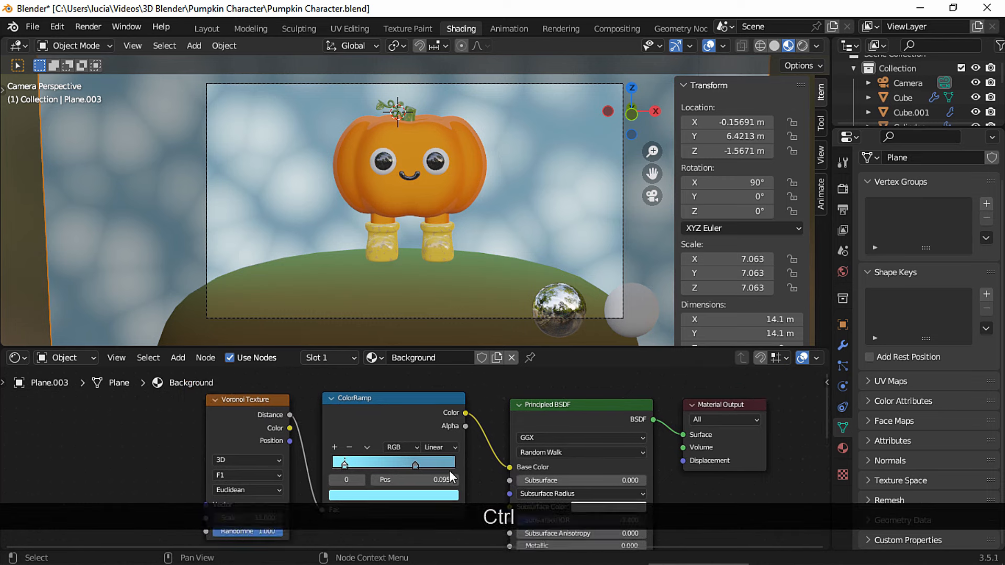
{"action": "middle_click_drag", "start_coordinate": [360, 487], "coordinate": [366, 463]}
{"action": "left_click_drag", "start_coordinate": [265, 493], "coordinate": [293, 507]}
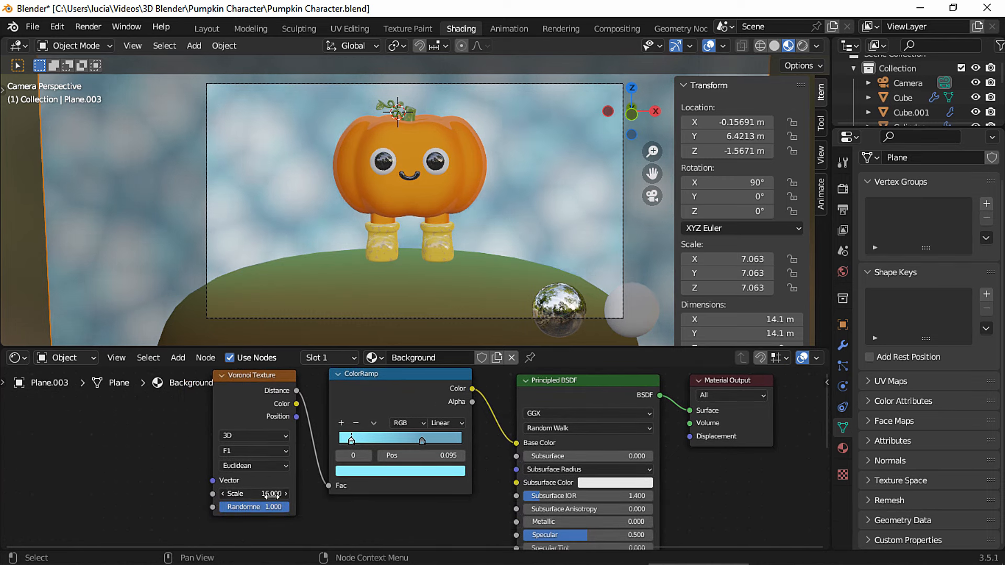
Step: Inspect the Base Color Color Ramp's two blue stops and the second Voronoi Texture and Color Ramp feeding the Background material's Emission
{"action": "left_click", "coordinate": [450, 471]}
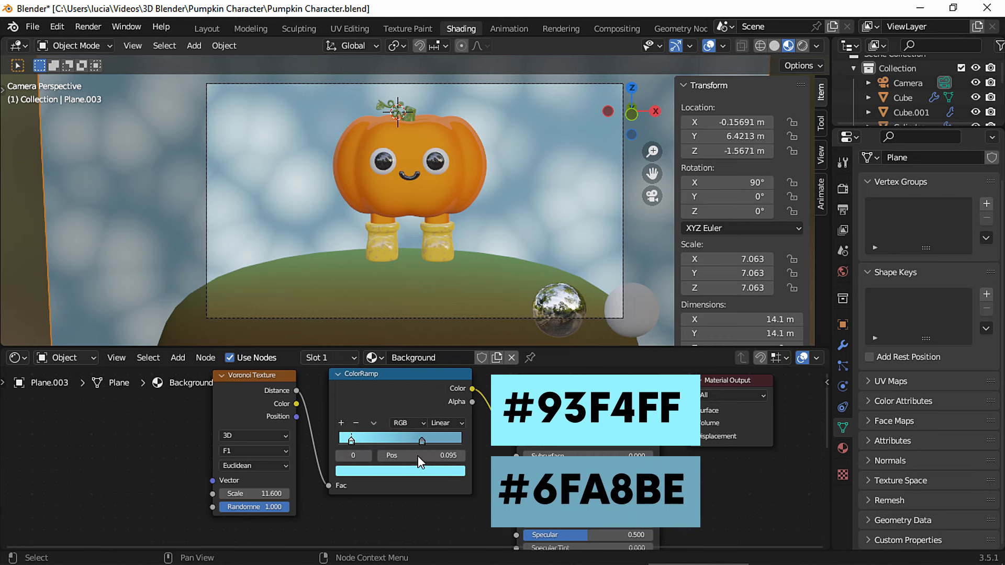
{"action": "left_click", "coordinate": [421, 442]}
{"action": "left_click", "coordinate": [435, 473]}
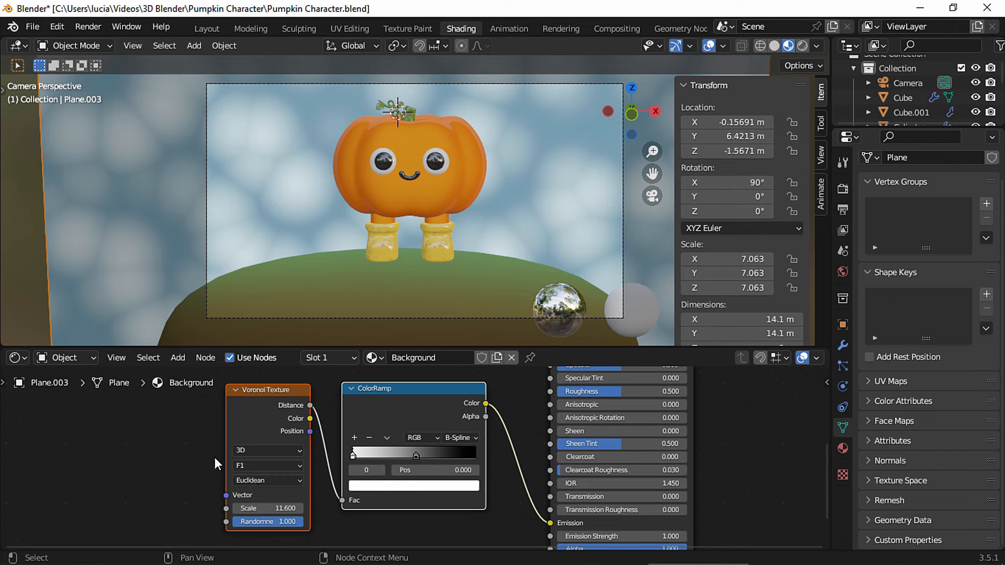
{"action": "middle_click_drag", "start_coordinate": [193, 376], "coordinate": [206, 510]}
{"action": "middle_click_drag", "start_coordinate": [297, 482], "coordinate": [289, 338]}
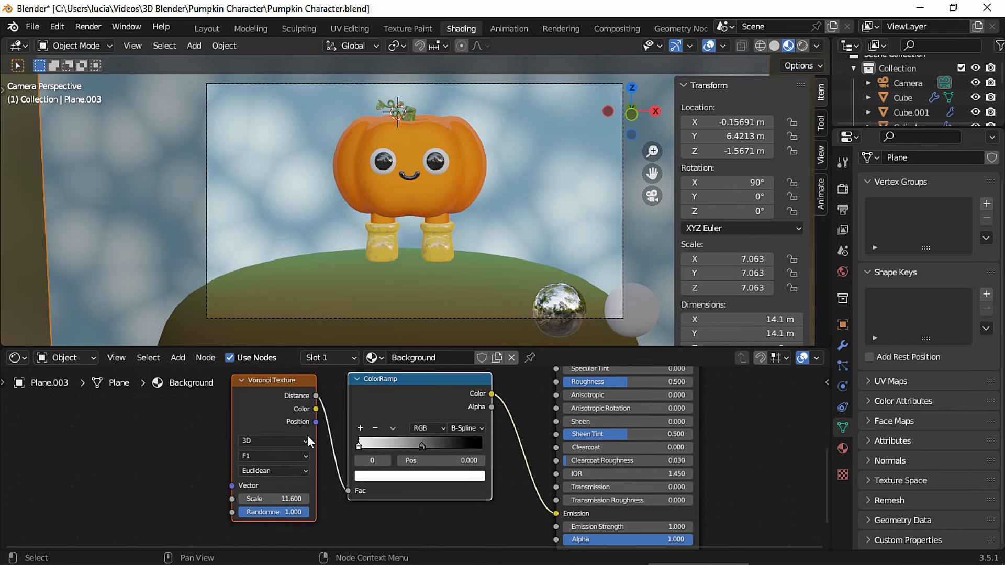
{"action": "middle_click_drag", "start_coordinate": [307, 435], "coordinate": [306, 428]}
{"action": "mouse_move", "coordinate": [421, 438]}
{"action": "left_mouse_down"}
{"action": "mouse_move", "coordinate": [447, 440]}
{"action": "mouse_move", "coordinate": [378, 438]}
{"action": "mouse_move", "coordinate": [423, 438]}
{"action": "left_mouse_up"}
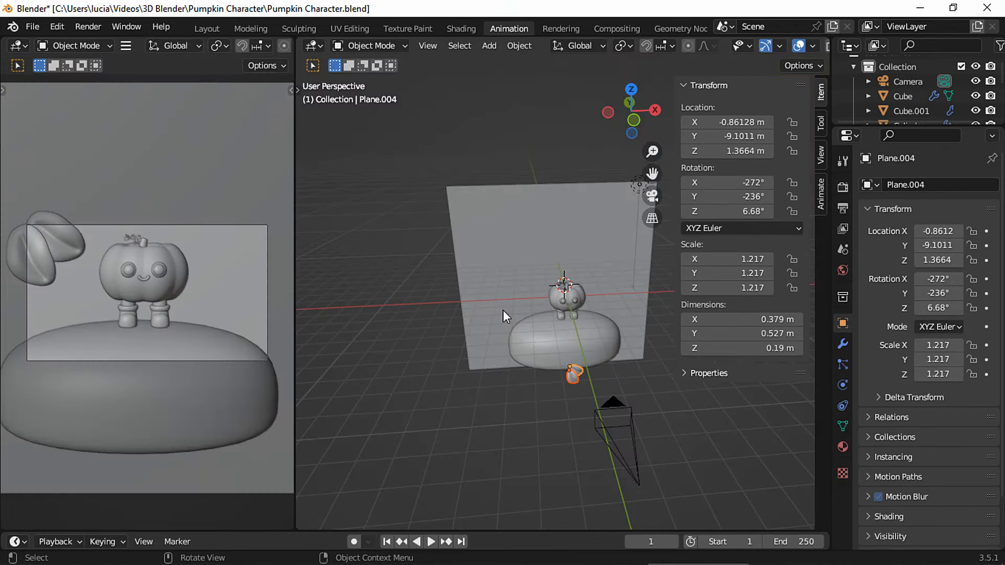
Step: Examine where the leaf object Plane.004 sits between the pumpkin character and the camera
{"action": "middle_click_drag", "start_coordinate": [562, 297], "coordinate": [595, 214], "text": "ctrl"}
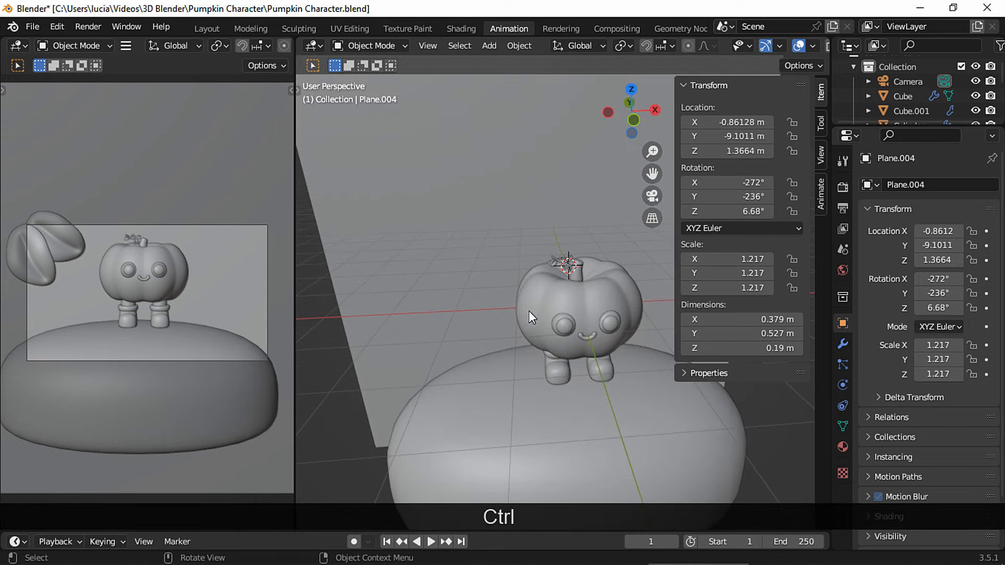
{"action": "middle_click_drag", "start_coordinate": [529, 311], "coordinate": [654, 382], "text": "ctrl"}
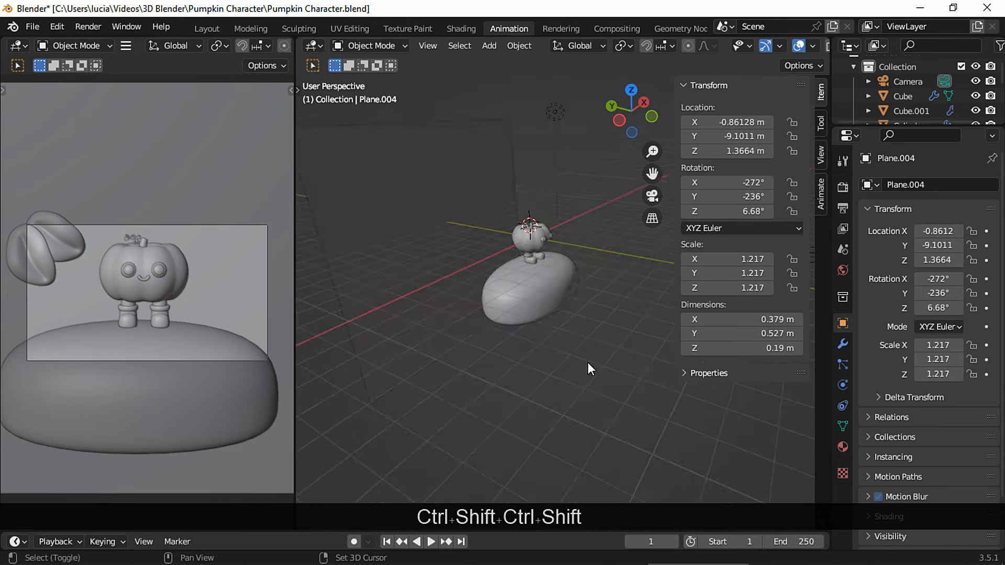
{"action": "middle_click_drag", "start_coordinate": [588, 364], "coordinate": [561, 359]}
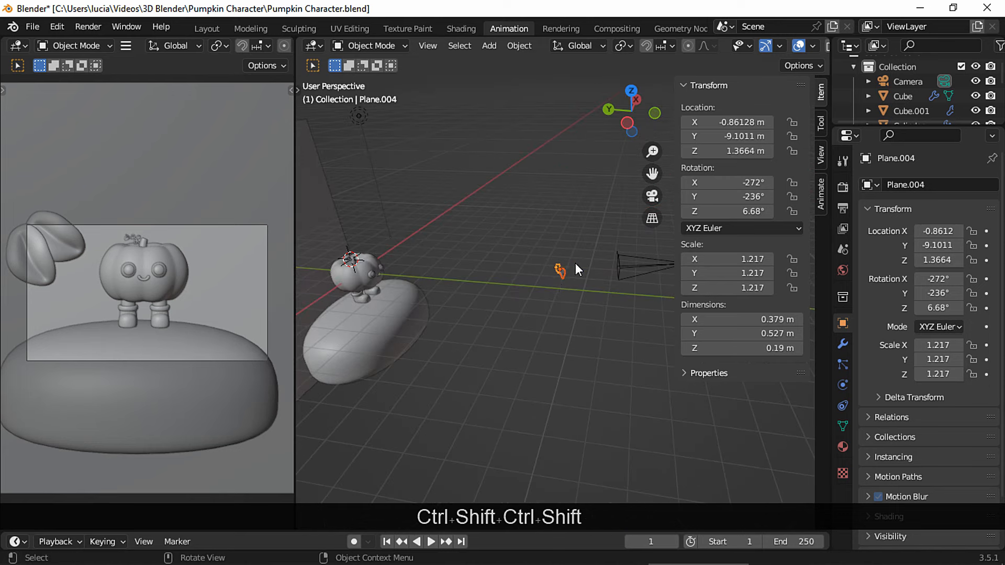
{"action": "key", "text": "g"}
{"action": "key", "text": "y"}
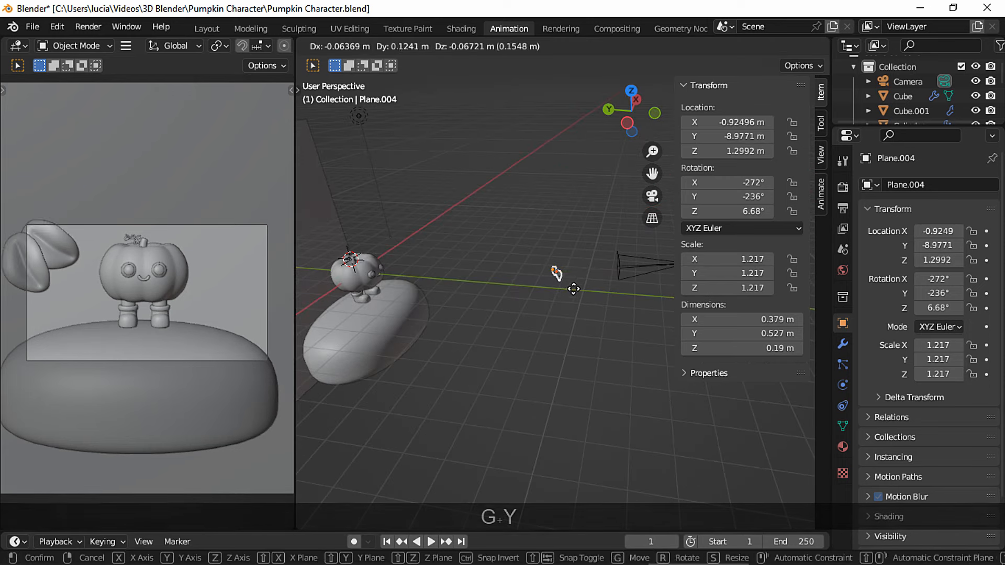
{"action": "key", "text": "Escape"}
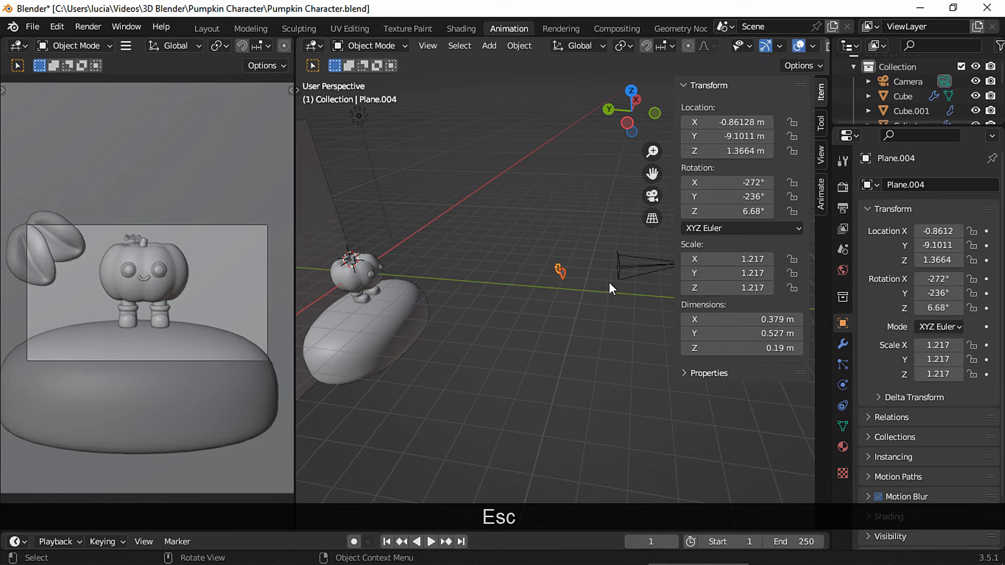
Step: Check the green and yellow stop colours in the Color Ramp of the leaf's Stem.001 material
{"action": "middle_click_drag", "start_coordinate": [610, 283], "coordinate": [539, 253]}
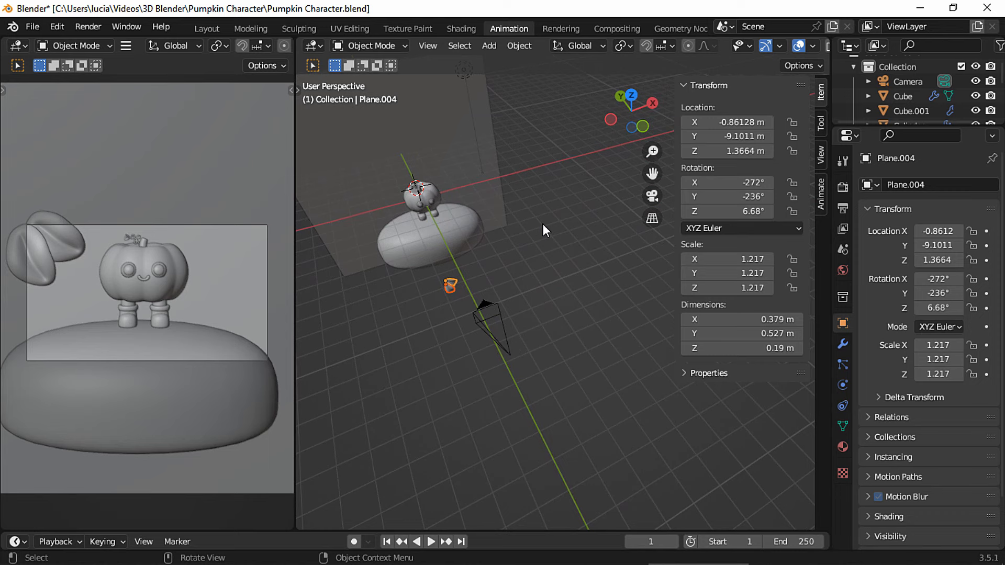
{"action": "left_click", "coordinate": [462, 29]}
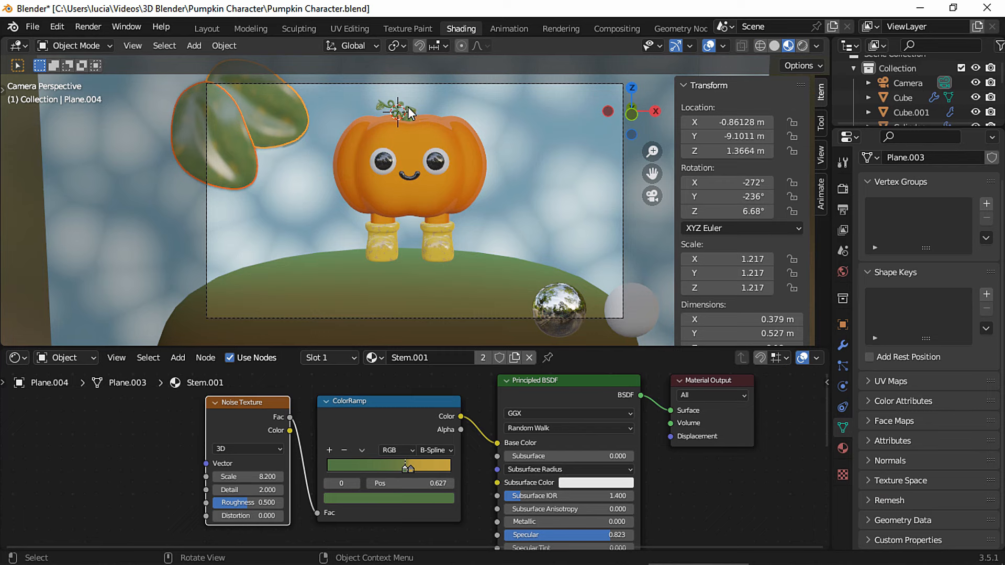
{"action": "middle_click_drag", "start_coordinate": [448, 513], "coordinate": [455, 487]}
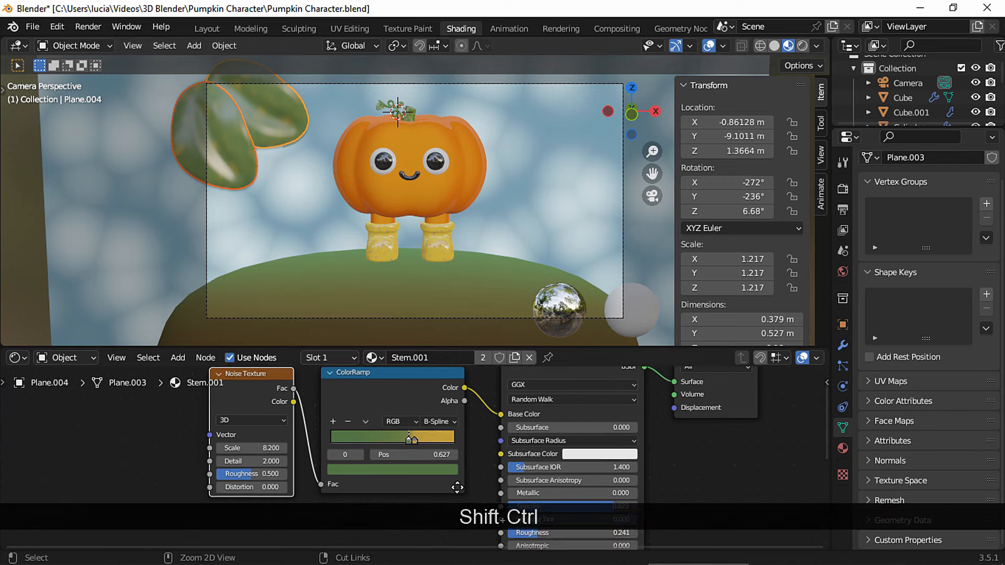
{"action": "scroll", "coordinate": [440, 482], "scroll_direction": "up", "scroll_amount": 3}
{"action": "left_click", "coordinate": [420, 473]}
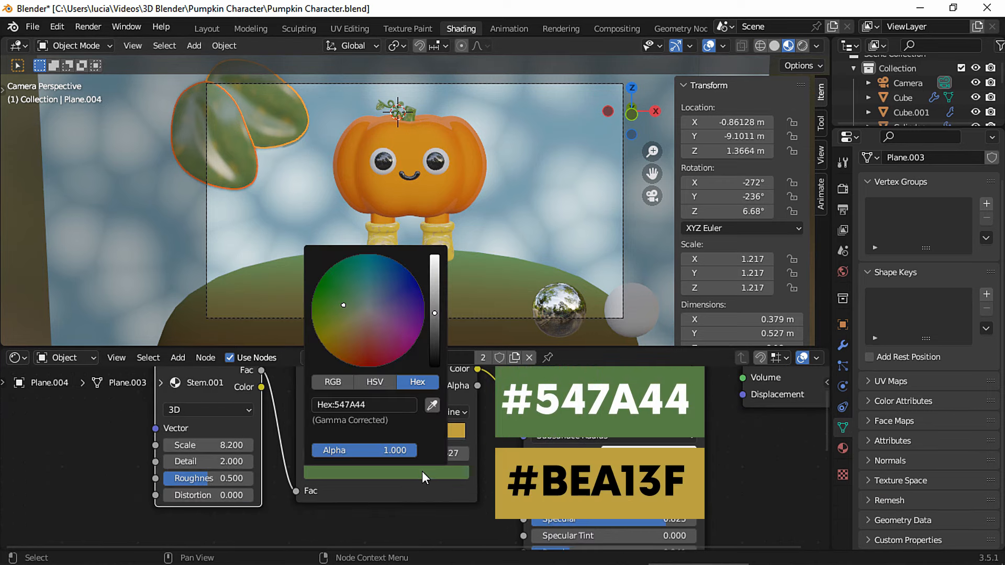
{"action": "left_click", "coordinate": [416, 438]}
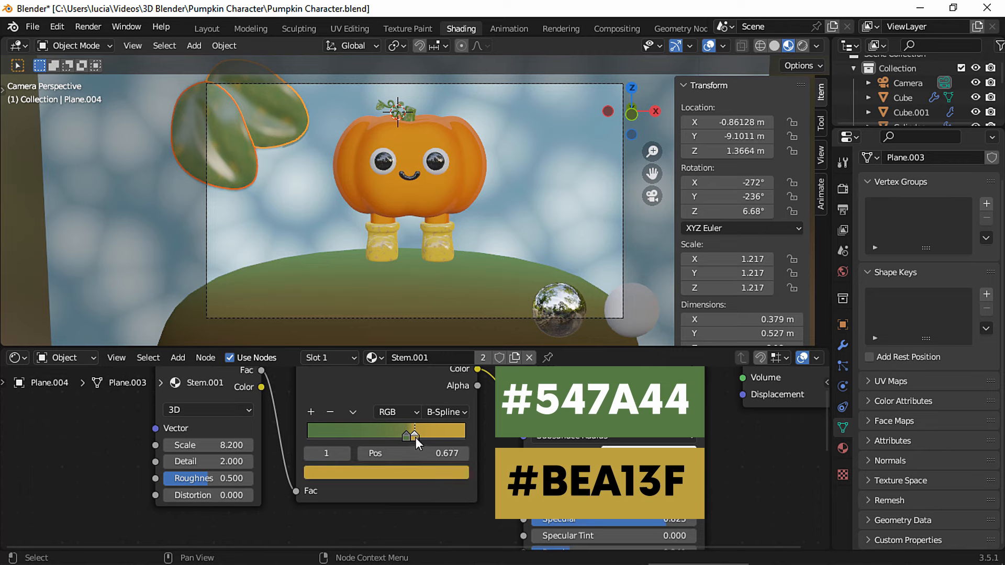
{"action": "left_click", "coordinate": [426, 474]}
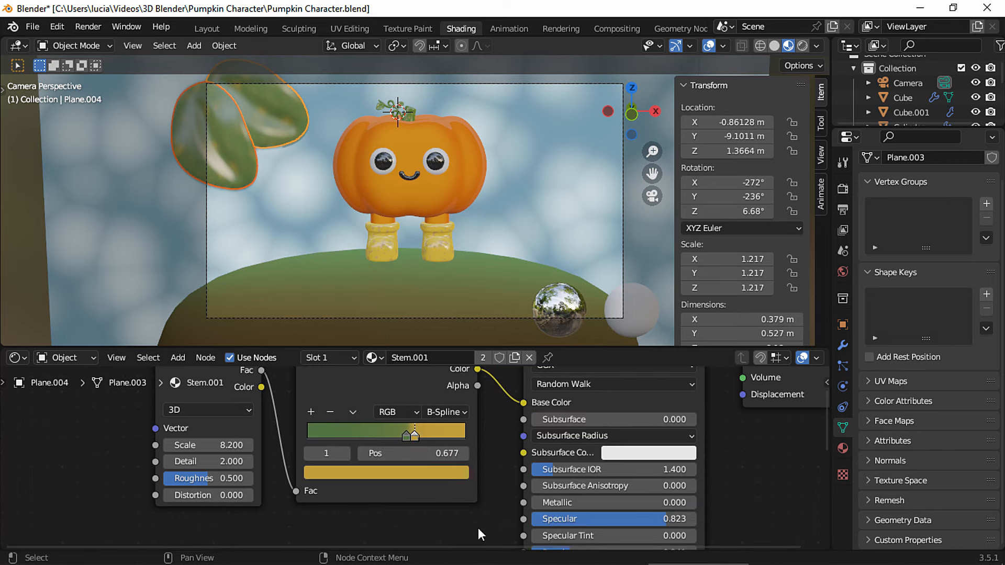
Step: Delete the control points of the lower coil and tail on the foreground vine curve
{"action": "key", "text": "ctrl+Page_Down"}
{"action": "left_click", "coordinate": [590, 352]}
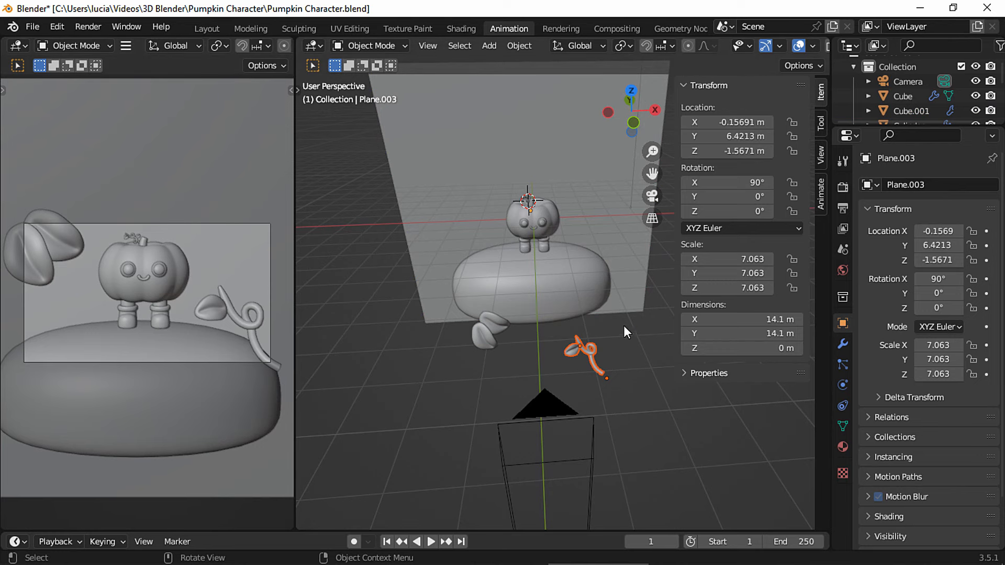
{"action": "middle_click_drag", "start_coordinate": [581, 366], "coordinate": [647, 376]}
{"action": "middle_click_drag", "start_coordinate": [628, 371], "coordinate": [554, 360], "text": "shift"}
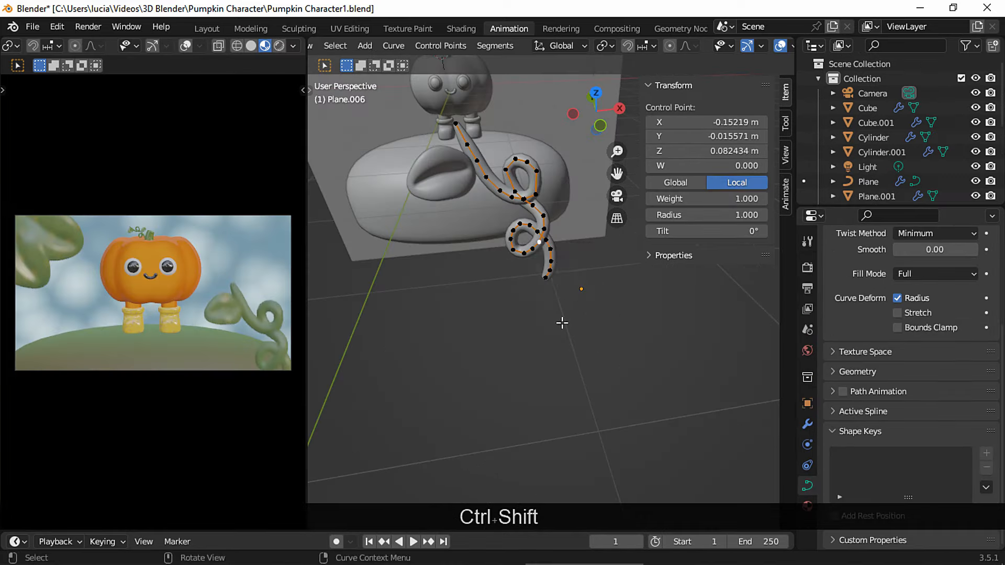
{"action": "left_click_drag", "start_coordinate": [591, 306], "coordinate": [508, 224]}
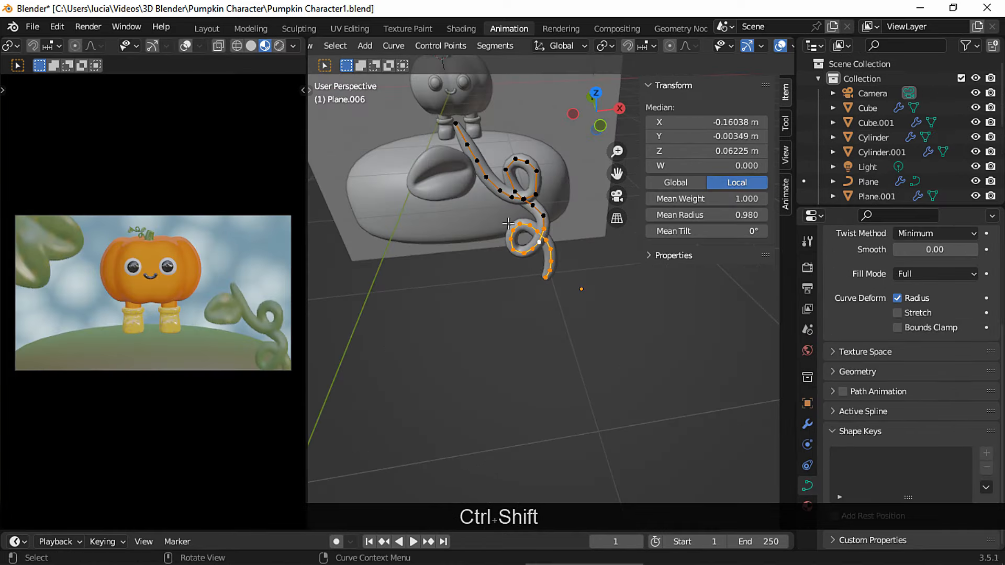
{"action": "key", "text": "shift+Delete"}
{"action": "left_click", "coordinate": [547, 244]}
Step: Extrude a new end segment from the last control point of the foreground vine curve
{"action": "left_click", "coordinate": [544, 231]}
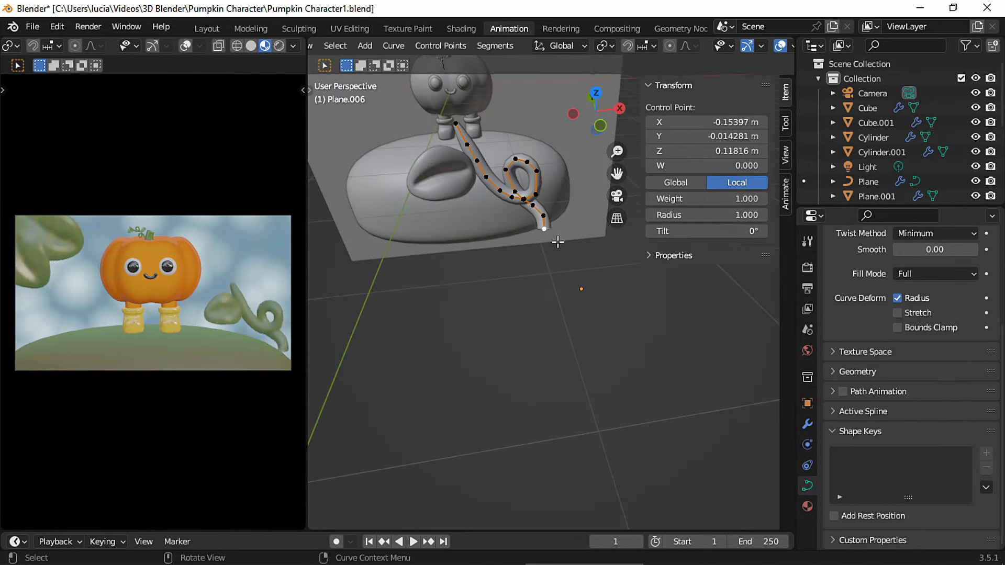
{"action": "key", "text": "e"}
{"action": "left_click", "coordinate": [594, 287]}
Step: Reposition the control points between the vine's loop and its new tip to form a smooth downward bend
{"action": "left_click_drag", "start_coordinate": [594, 288], "coordinate": [532, 213]}
{"action": "key", "text": "g"}
{"action": "left_click", "coordinate": [543, 222]}
{"action": "left_click", "coordinate": [543, 223]}
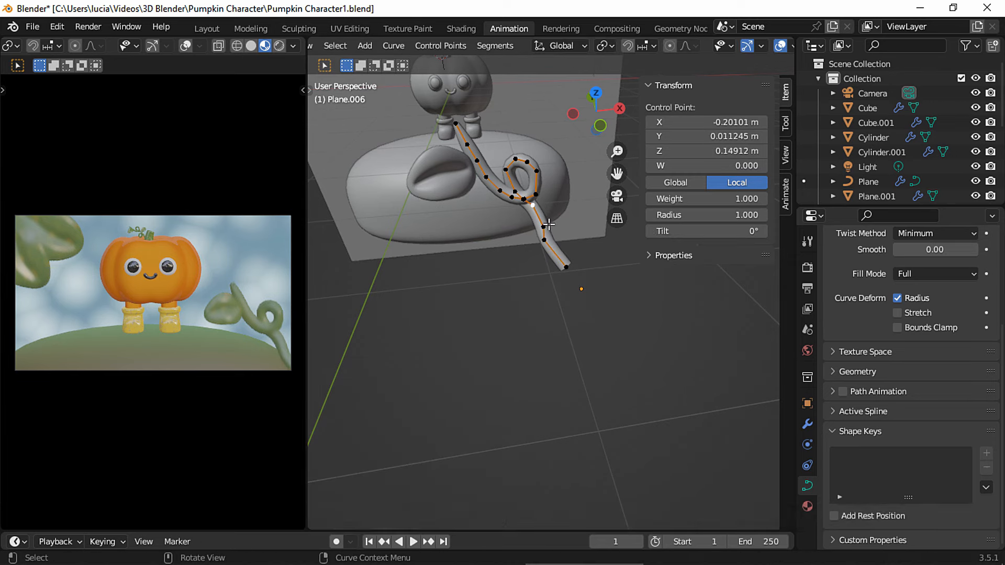
{"action": "key", "text": "g"}
{"action": "left_click", "coordinate": [536, 235]}
{"action": "key", "text": "g"}
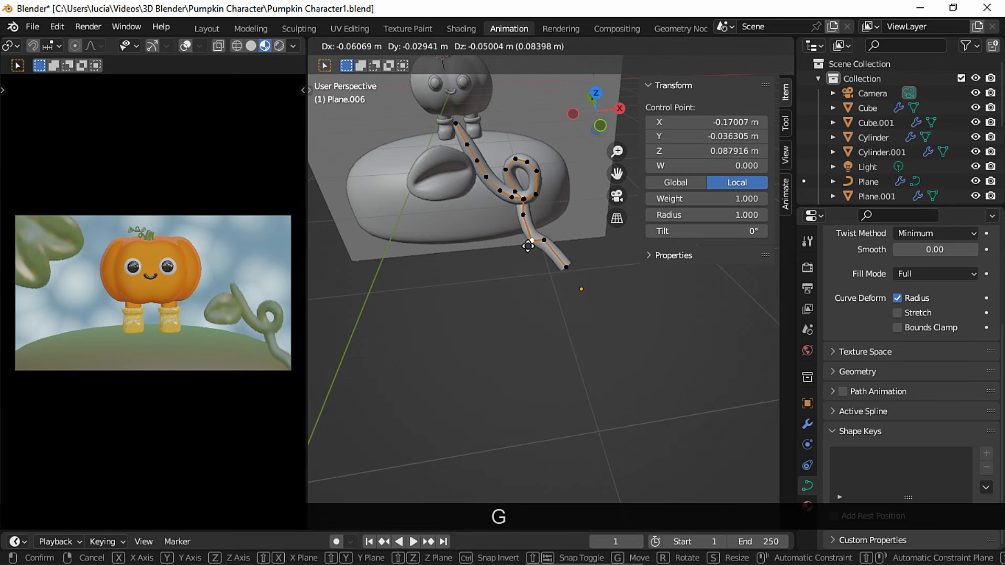
{"action": "left_click", "coordinate": [540, 245]}
{"action": "key", "text": "g"}
{"action": "left_click", "coordinate": [561, 272]}
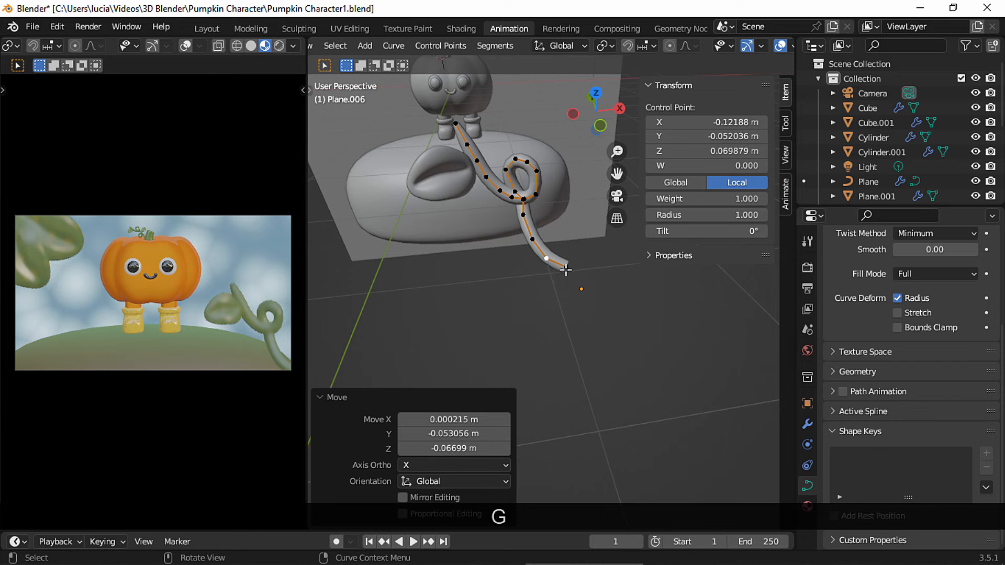
Step: Reposition the control point near the lower tip of the foreground vine curve and finish editing the curve
{"action": "key", "text": "g"}
{"action": "left_click", "coordinate": [590, 279]}
{"action": "key", "text": "Tab"}
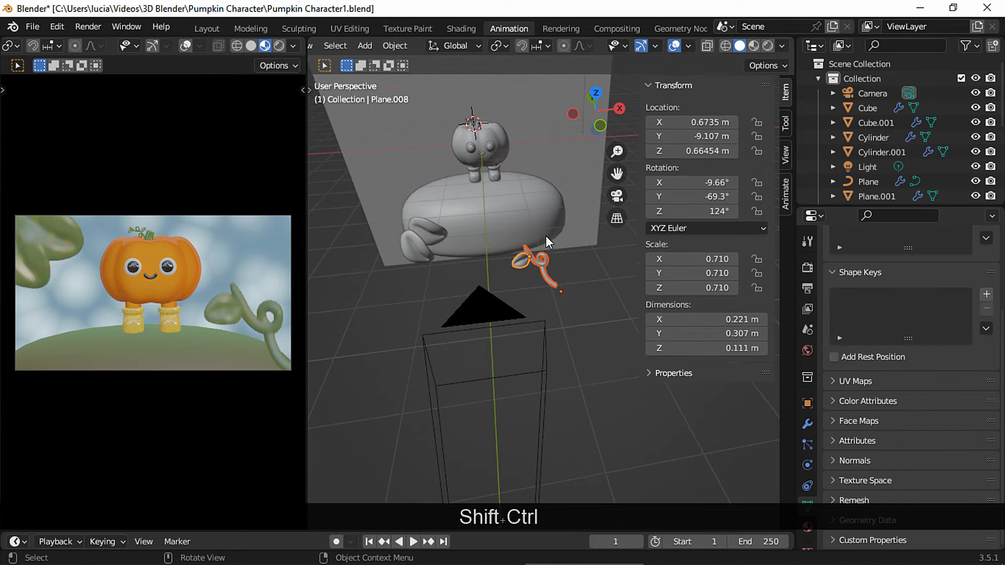
Step: Shift the foreground vine together with its leaf about 0.02 m along the X axis
{"action": "key", "text": "g"}
{"action": "key", "text": "x"}
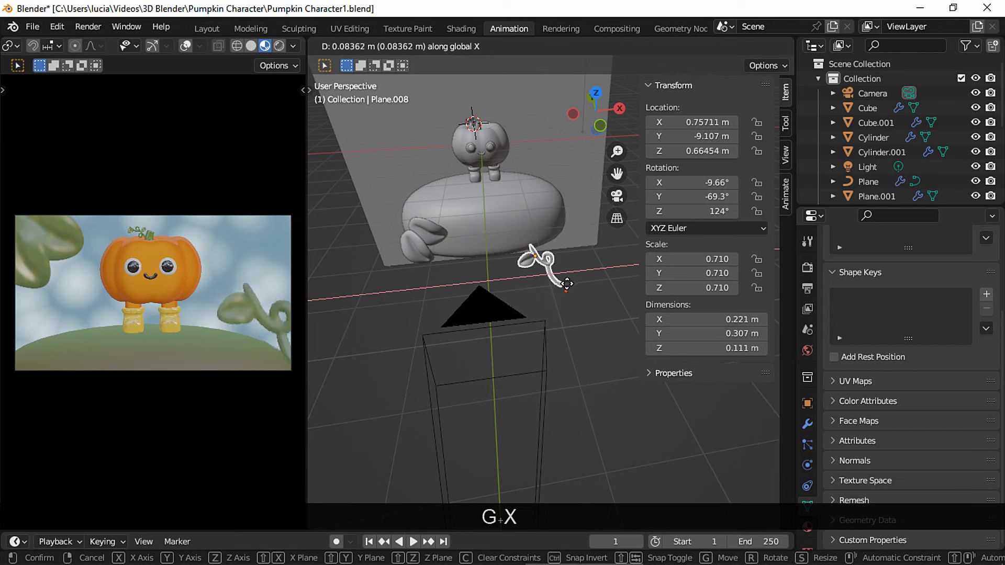
{"action": "left_click", "coordinate": [568, 282]}
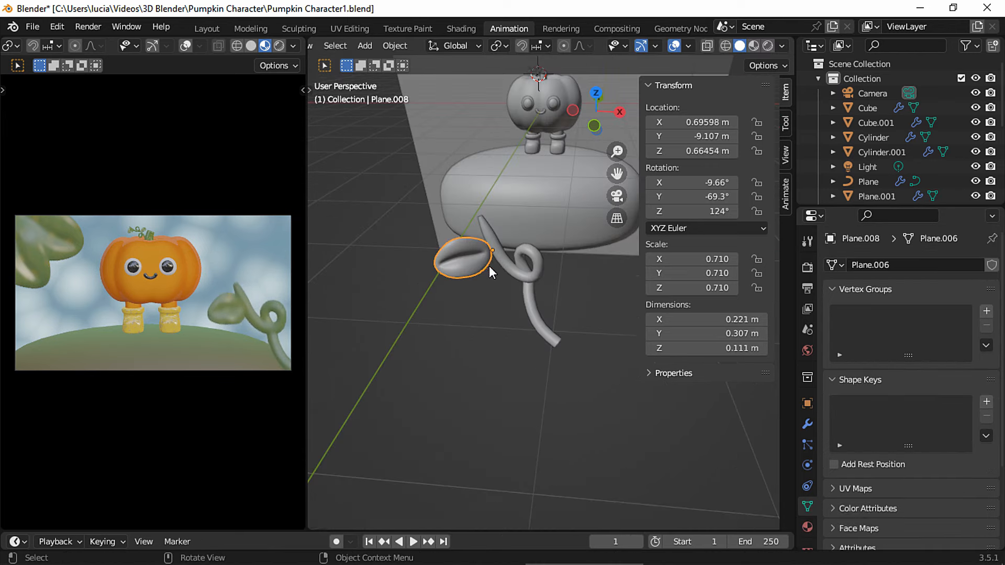
Step: Duplicate the vine's leaf and place a rotated copy, scaled to about 0.559, on the opposite side of the stem
{"action": "key", "text": "shift+d"}
{"action": "key", "text": "Escape"}
{"action": "key", "text": "r"}
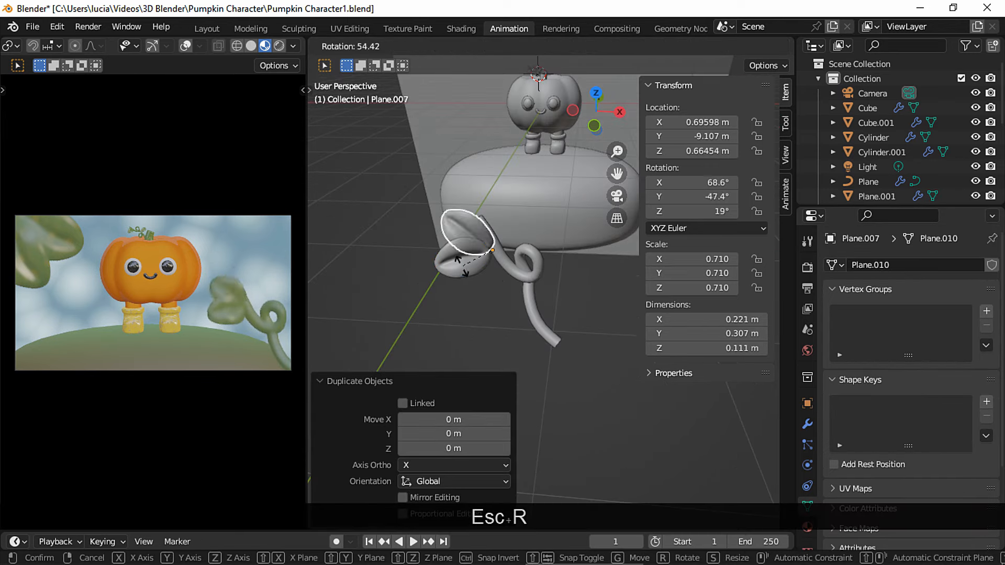
{"action": "left_click", "coordinate": [458, 187]}
{"action": "key", "text": "g"}
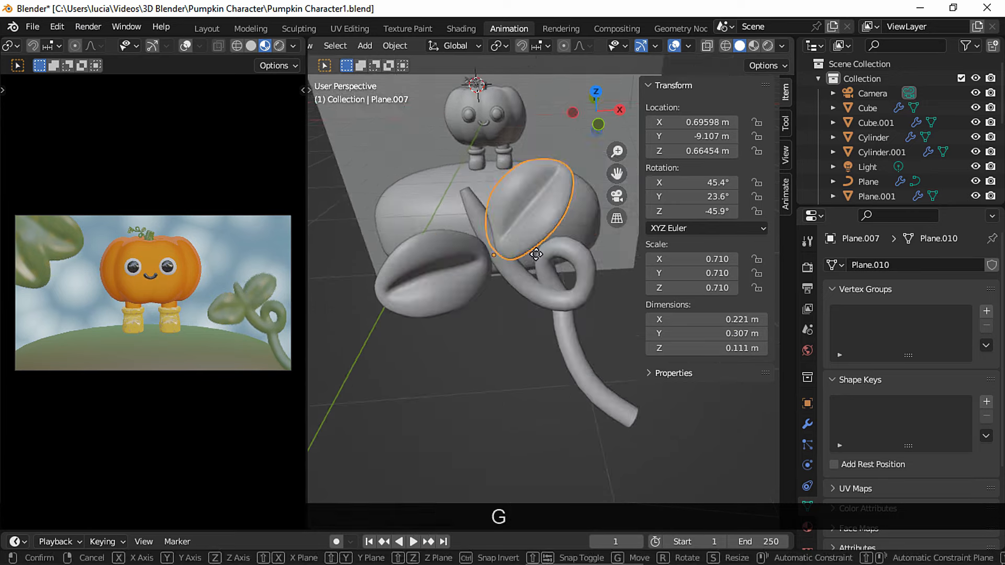
{"action": "left_click", "coordinate": [563, 233]}
{"action": "key", "text": "s"}
{"action": "left_click", "coordinate": [557, 232]}
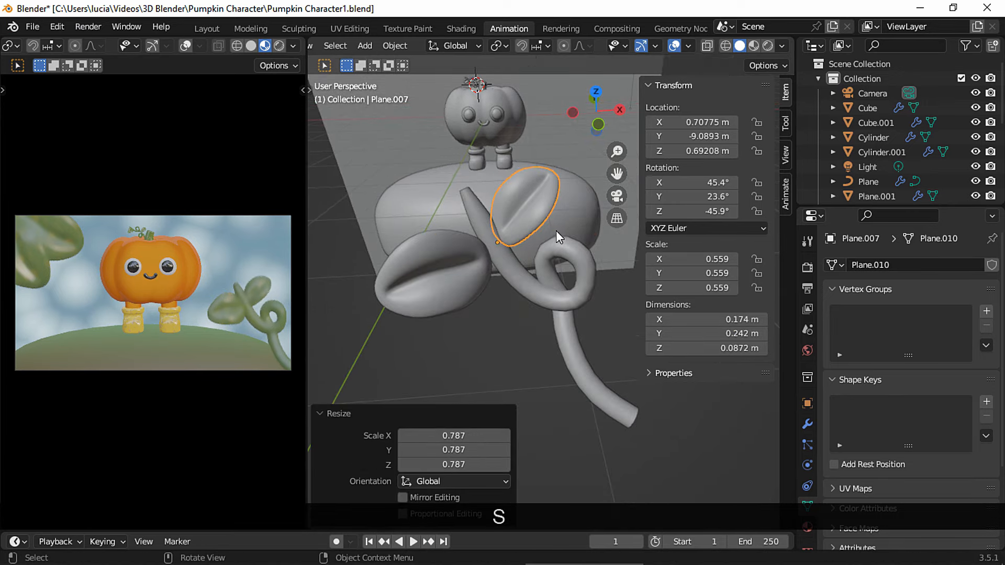
Step: Rotate the smaller leaf copy about 13.7° and reposition its base beside the vine stem
{"action": "key", "text": "r"}
{"action": "left_click", "coordinate": [558, 241]}
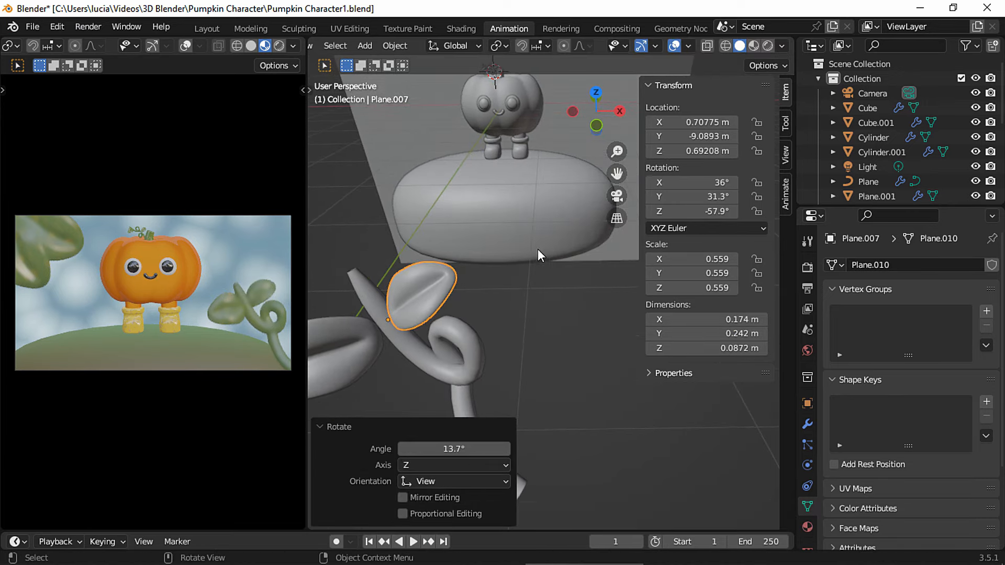
{"action": "key", "text": "g"}
{"action": "left_click", "coordinate": [472, 286]}
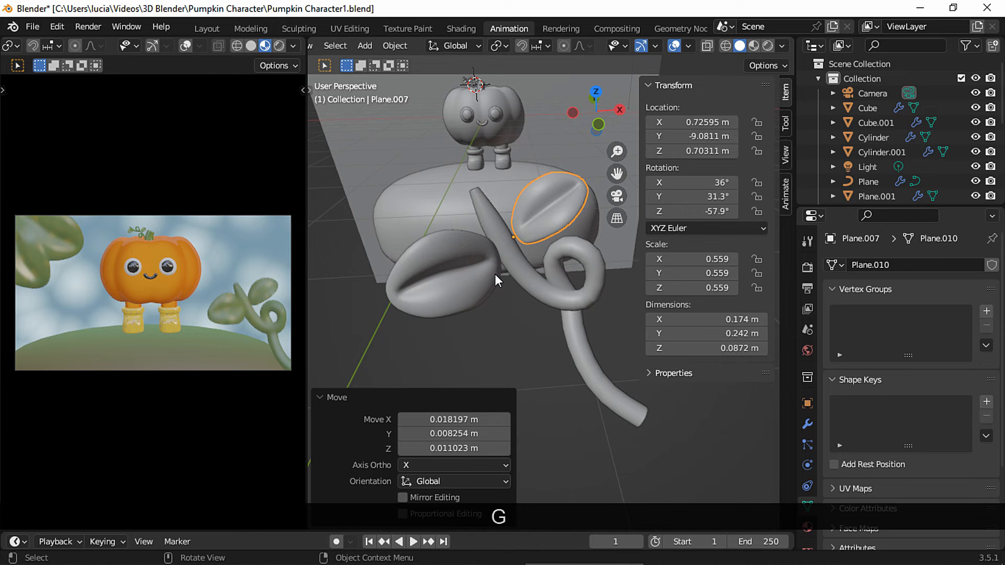
{"action": "key", "text": "g"}
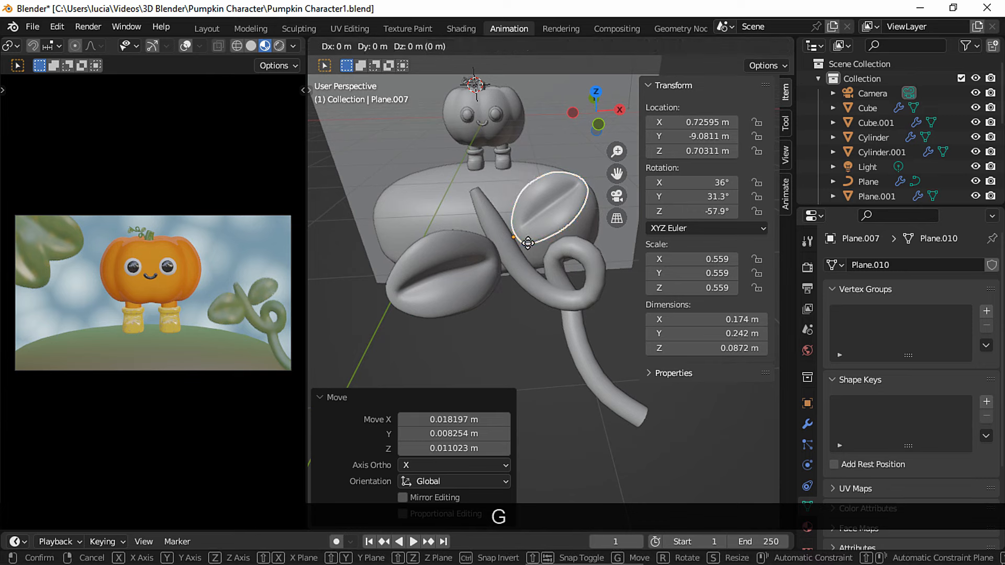
{"action": "left_click", "coordinate": [525, 248]}
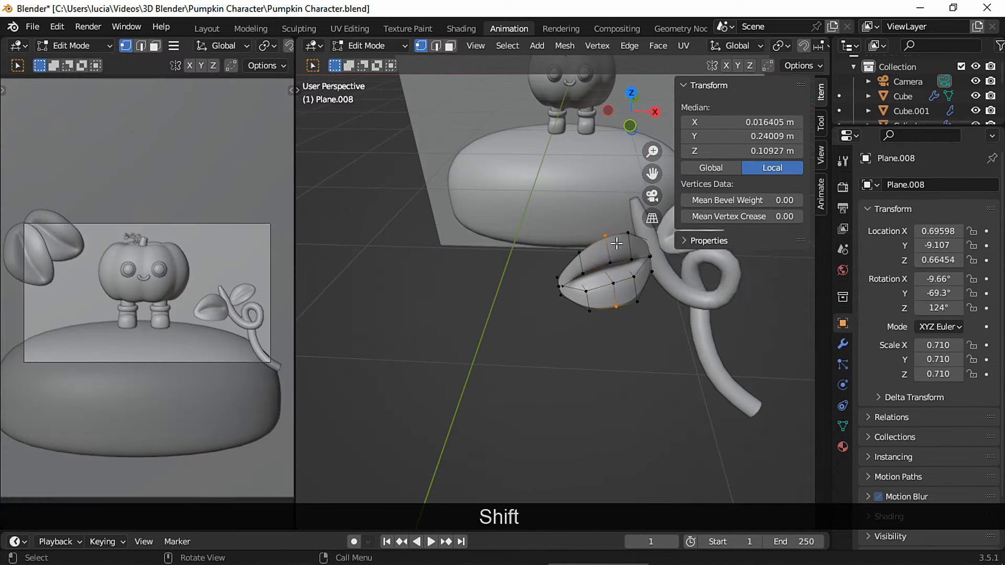
Step: Move the crosswise edge loop in the middle of the vine's larger leaf to curve the leaf
{"action": "left_click", "coordinate": [617, 243], "text": "alt+shift"}
{"action": "key", "text": "g"}
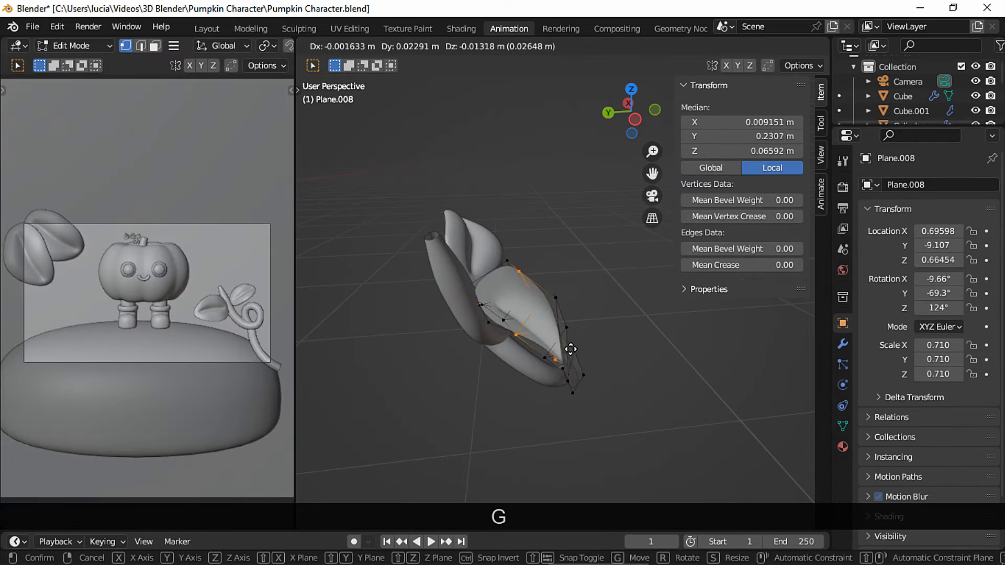
{"action": "left_click", "coordinate": [573, 347]}
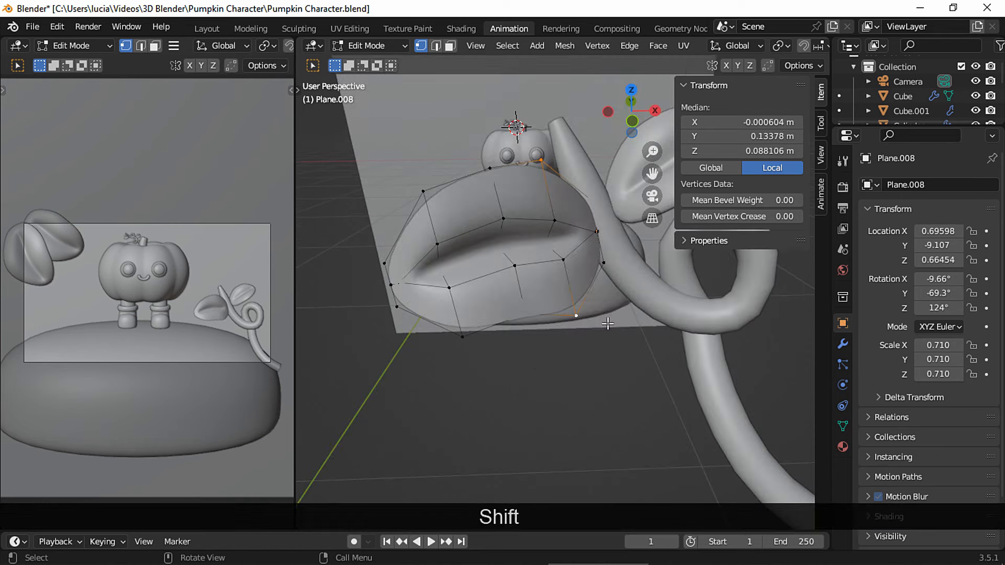
Step: Scale the opposite rim vertices of the vine's larger leaf inward to narrow its outline, and adjust its placement
{"action": "key", "text": "s"}
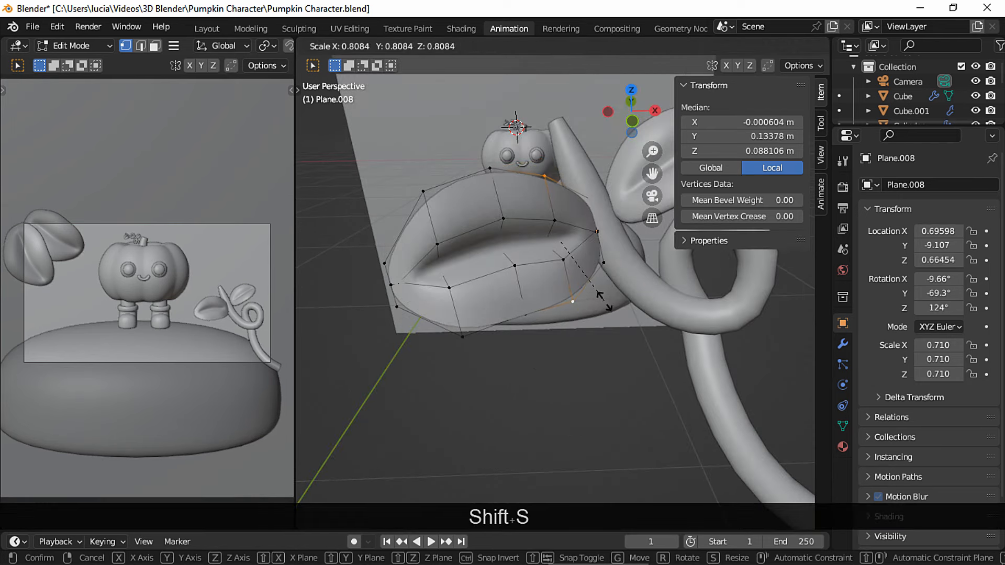
{"action": "left_click", "coordinate": [599, 291]}
{"action": "key", "text": "s"}
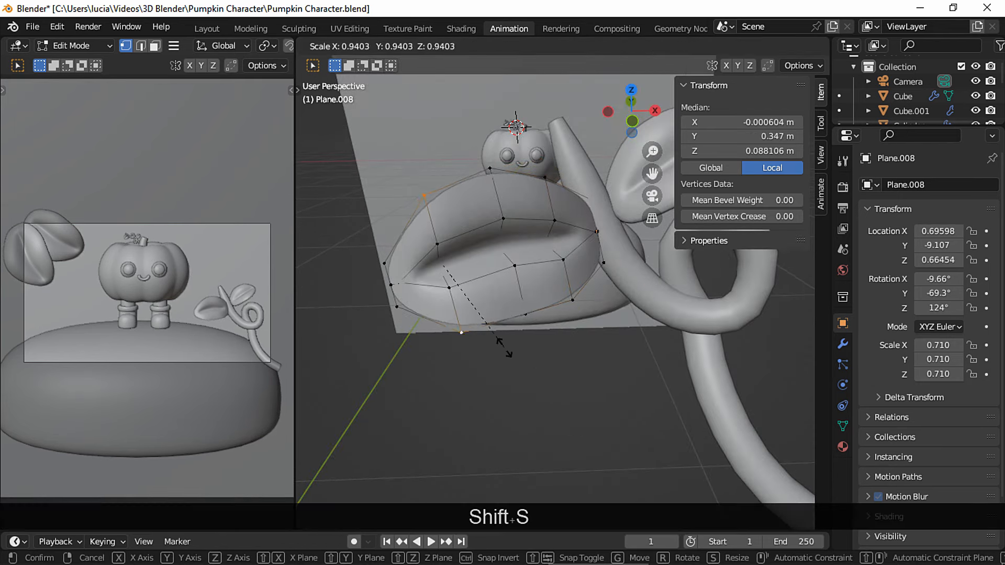
{"action": "key", "text": "g"}
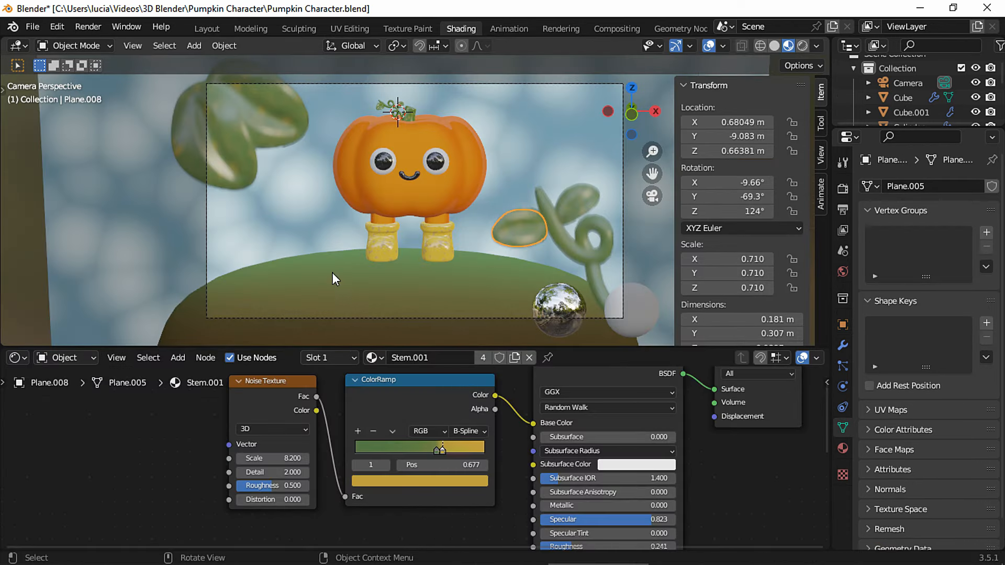
{"action": "left_click", "coordinate": [226, 158]}
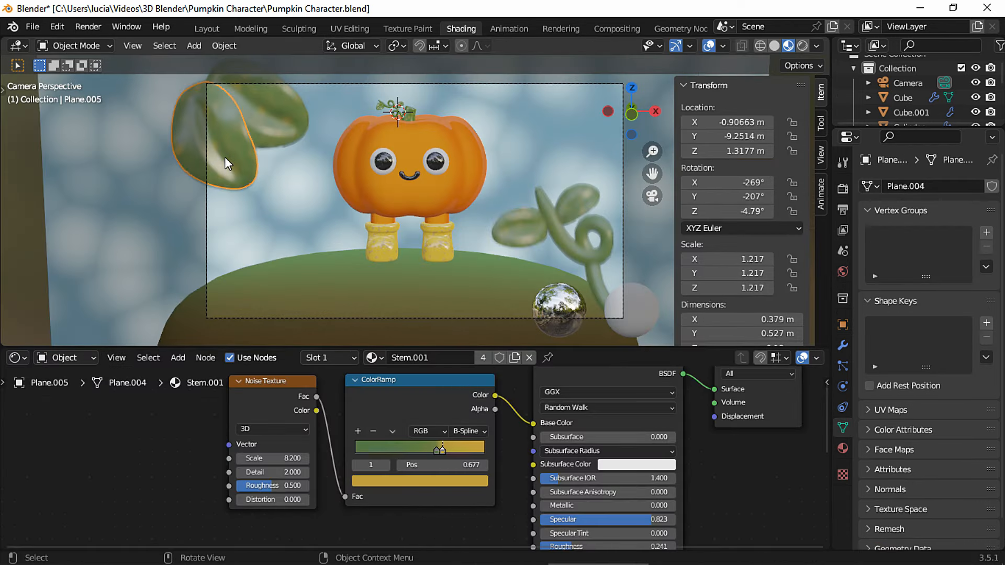
{"action": "left_click", "coordinate": [528, 236]}
{"action": "scroll", "coordinate": [577, 412], "scroll_direction": "down", "scroll_amount": 2}
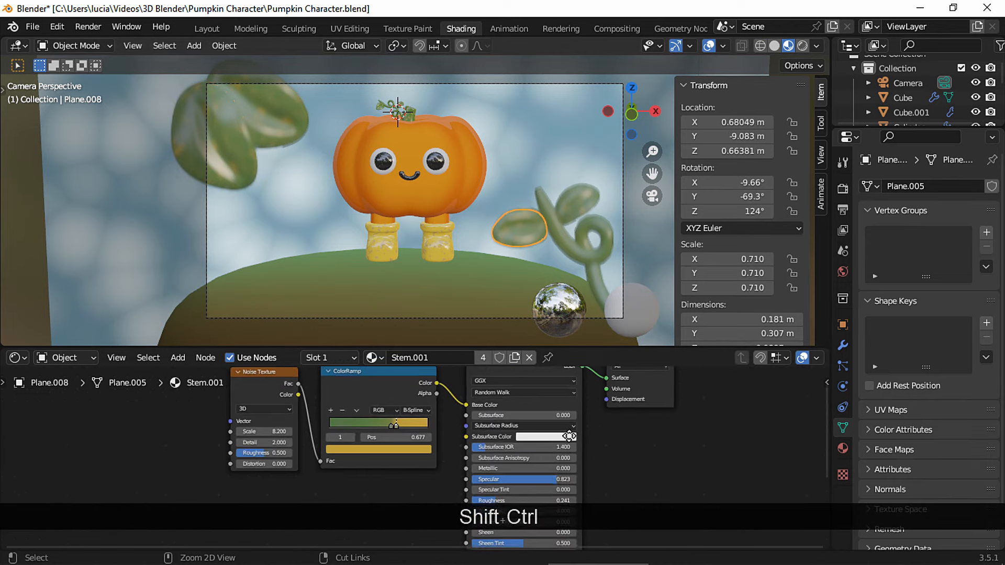
Step: Turn off denoising for the final Cycles render and set the render's maximum samples to 50
{"action": "left_click", "coordinate": [843, 189]}
{"action": "scroll", "coordinate": [908, 244], "scroll_direction": "down", "scroll_amount": 3}
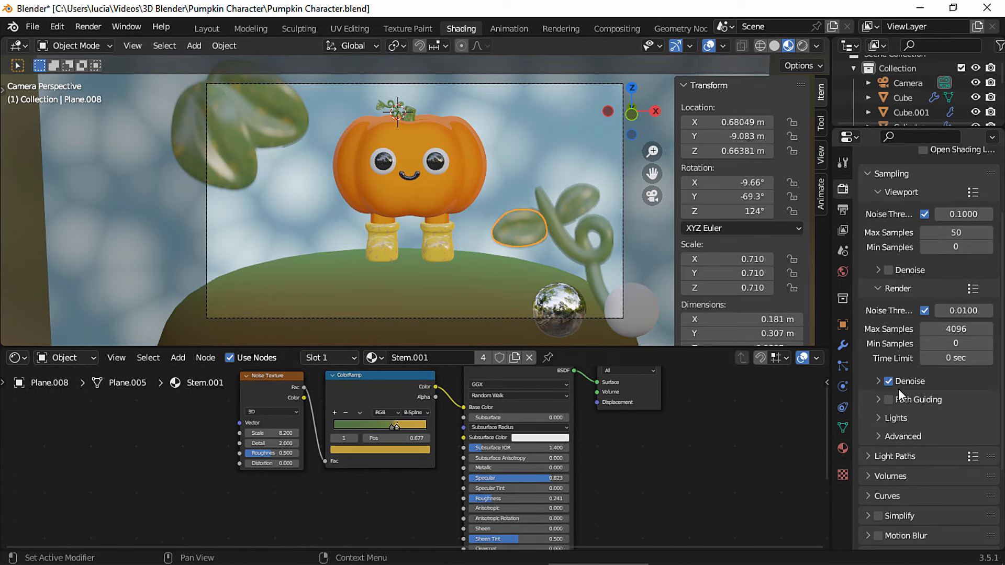
{"action": "left_click", "coordinate": [895, 384]}
{"action": "left_click", "coordinate": [951, 328]}
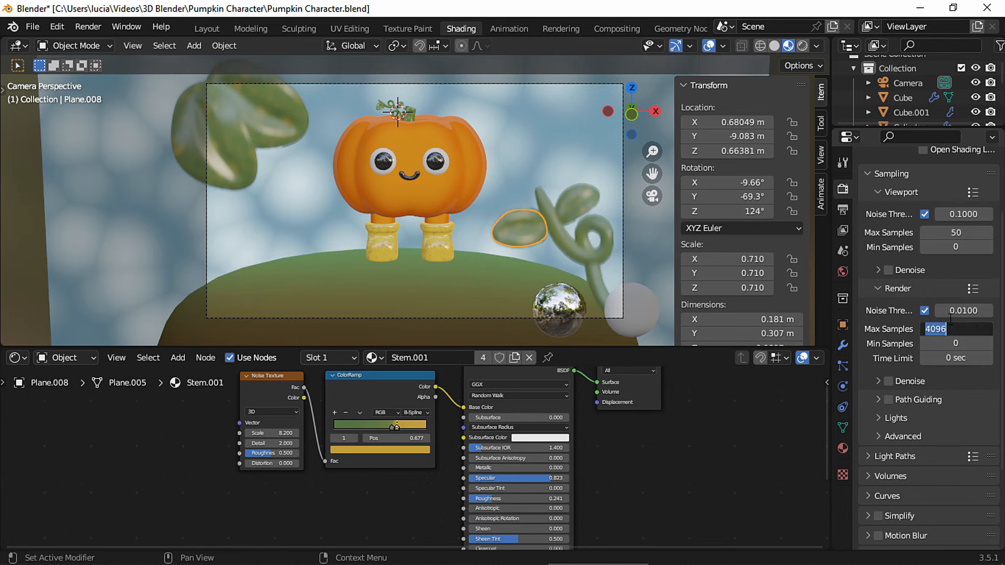
{"action": "type", "text": "50"}
{"action": "left_click", "coordinate": [969, 379]}
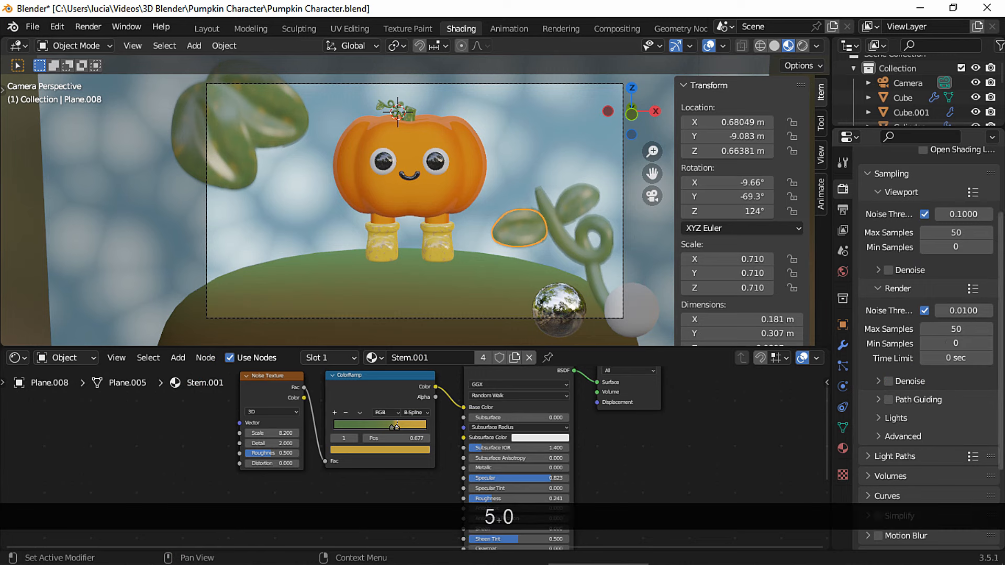
Step: Set the scene's colour management look to Medium Low Contrast
{"action": "scroll", "coordinate": [921, 429], "scroll_direction": "down", "scroll_amount": 6}
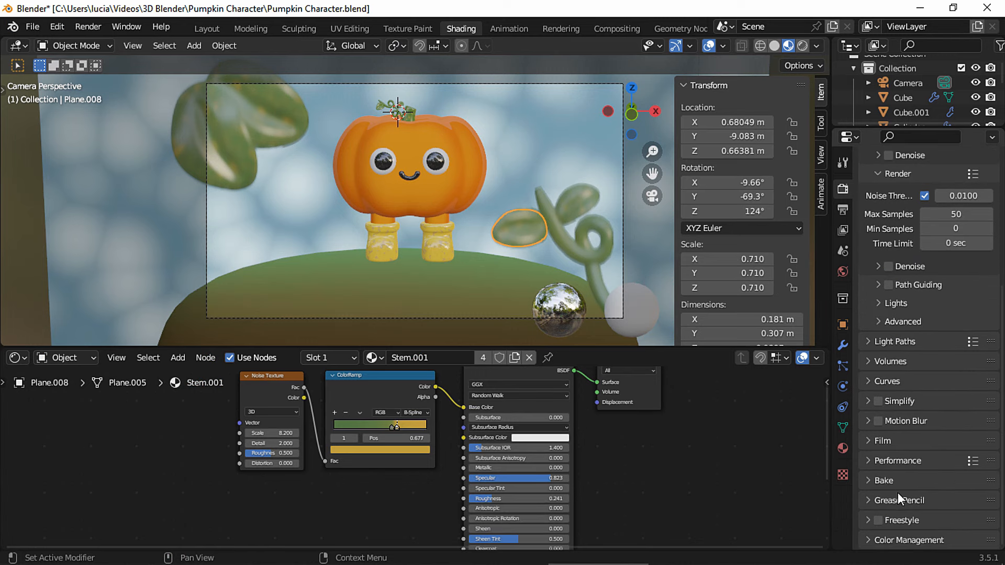
{"action": "left_click", "coordinate": [870, 539]}
{"action": "scroll", "coordinate": [965, 458], "scroll_direction": "down", "scroll_amount": 6}
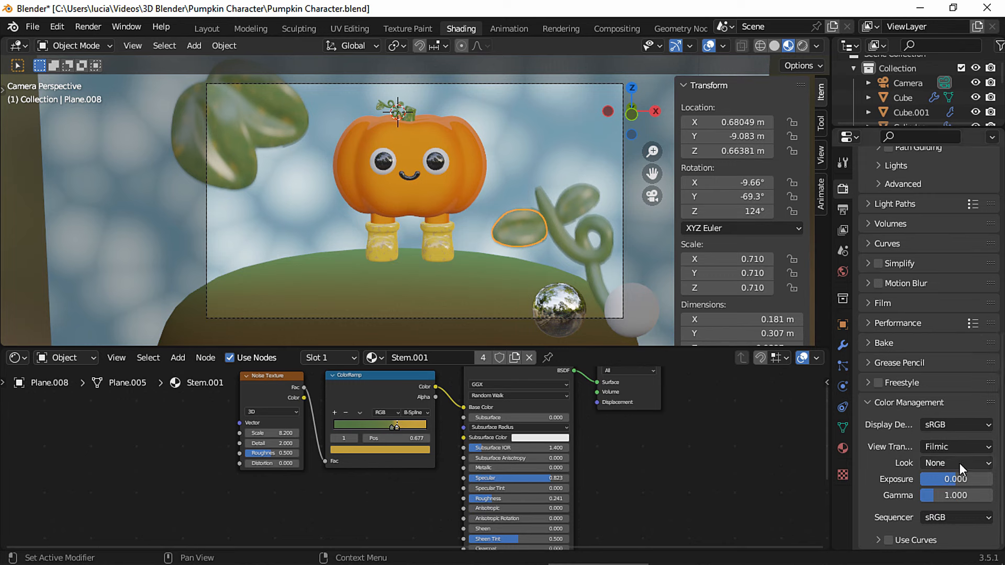
{"action": "left_click", "coordinate": [953, 463]}
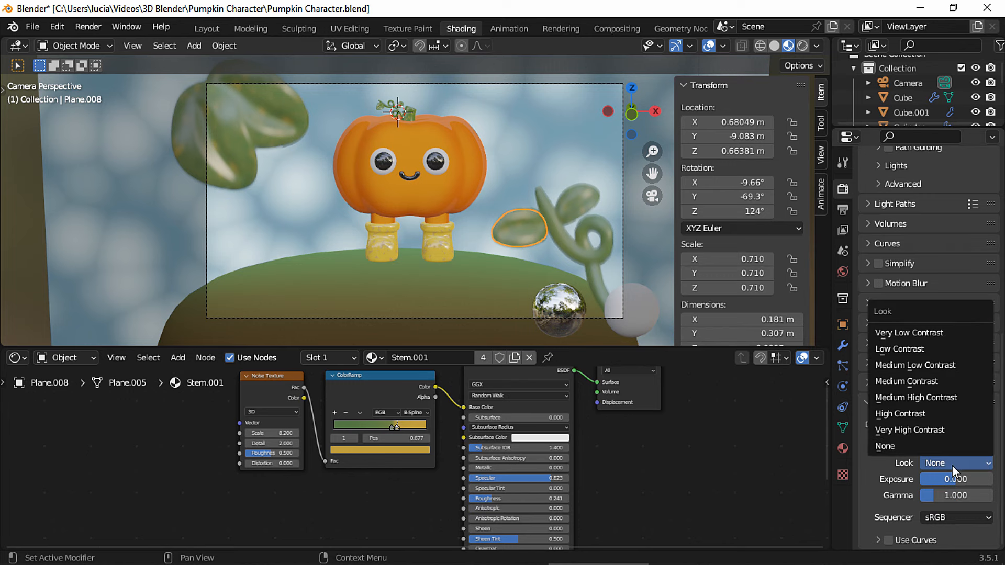
{"action": "left_click", "coordinate": [944, 365]}
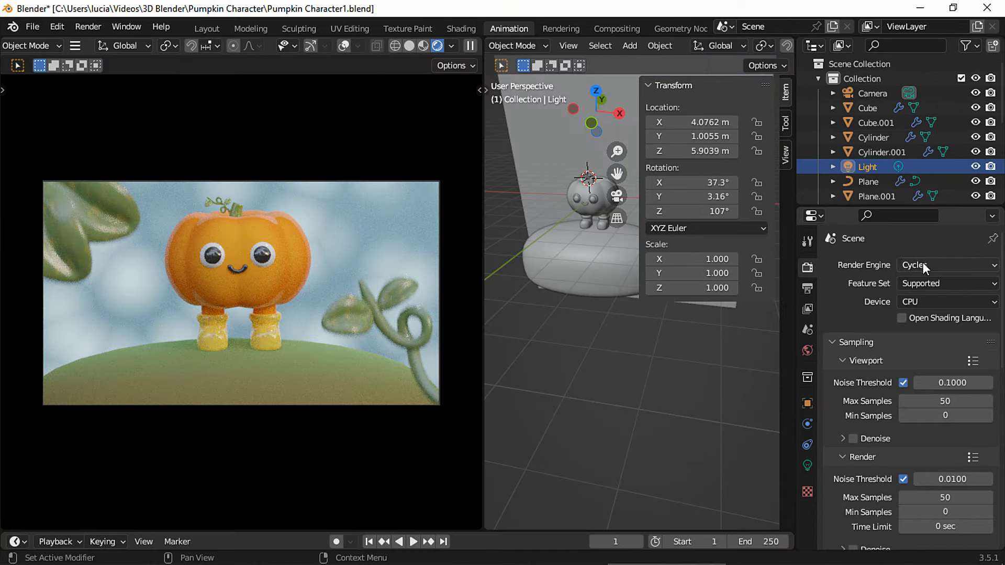
Step: Switch the render engine to Eevee and set the render samples to 200
{"action": "left_click", "coordinate": [926, 264]}
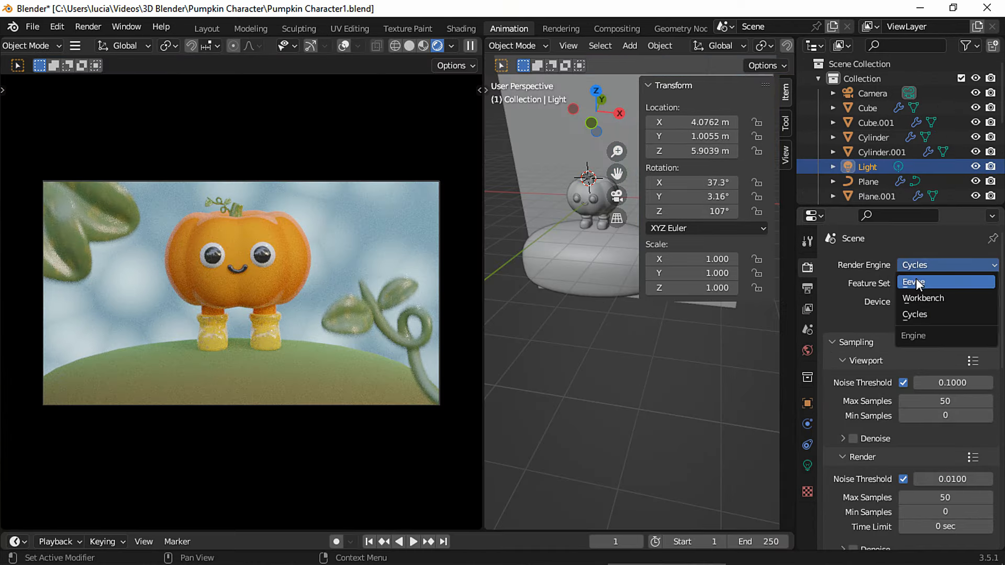
{"action": "left_click", "coordinate": [916, 282]}
{"action": "left_click", "coordinate": [925, 311]}
{"action": "type", "text": "200"}
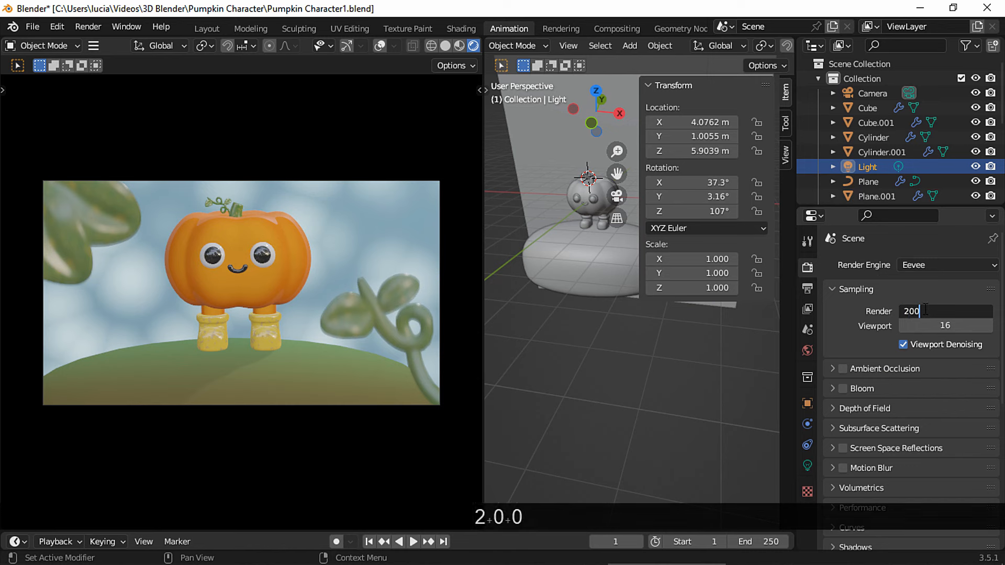
{"action": "key", "text": "Return"}
Step: Enable Ambient Occlusion, Bloom and Screen Space Reflections for the Eevee render
{"action": "left_click_drag", "start_coordinate": [843, 369], "coordinate": [844, 441]}
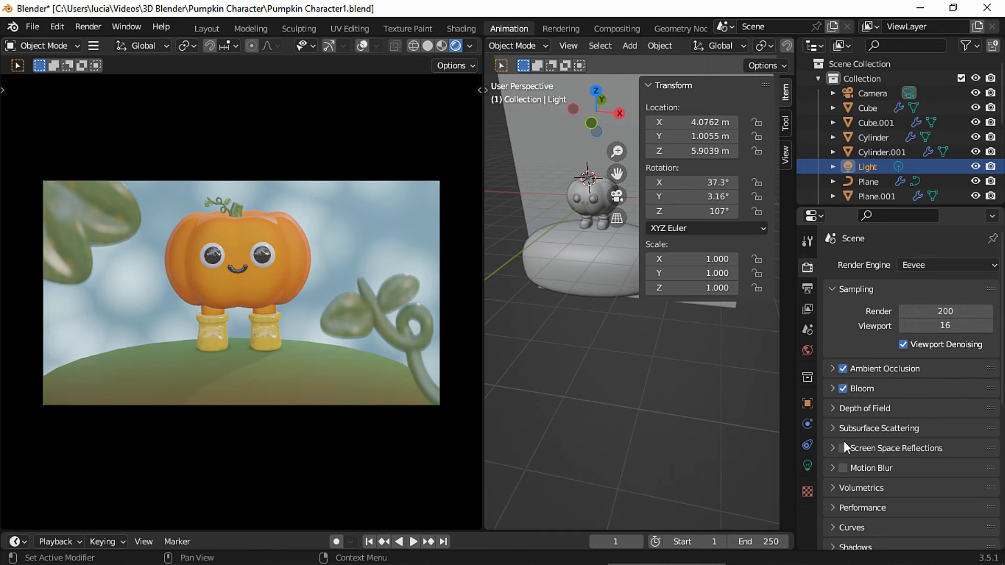
{"action": "left_click", "coordinate": [834, 368]}
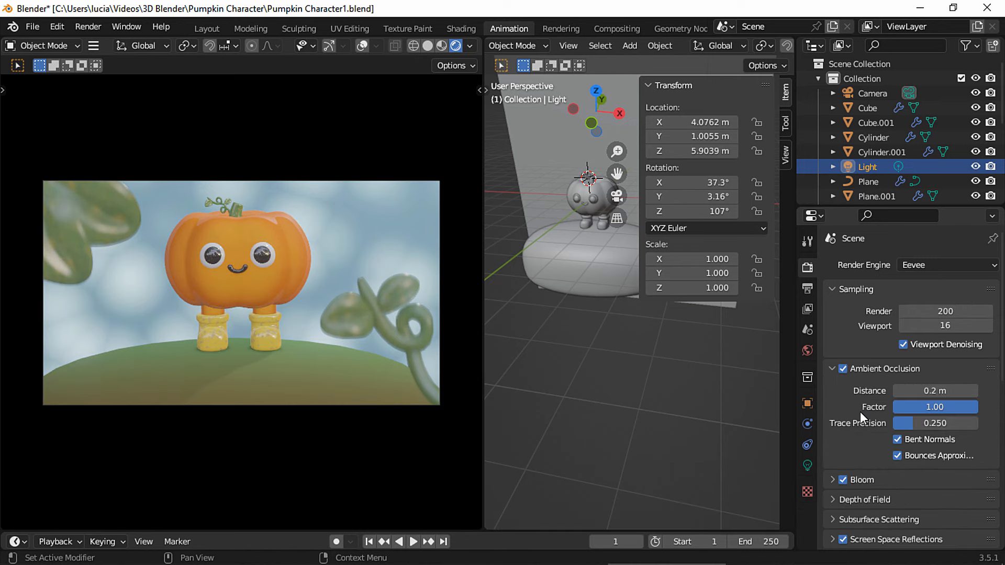
{"action": "left_click", "coordinate": [832, 368]}
Step: Set the Bloom radius to about 4.042
{"action": "left_click", "coordinate": [832, 389]}
{"action": "left_click_drag", "start_coordinate": [943, 443], "coordinate": [922, 443]}
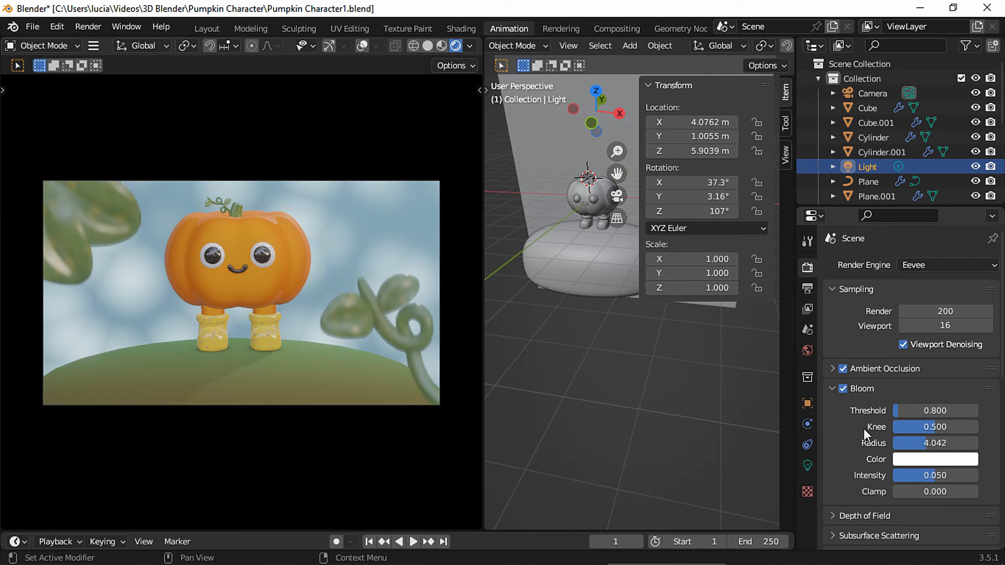
{"action": "left_click", "coordinate": [833, 389]}
Step: Set both the shadow Cube Size and Cascade Size to 2048 px in the Eevee settings
{"action": "scroll", "coordinate": [890, 440], "scroll_direction": "down", "scroll_amount": 8}
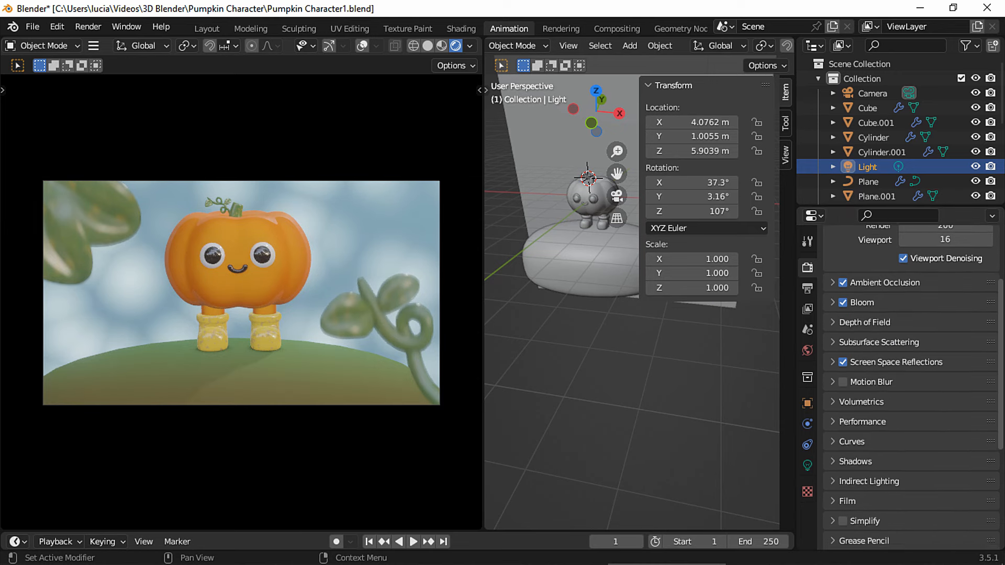
{"action": "scroll", "coordinate": [843, 315], "scroll_direction": "down", "scroll_amount": 1}
{"action": "left_click", "coordinate": [843, 308]}
{"action": "left_click", "coordinate": [906, 330]}
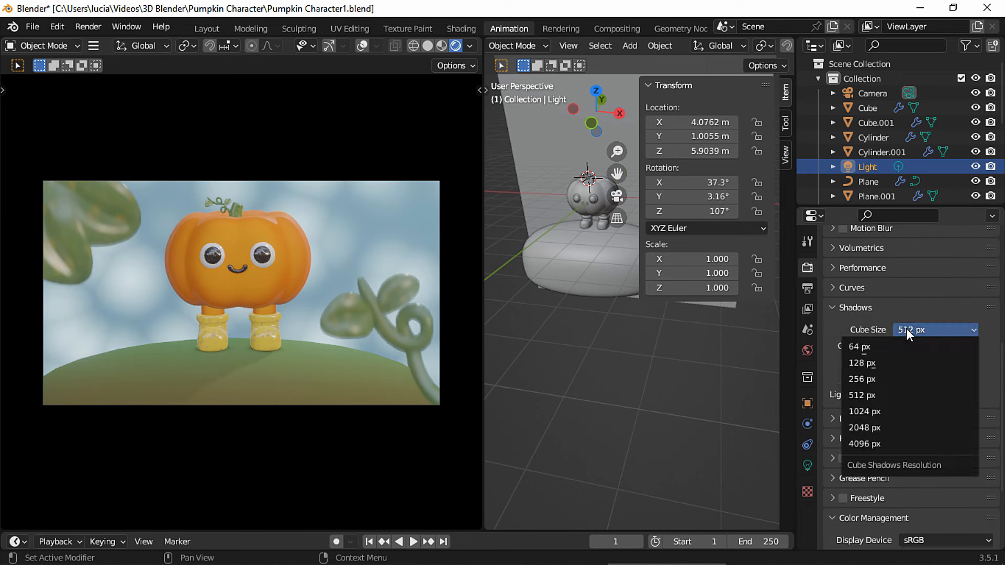
{"action": "left_click", "coordinate": [865, 428]}
{"action": "left_click", "coordinate": [904, 346]}
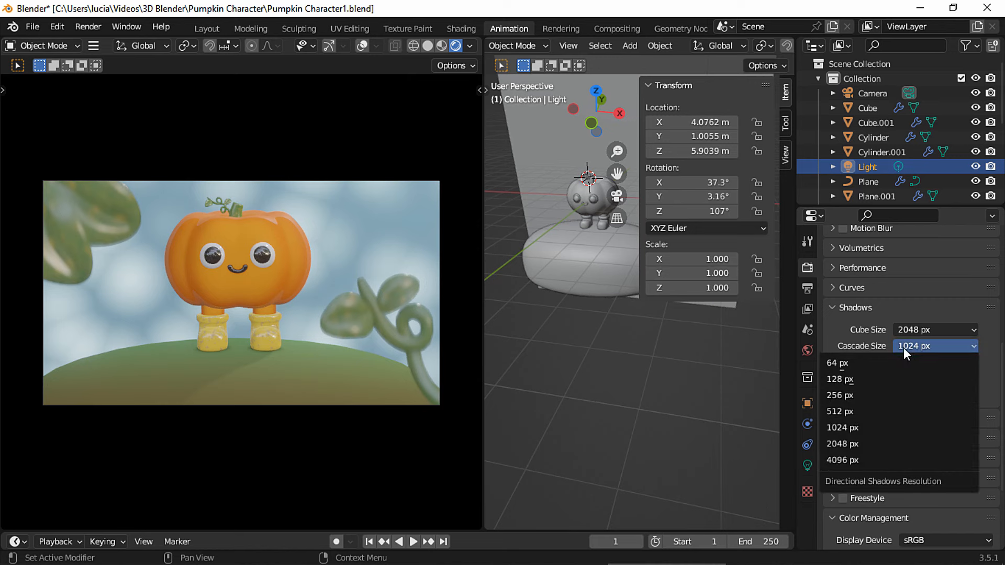
{"action": "left_click", "coordinate": [849, 444]}
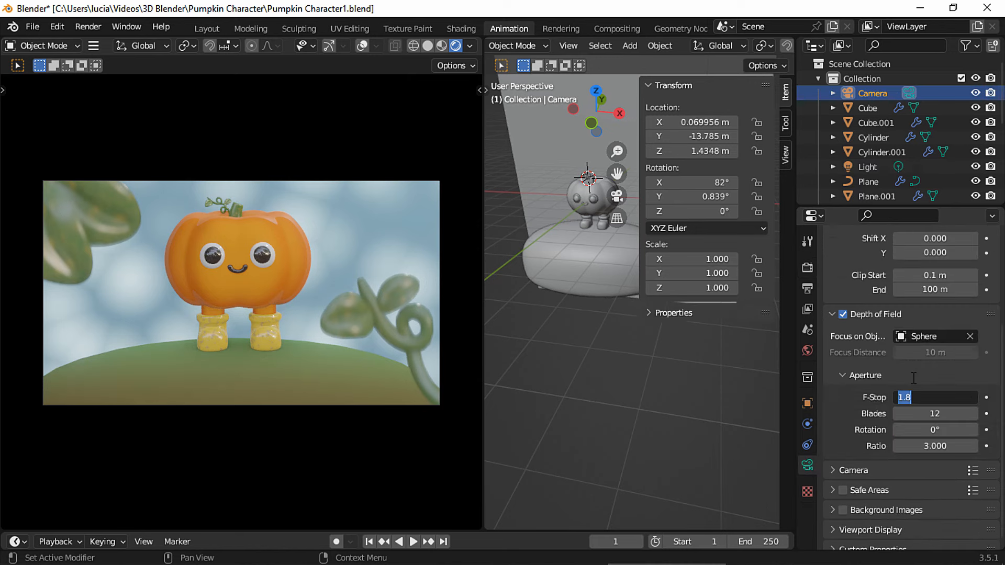
Step: Set the camera's depth-of-field F-Stop to 2.8
{"action": "type", "text": "2.8"}
{"action": "key", "text": "Return"}
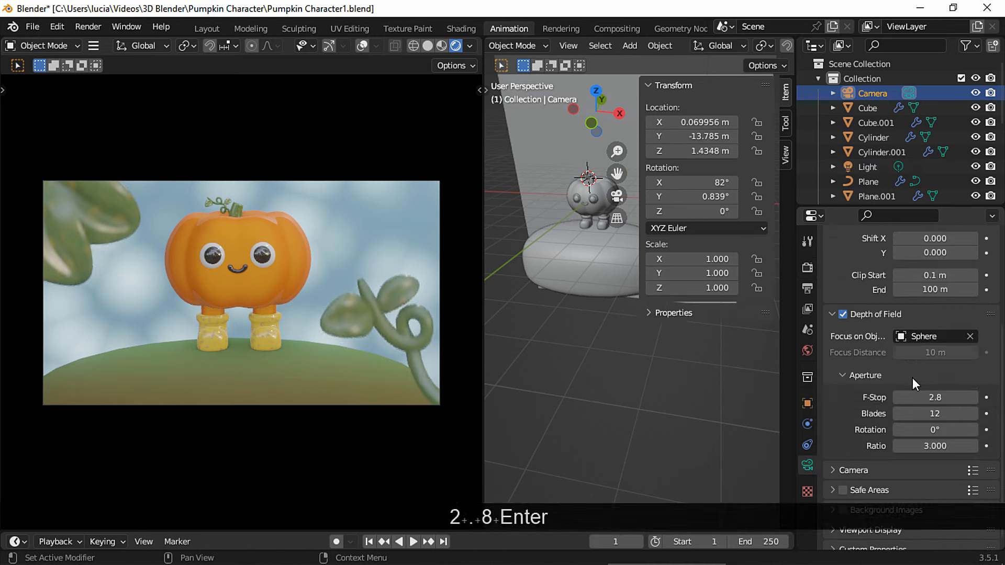
Step: Disable shadow casting on the scene's point light
{"action": "left_click", "coordinate": [868, 166]}
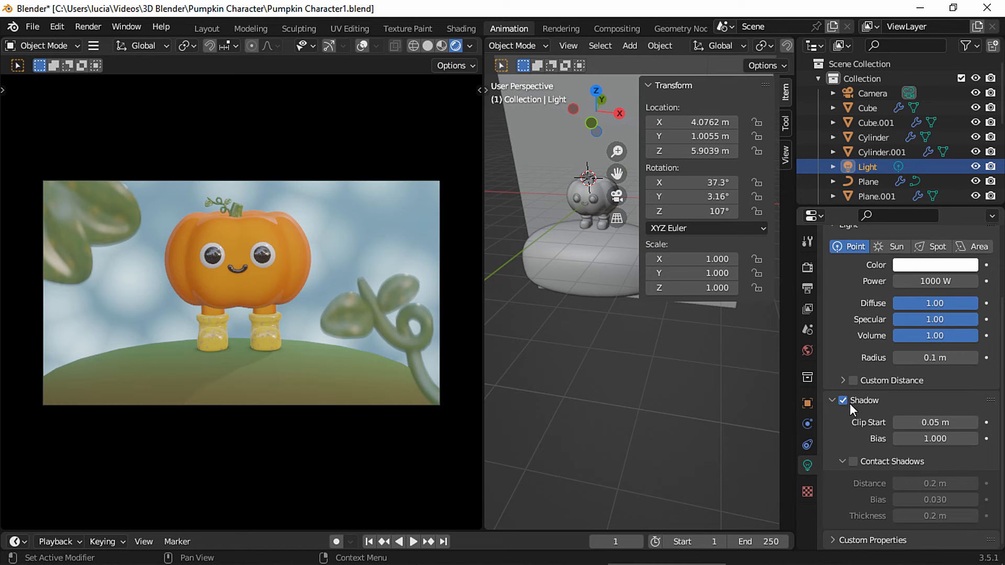
{"action": "left_click", "coordinate": [843, 401]}
{"action": "left_click", "coordinate": [833, 401]}
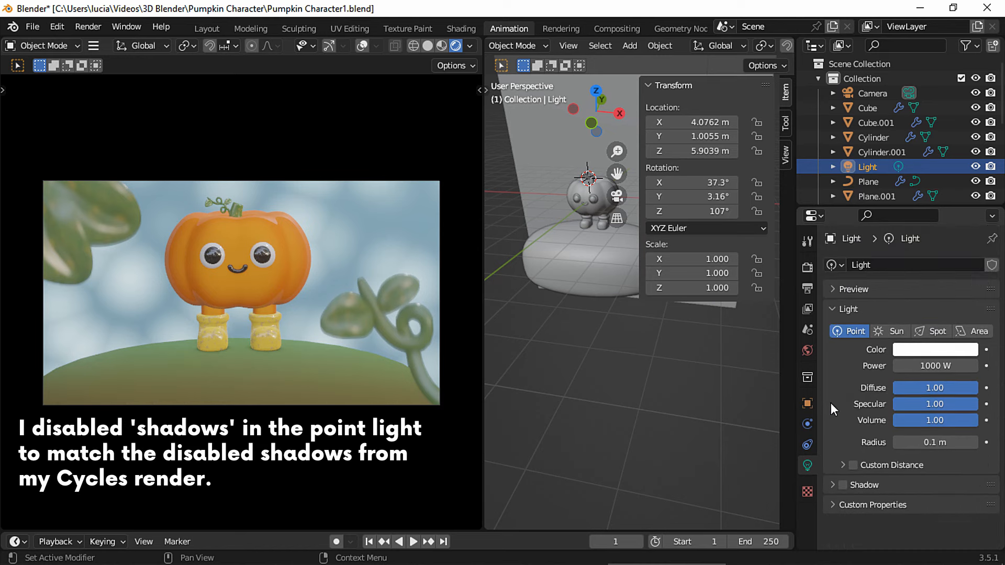
Step: Set the Ambient Occlusion distance to about 1.51 m in the Eevee render settings
{"action": "left_click", "coordinate": [808, 268]}
{"action": "left_click", "coordinate": [831, 369]}
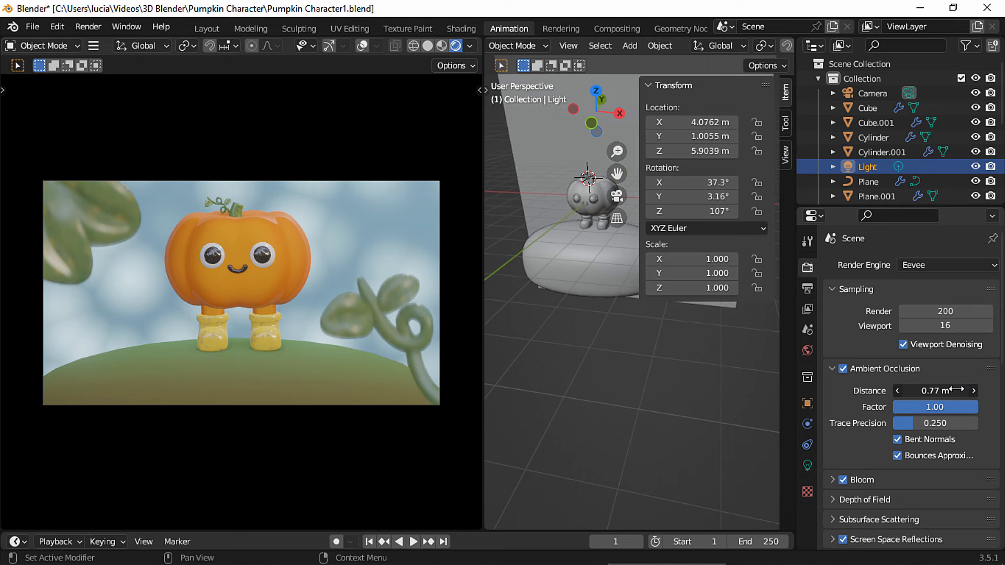
{"action": "left_click_drag", "start_coordinate": [964, 387], "coordinate": [973, 386]}
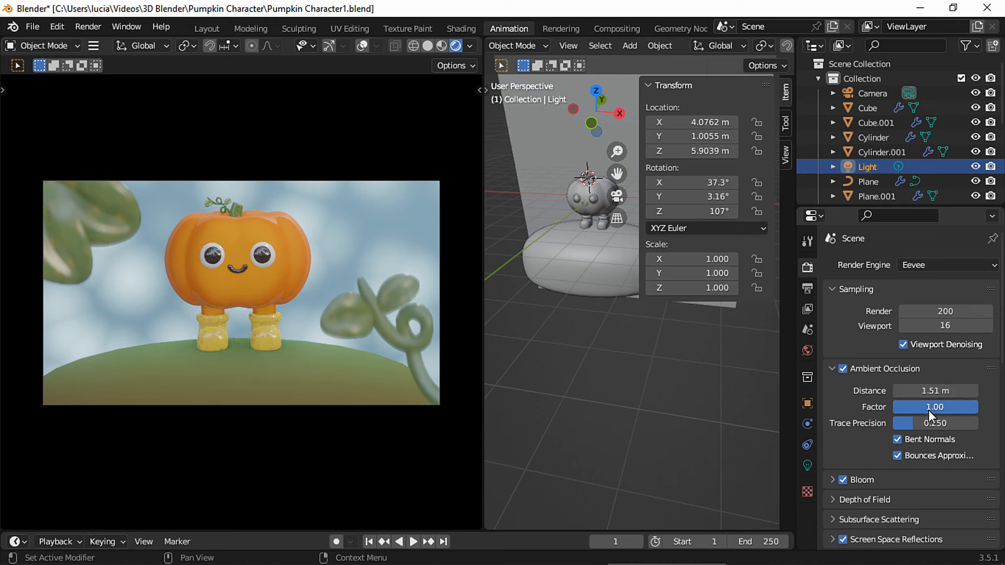